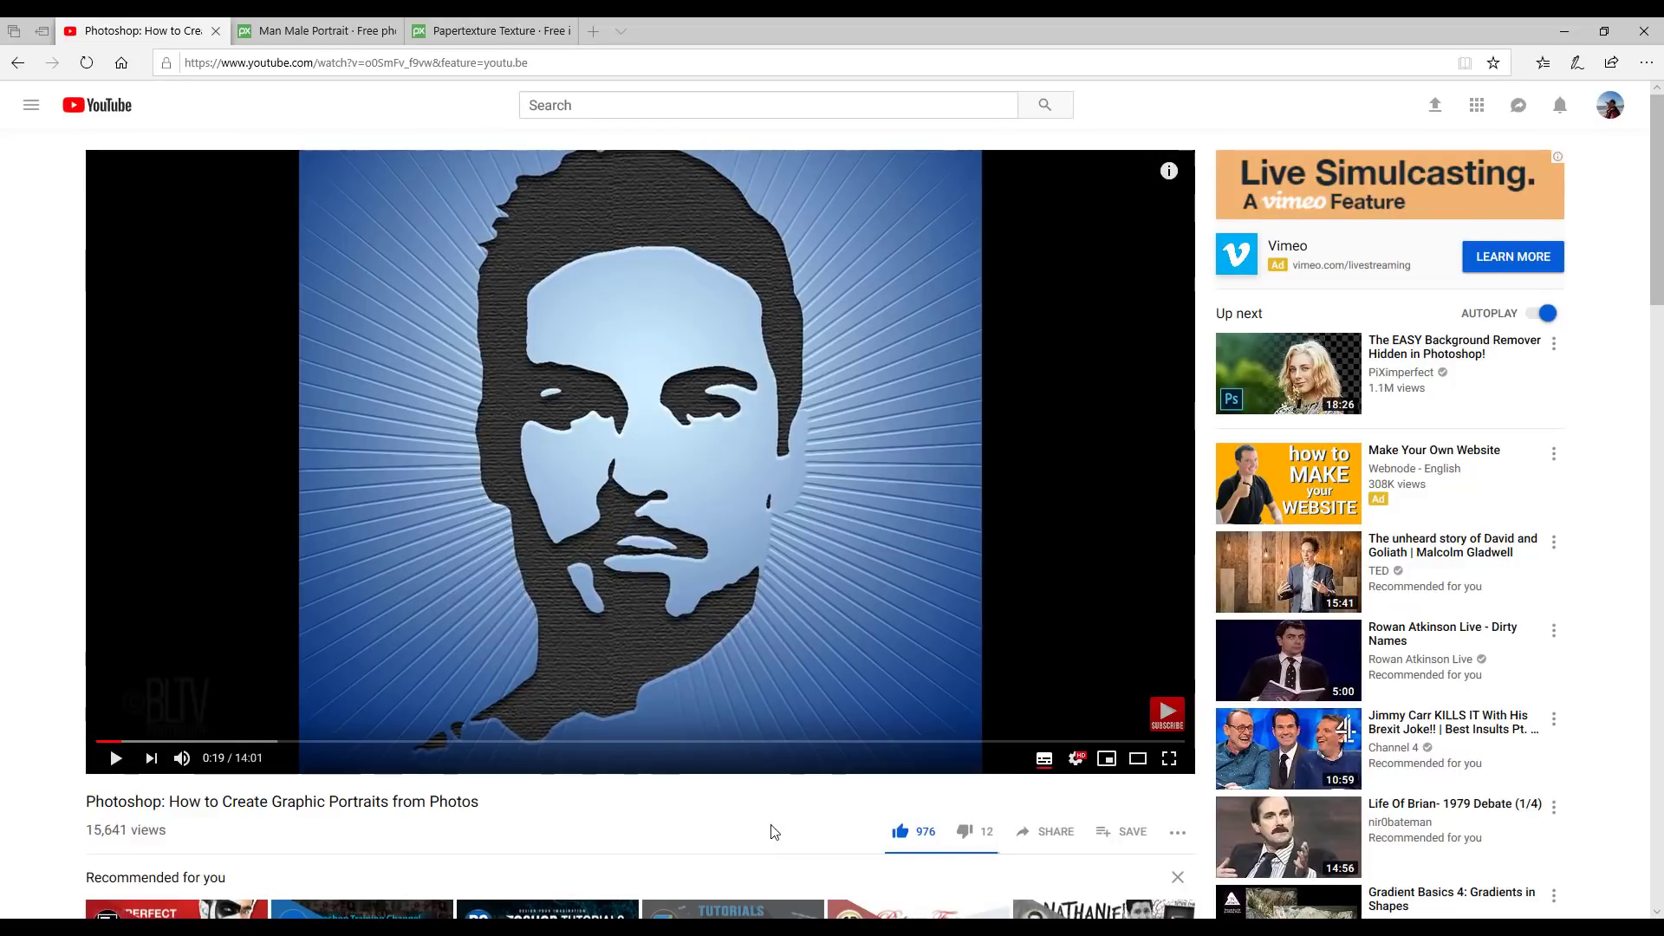
Look over the Photoshop graphic portrait tutorial page on YouTube and switch to Affinity Photo
scroll(805, 720, "down", 4)
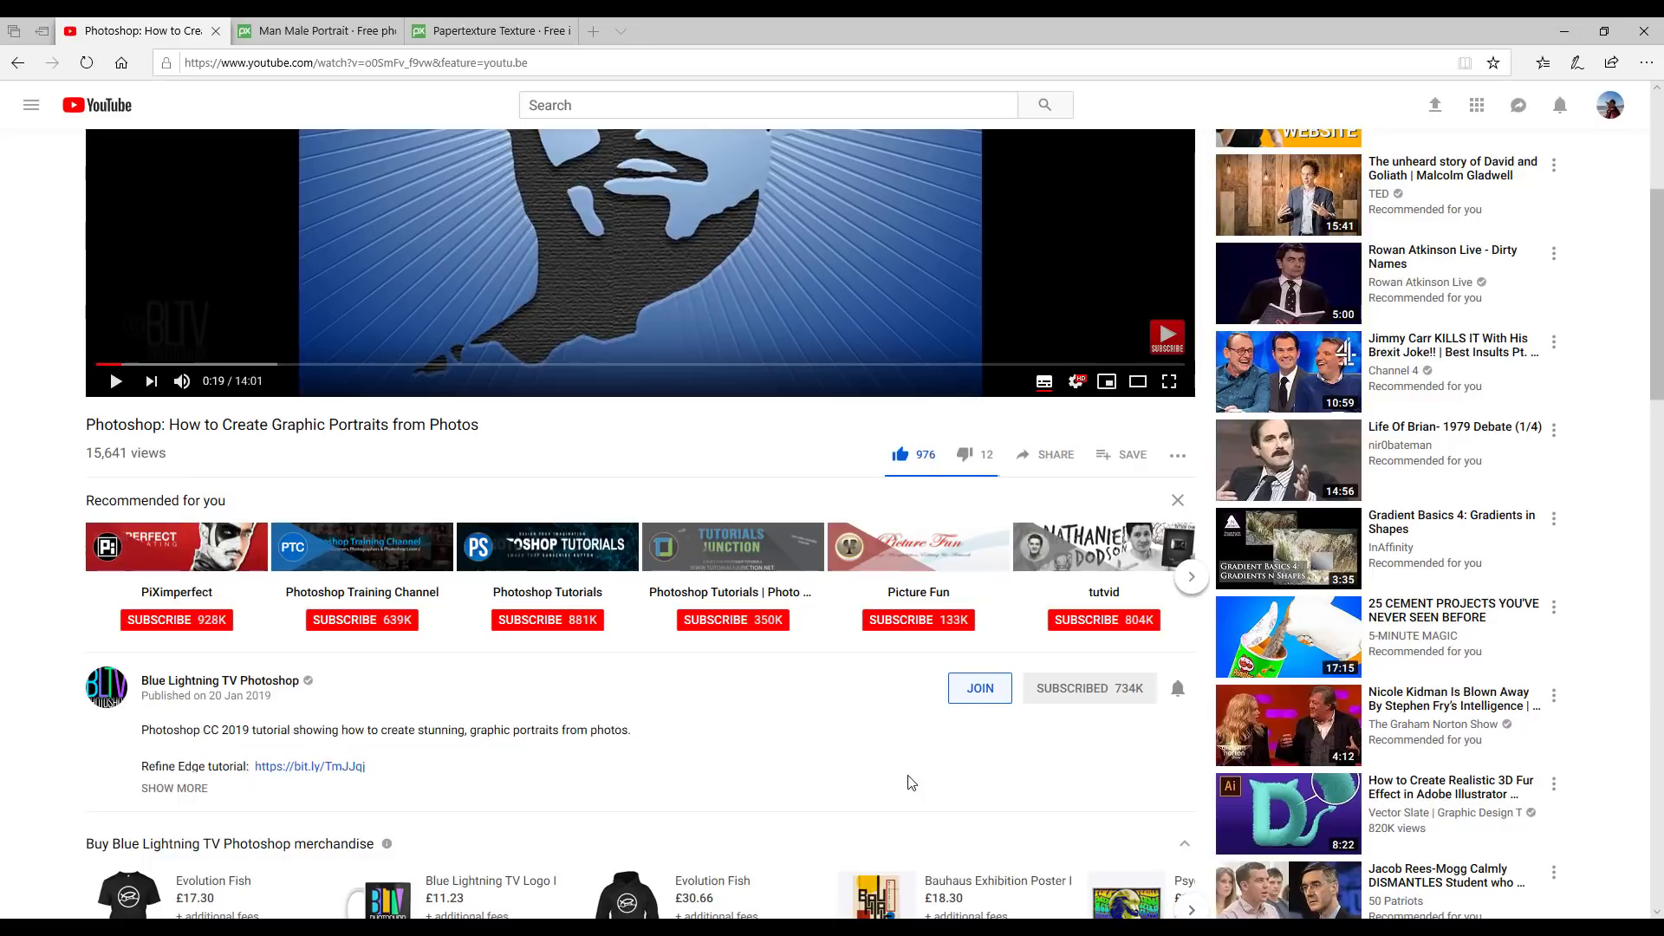
scroll(910, 782, "up", 3)
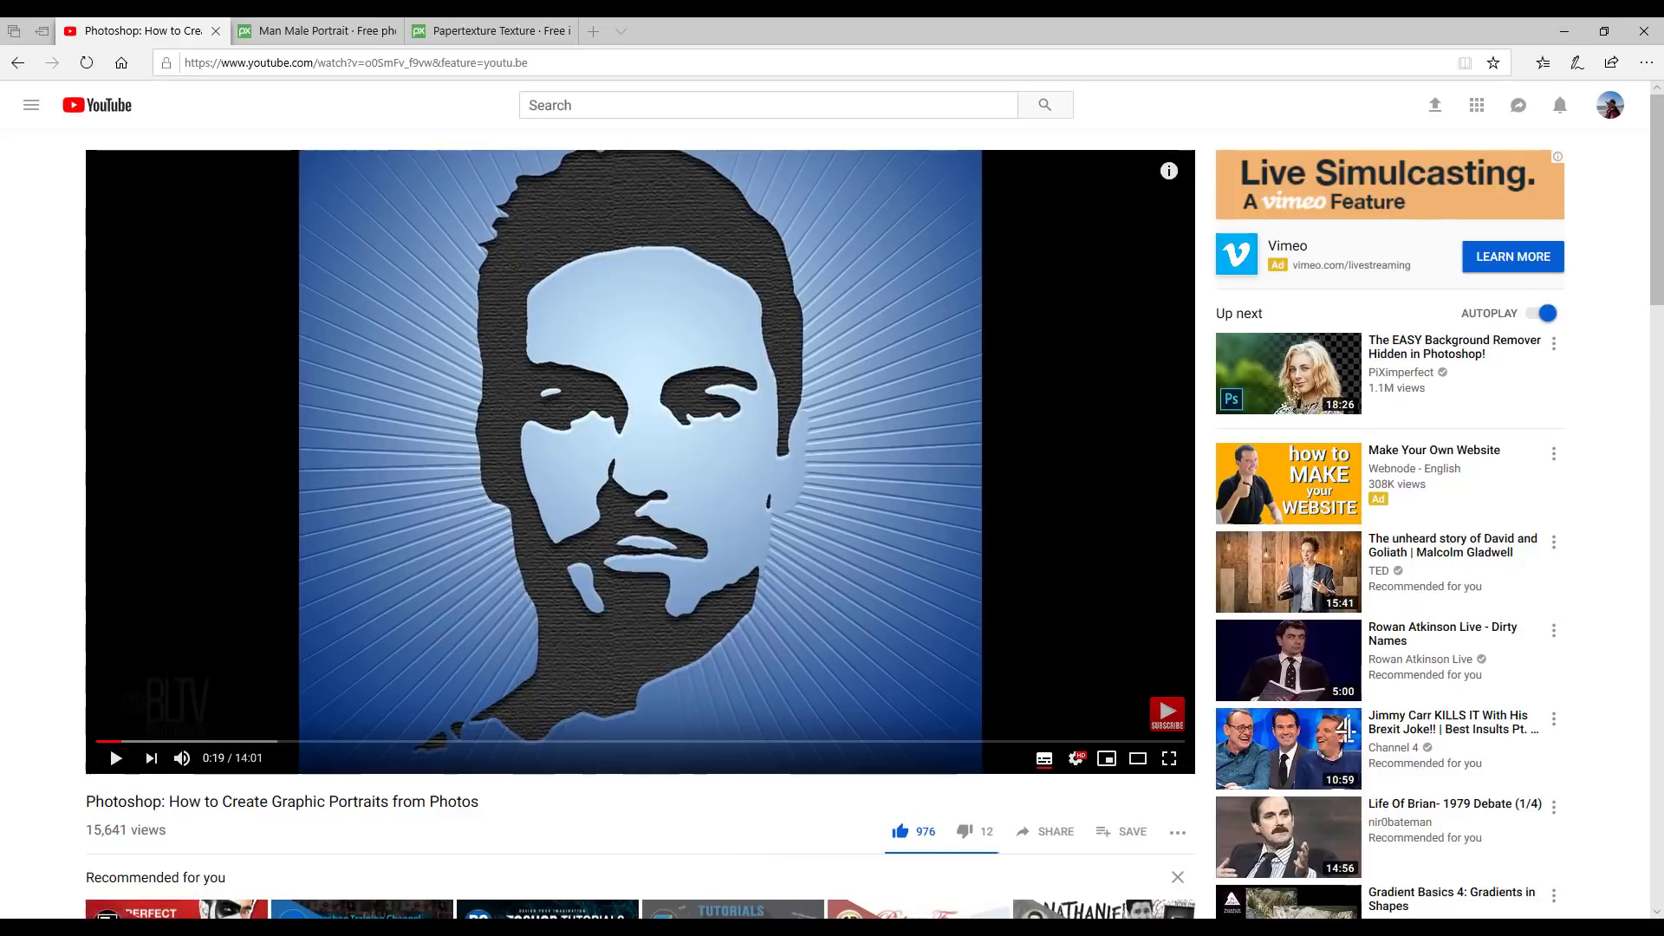
mouse_move(617, 928)
left_click(617, 854)
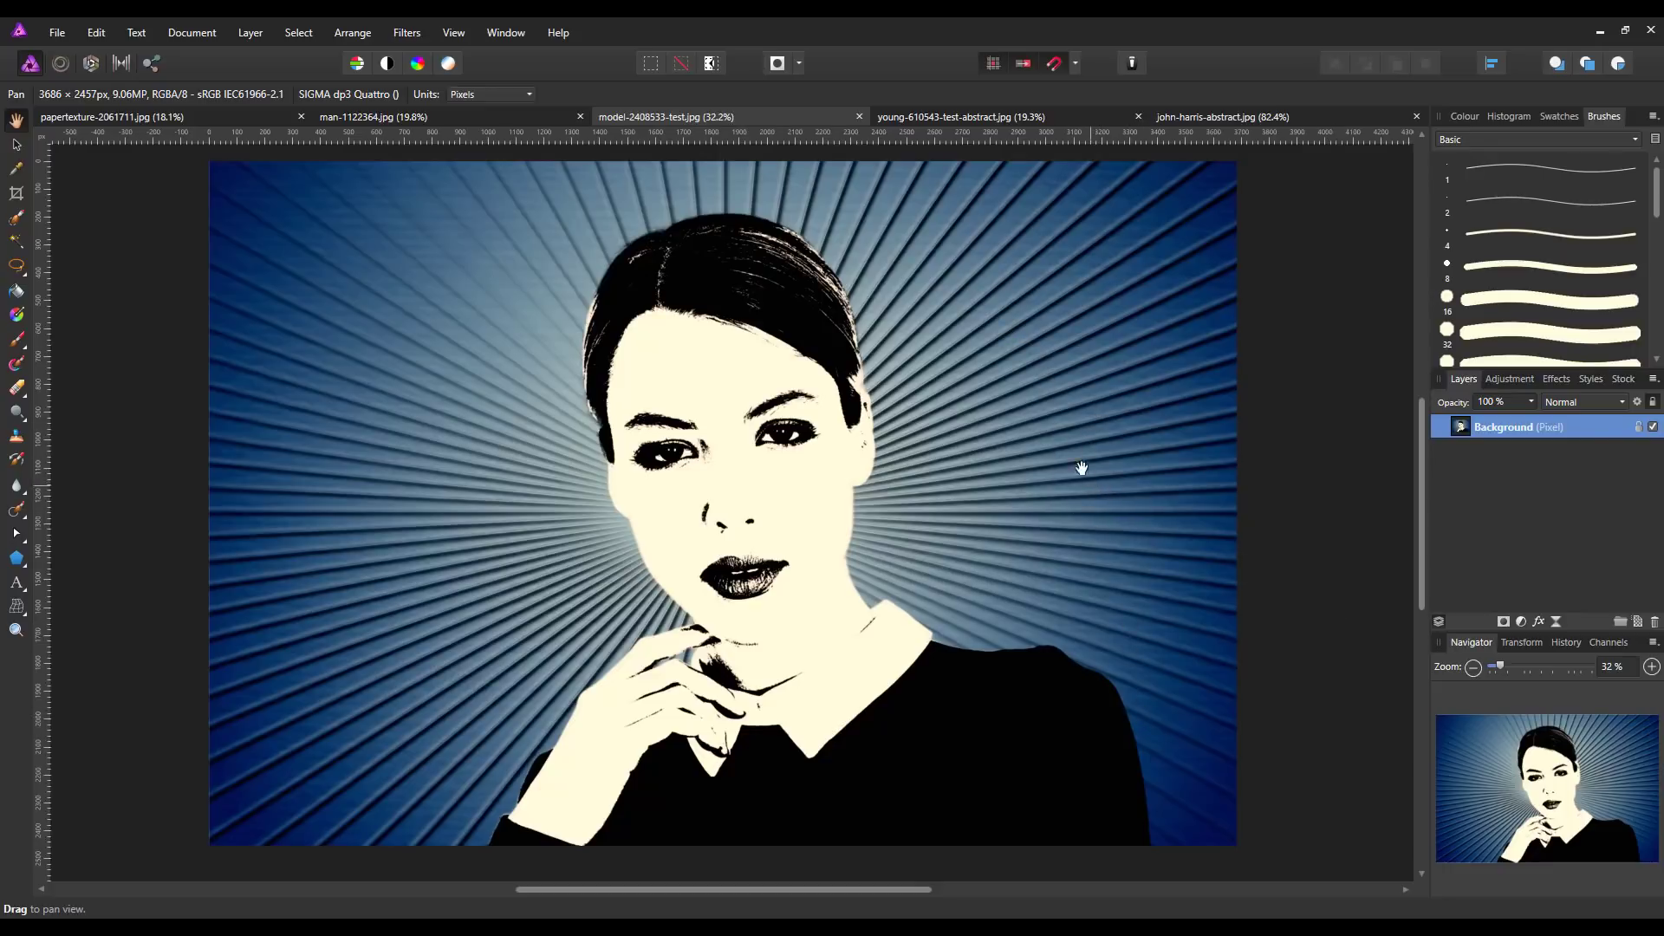
View the young-610543-test-abstract.jpg and john-harris-abstract.jpg example portraits and the Papertexture page on Pixabay
left_click(1042, 116)
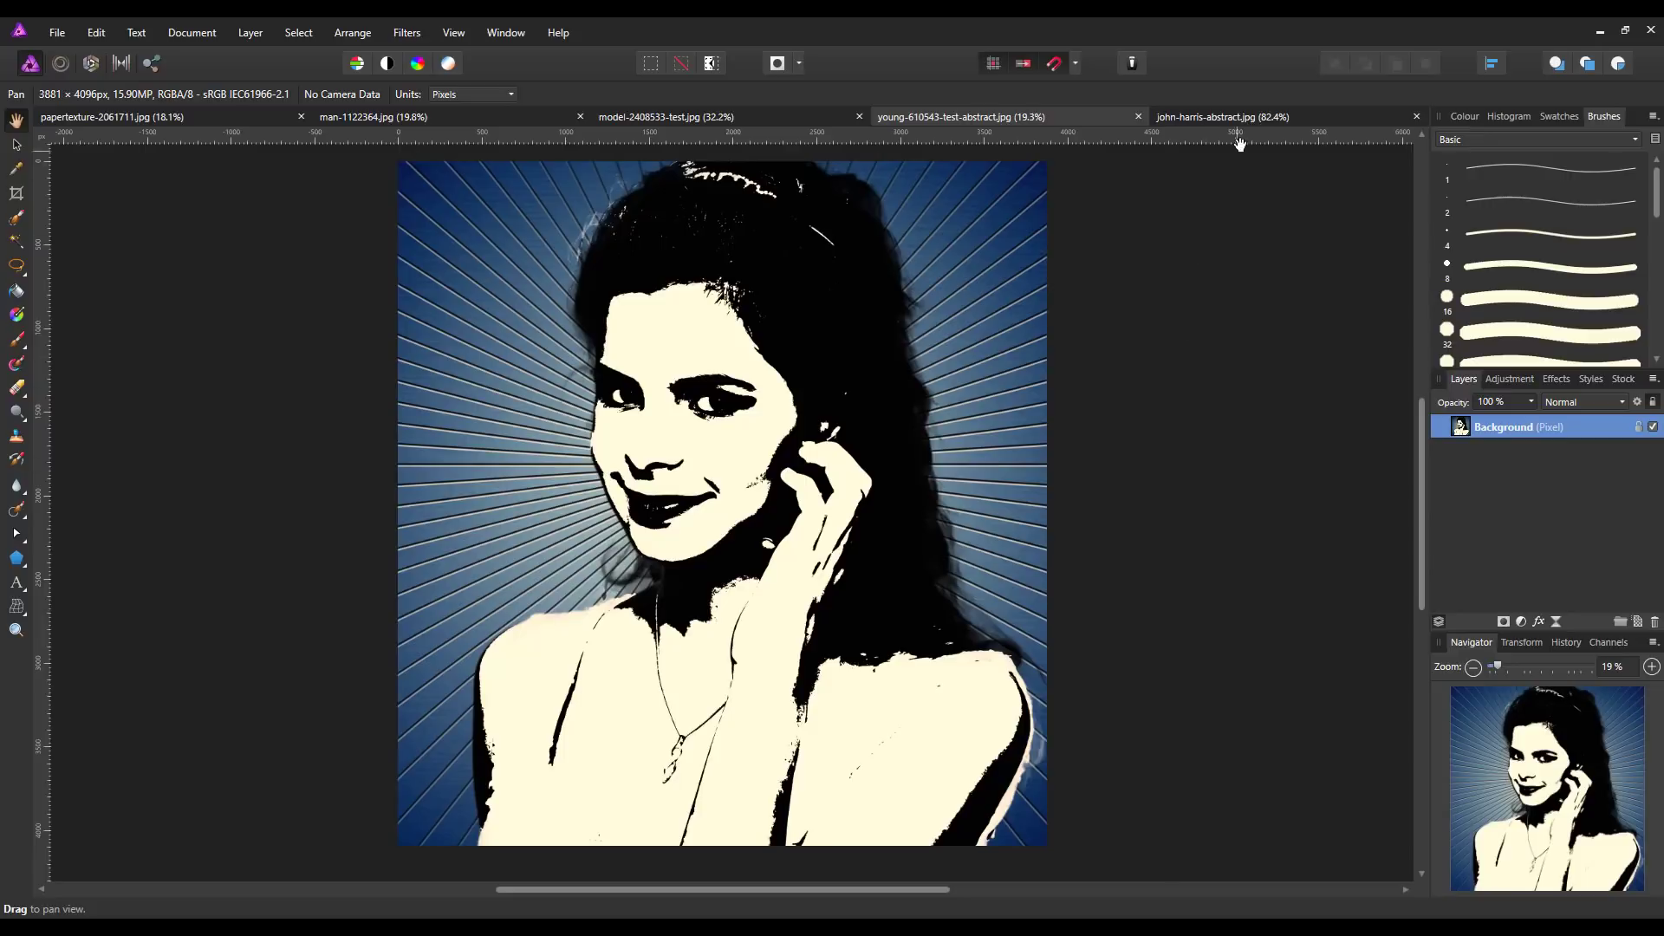
left_click(1256, 121)
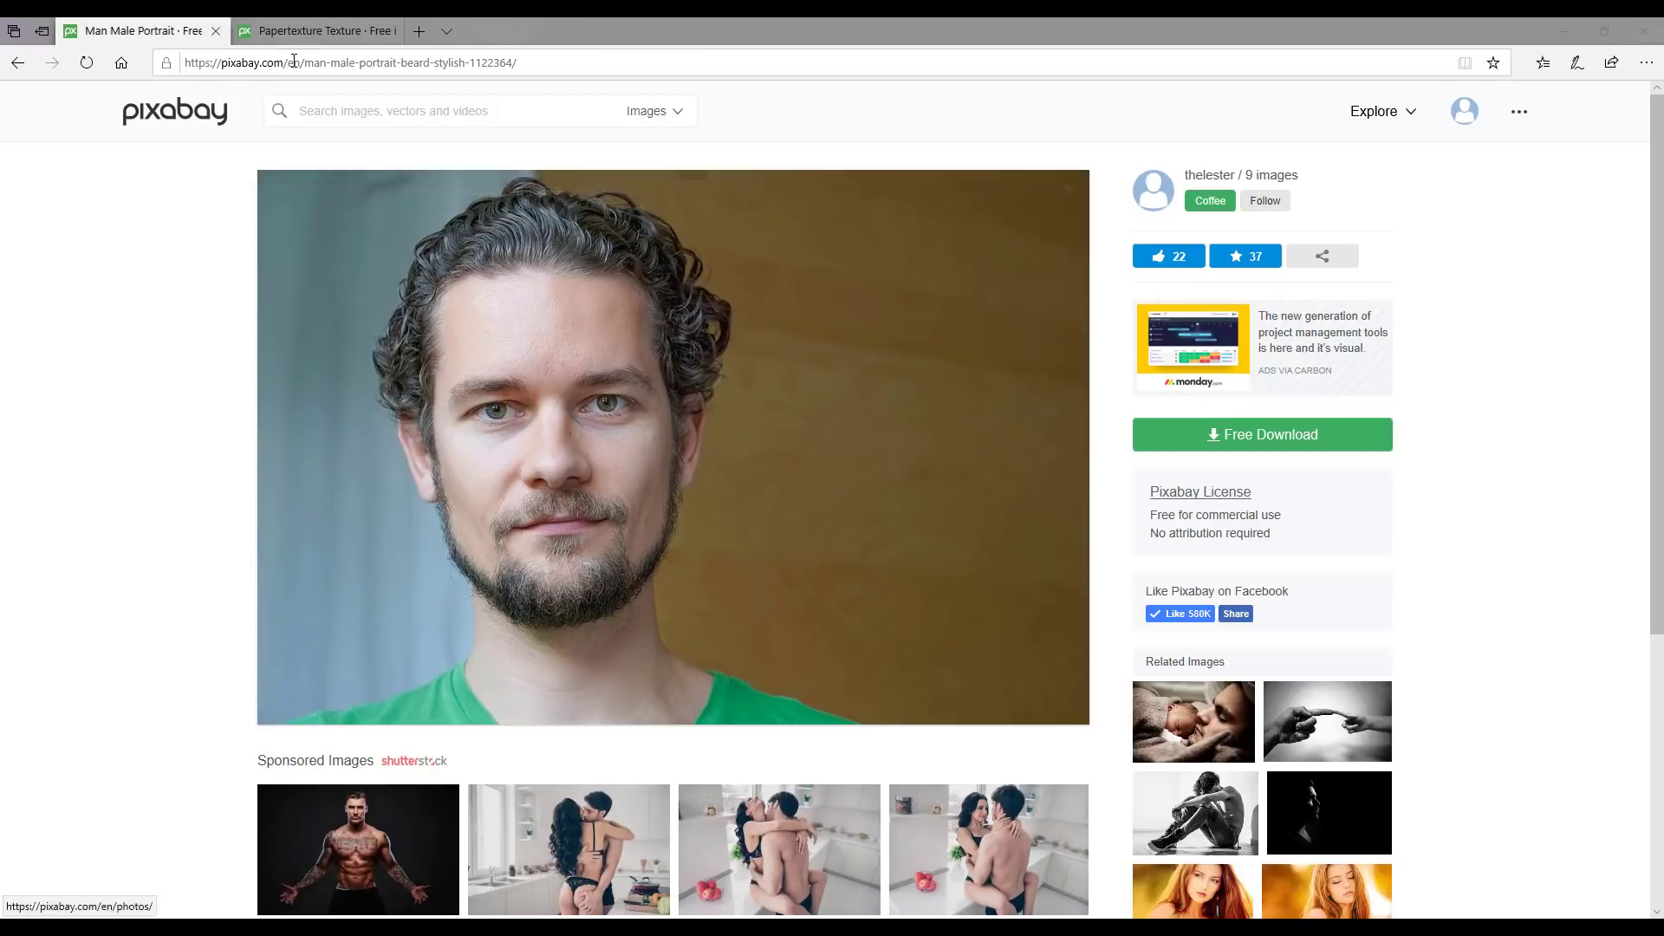
left_click(296, 35)
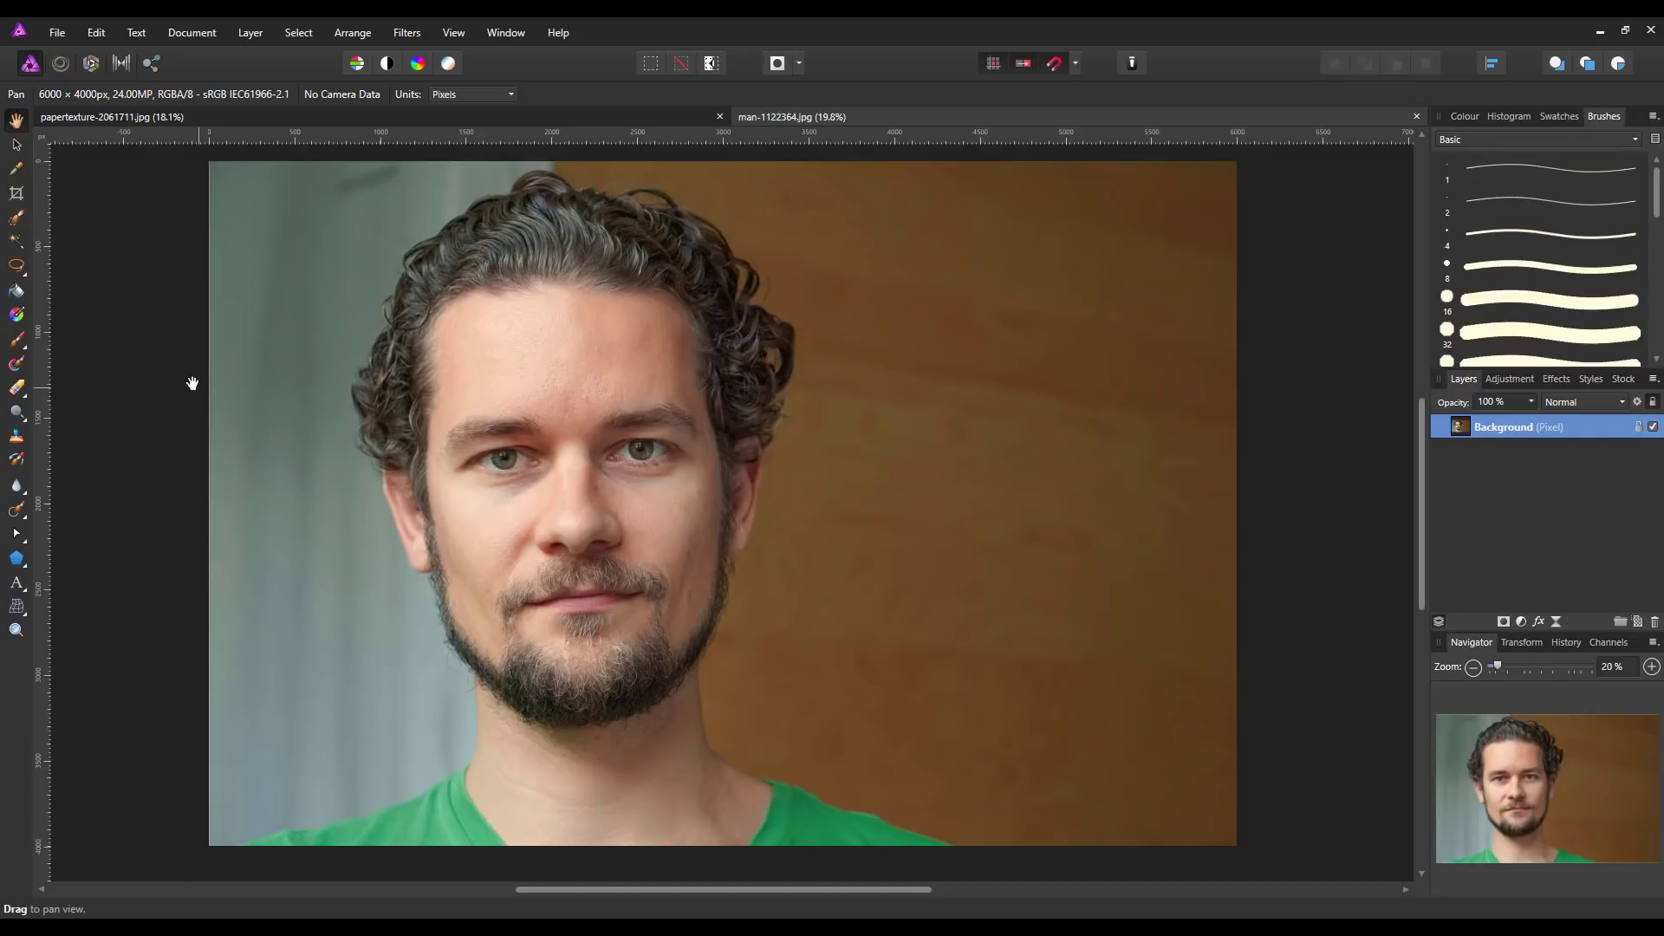
Crop the man portrait with a custom 4000 x 4000 ratio, positioning the square crop so the whole head is centred
left_click(16, 196)
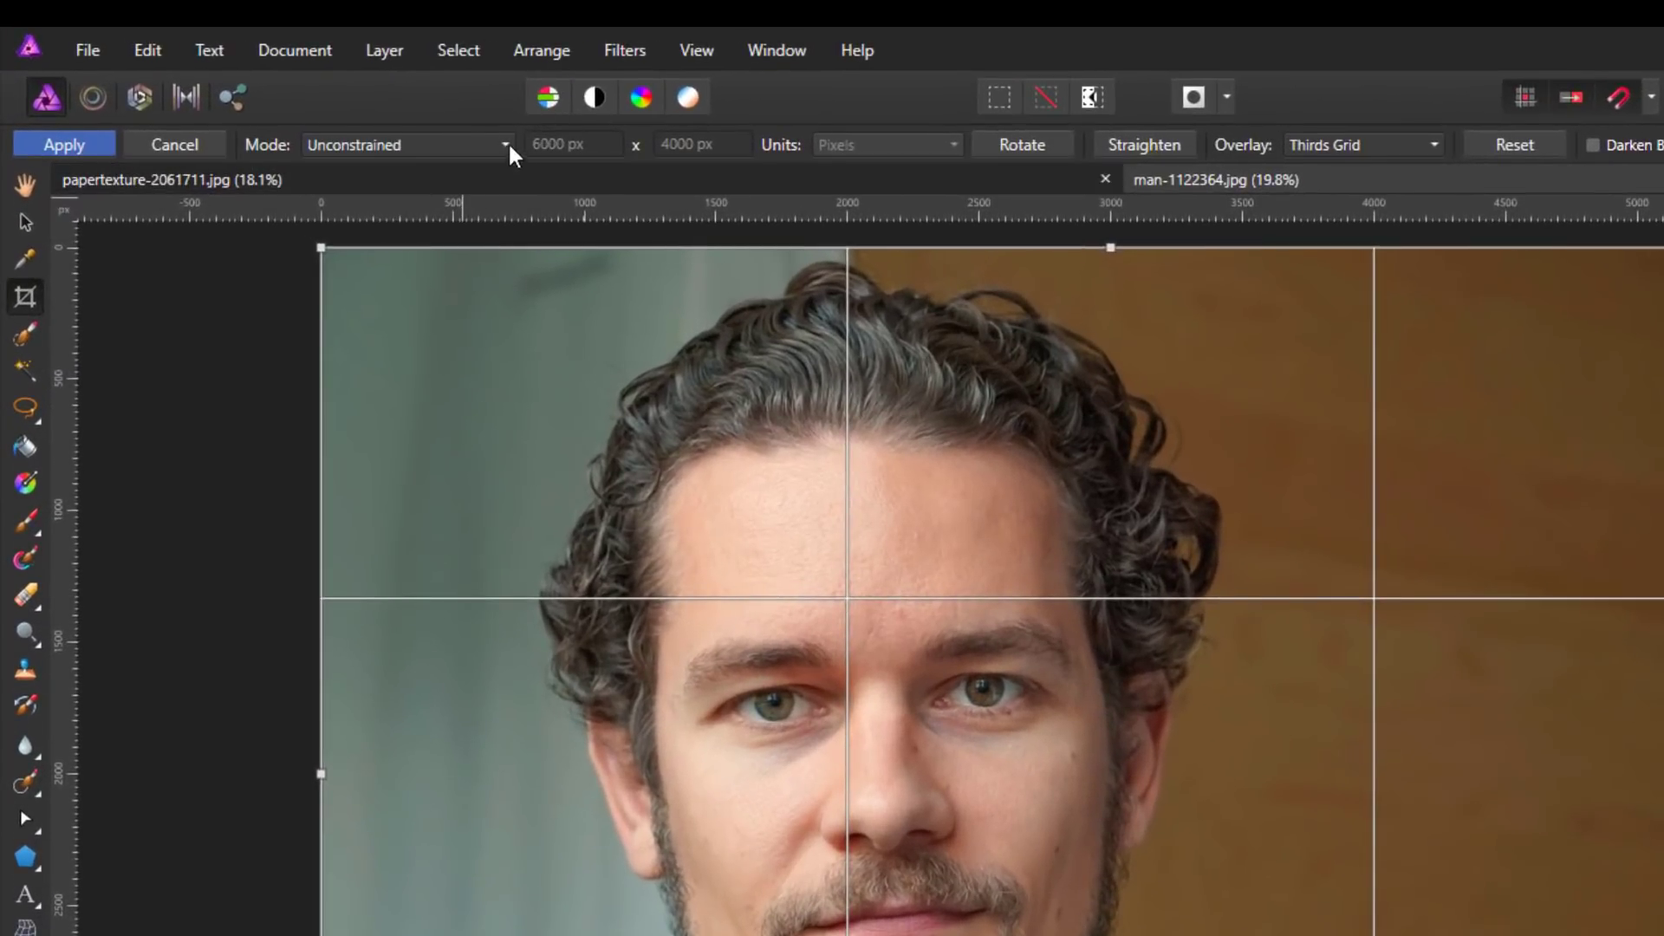
left_click(510, 150)
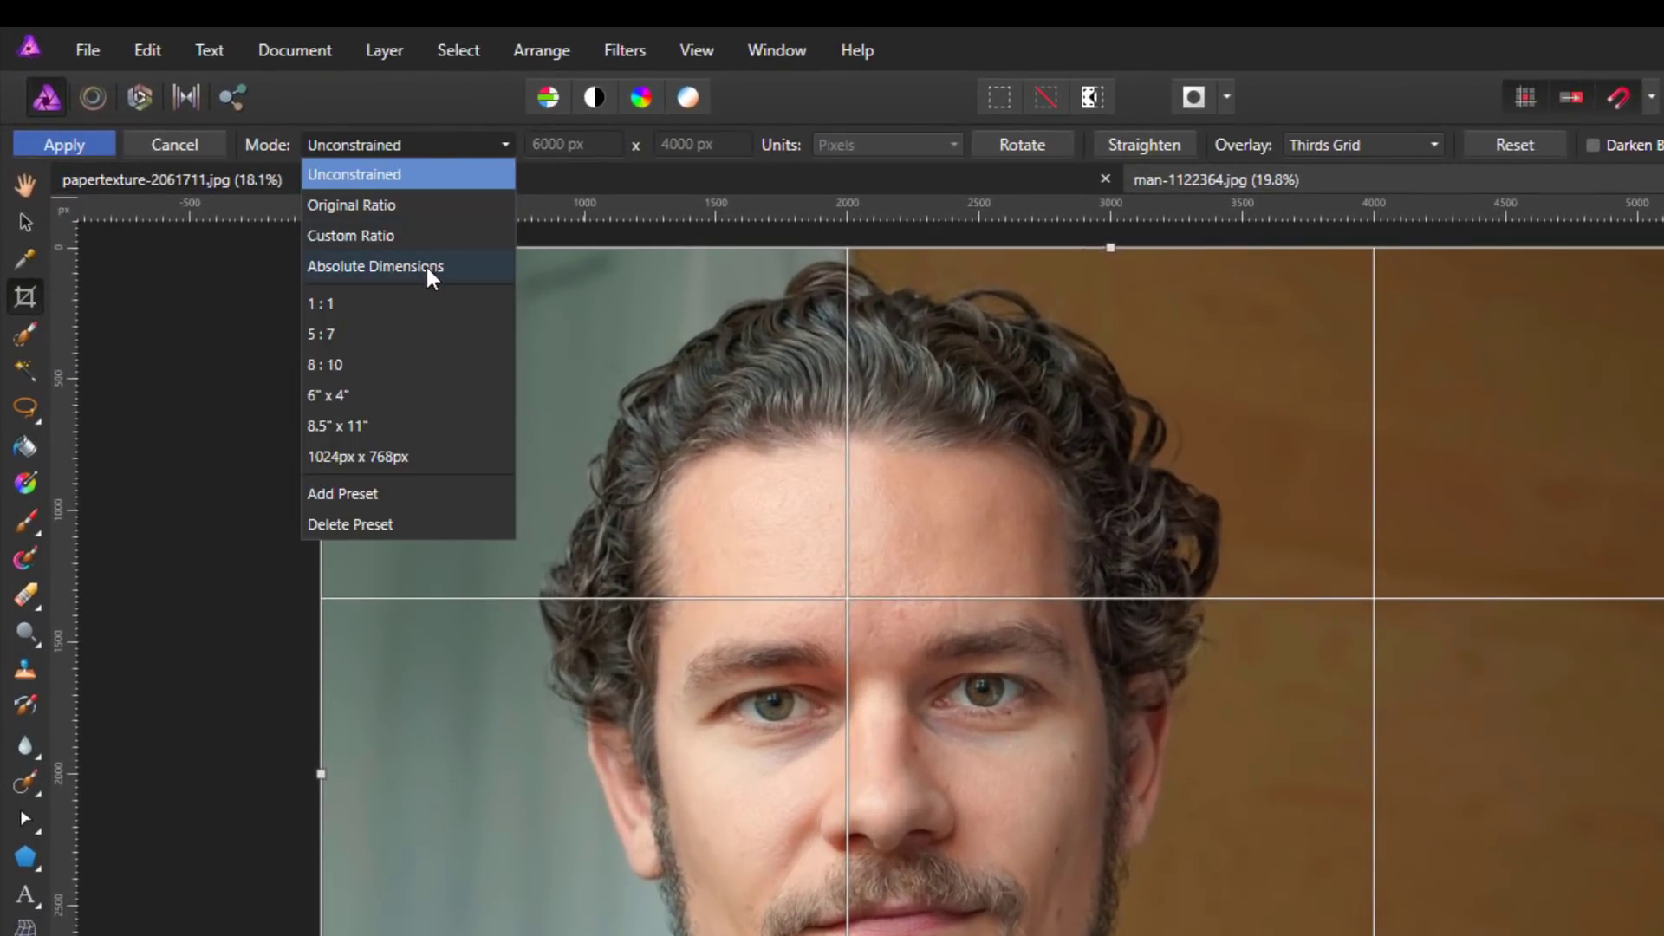
left_click(363, 238)
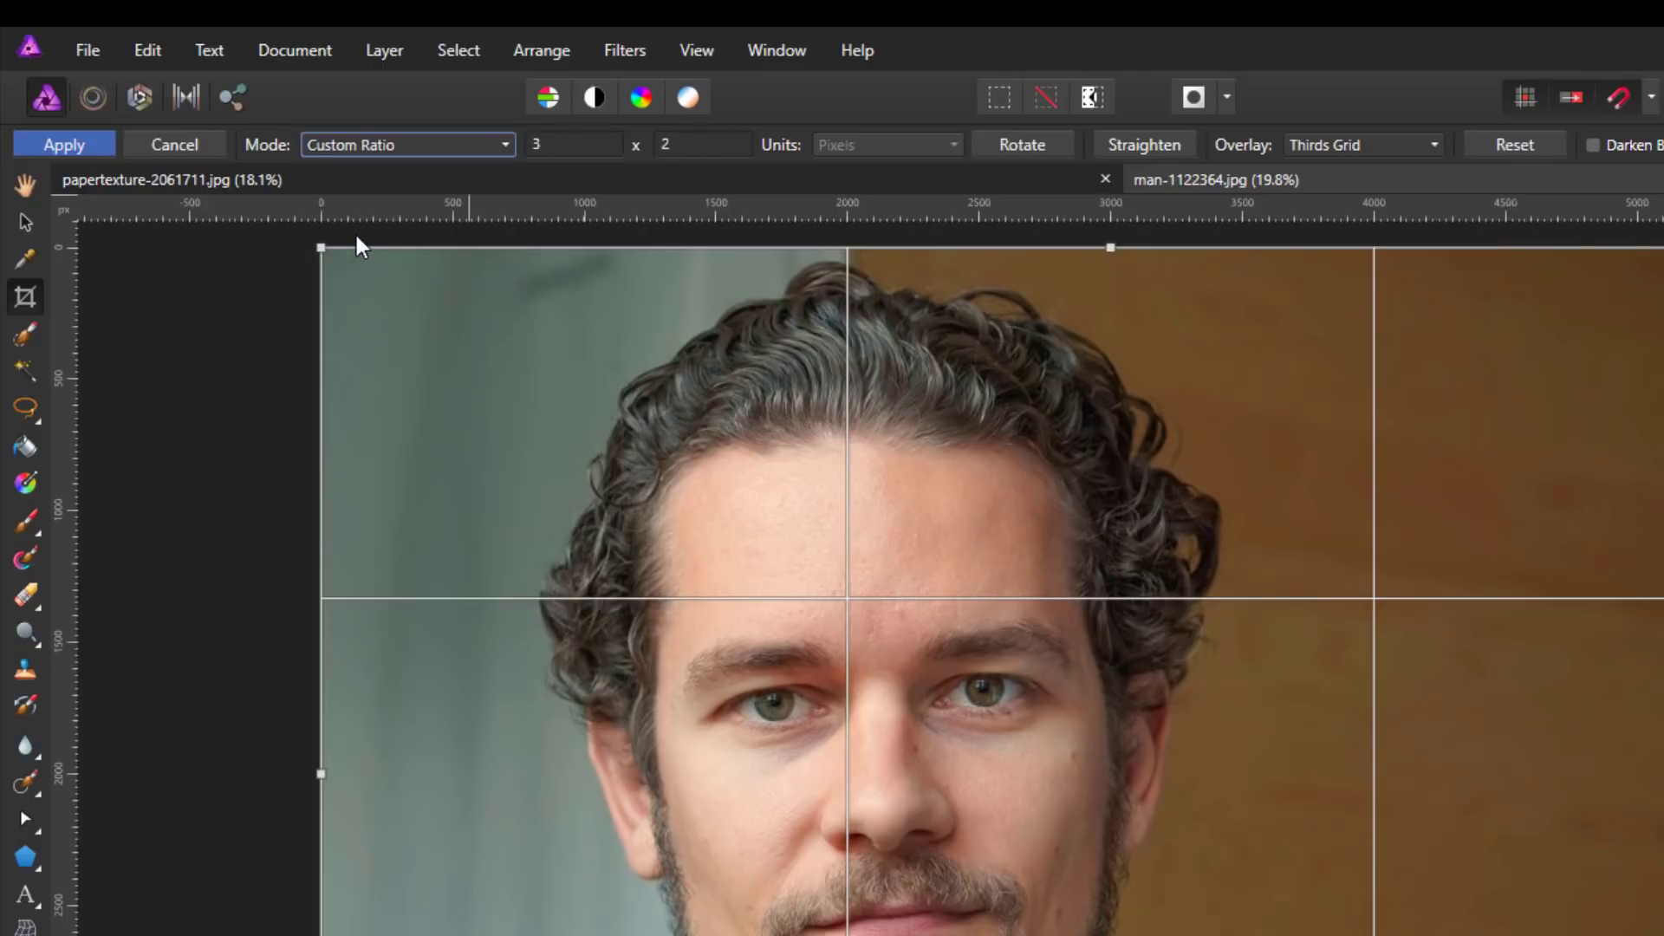
left_click(554, 145)
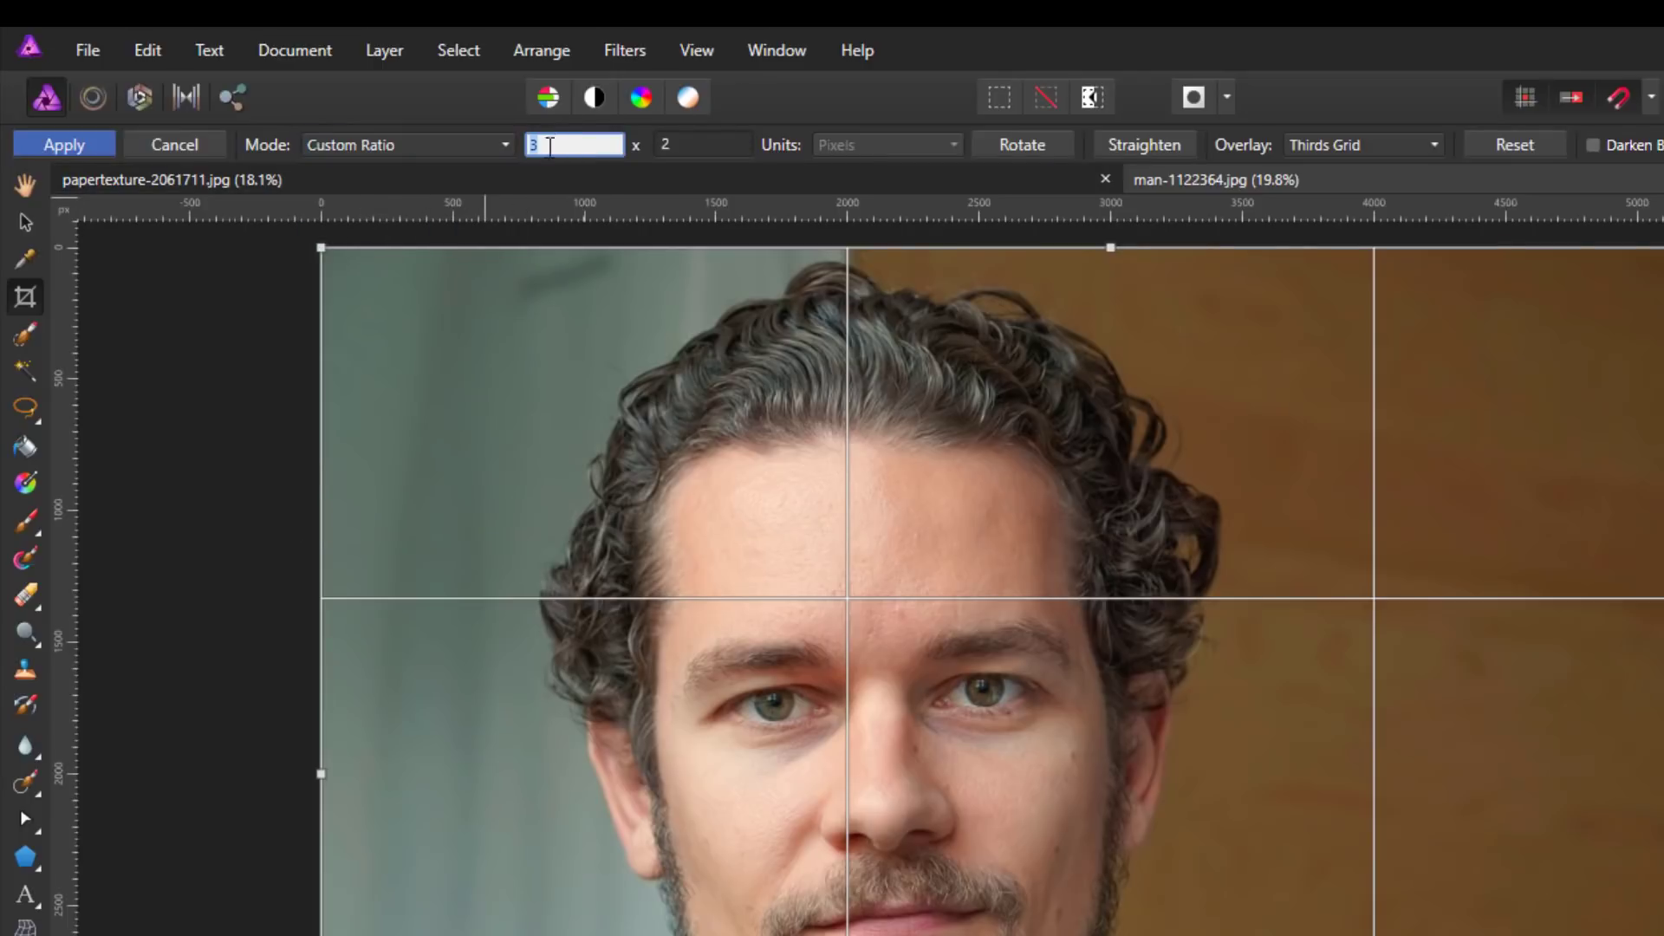
type("4000")
left_click(683, 143)
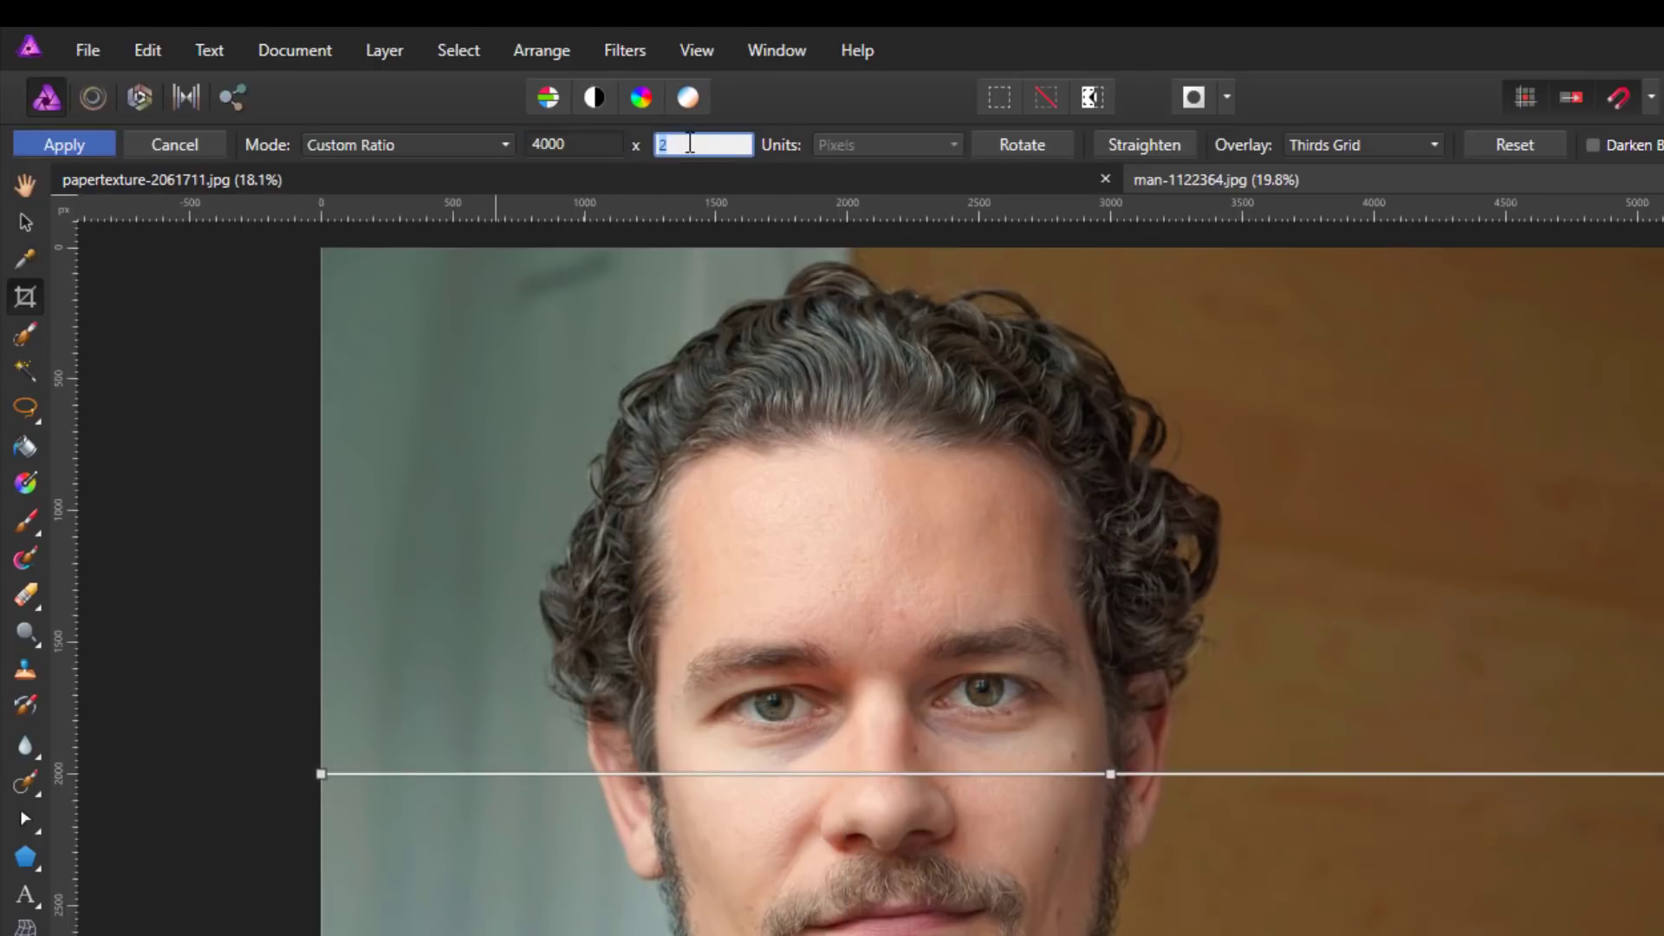
type("4000")
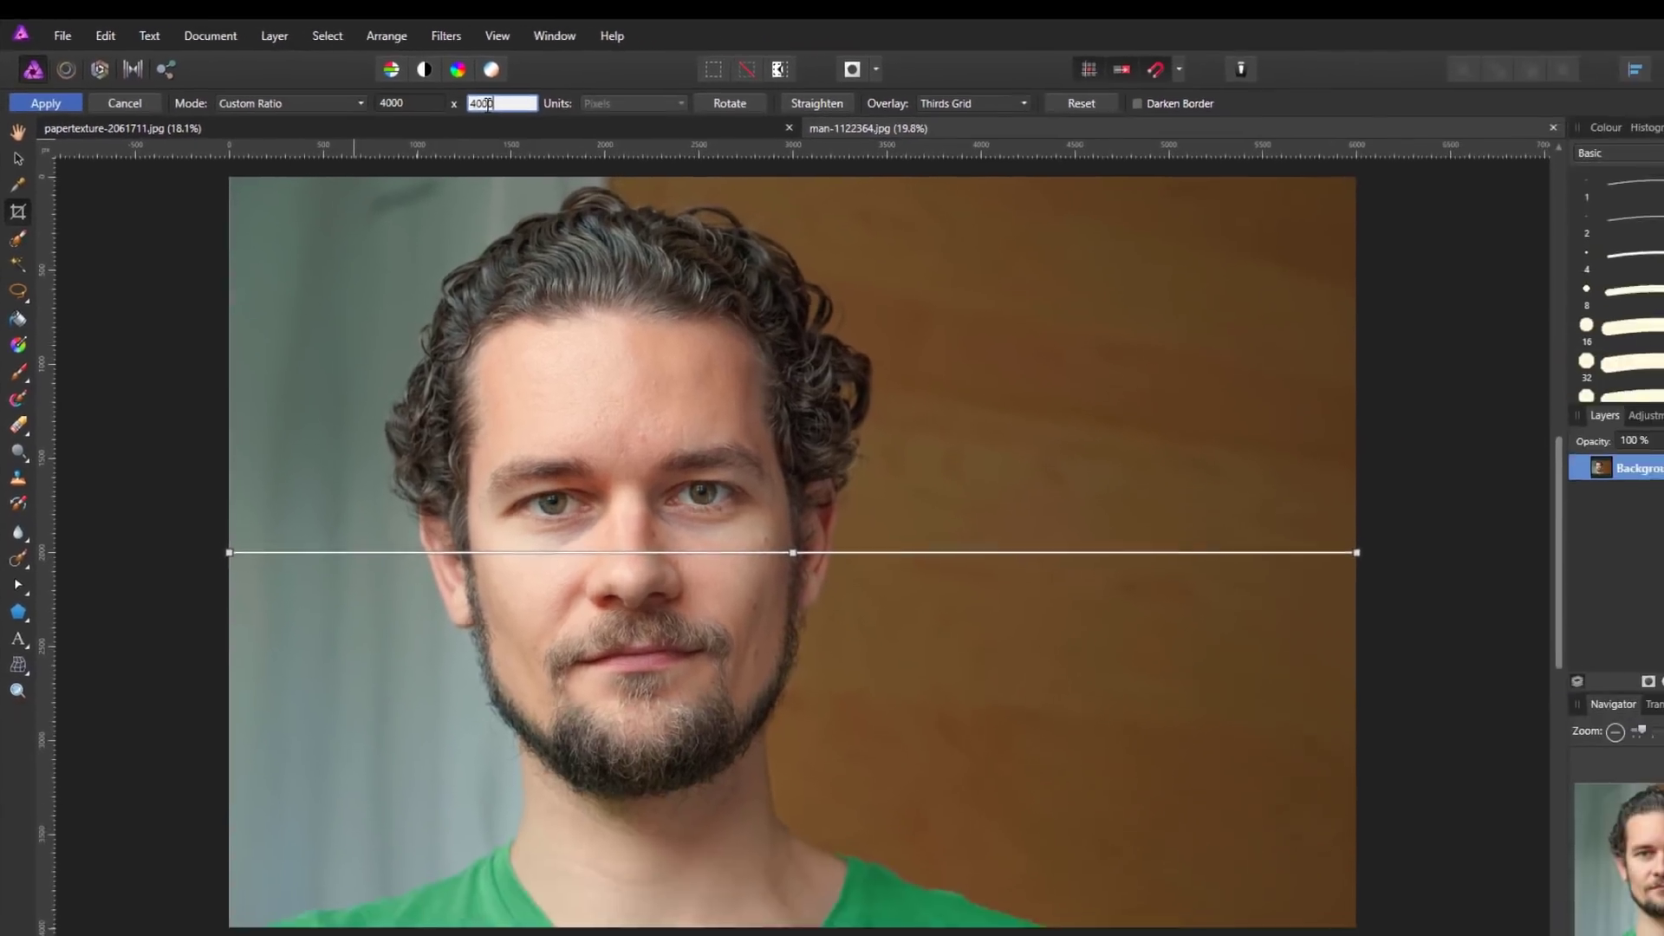
key("Return")
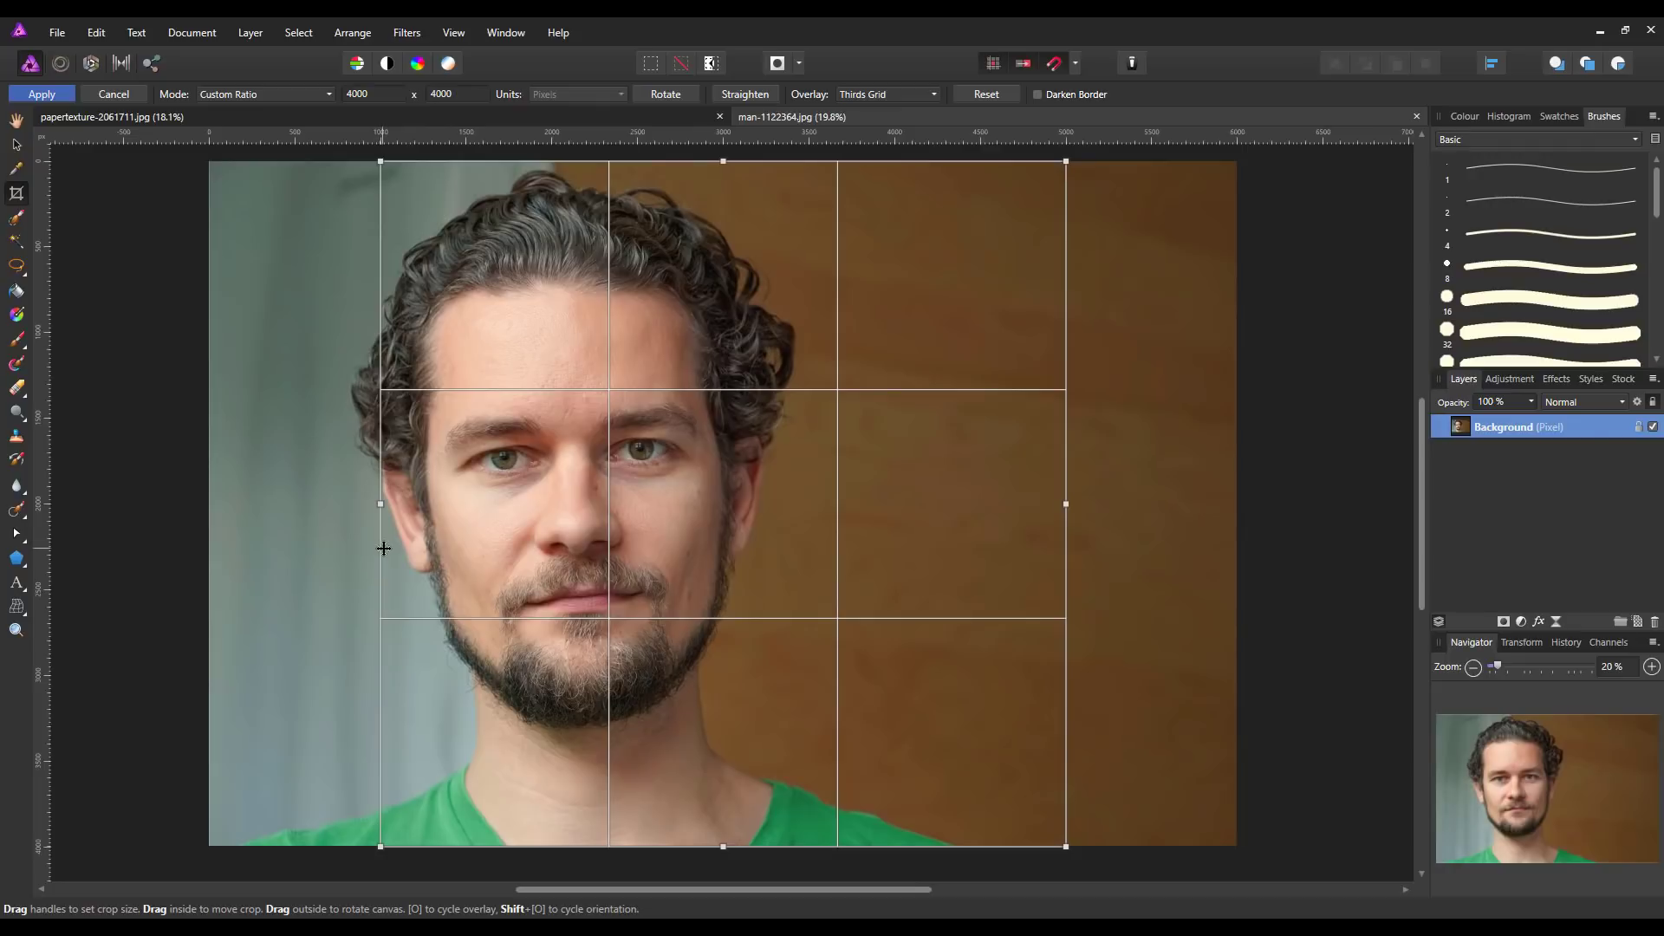
left_click_drag(383, 551, 247, 550)
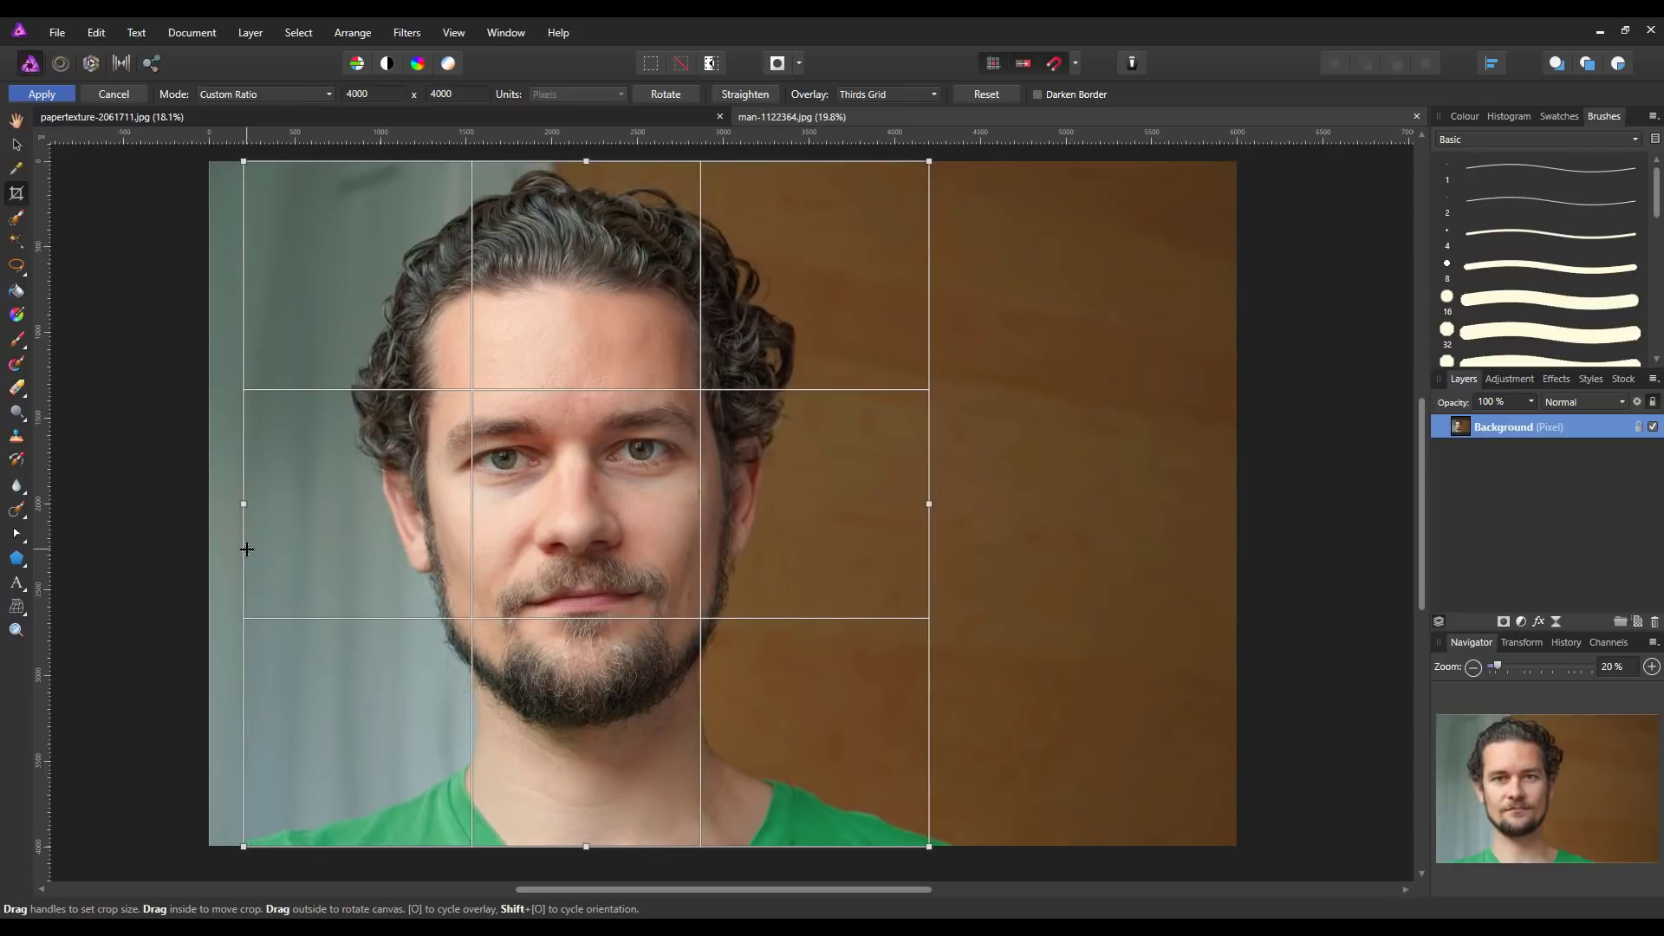
key("Return")
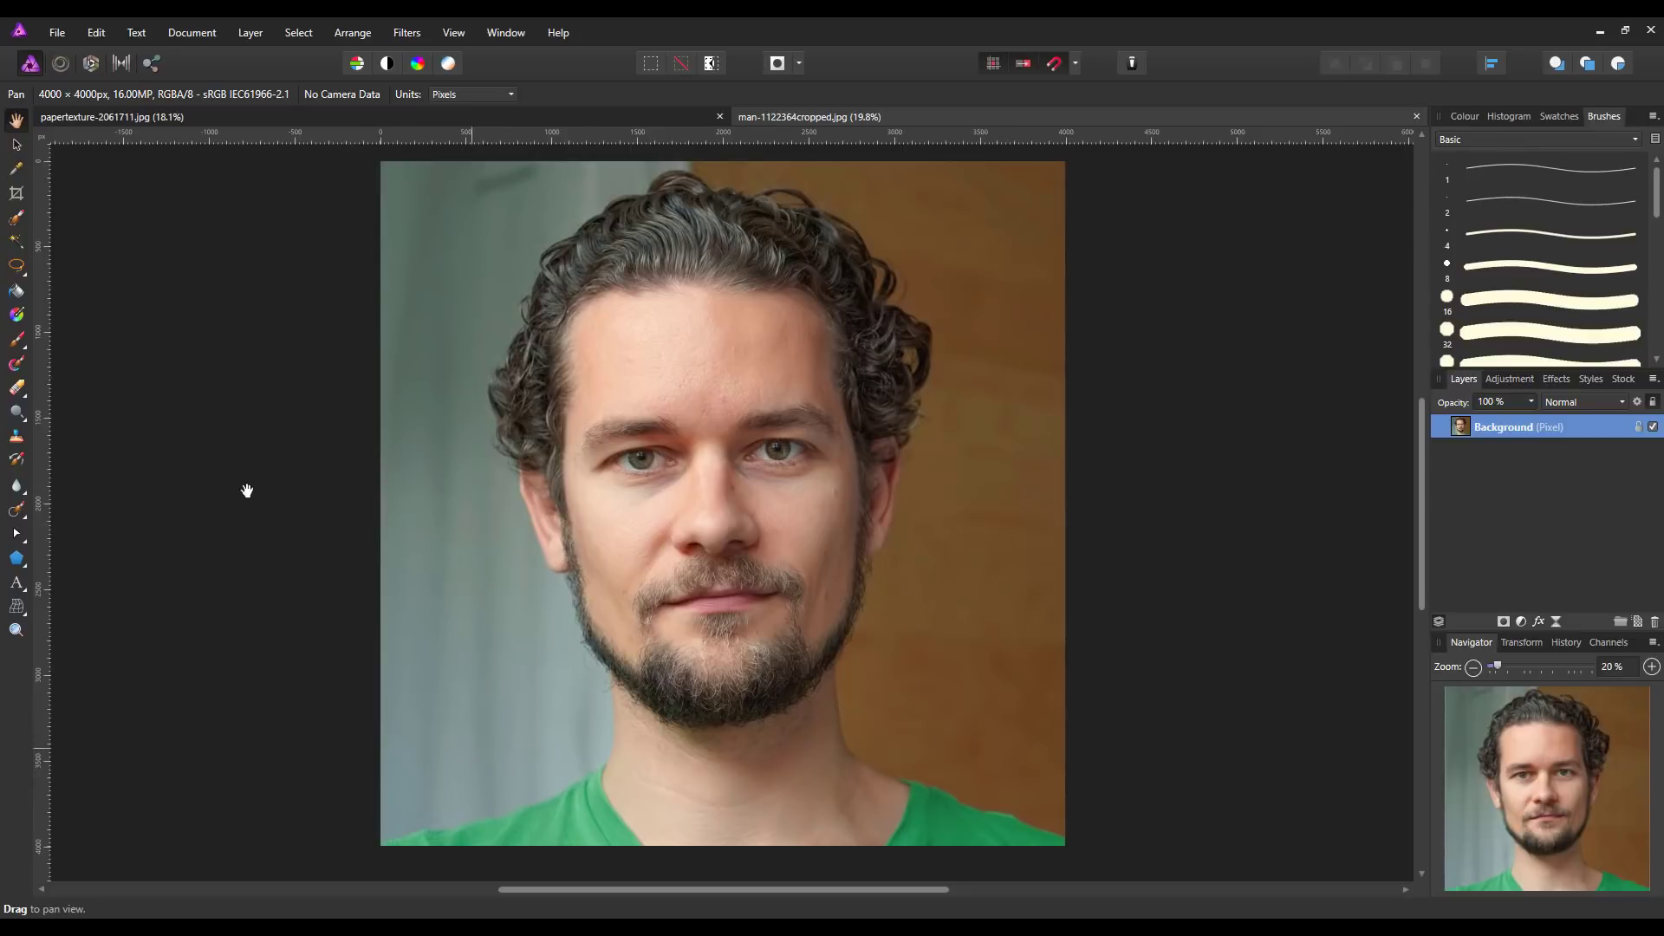
Select the man's face and neck with the Selection Brush in Add mode at a width of about 841 px
left_click(24, 228)
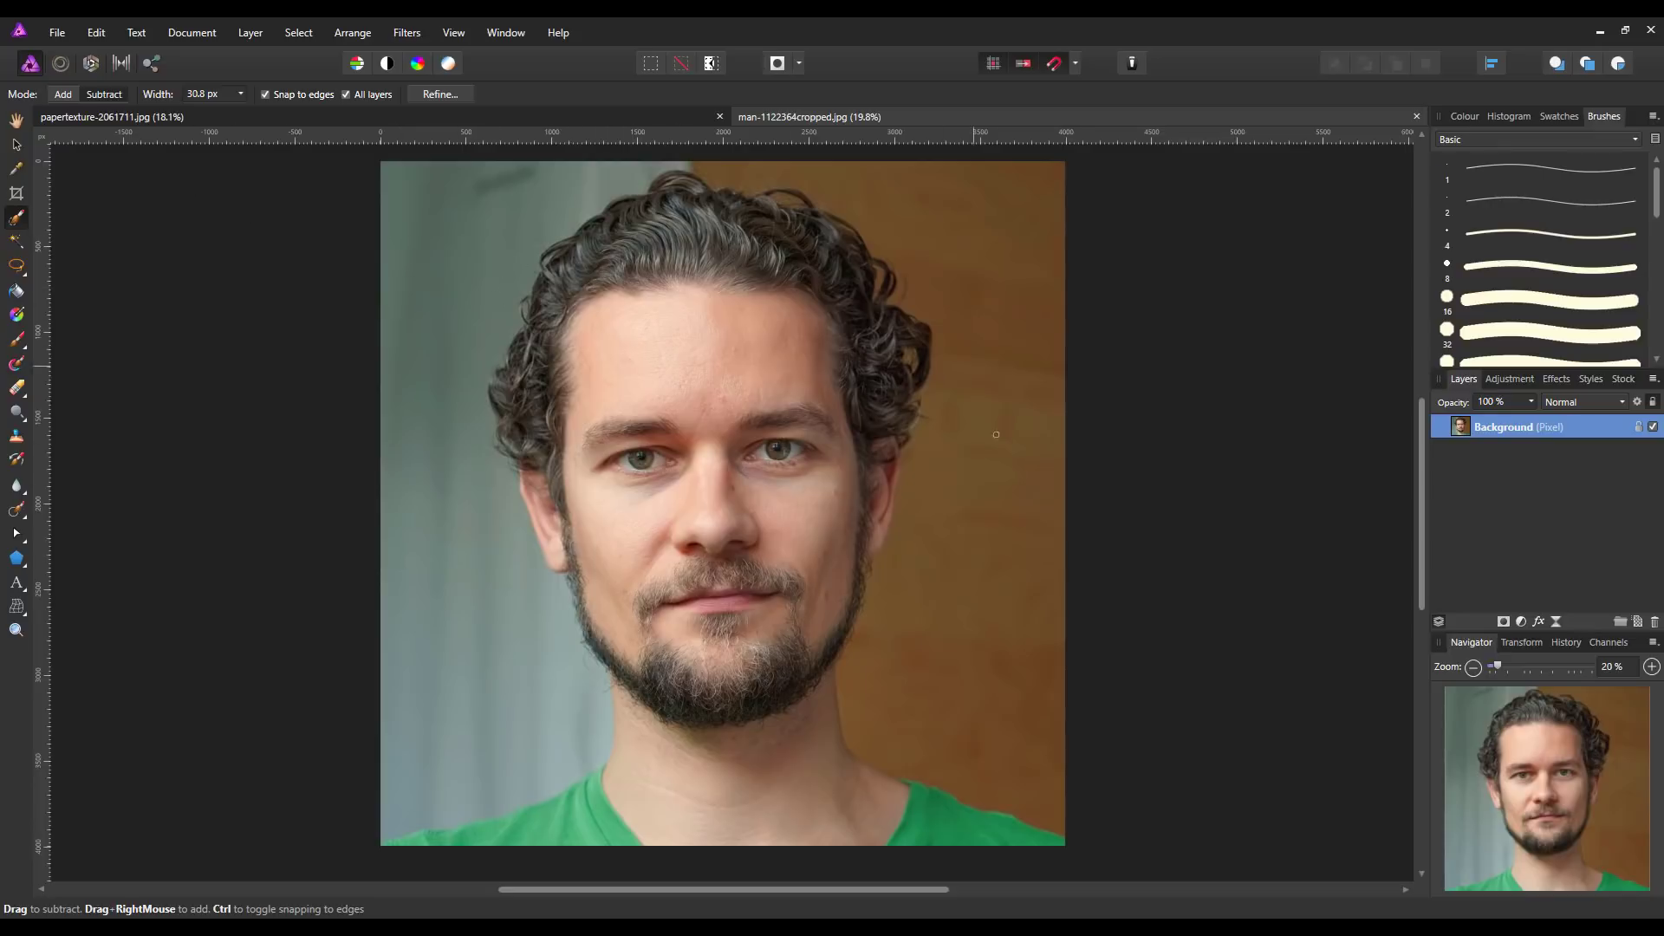
left_click(61, 97)
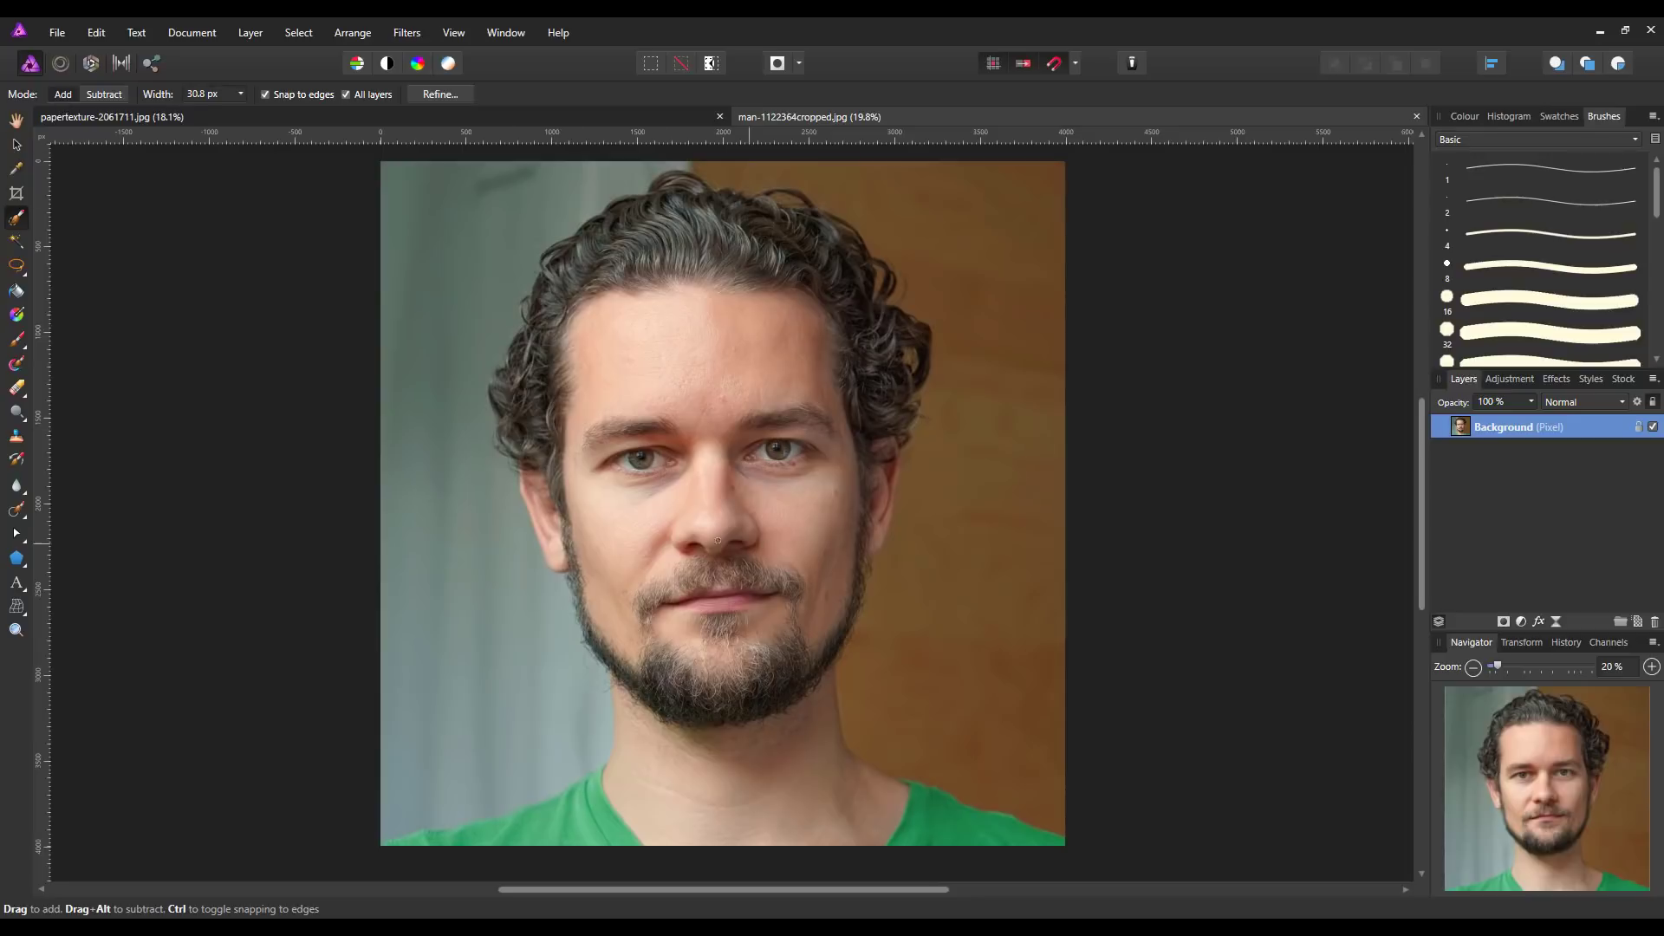
key("bracketright")
key("bracketright")
key("bracketright")
key("bracketright")
key("bracketright")
key("bracketright")
key("bracketright")
key("bracketright")
key("bracketright")
key("bracketright")
key("bracketright")
key("bracketright")
key("bracketright")
key("bracketright")
key("bracketright")
key("bracketleft")
key("bracketleft")
key("bracketleft")
mouse_move(720, 466)
left_mouse_down()
mouse_move(706, 439)
mouse_move(694, 520)
mouse_move(720, 537)
mouse_move(721, 586)
mouse_move(784, 676)
mouse_move(743, 762)
mouse_move(785, 815)
left_mouse_up()
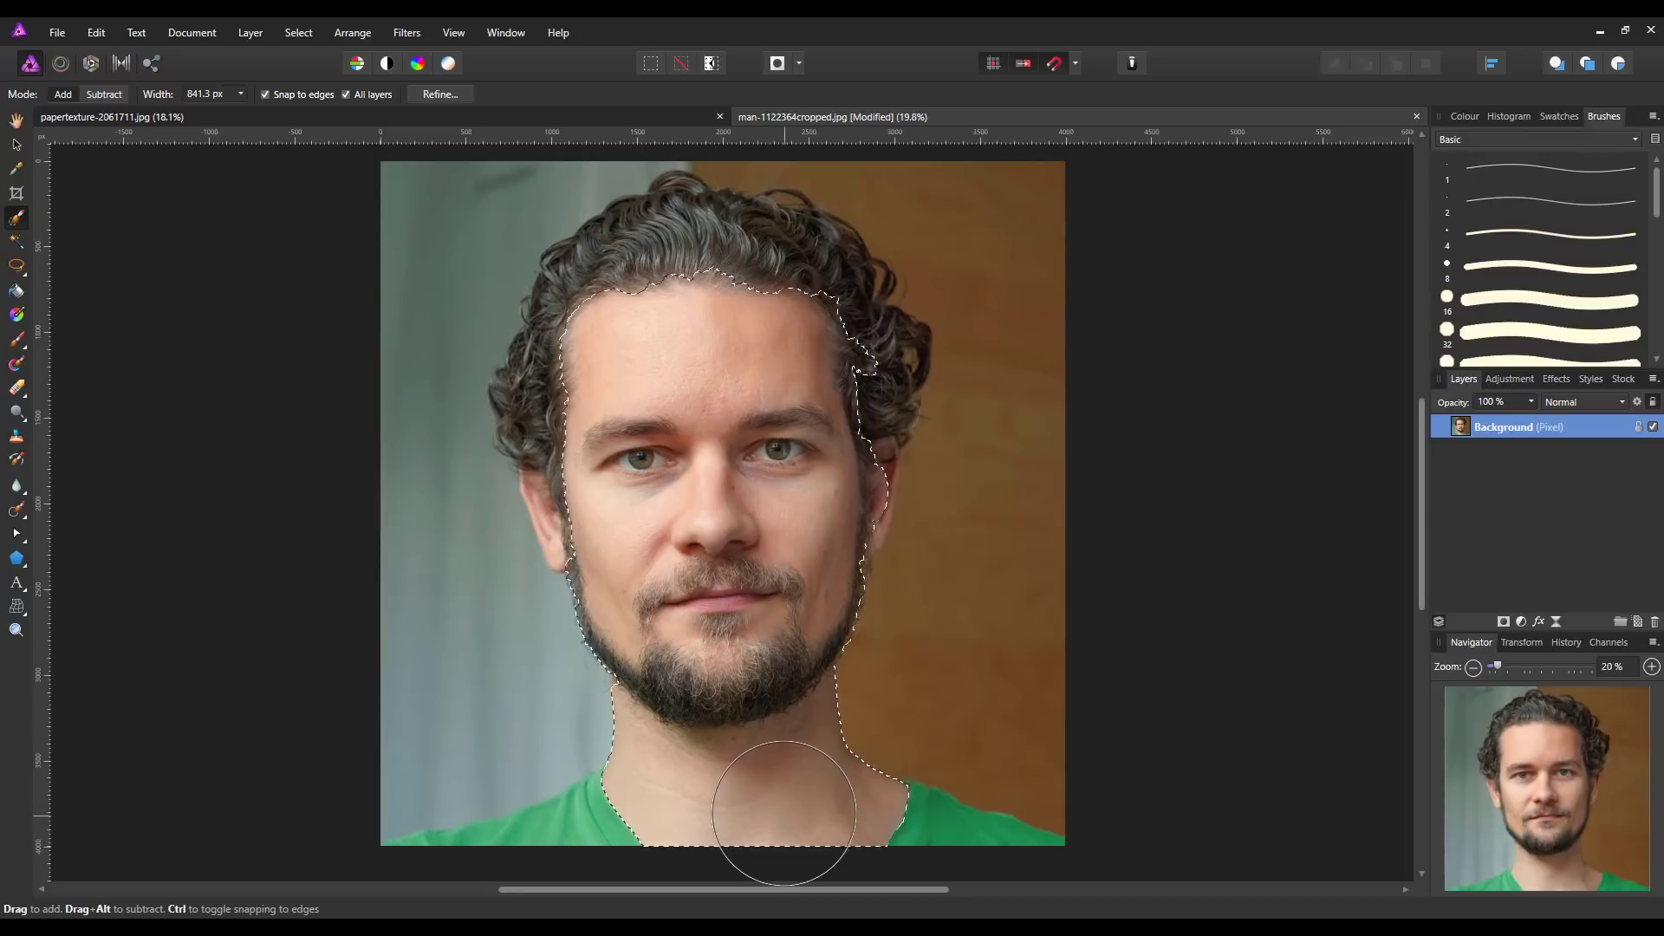
Extend the selection over the shirt, ears and curly hair, reducing the brush width to about 270 px
key("bracketleft")
key("bracketleft")
key("bracketleft")
key("bracketleft")
key("bracketleft")
key("bracketleft")
key("bracketleft")
key("bracketleft")
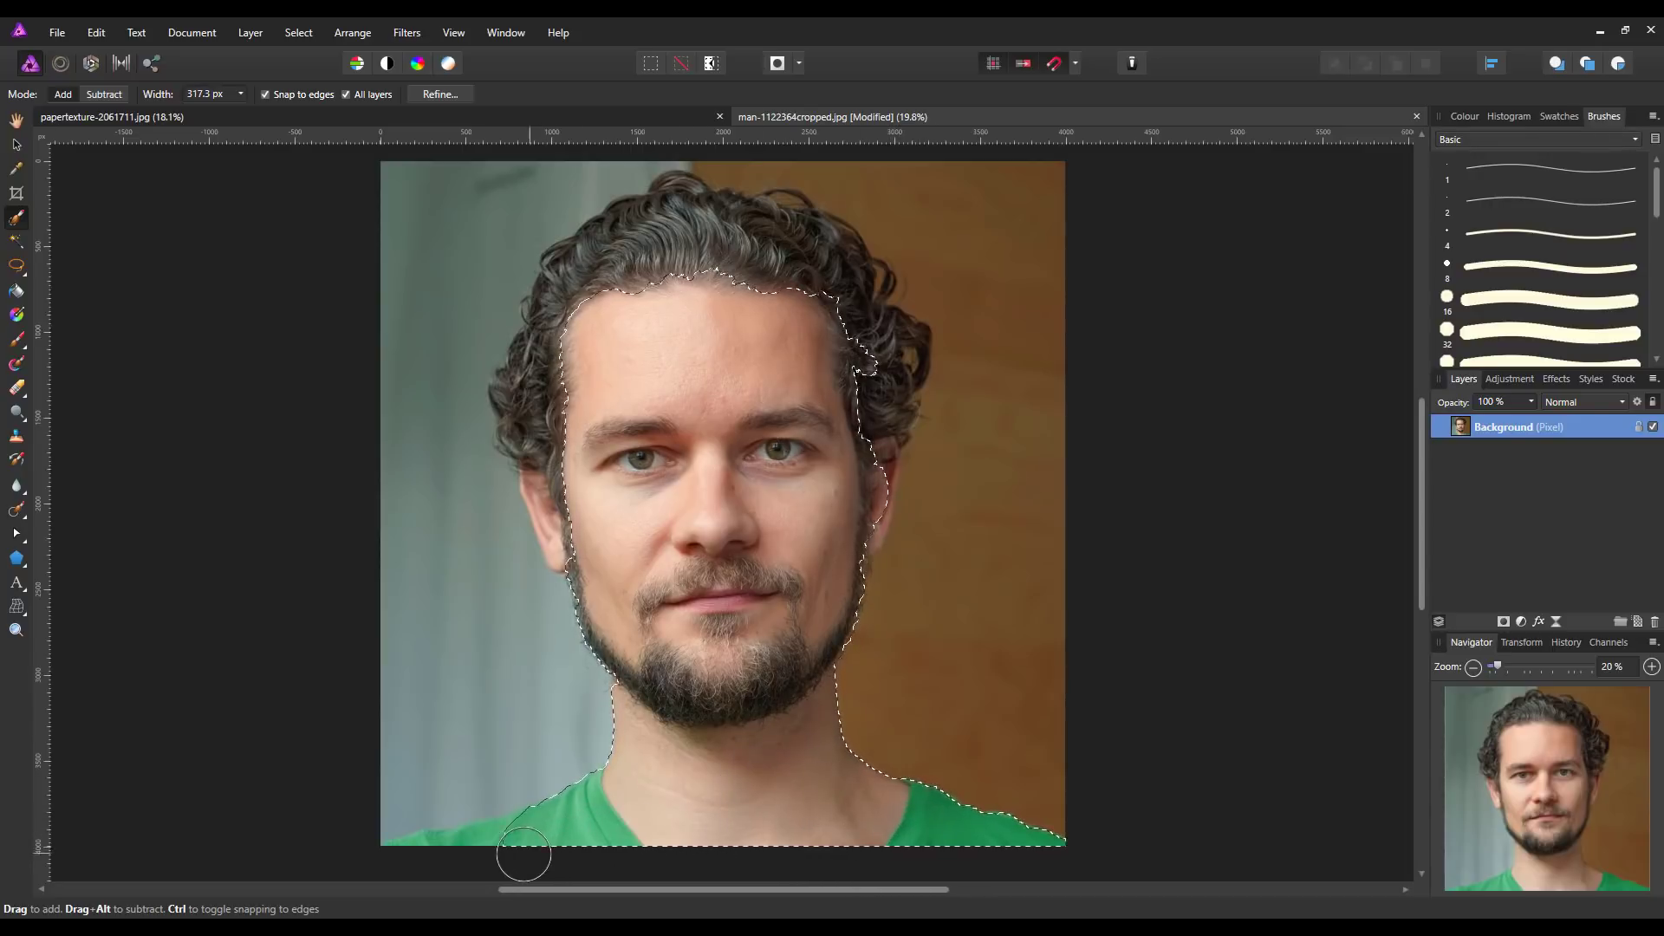
key("bracketleft")
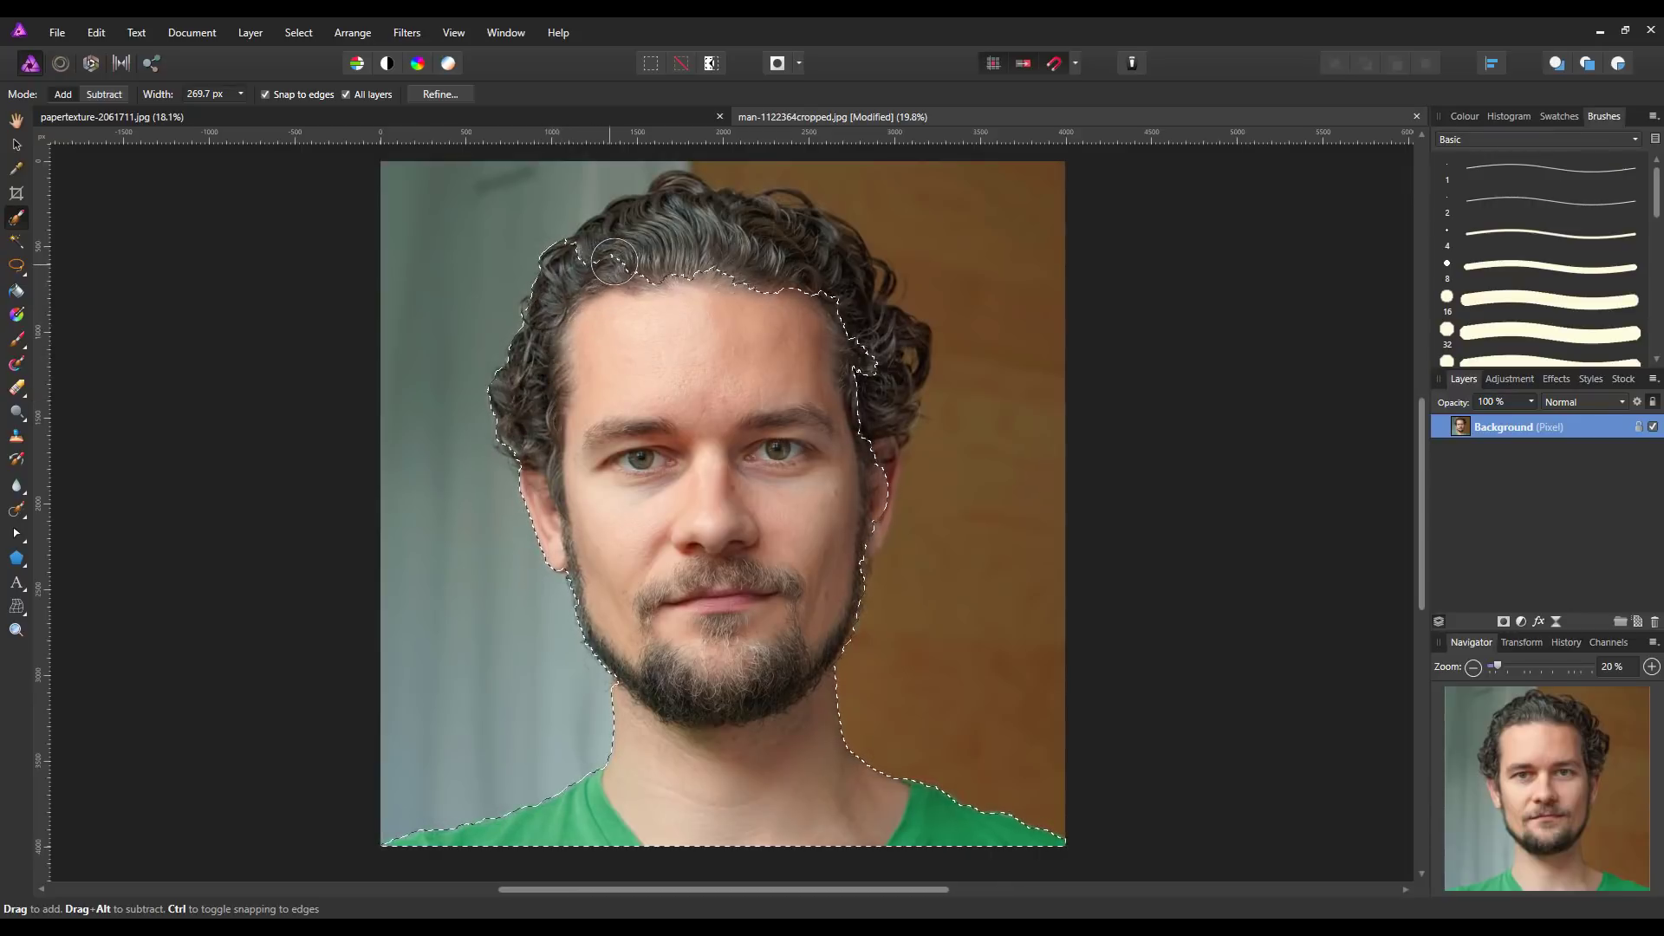
mouse_move(729, 230)
left_mouse_down()
mouse_move(760, 201)
mouse_move(681, 206)
mouse_move(763, 208)
mouse_move(837, 238)
mouse_move(825, 268)
mouse_move(876, 360)
mouse_move(884, 416)
mouse_move(854, 544)
left_mouse_up()
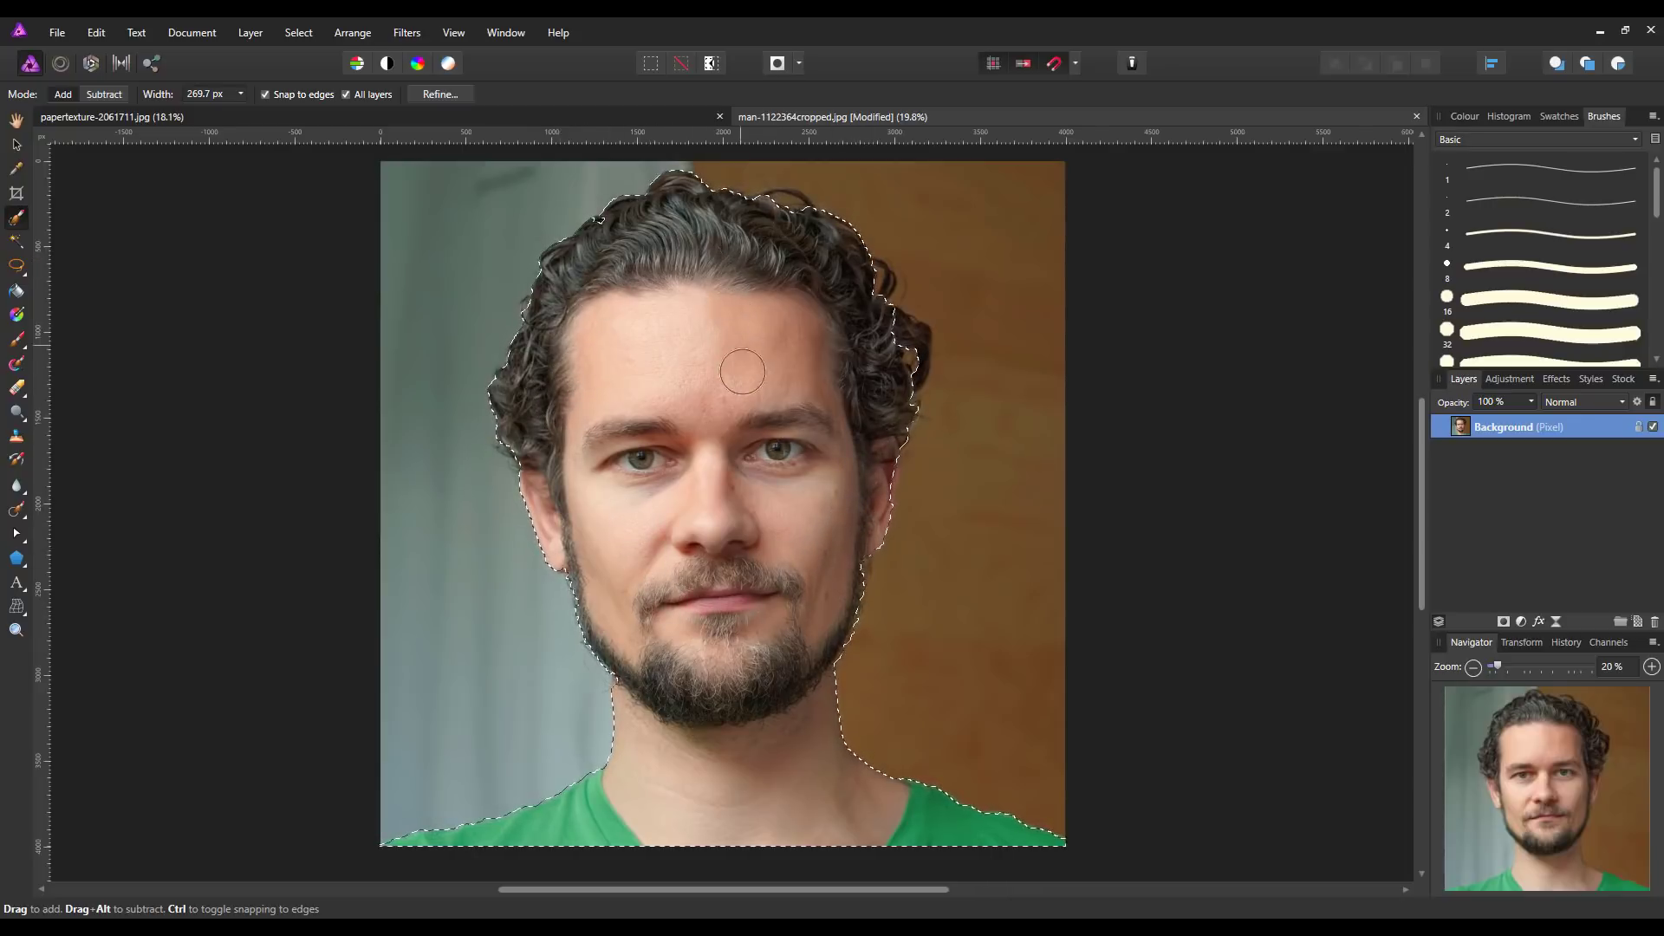
Show the selection as a Quick Mask and refine the hair edges with a 116 px Matte adjustment brush
left_click(777, 64)
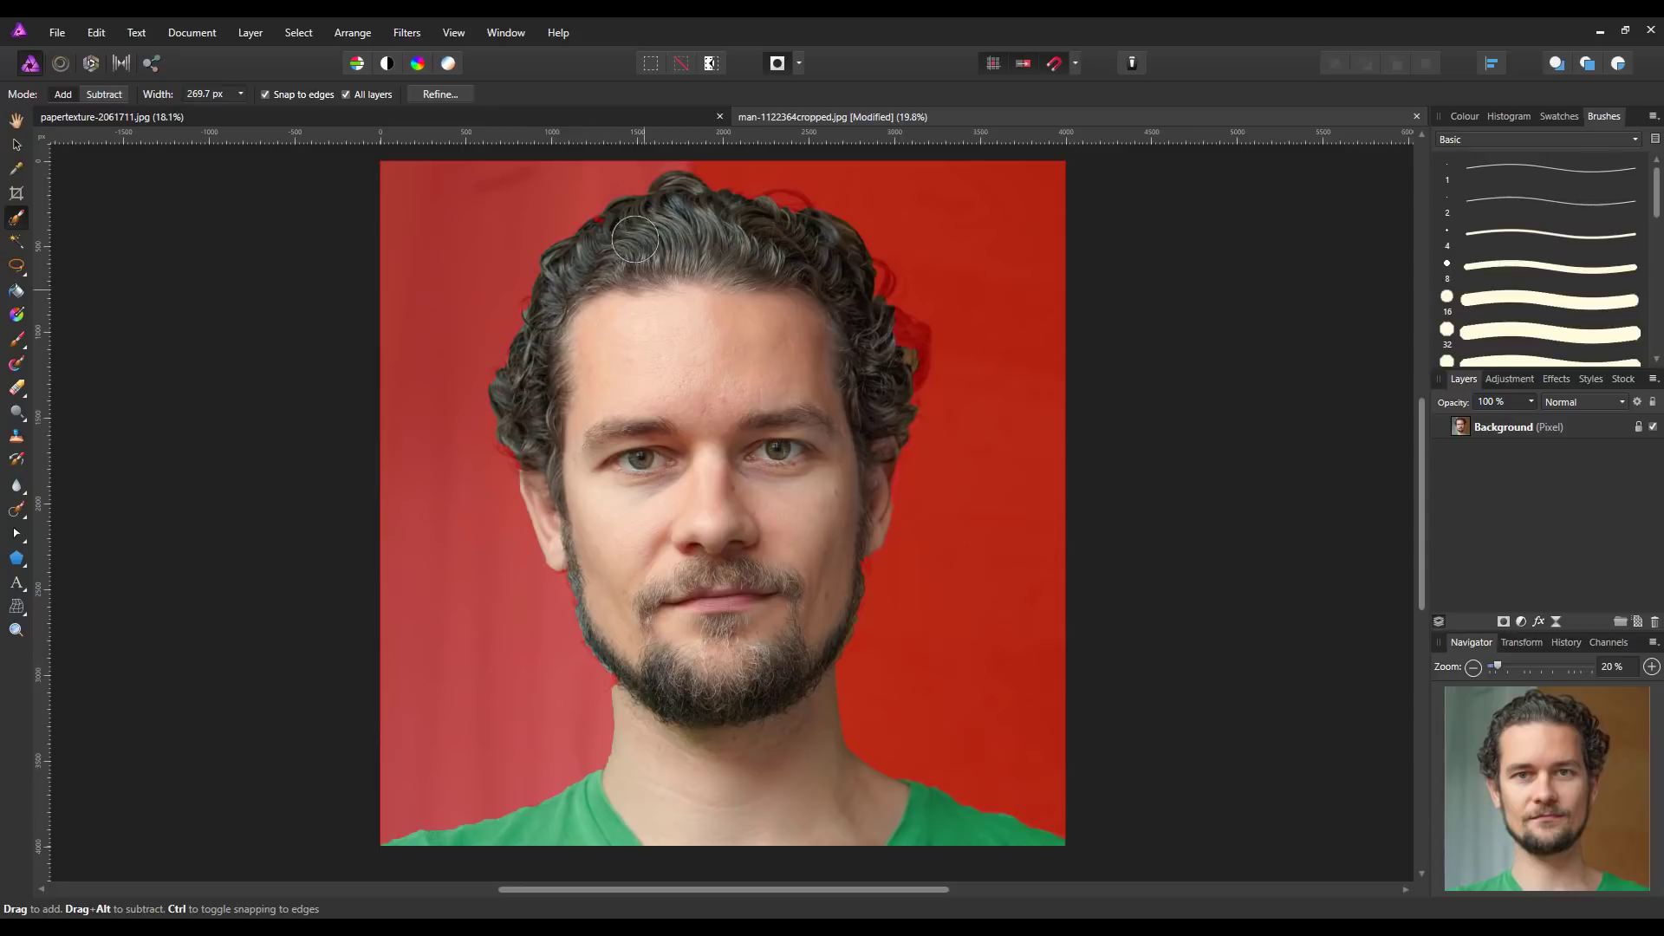
left_click(438, 95)
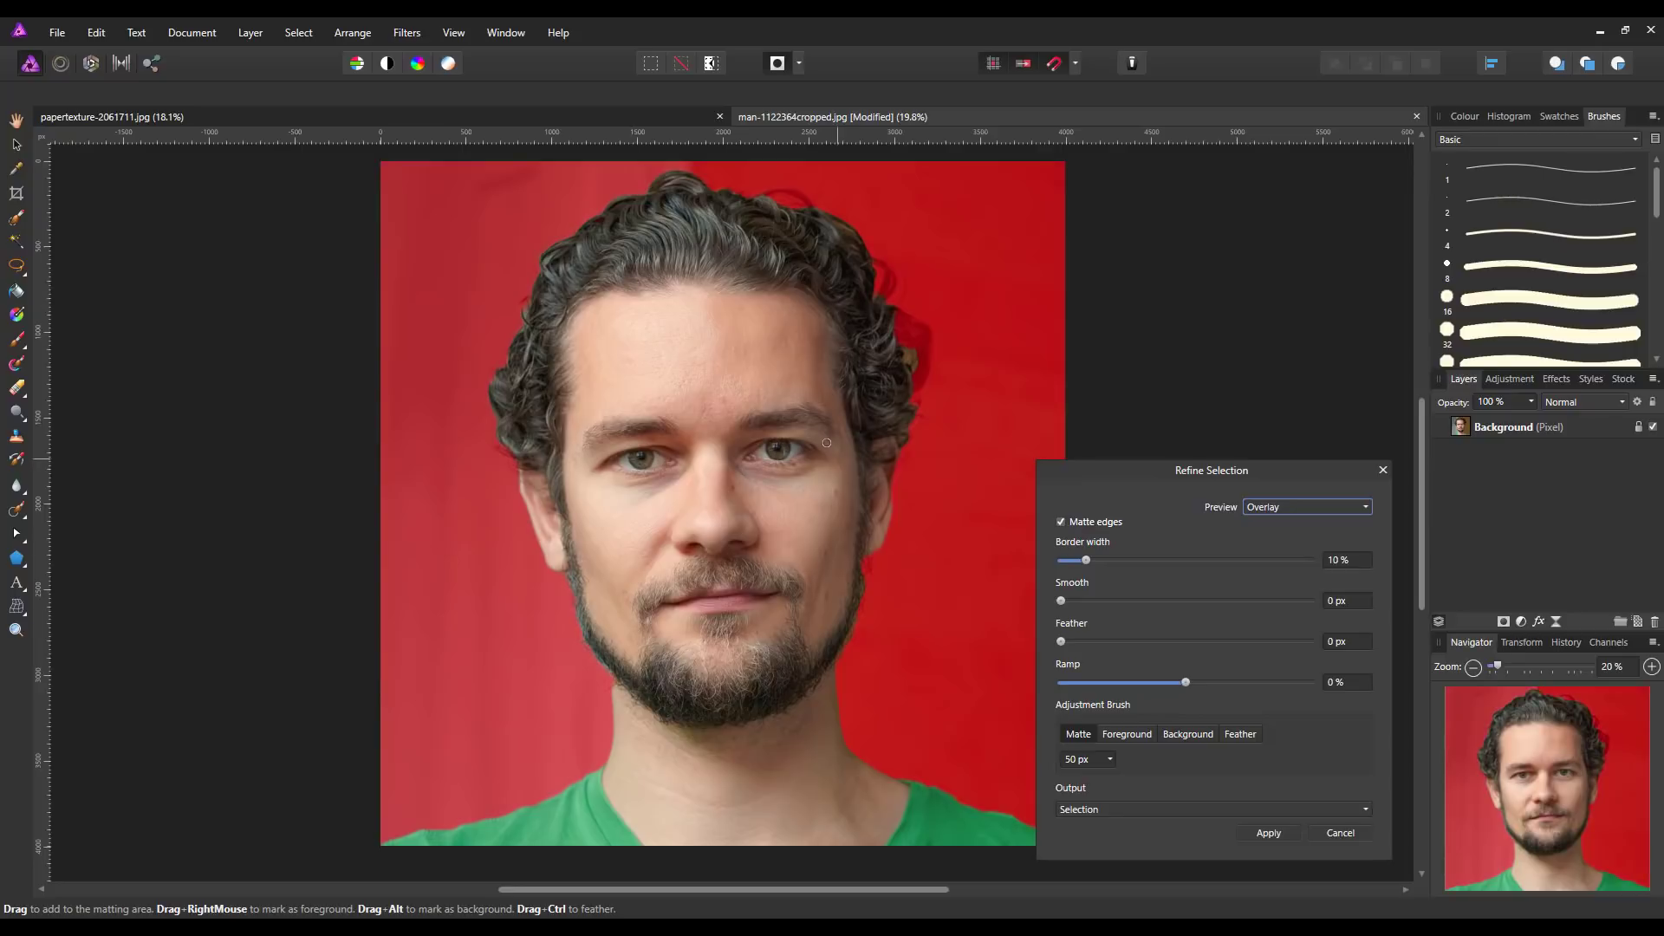
key("bracketright")
key("bracketright")
key("bracketright")
key("bracketright")
key("bracketright")
key("bracketright")
mouse_move(912, 386)
left_mouse_down()
mouse_move(918, 334)
mouse_move(889, 325)
mouse_move(917, 328)
mouse_move(909, 316)
mouse_move(916, 381)
mouse_move(927, 352)
mouse_move(892, 334)
left_mouse_up()
mouse_move(857, 264)
left_mouse_down()
mouse_move(886, 317)
mouse_move(803, 204)
mouse_move(715, 232)
left_mouse_up()
mouse_move(585, 281)
left_mouse_down()
mouse_move(518, 386)
mouse_move(523, 431)
mouse_move(620, 627)
mouse_move(591, 613)
mouse_move(621, 660)
mouse_move(609, 649)
mouse_move(714, 693)
mouse_move(833, 609)
mouse_move(869, 440)
mouse_move(903, 433)
mouse_move(920, 339)
mouse_move(872, 328)
mouse_move(932, 329)
mouse_move(847, 317)
mouse_move(927, 352)
mouse_move(881, 323)
mouse_move(893, 274)
mouse_move(854, 255)
left_mouse_up()
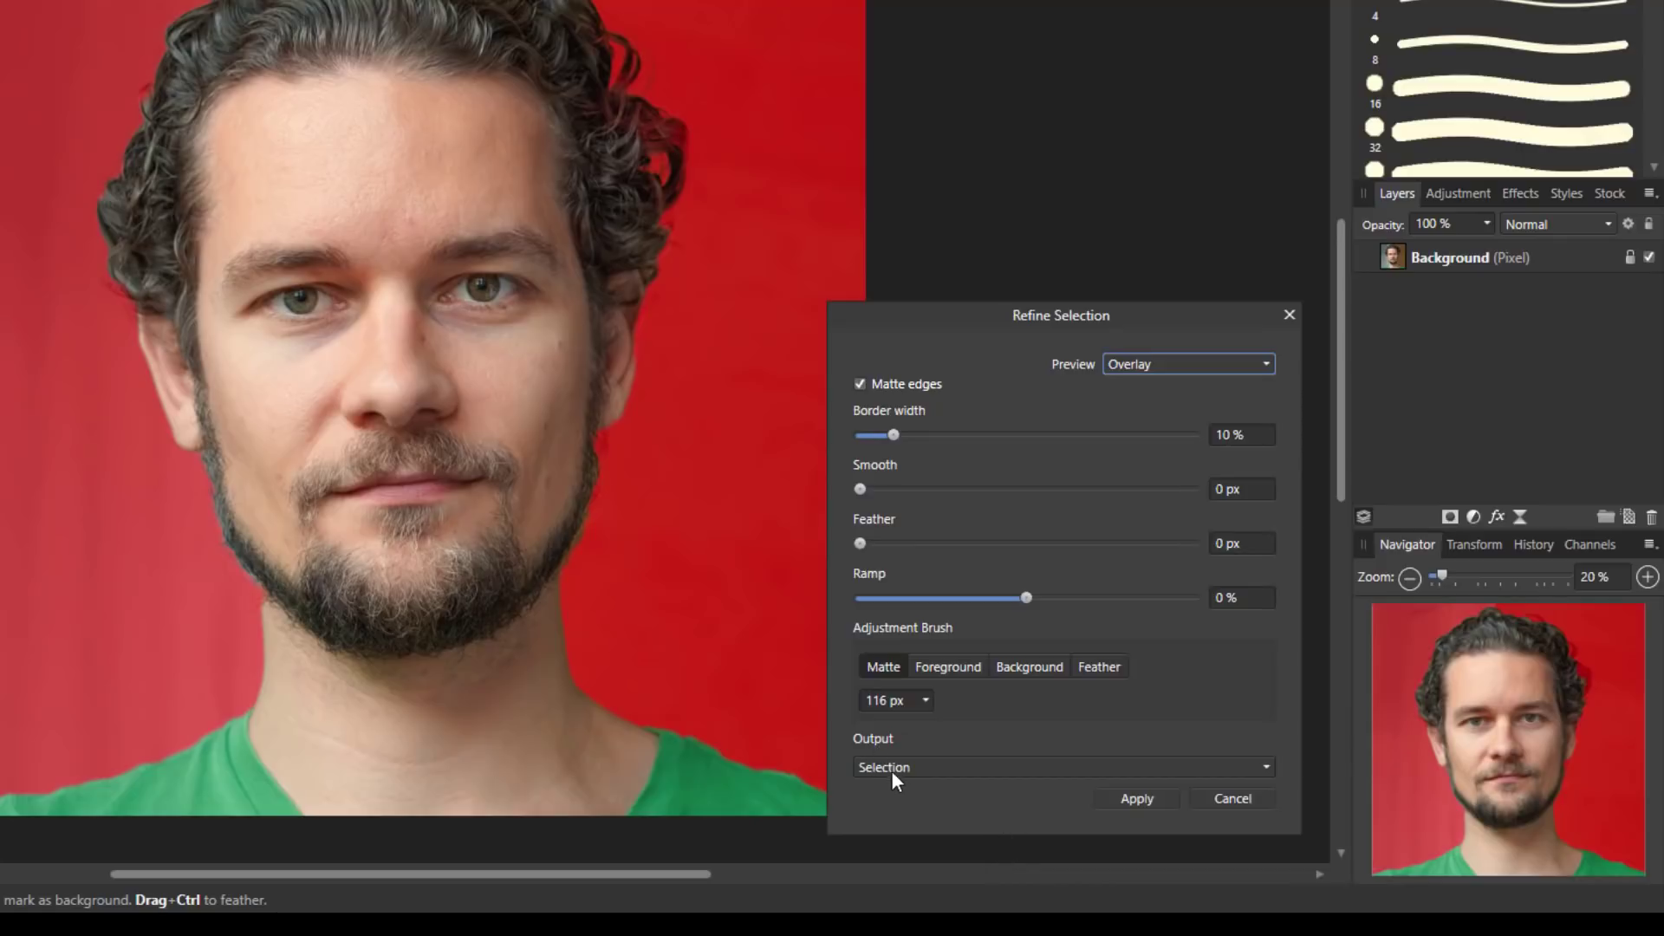
Output the refined selection as a new layer with mask and apply the refinement
left_click(1266, 765)
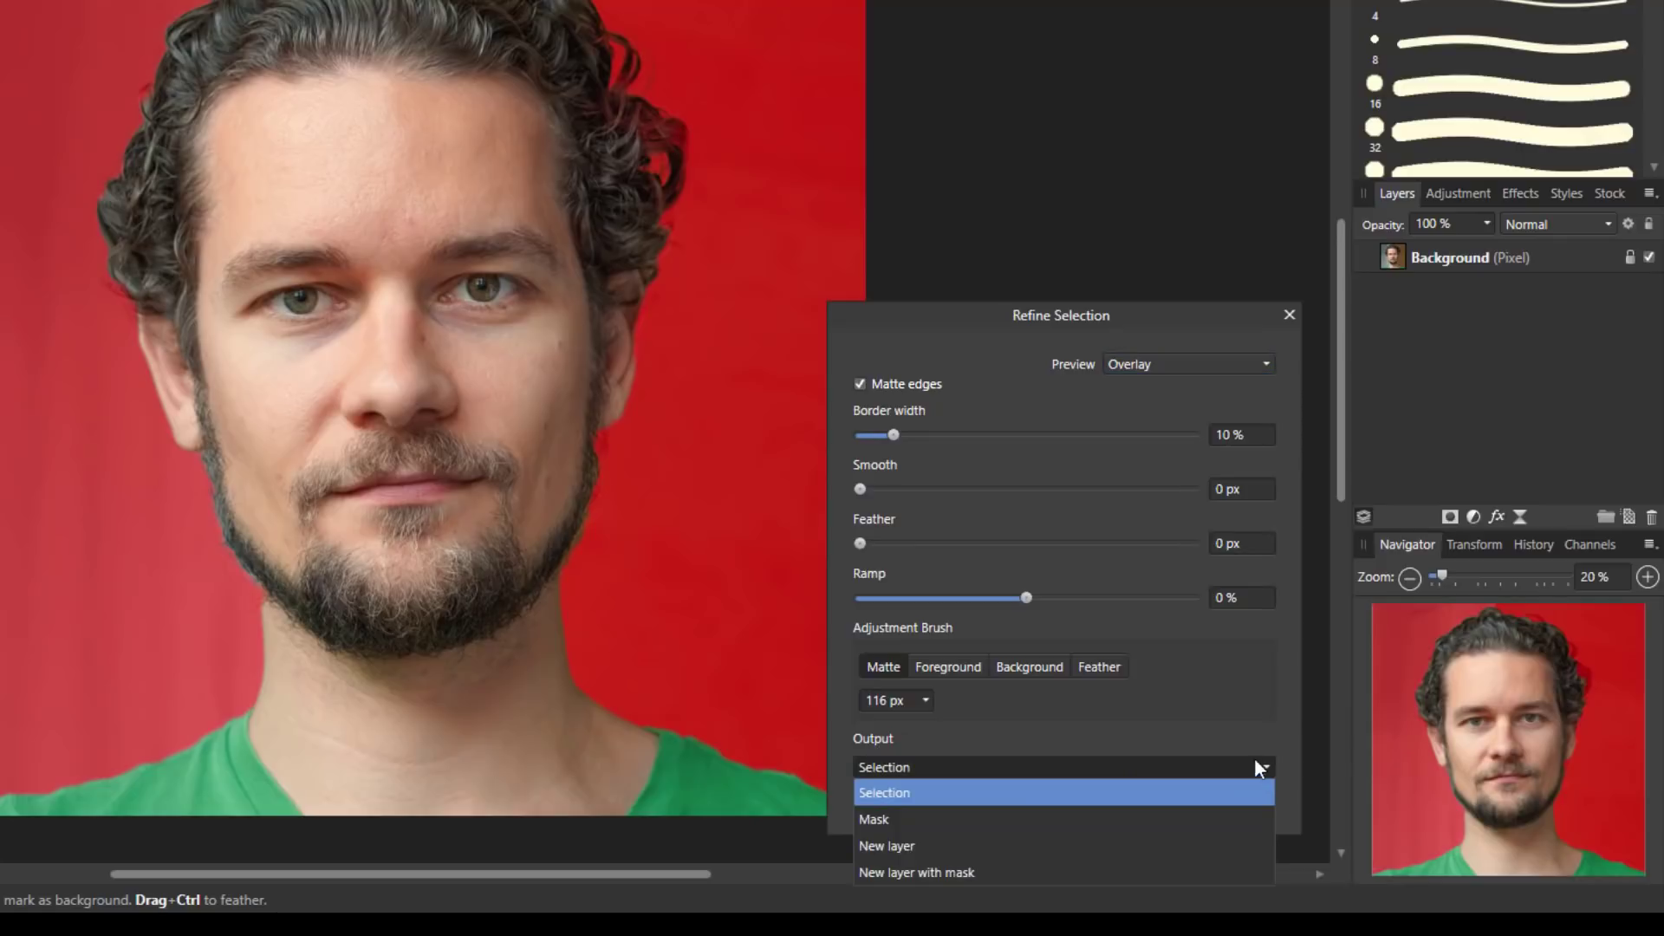
left_click(898, 874)
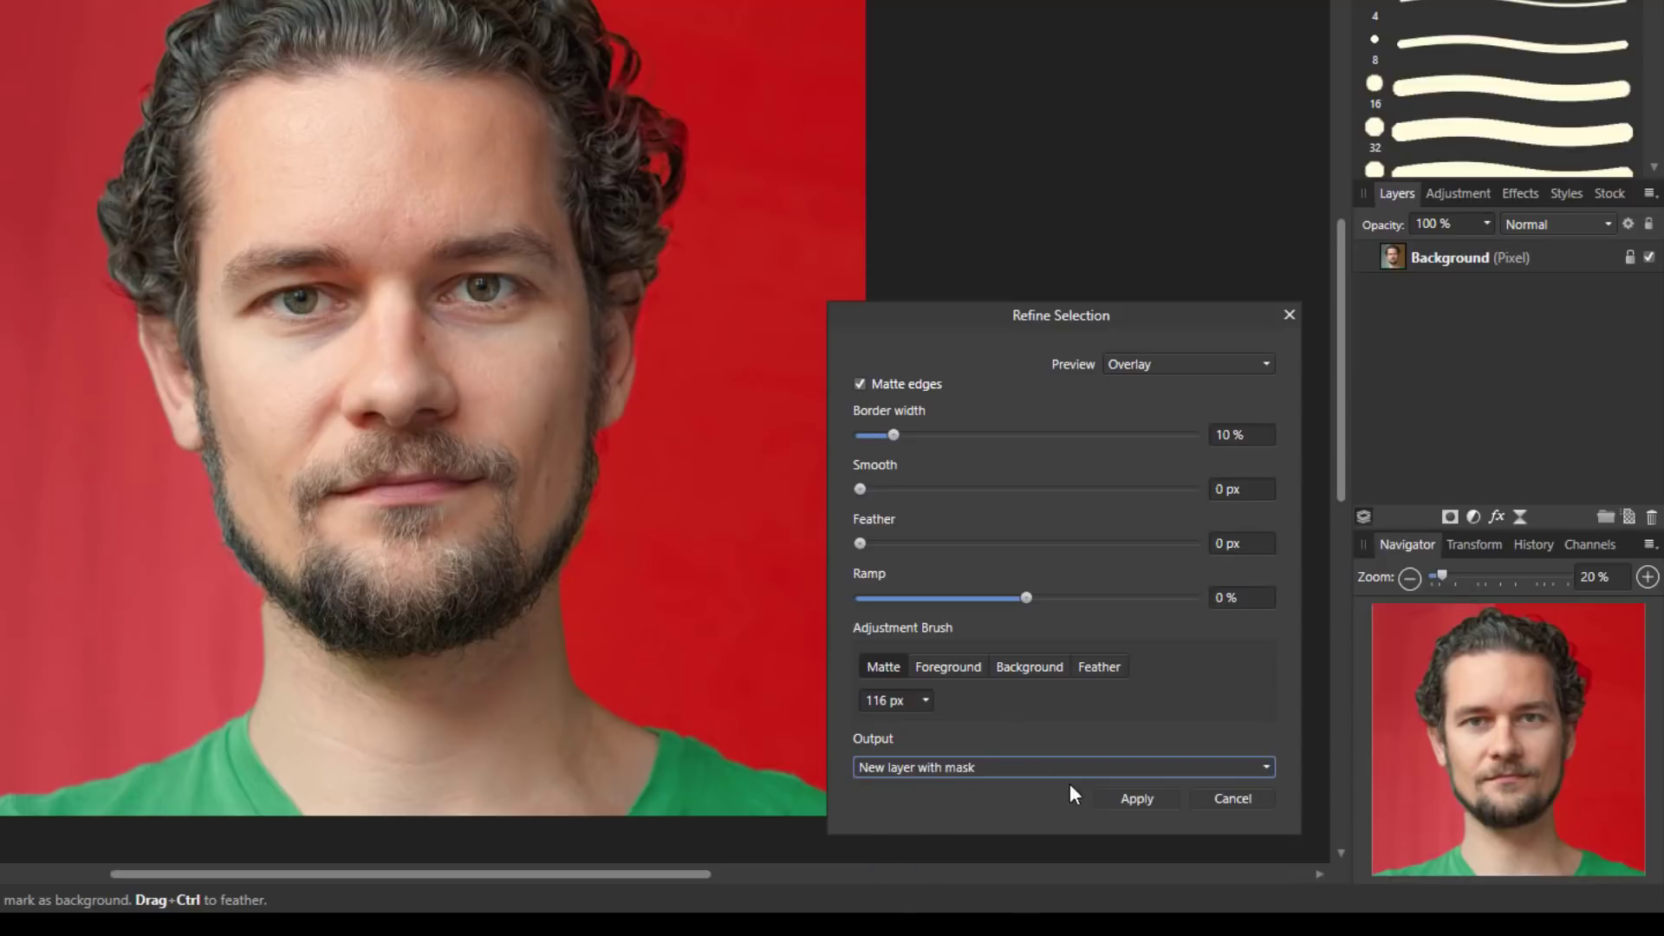
left_click(1134, 796)
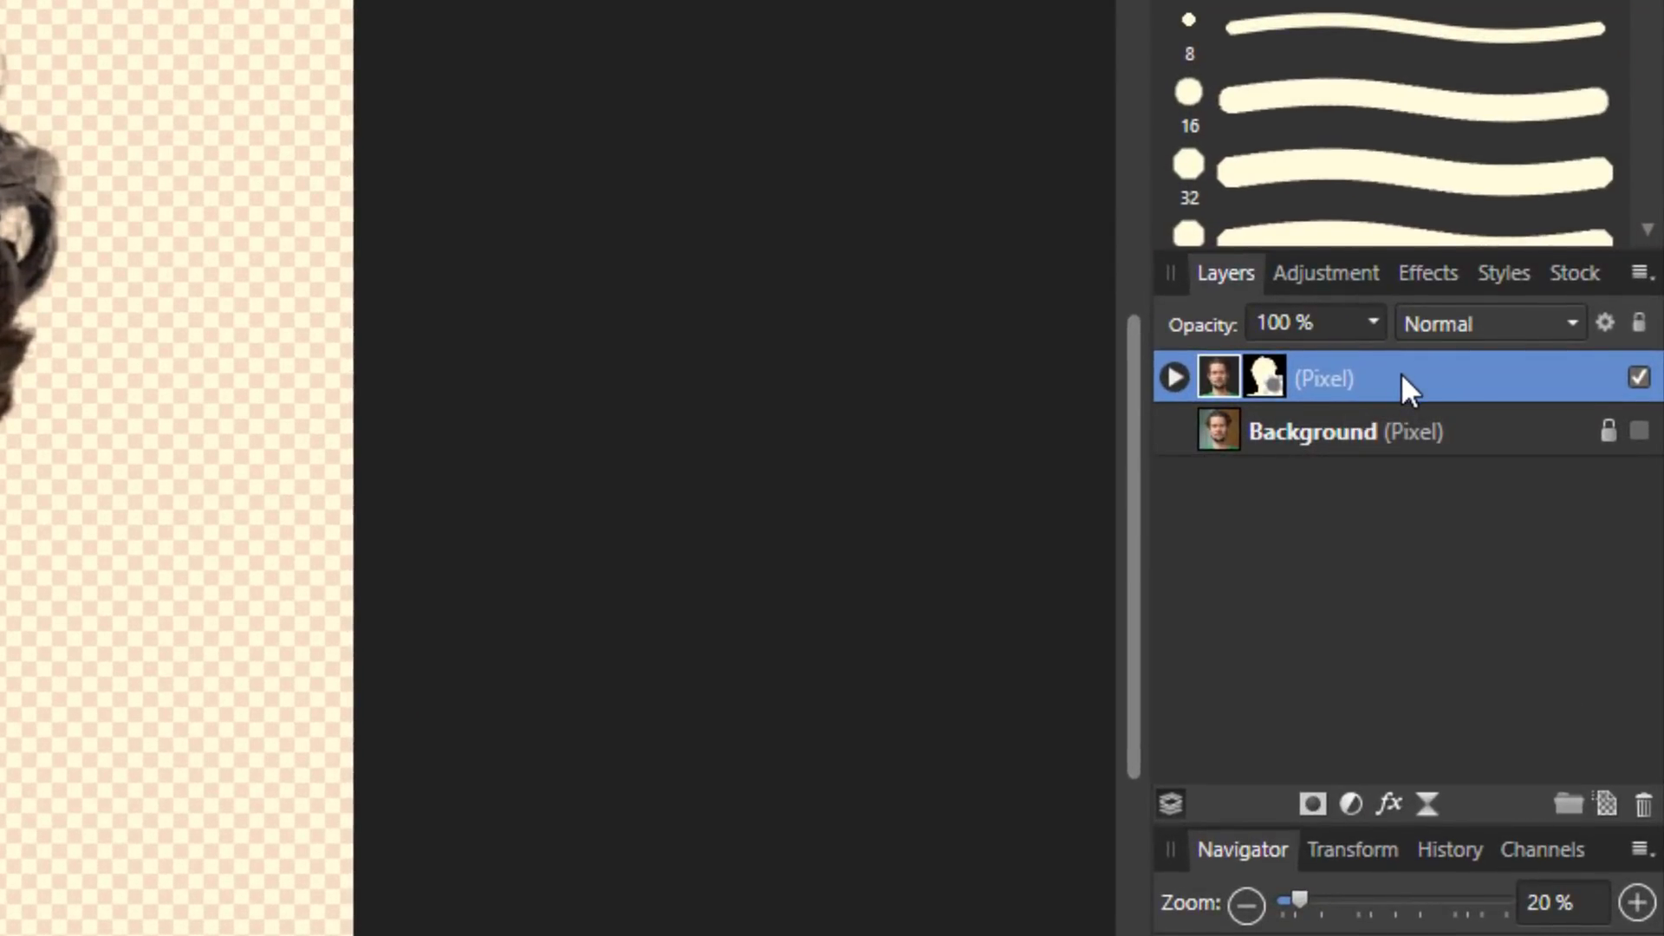
Group the masked cut-out layer and expand the group to reach the pixel layer inside
right_click(1406, 379)
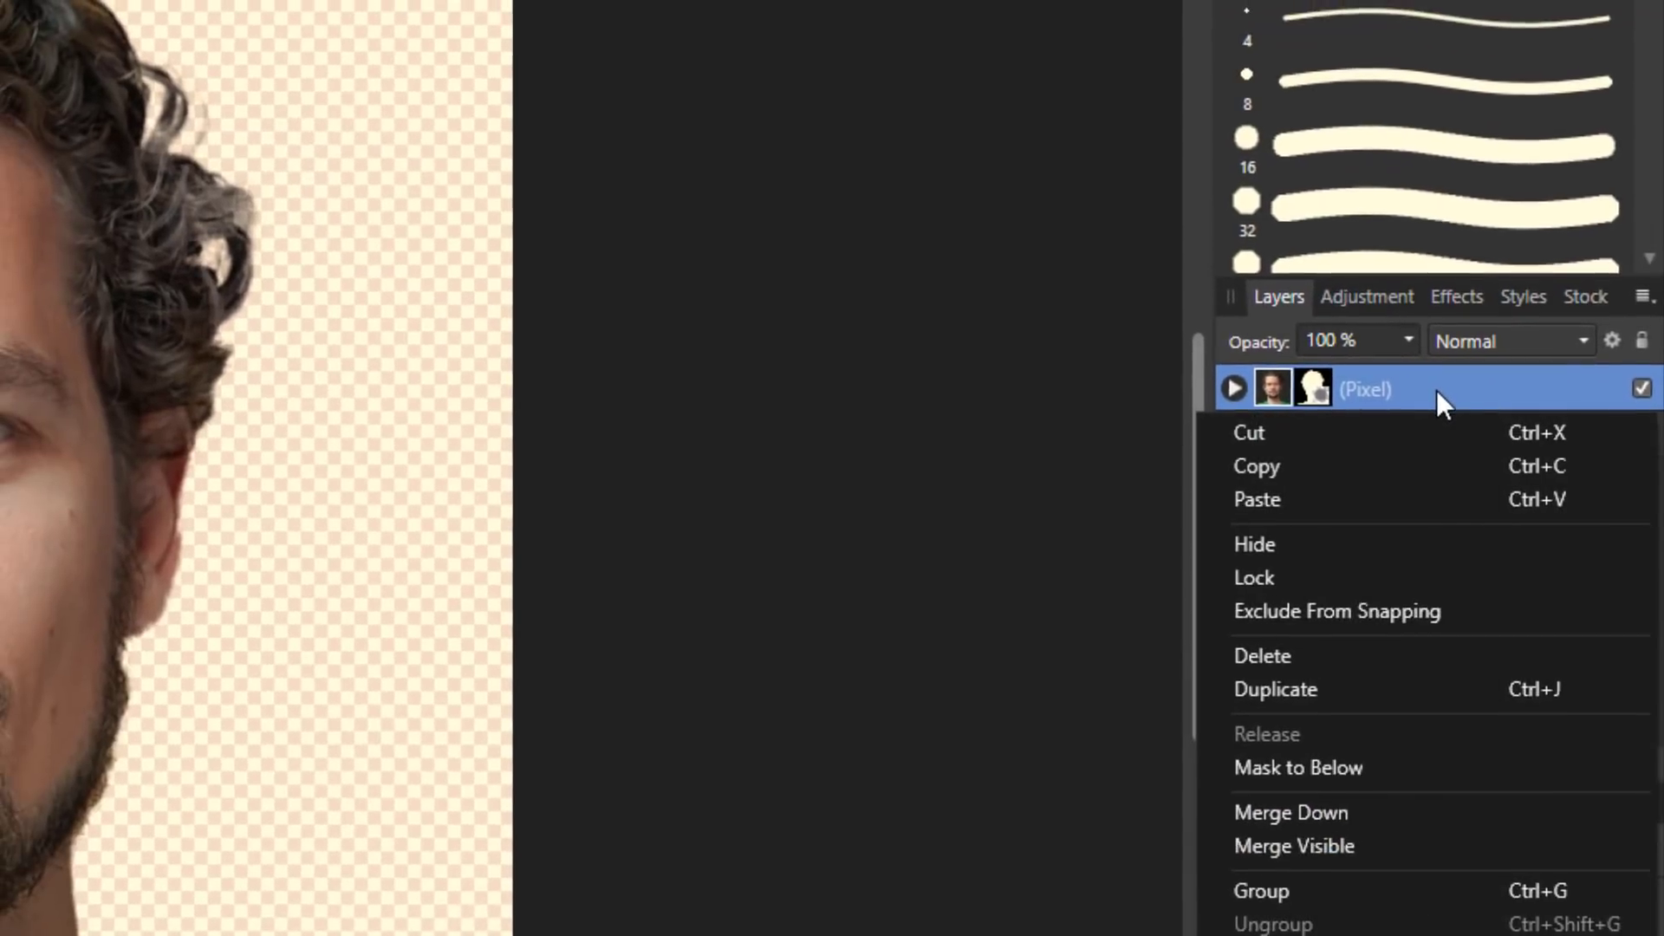
left_click(1333, 895)
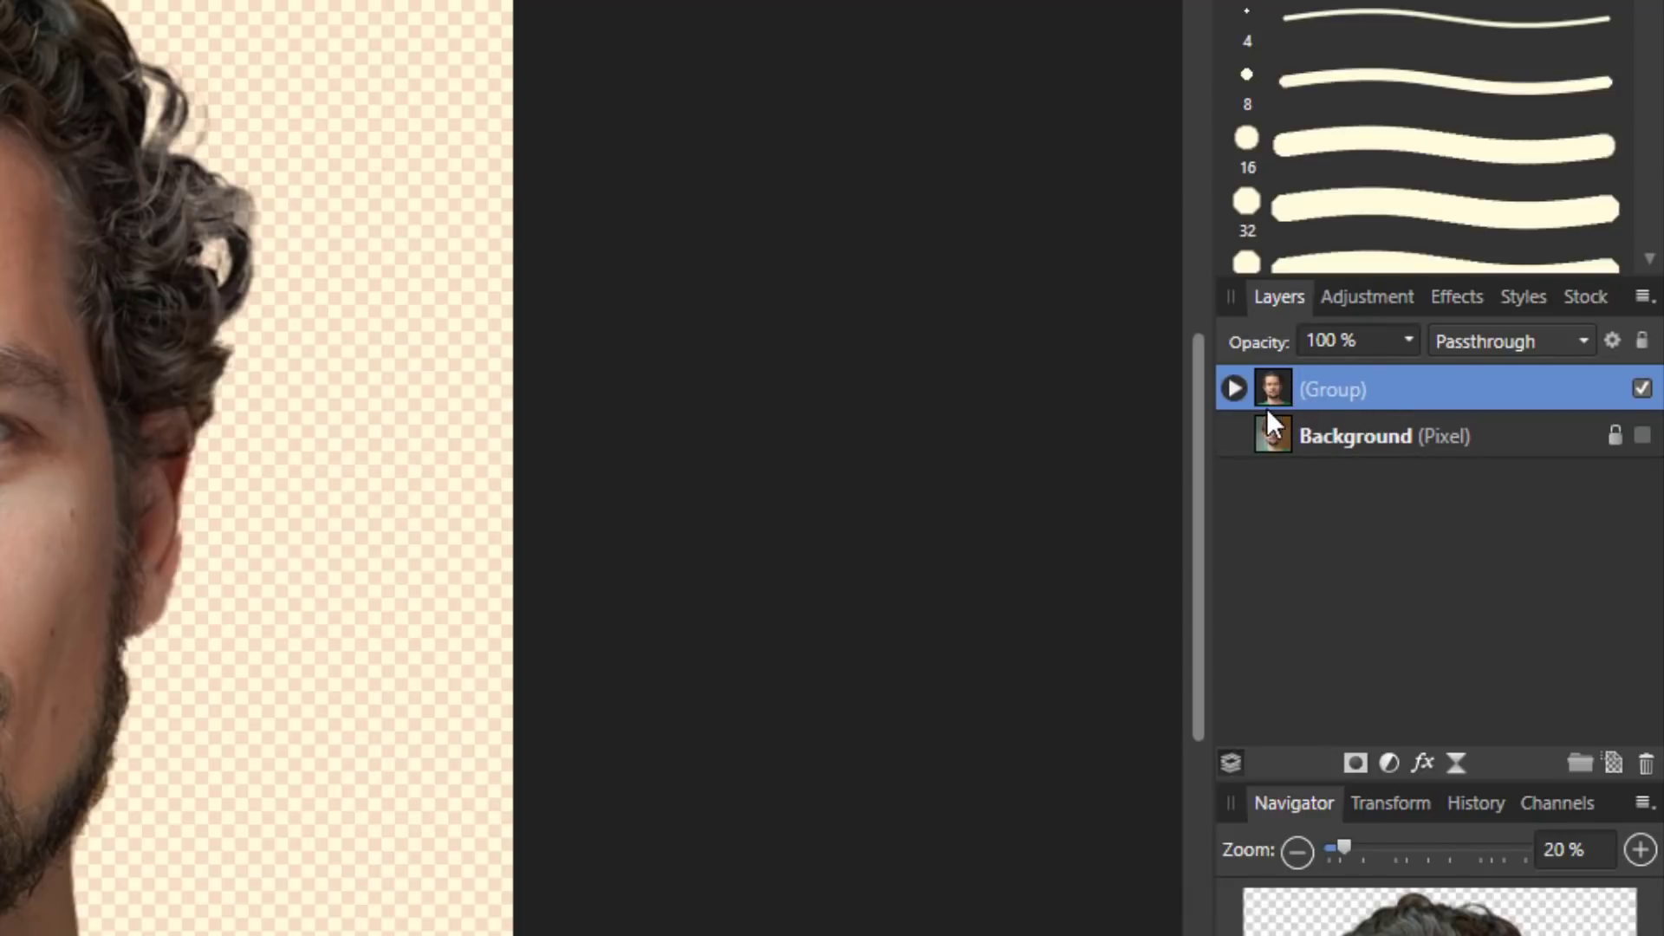
left_click(1235, 389)
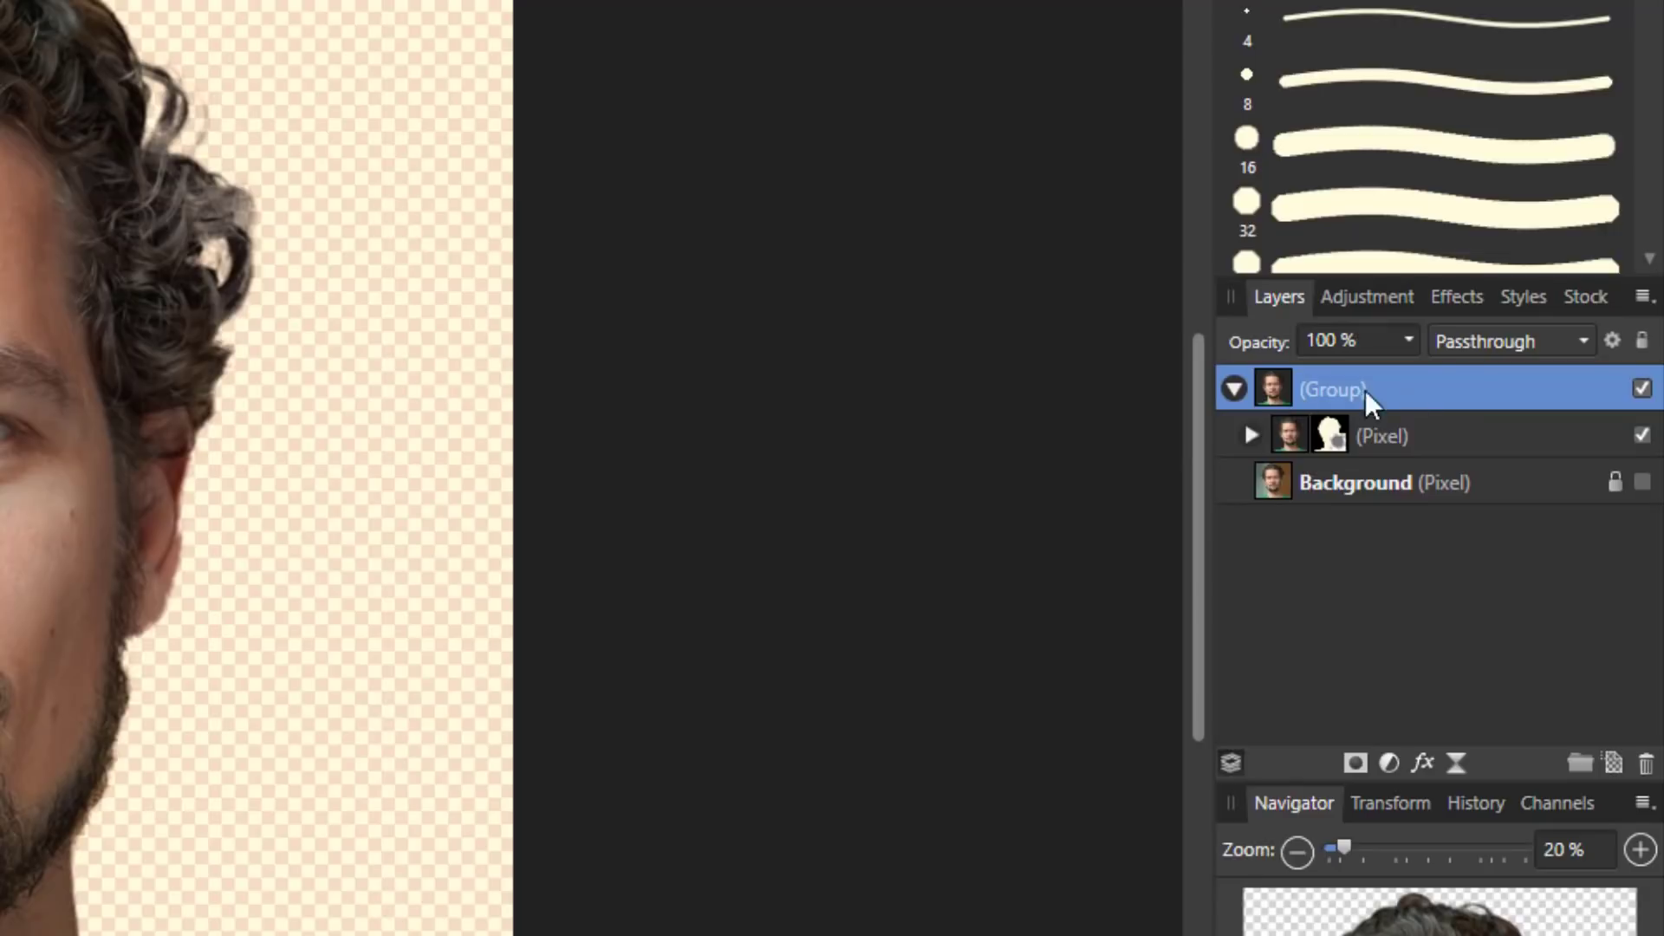
left_click(1287, 432)
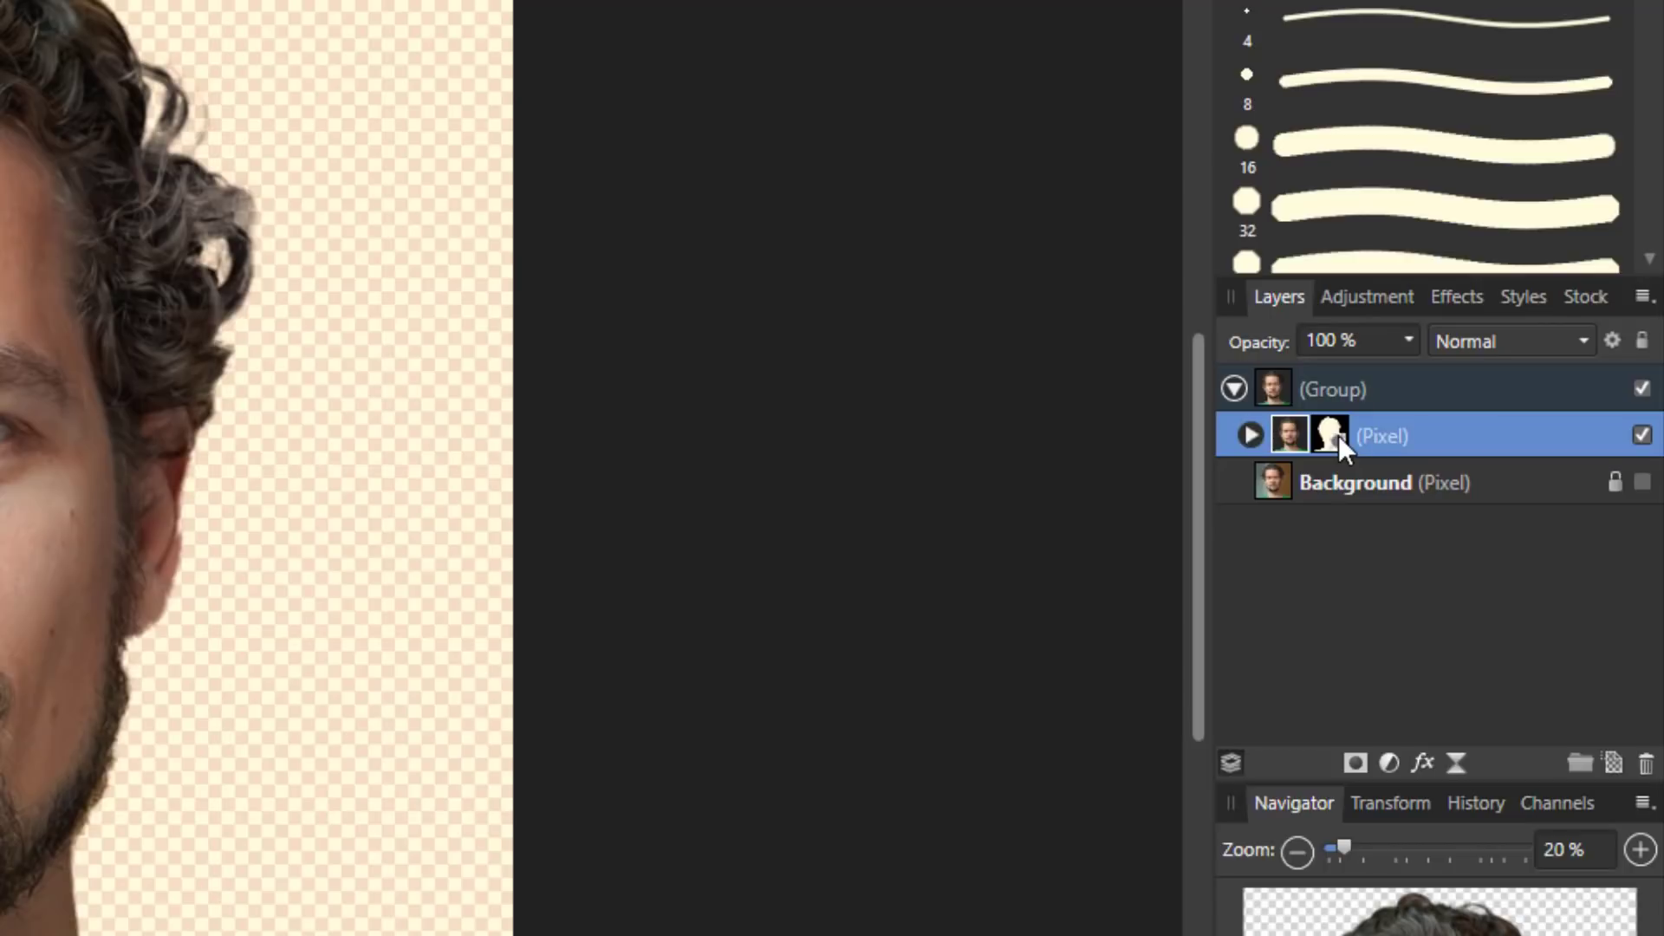
Rename the group as man and select the masked pixel layer inside it
left_click(1350, 391)
left_click(1350, 392)
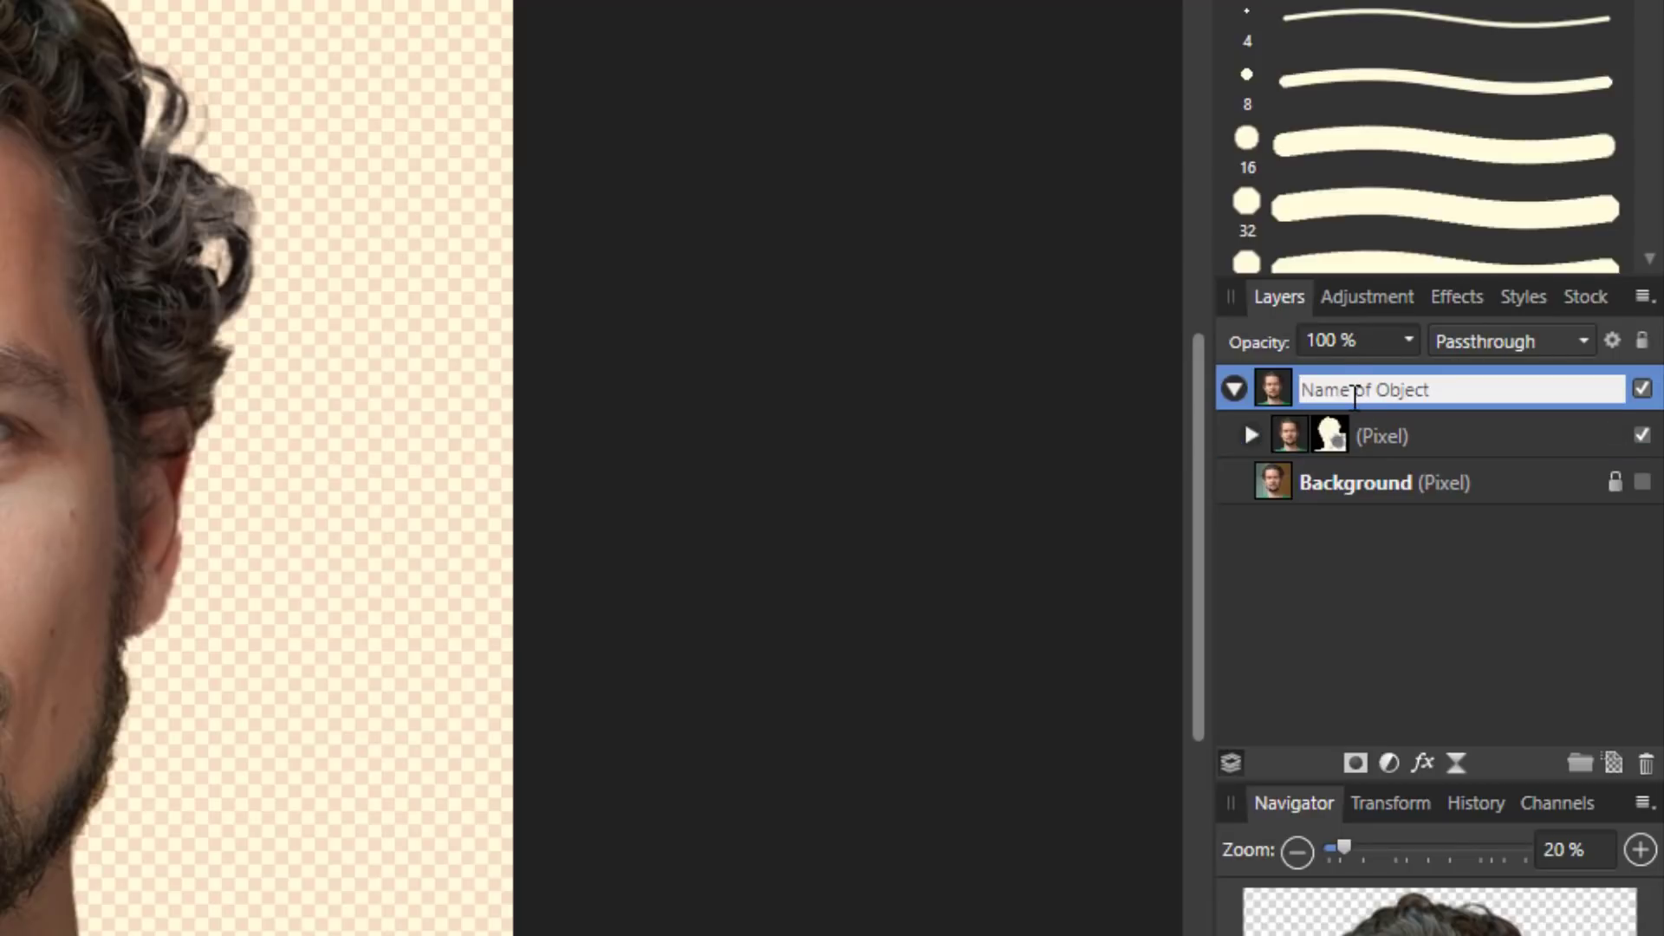
type("man")
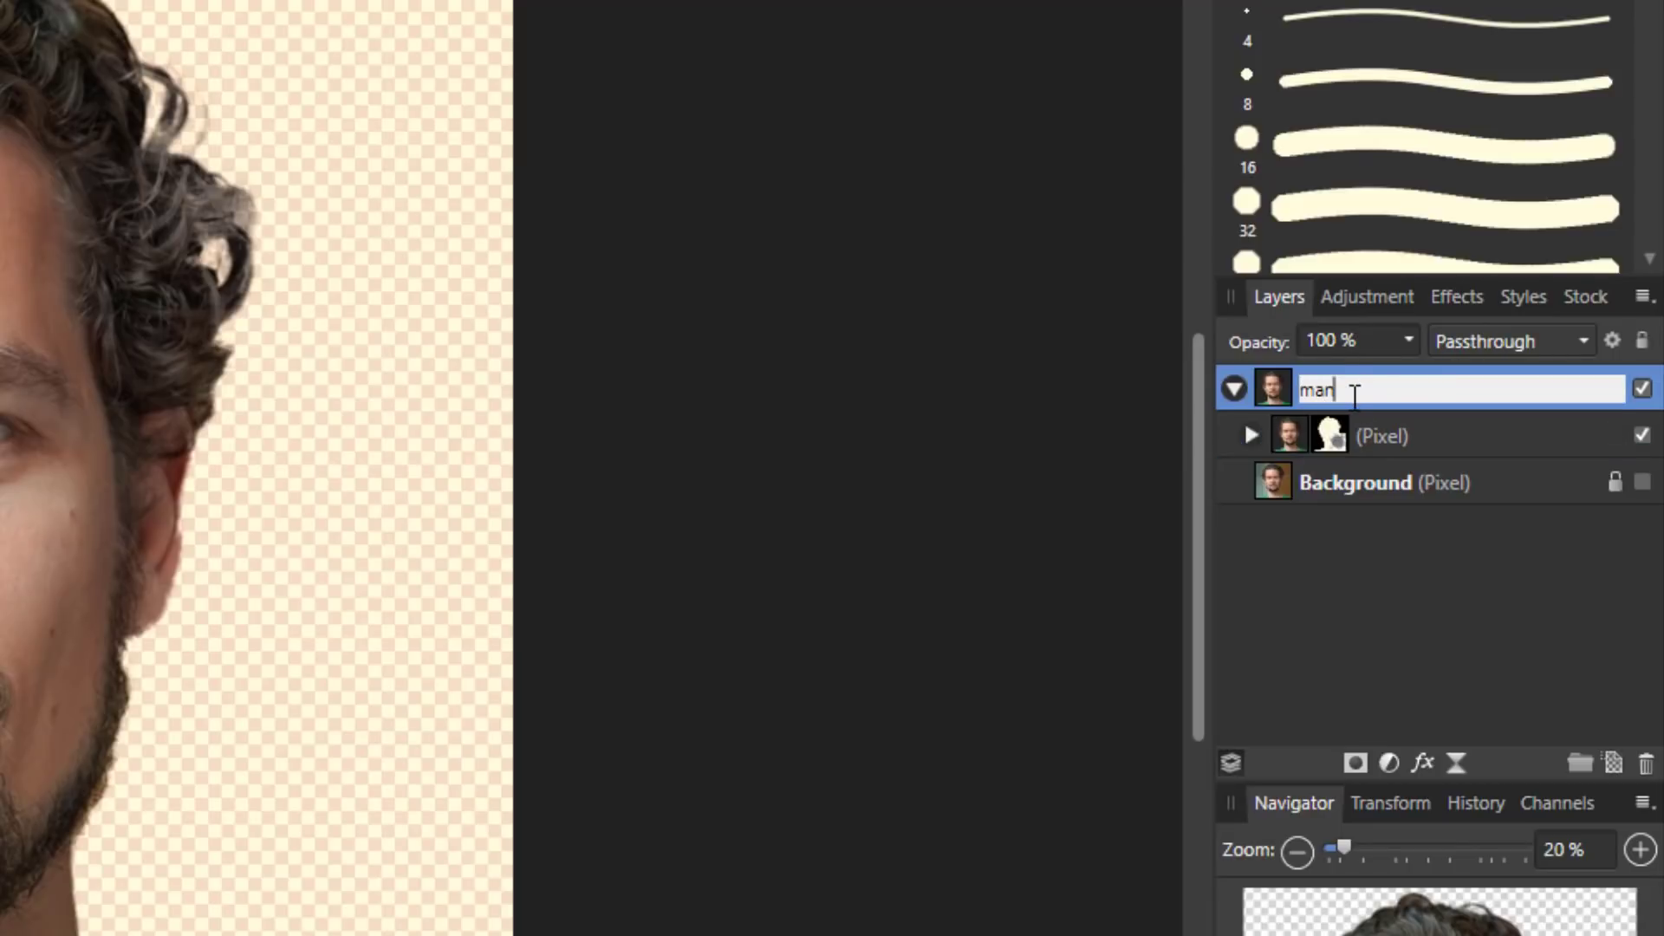
key("Return")
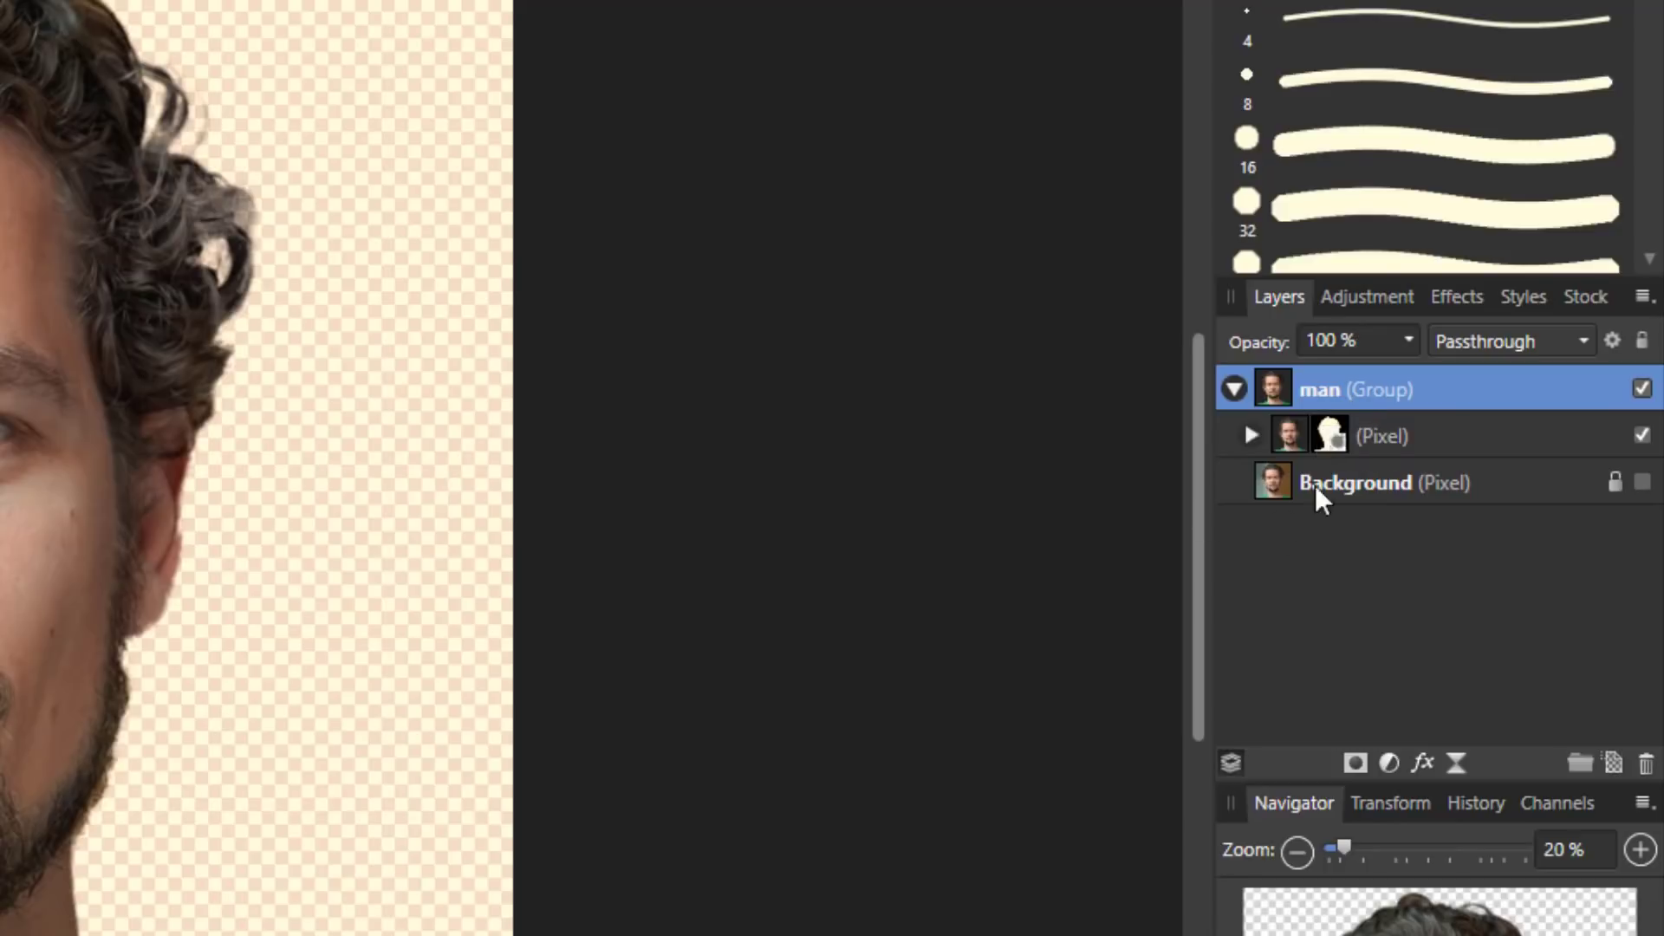
left_click(1294, 437)
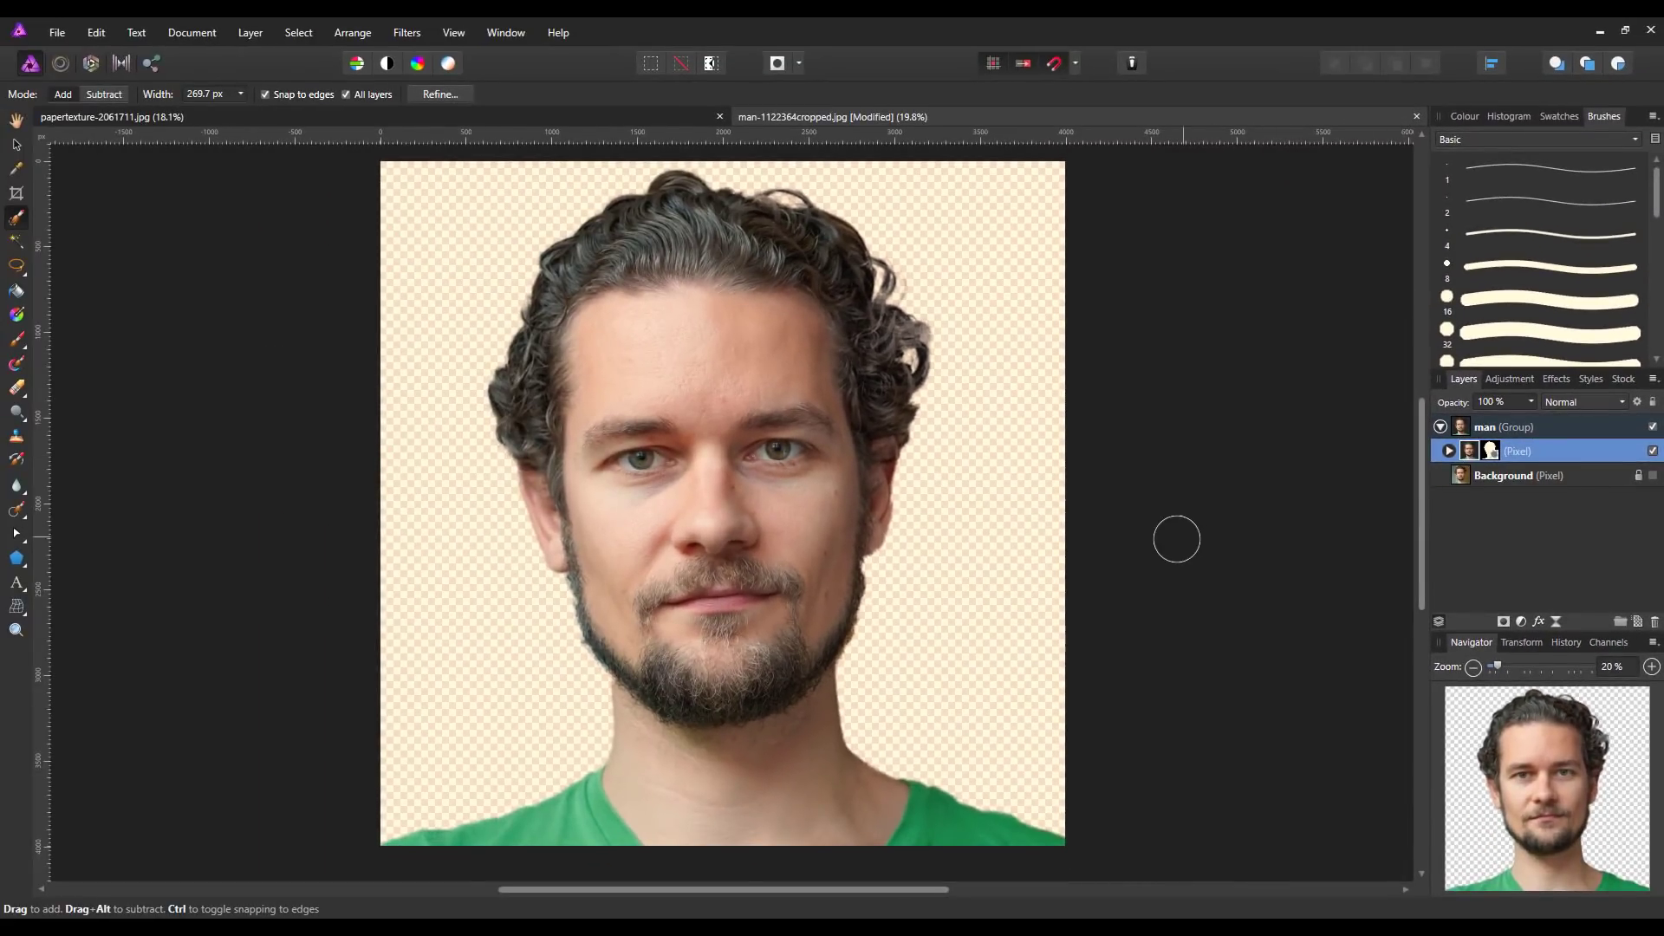
left_click(405, 34)
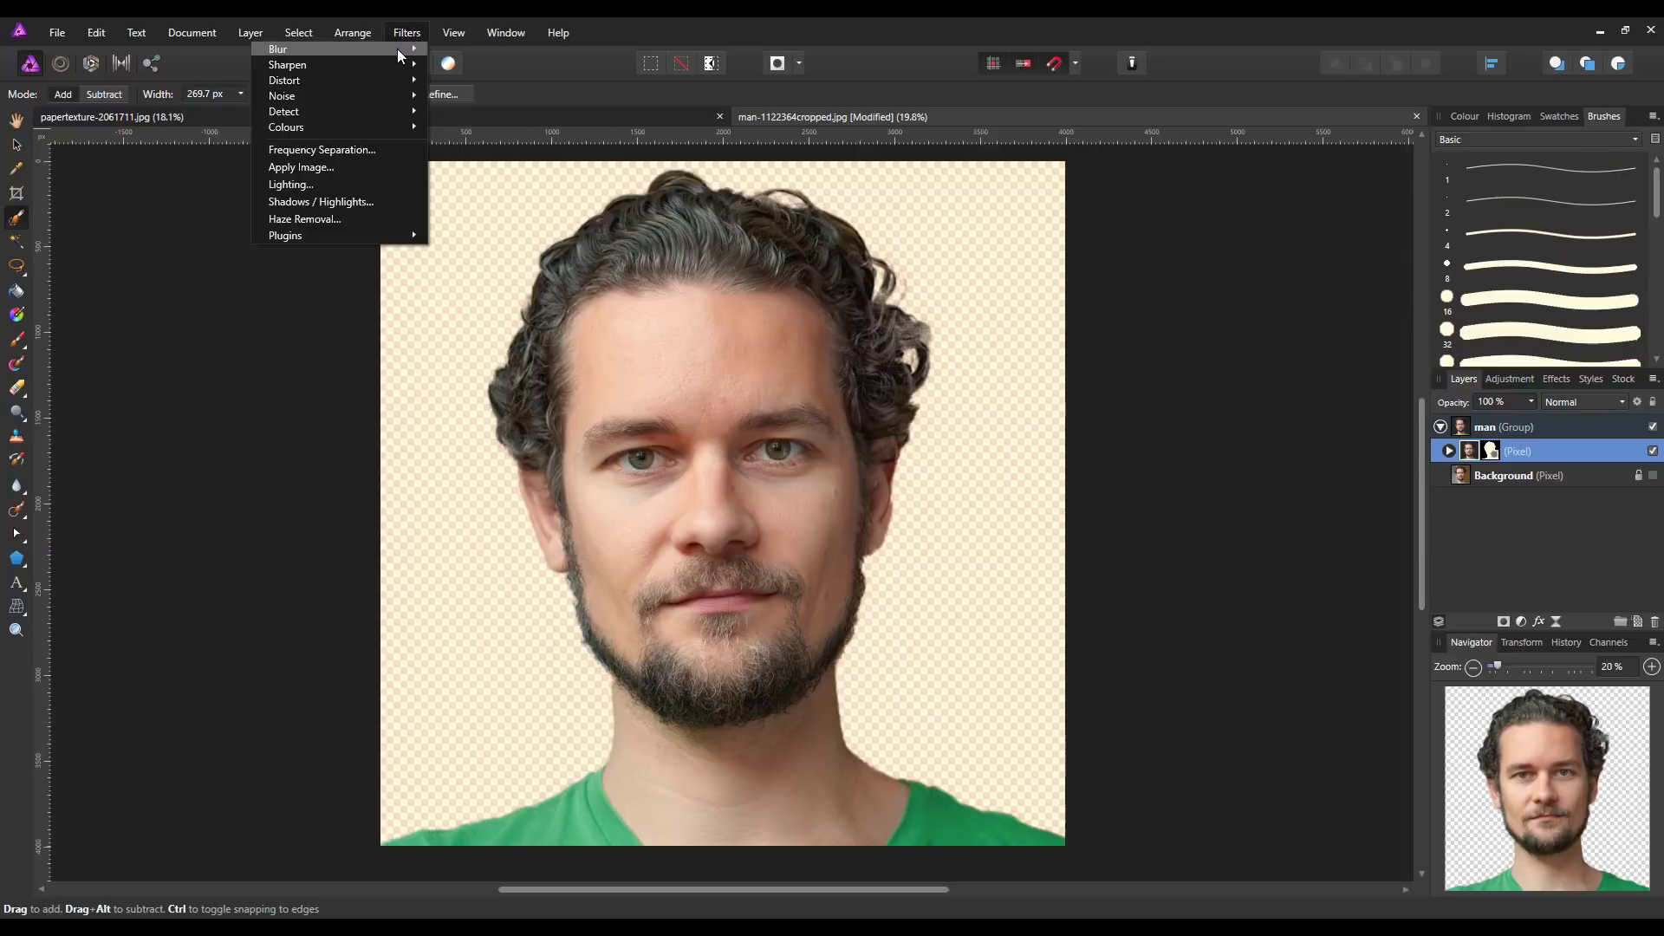
mouse_move(398, 49)
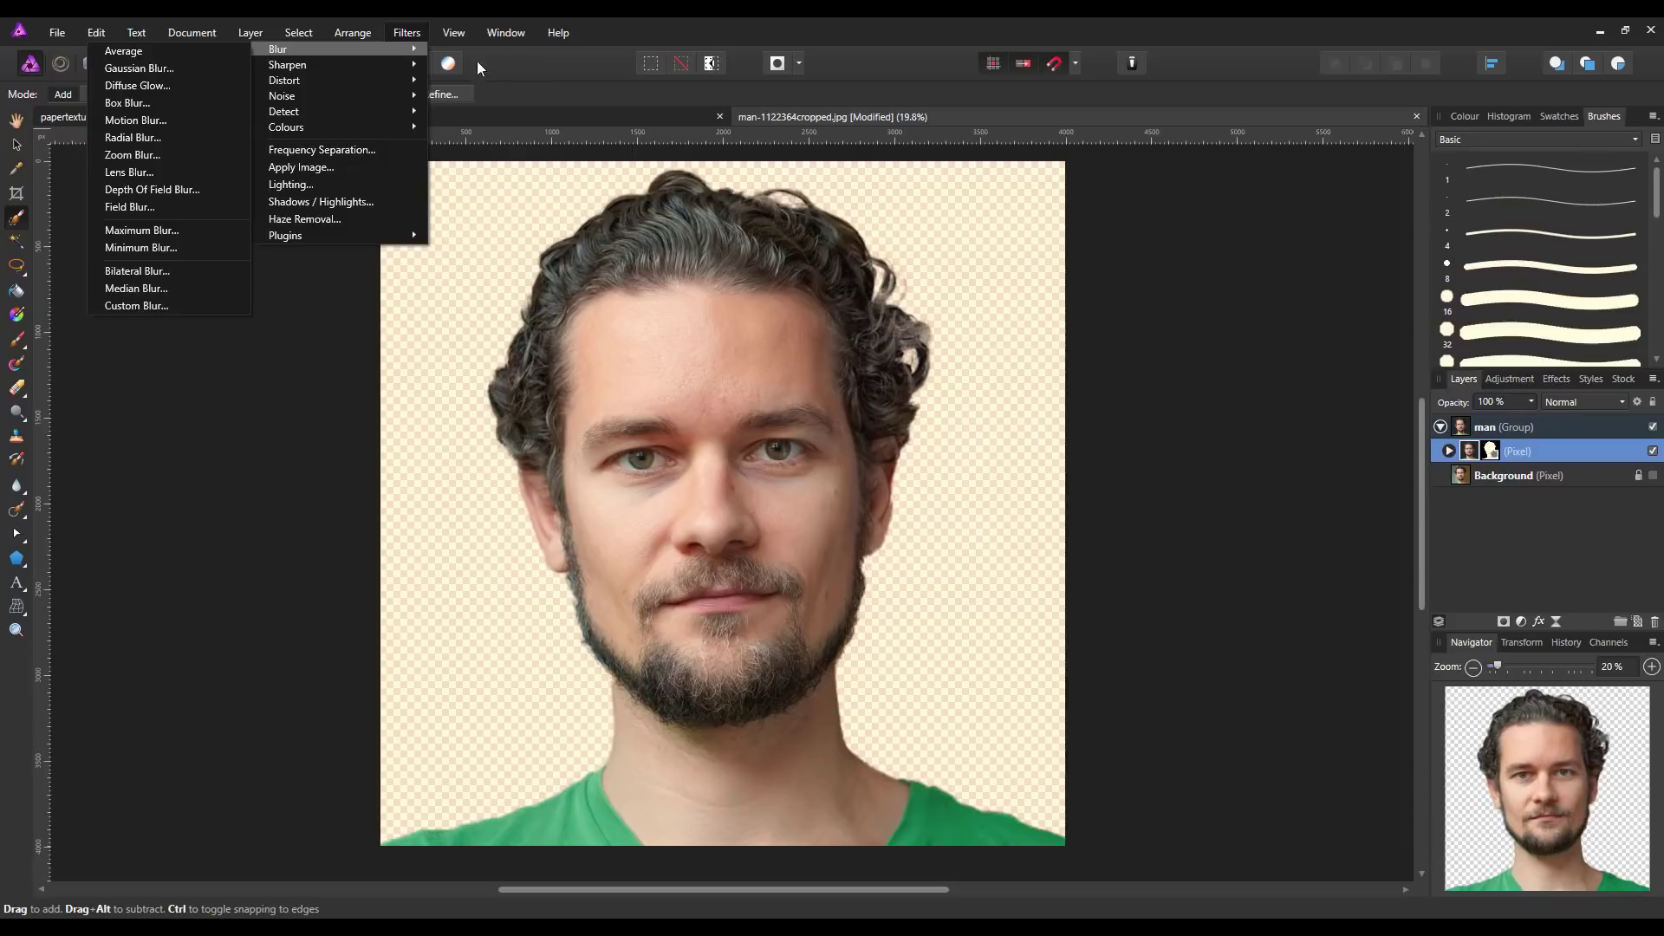
left_click(529, 56)
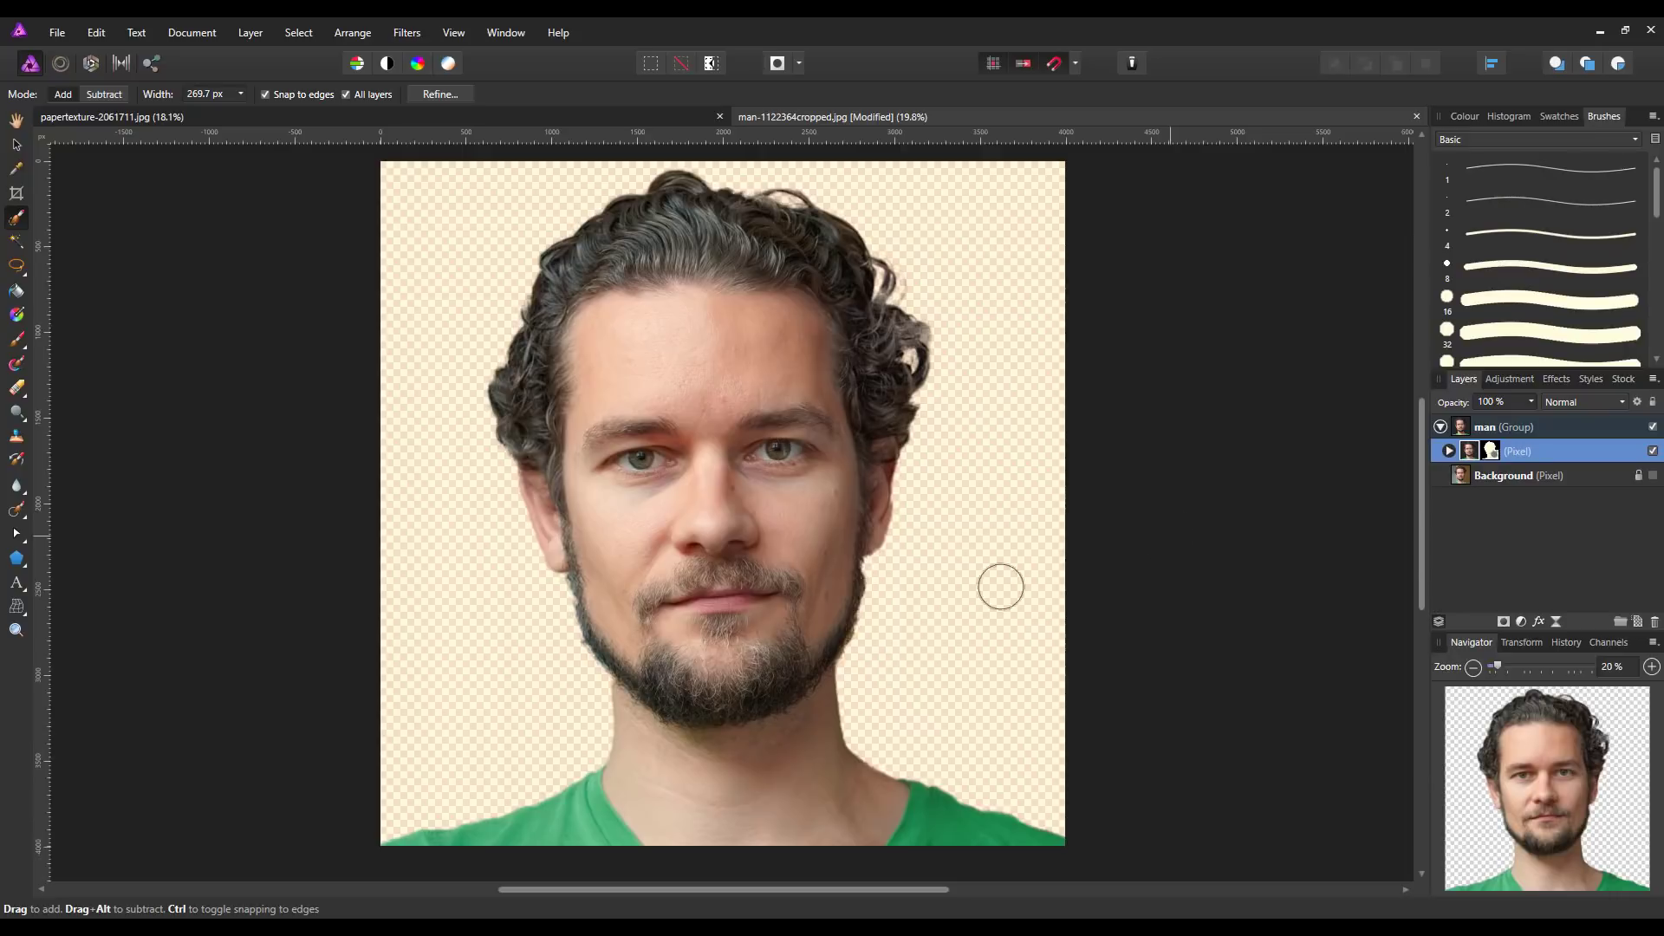
Add a live Gaussian Blur filter with a 3 px radius to the masked pixel layer in the man group
left_click(251, 33)
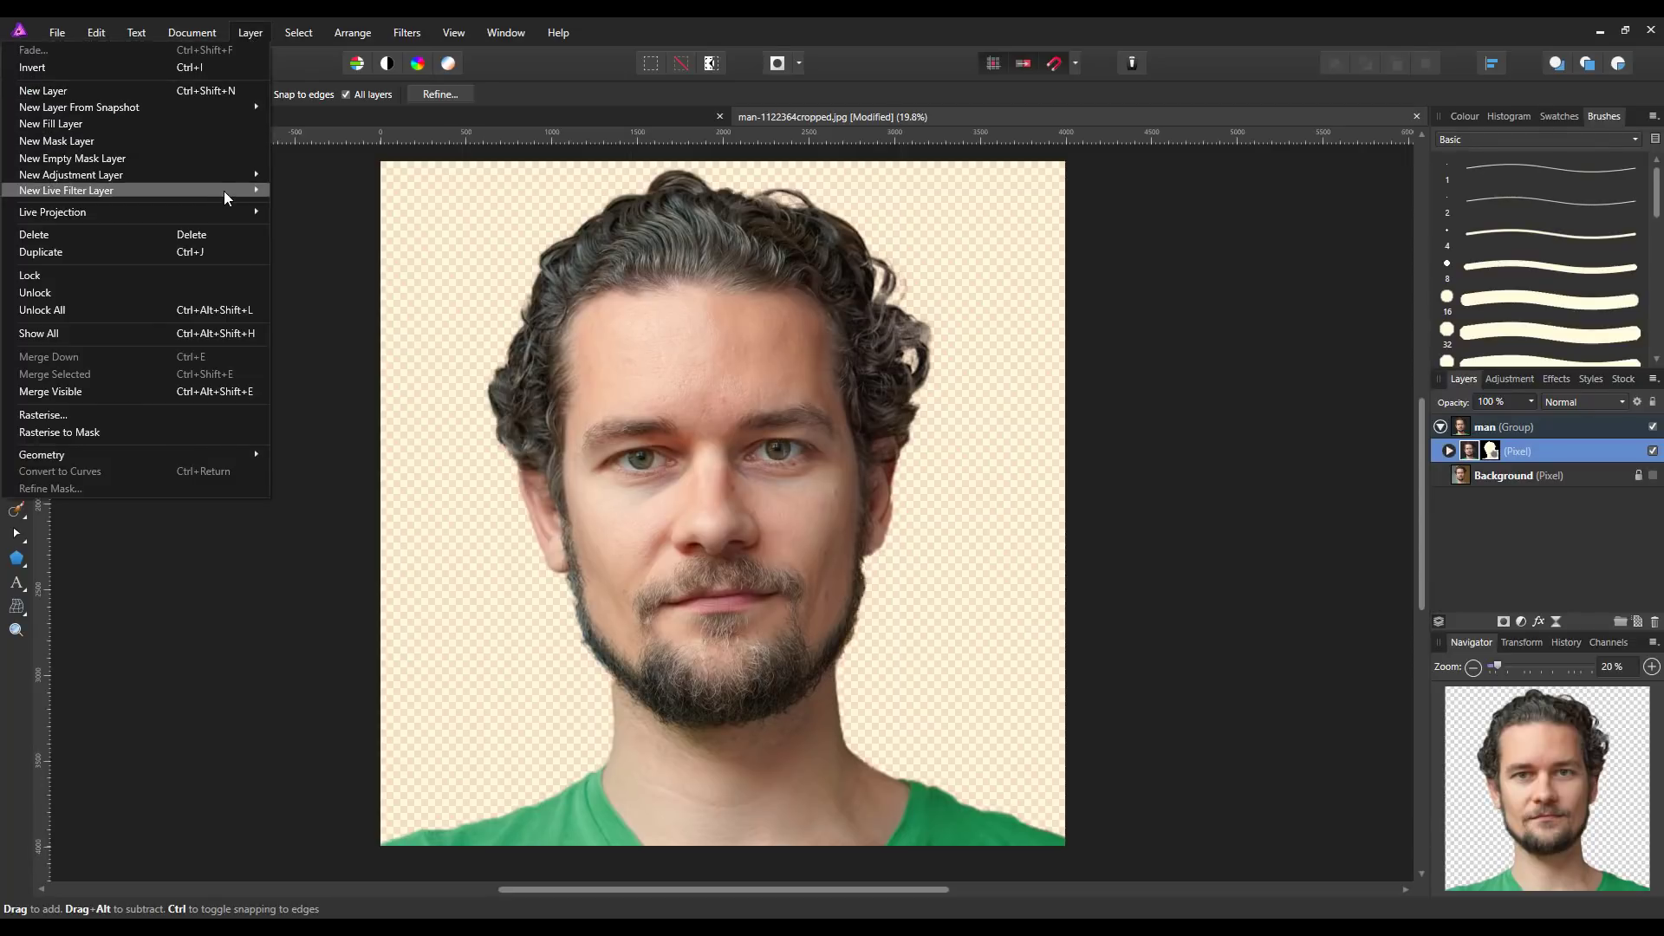
mouse_move(223, 190)
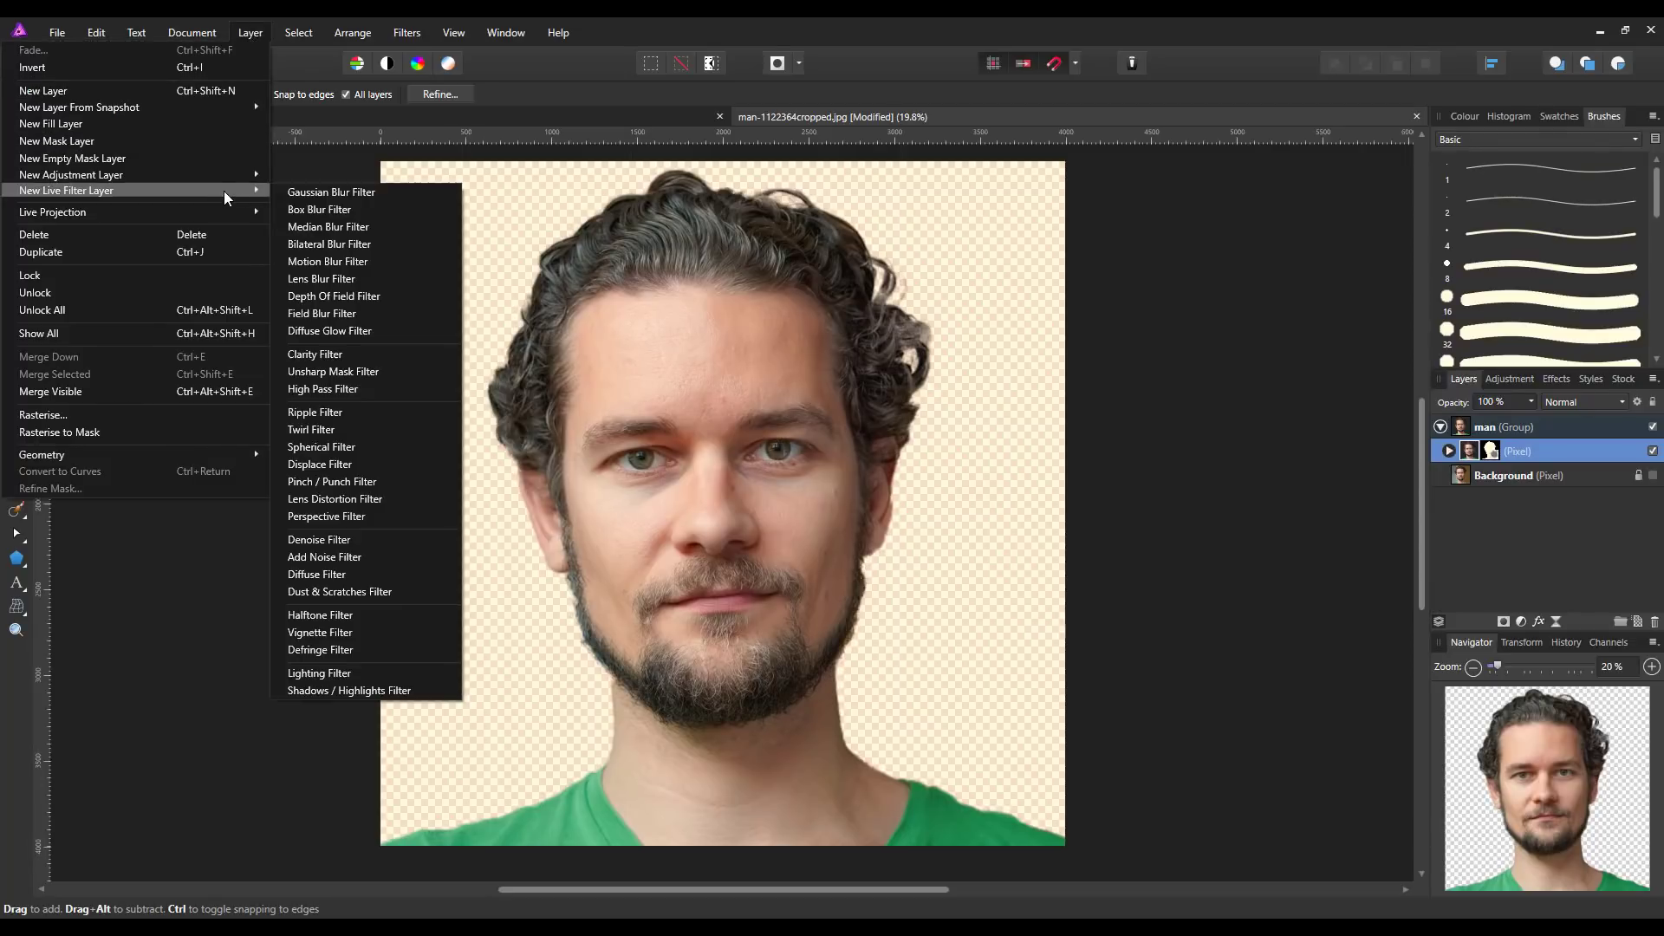
left_click(309, 198)
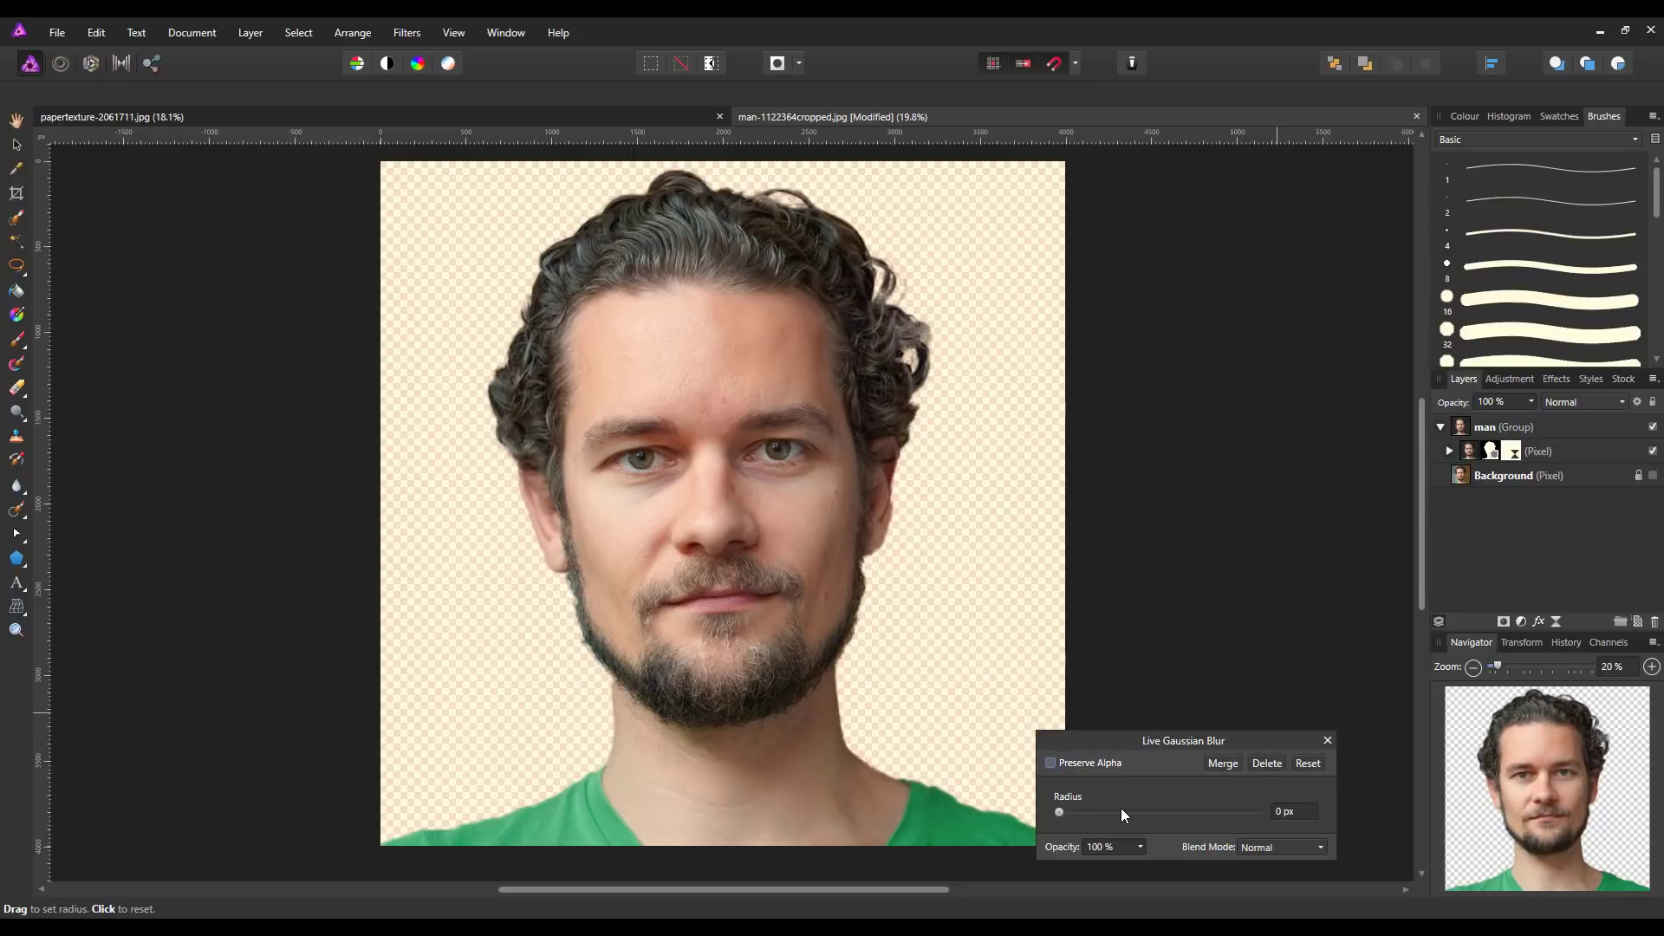
left_click(1287, 811)
type("3")
key("Return")
left_click(1331, 740)
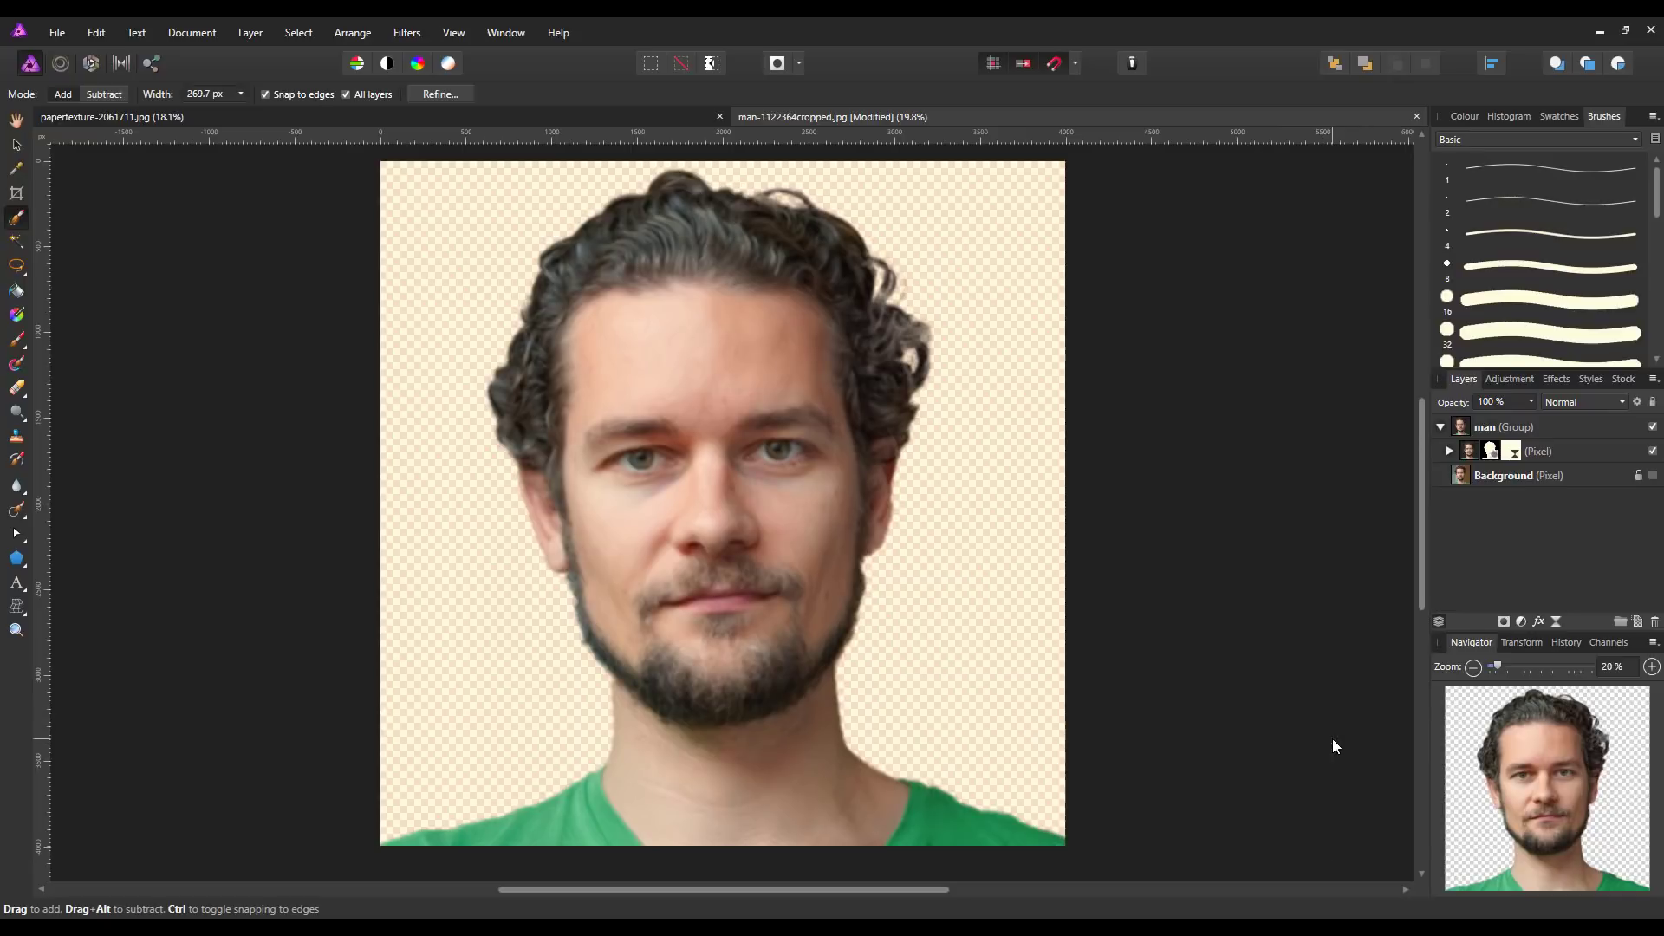
Add a Threshold adjustment above the masked pixel layer inside the man group and set it to 39%
left_click(1471, 454)
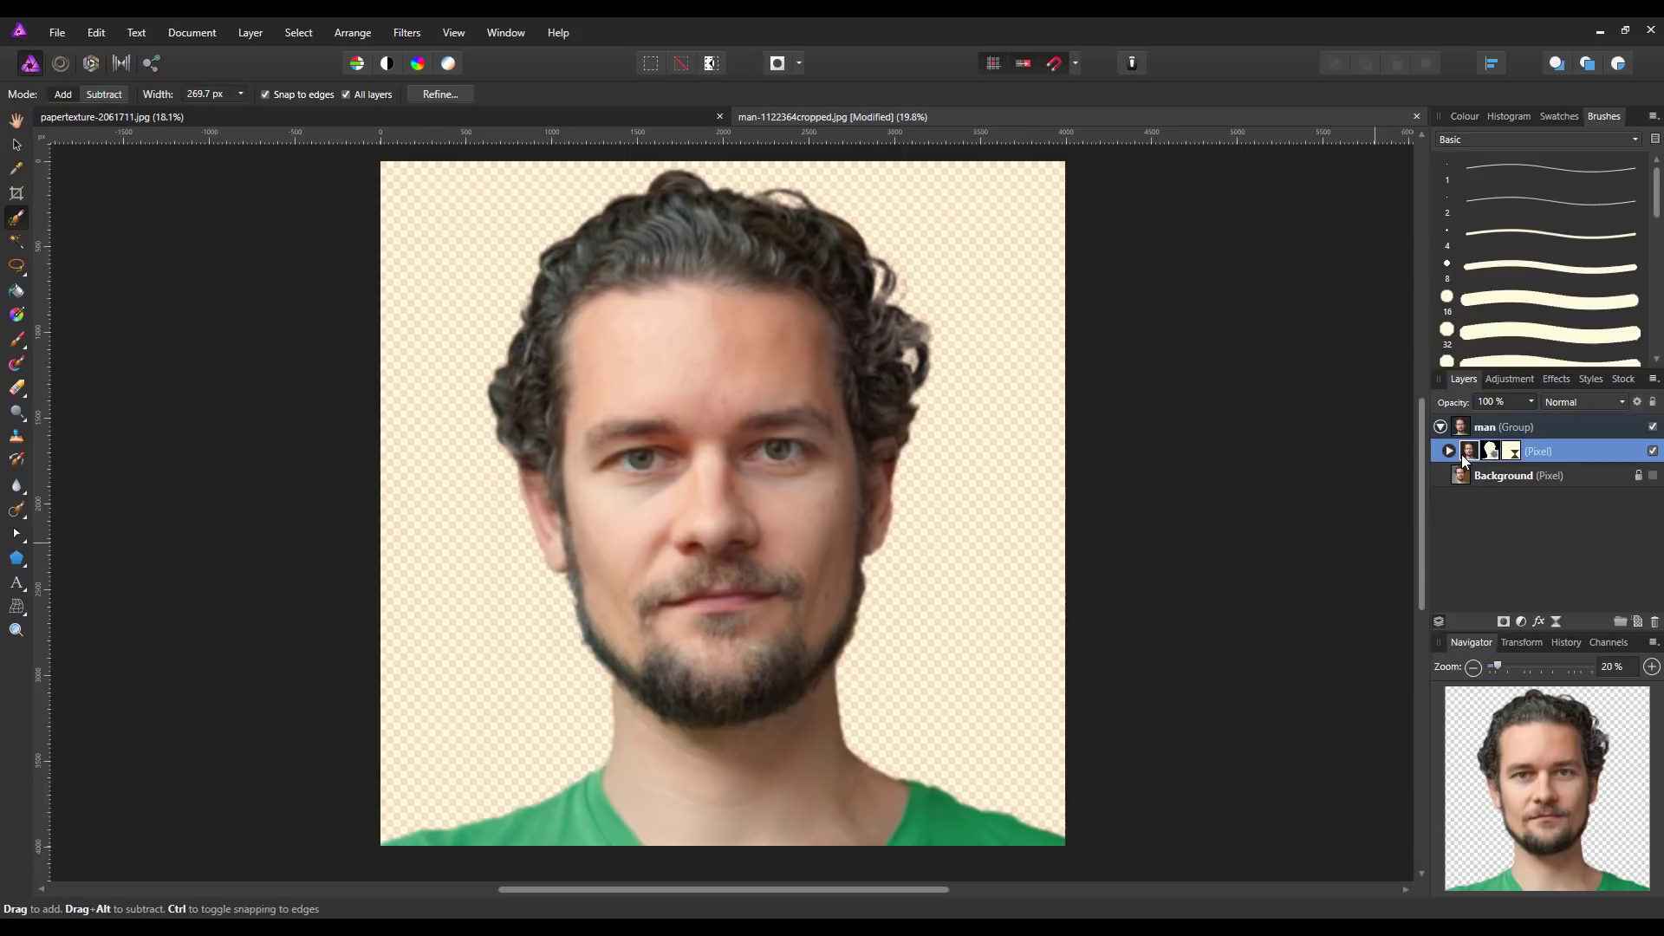
left_click(1522, 622)
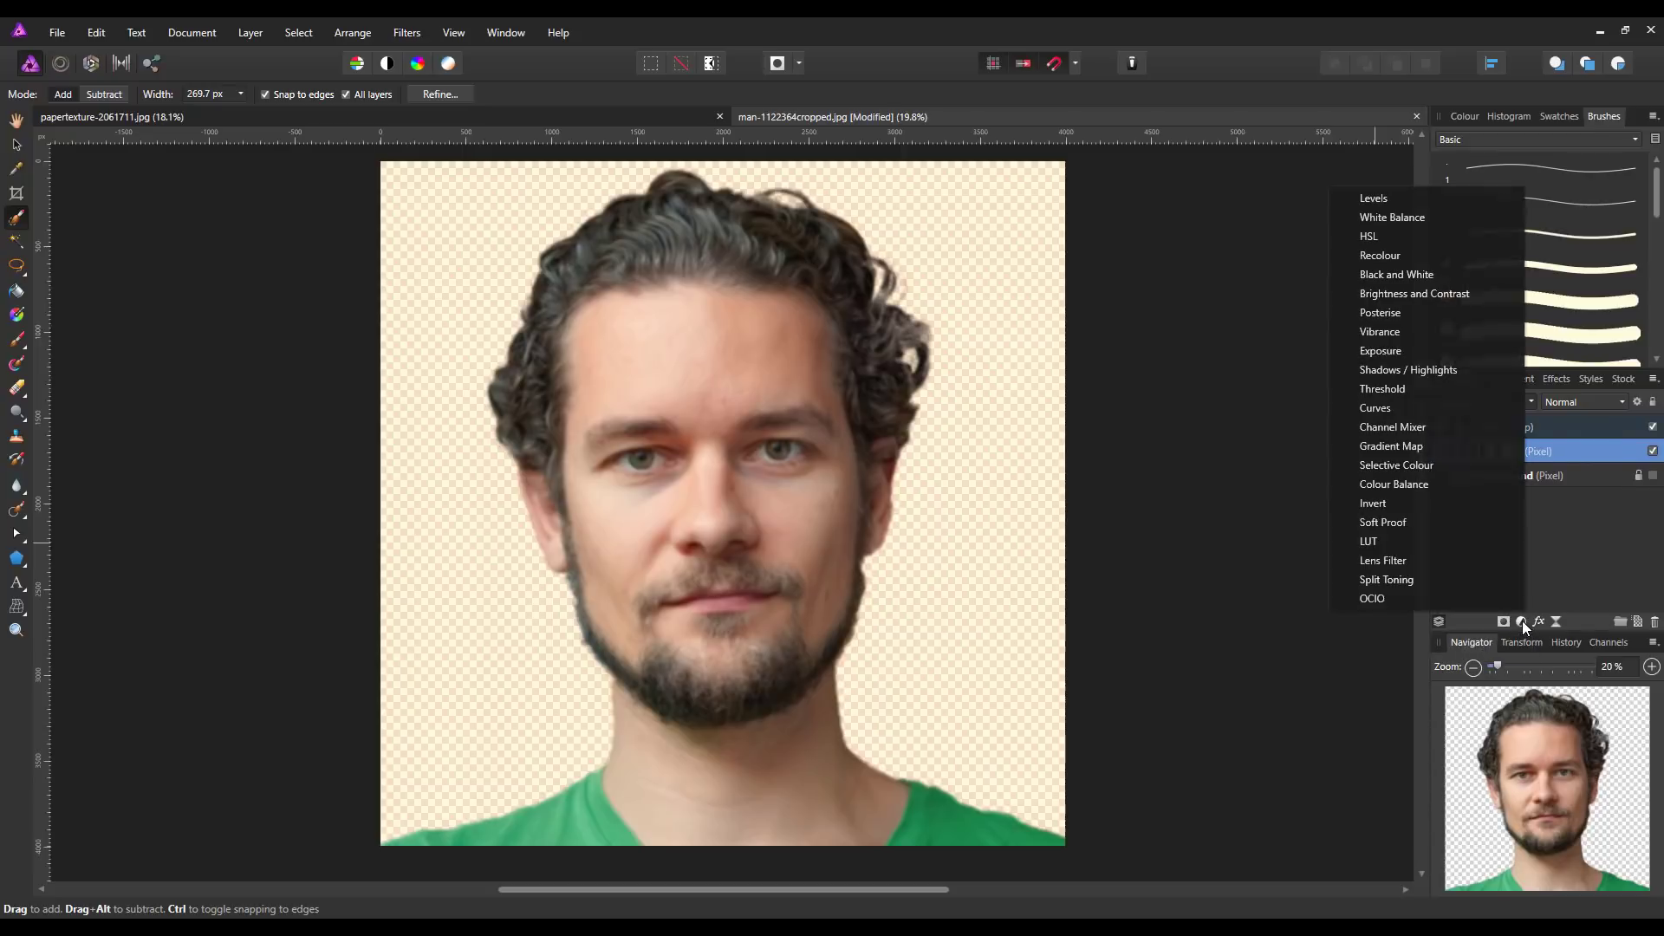
left_click(1376, 394)
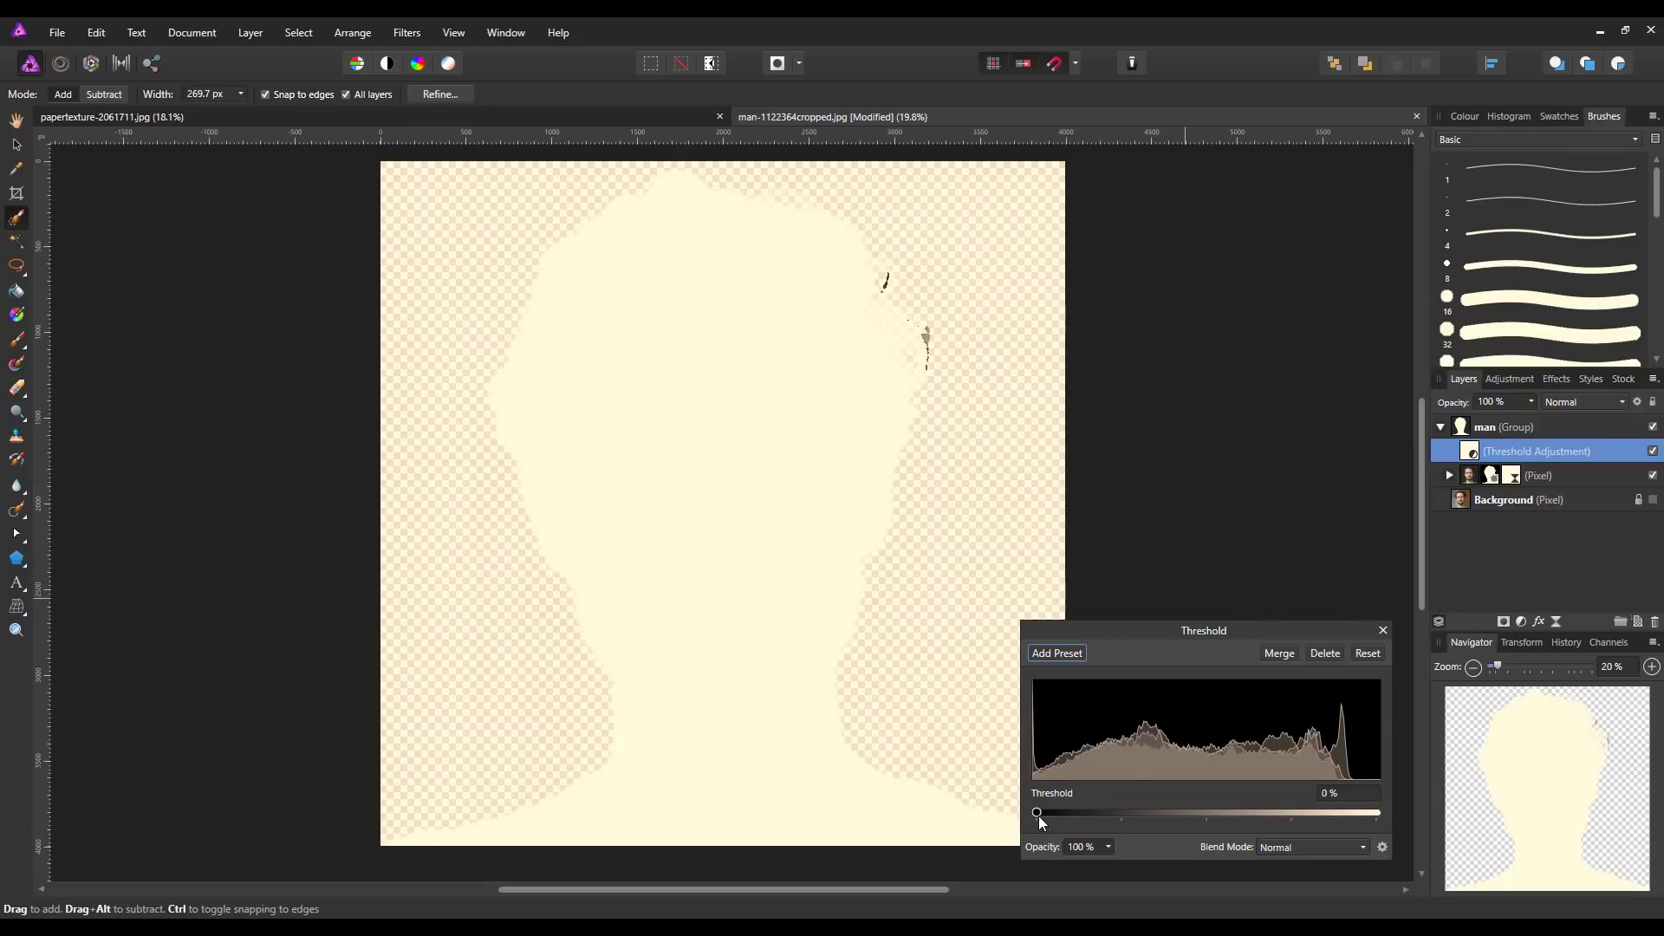
left_click_drag(1037, 814, 1167, 821)
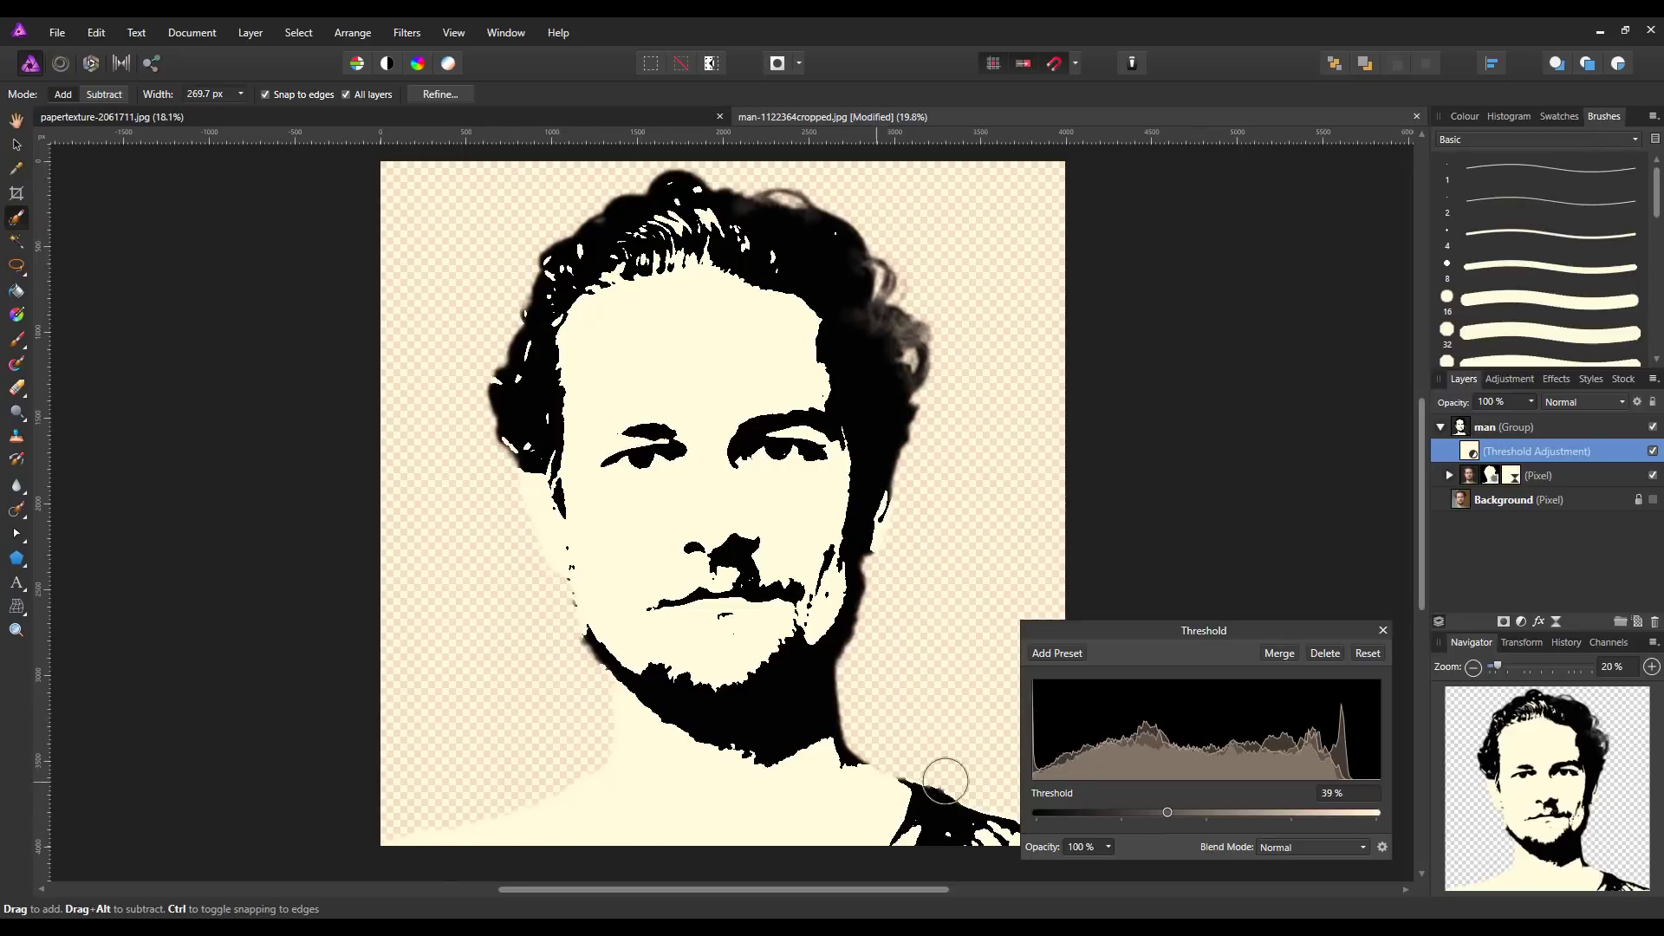
left_click(1384, 630)
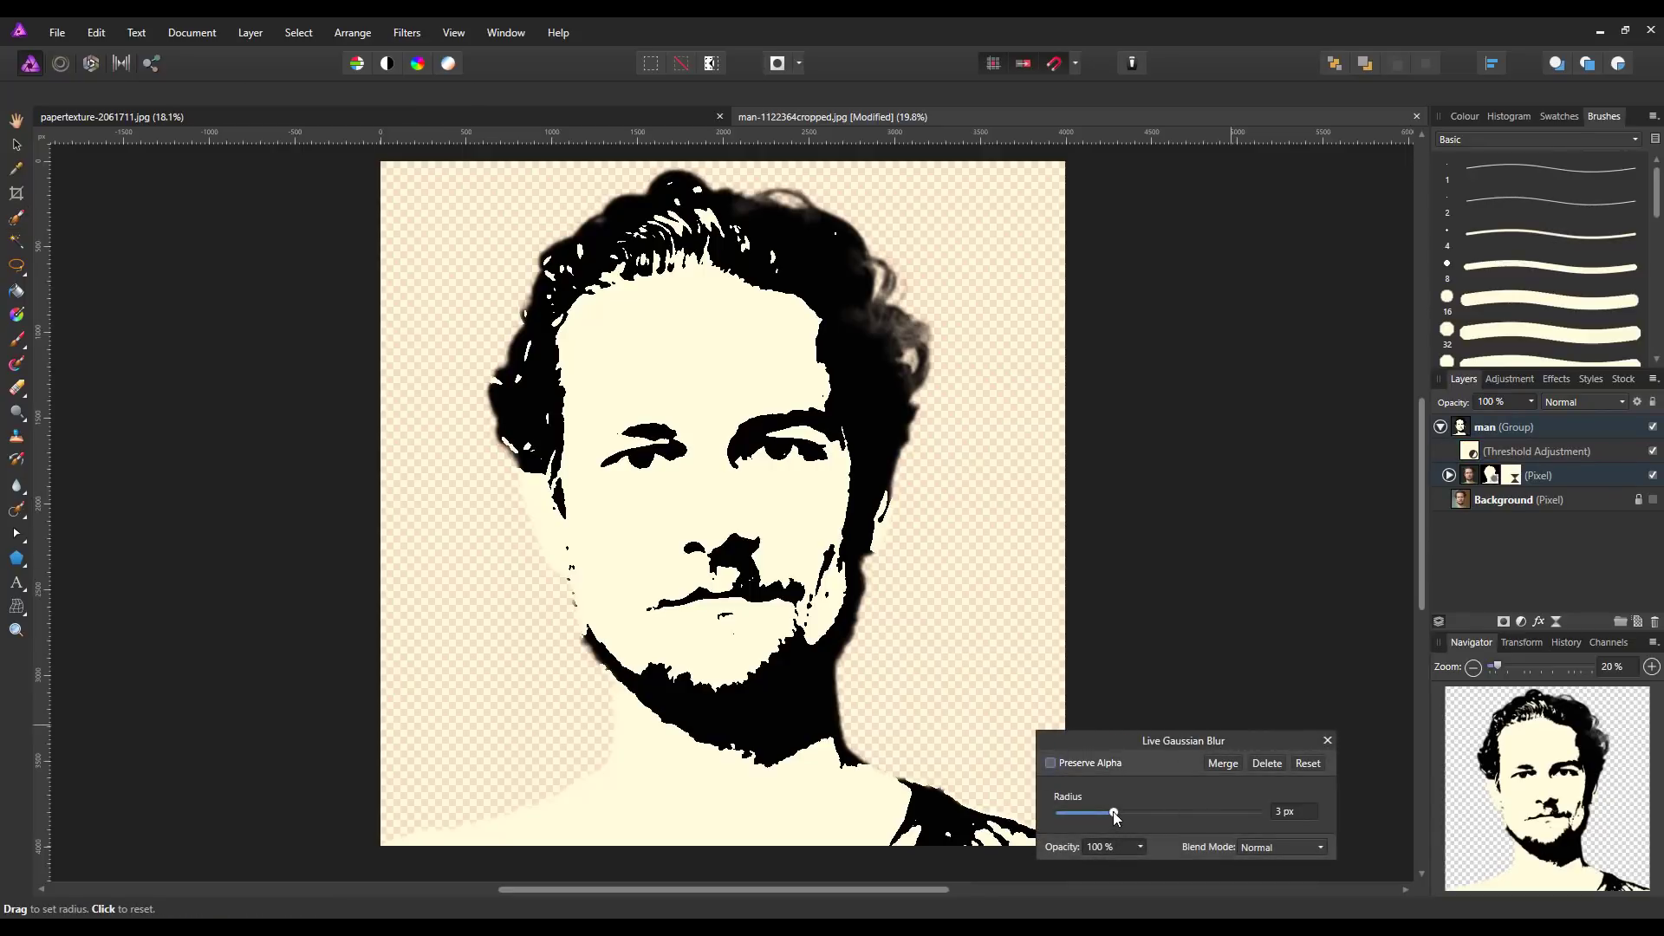
Reduce the radius of the pixel layer's live Gaussian Blur to 0.7 px
mouse_move(1115, 812)
left_mouse_down()
mouse_move(1075, 815)
mouse_move(1203, 817)
mouse_move(1084, 817)
left_mouse_up()
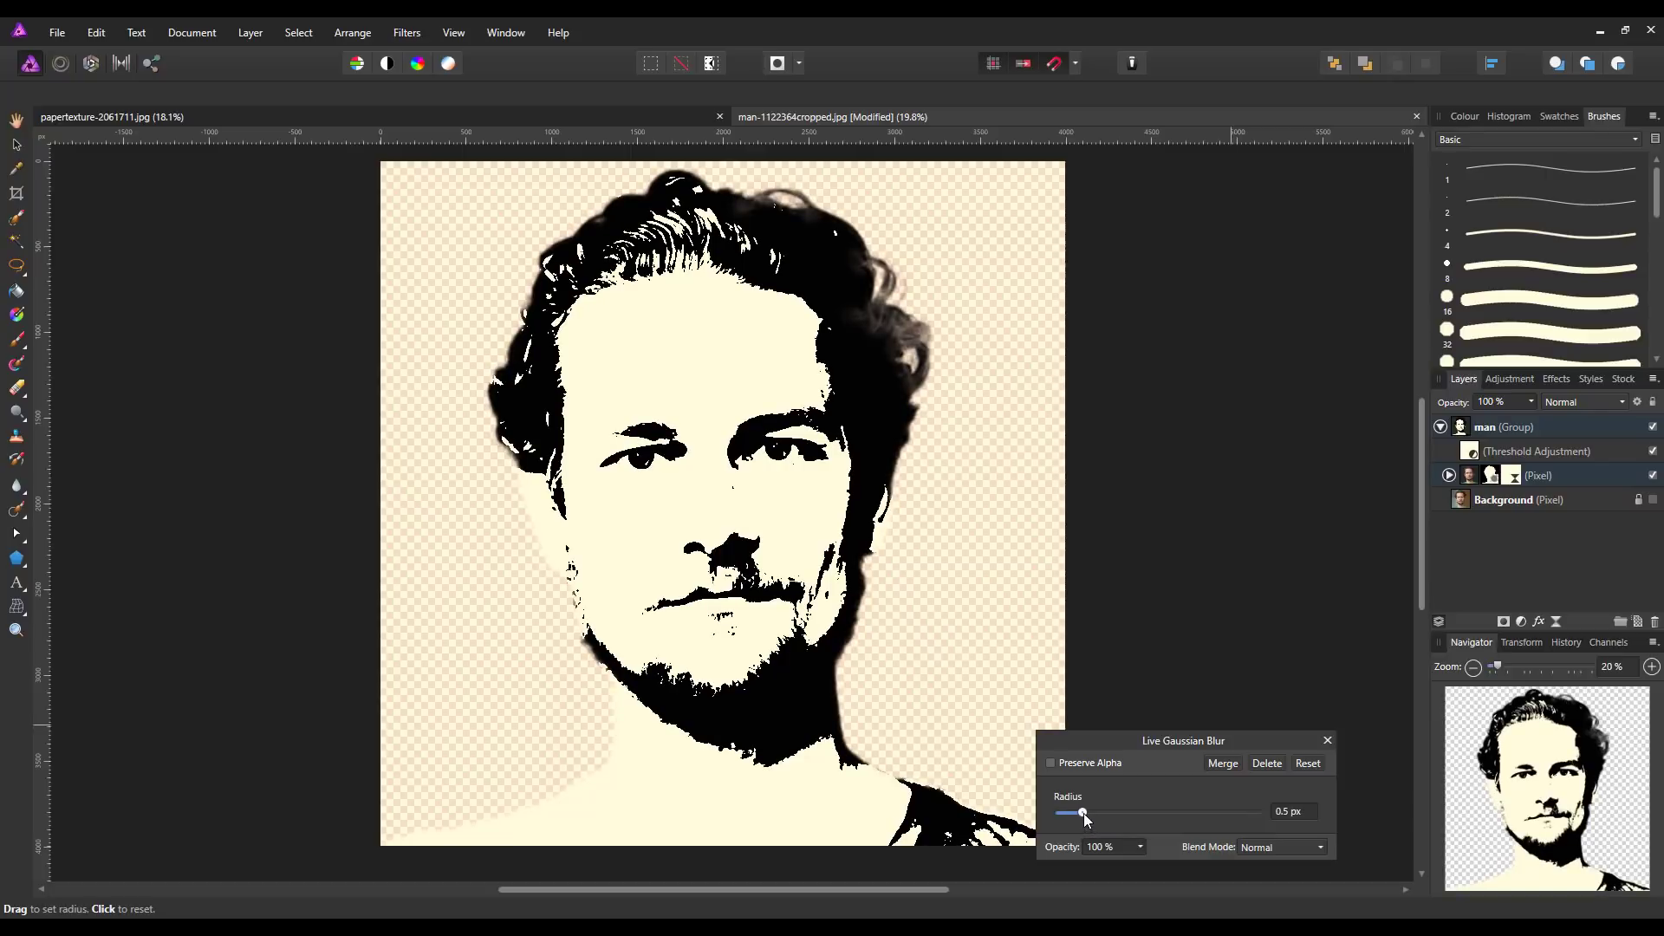
left_click_drag(1077, 815, 1085, 814)
mouse_move(1090, 813)
left_mouse_down()
mouse_move(1160, 813)
mouse_move(1097, 814)
left_mouse_up()
left_click(1328, 741)
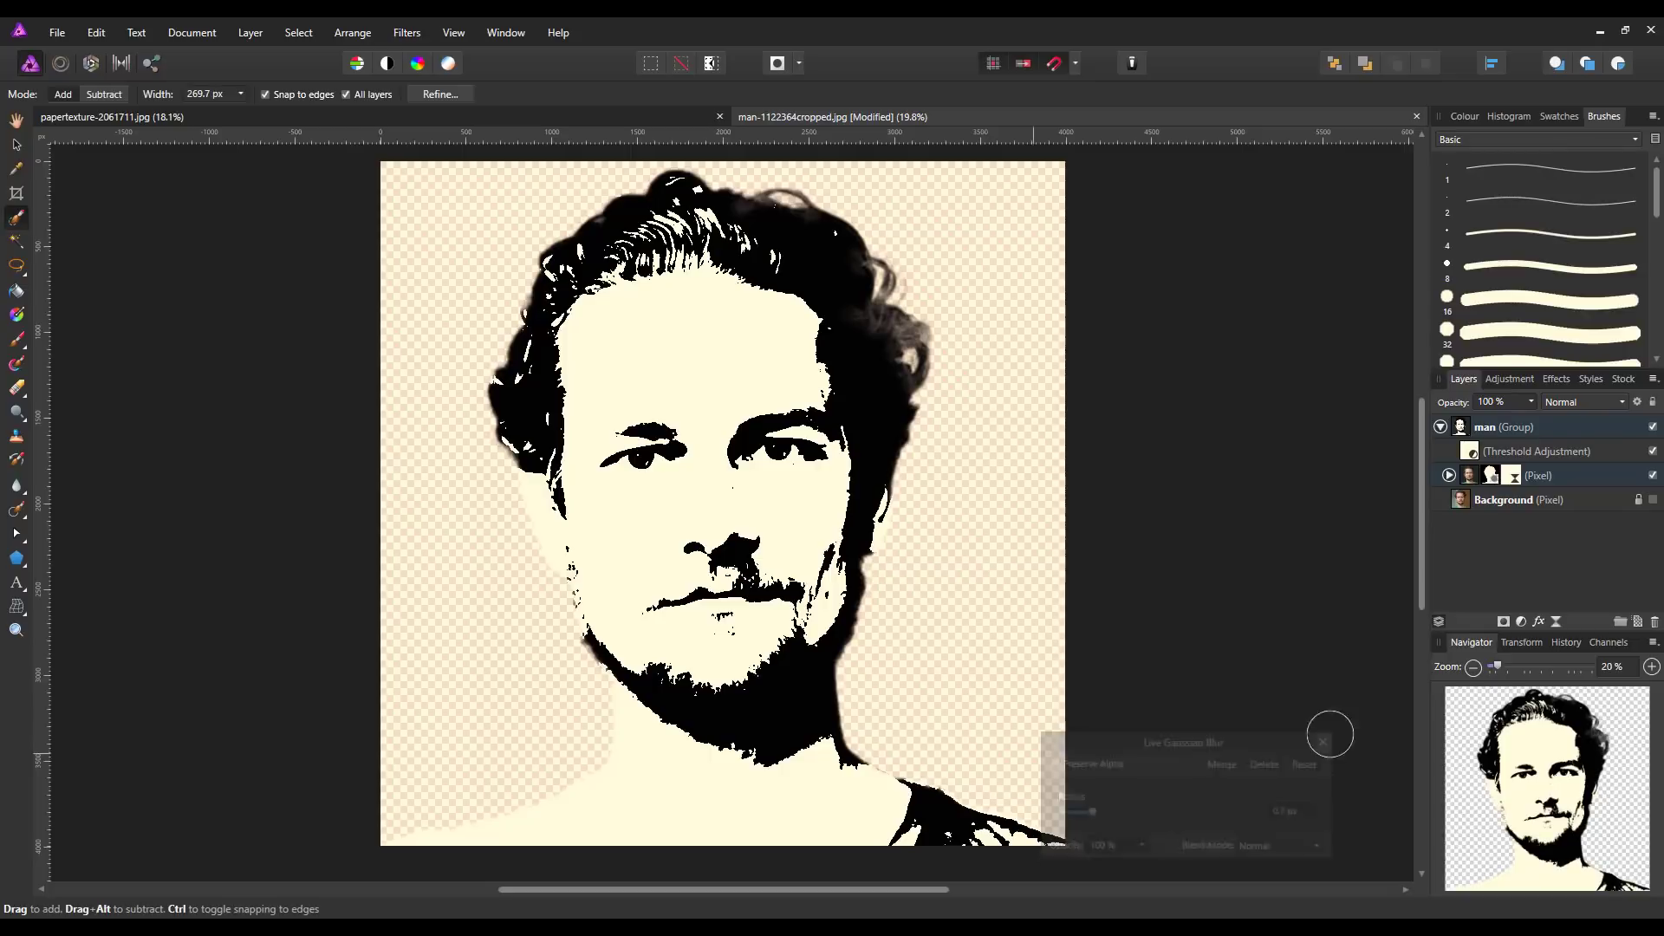
Reopen the Threshold adjustment in the man group and raise its threshold to 44%
left_click(1475, 454)
double_click(1475, 454)
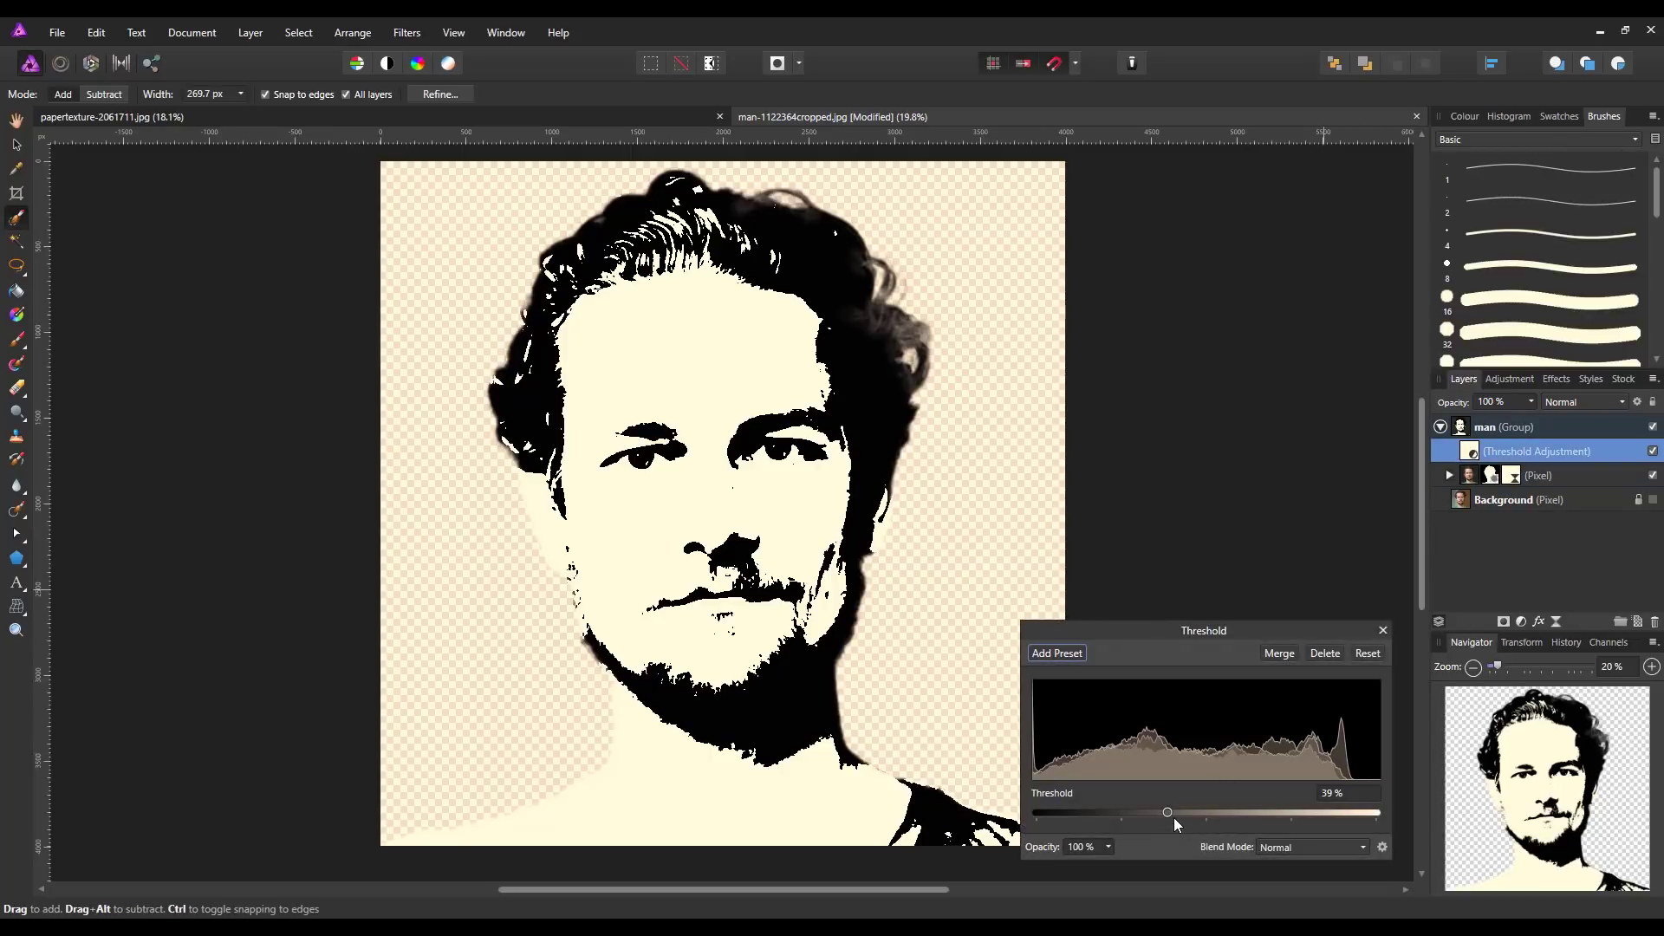
left_click_drag(1172, 813, 1187, 809)
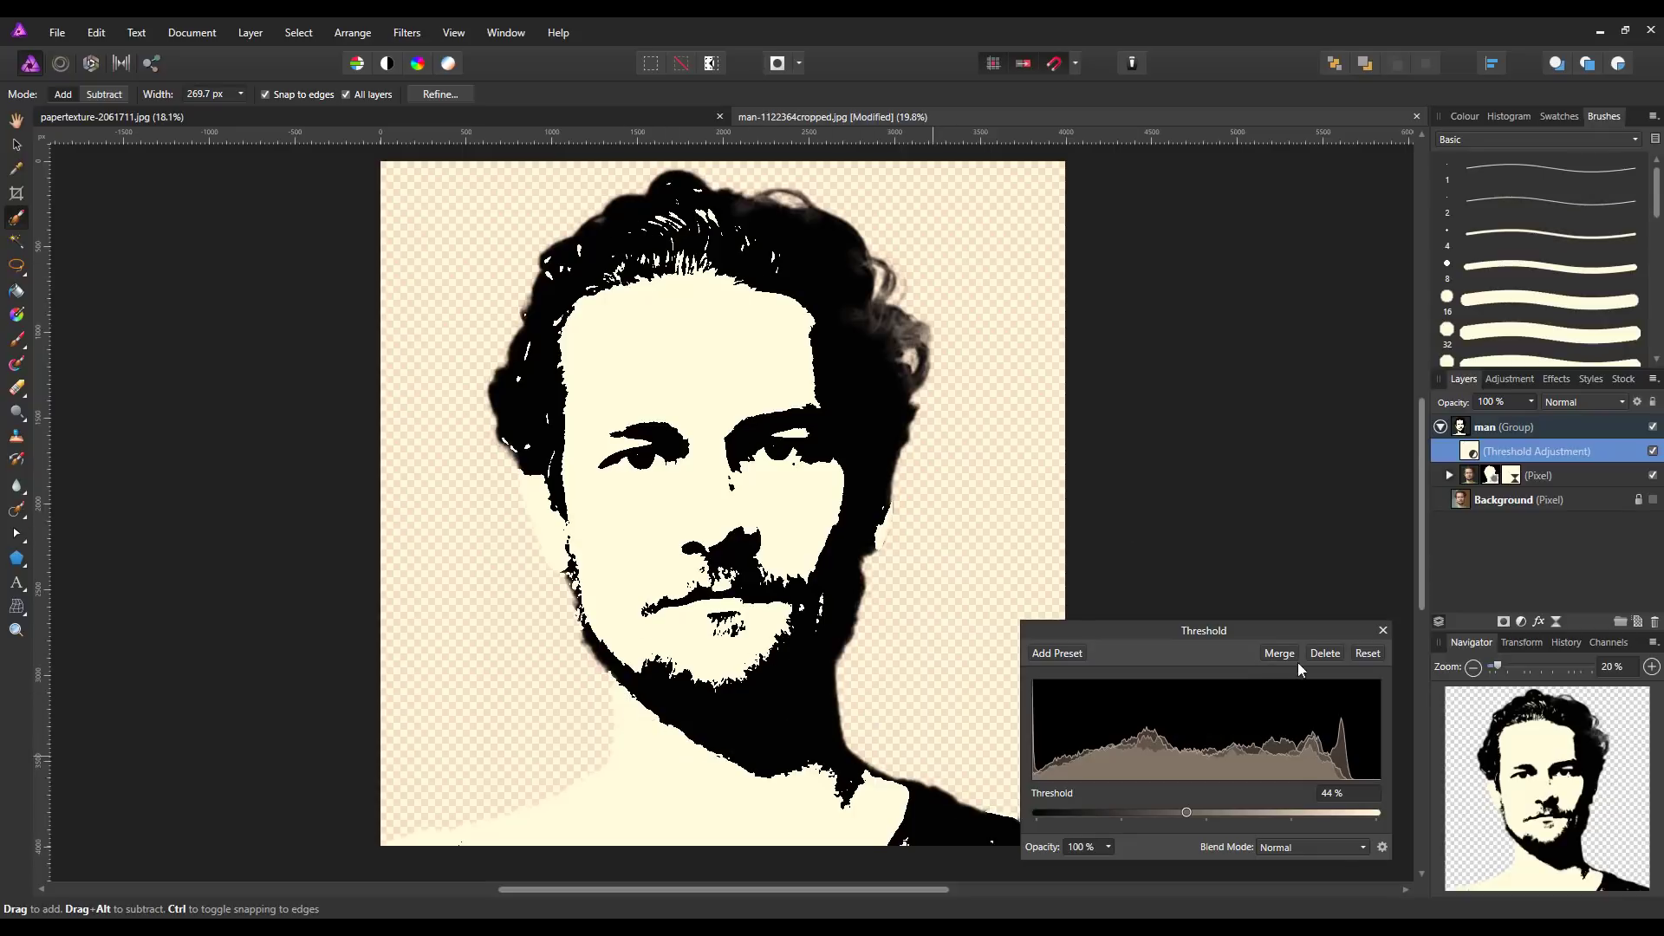
left_click(1385, 630)
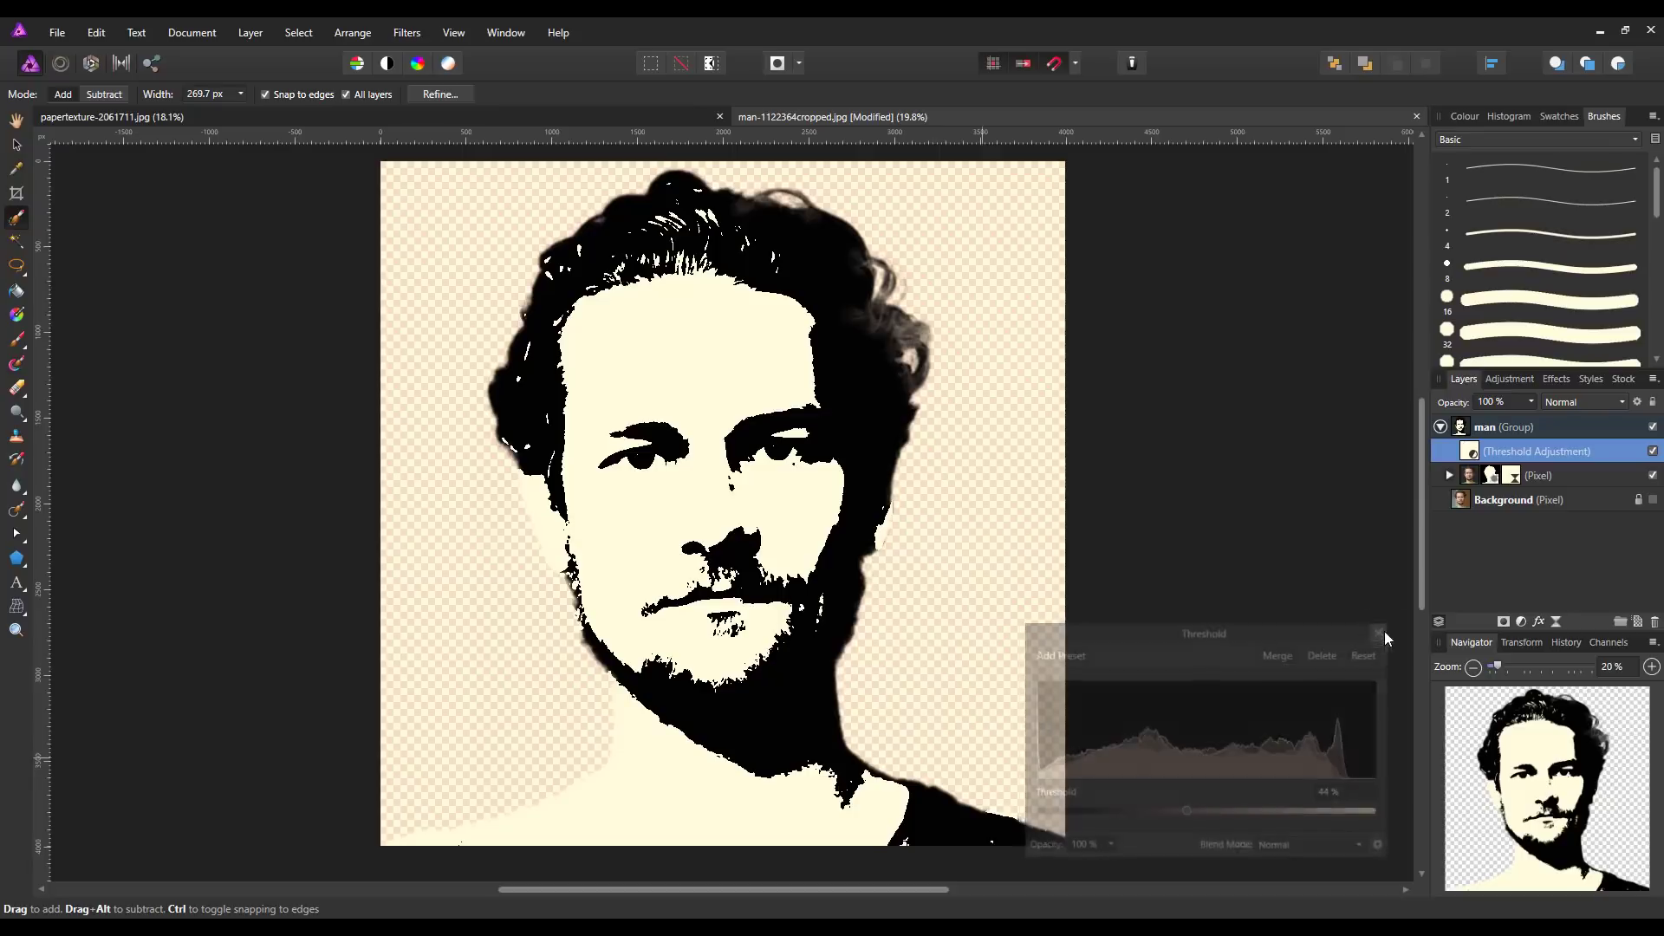
left_click(1511, 477)
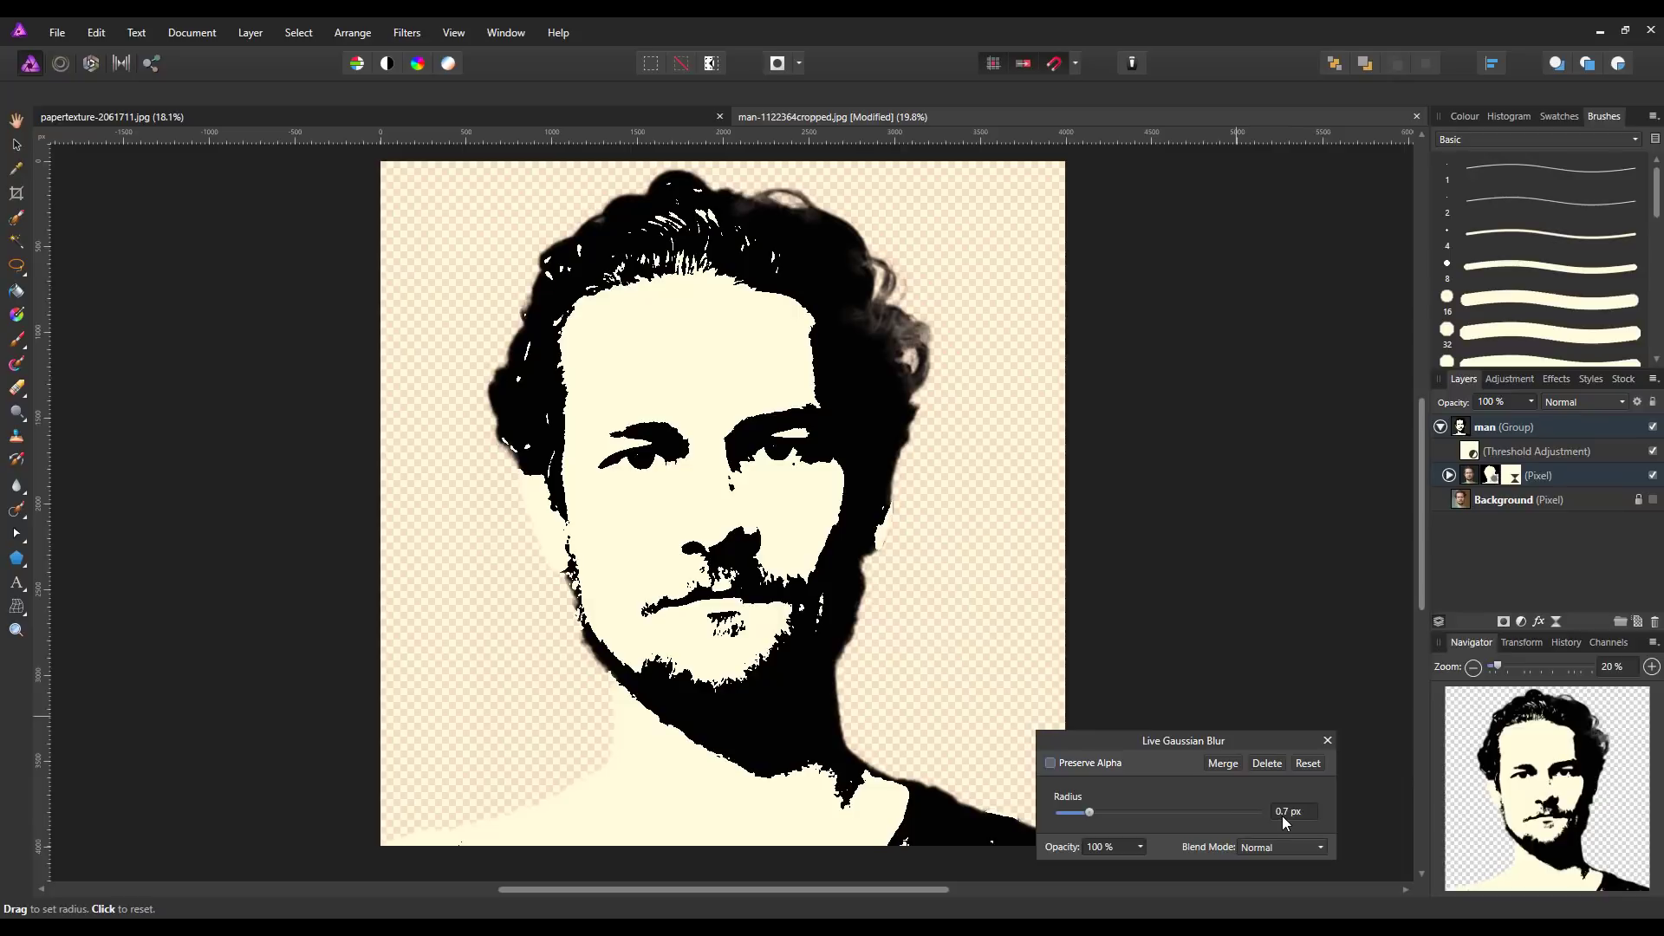
left_click(1328, 739)
key("w")
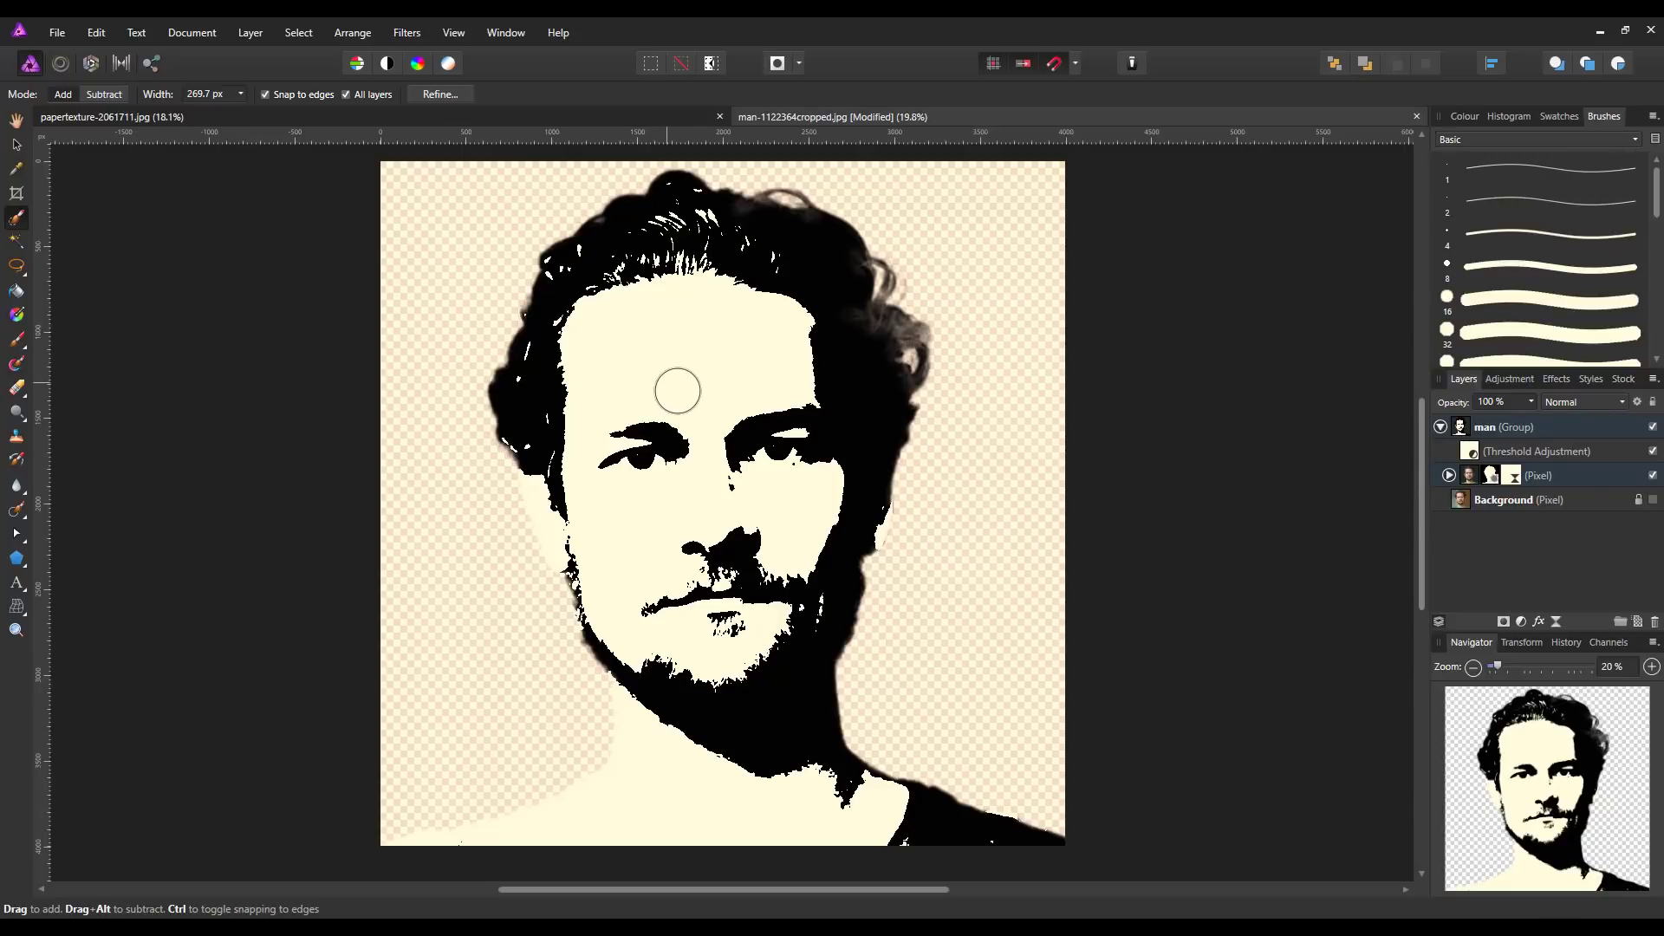
Collapse the man group and add a new empty pixel layer above it
left_click(1441, 427)
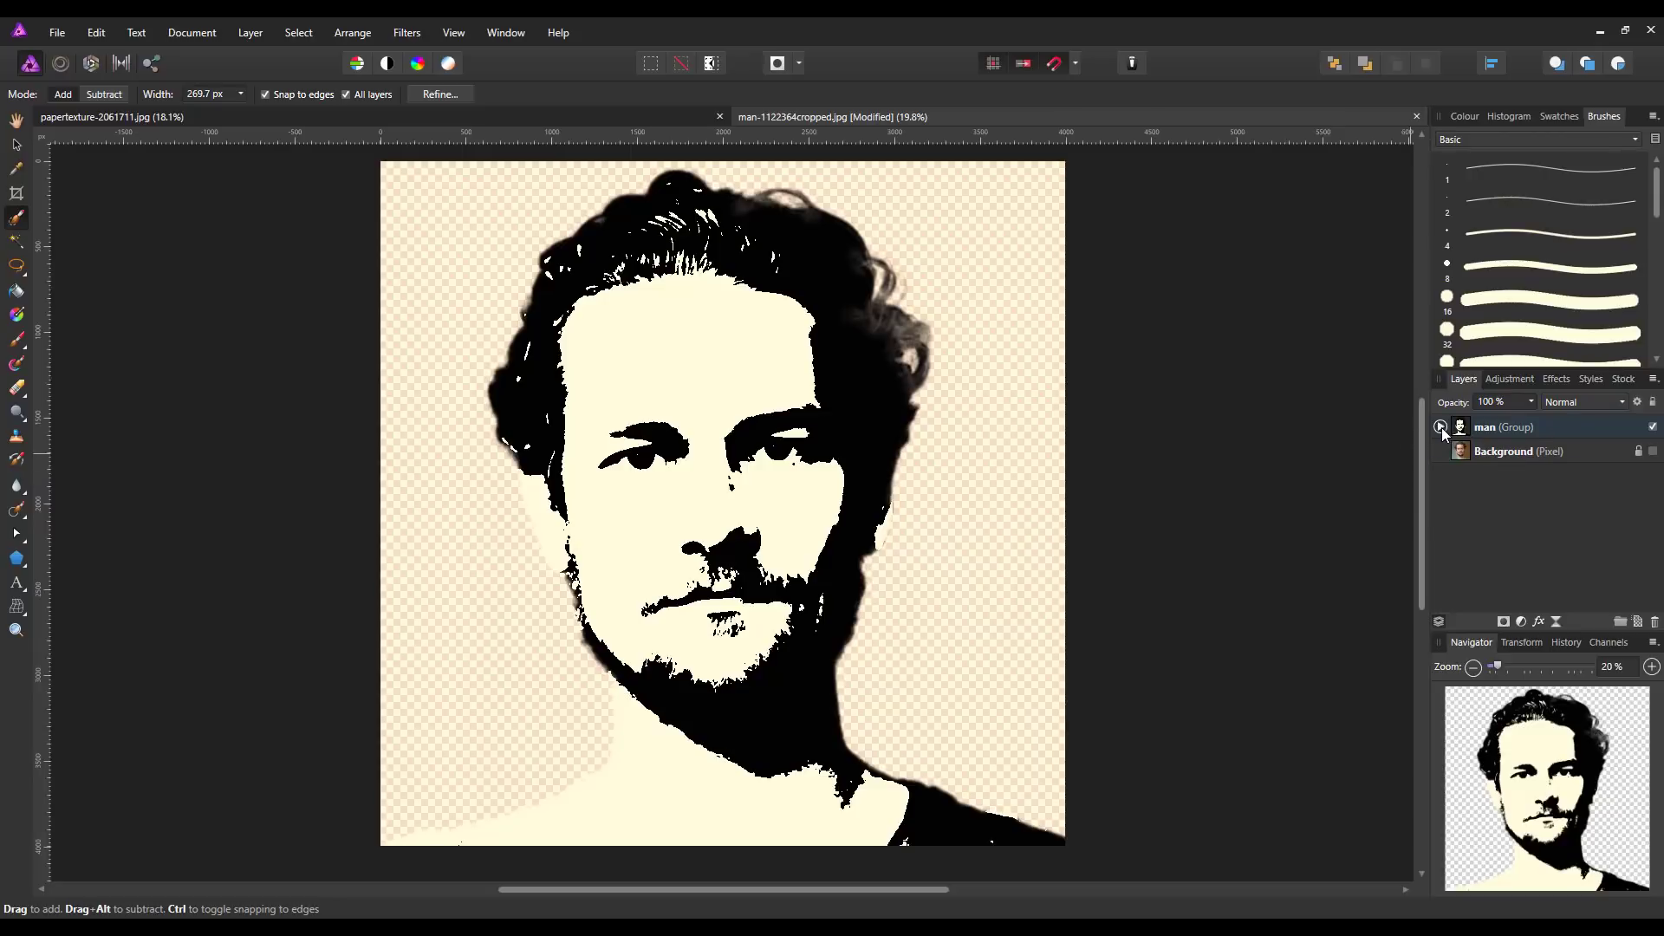
left_click(1555, 431)
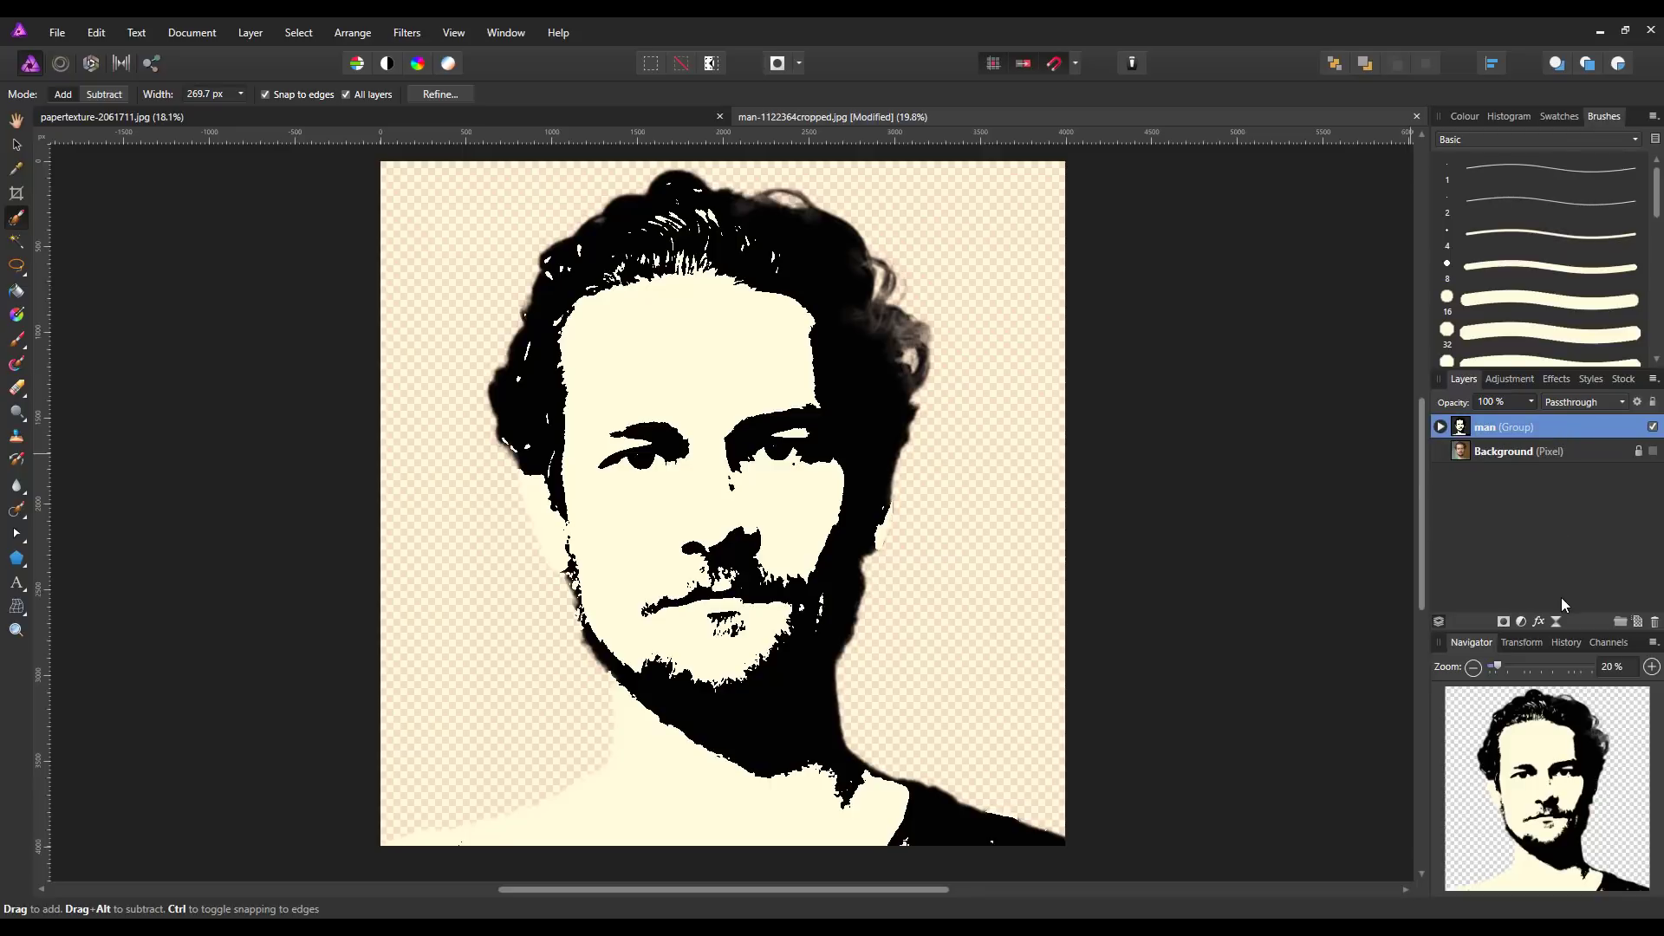
left_click(1637, 622)
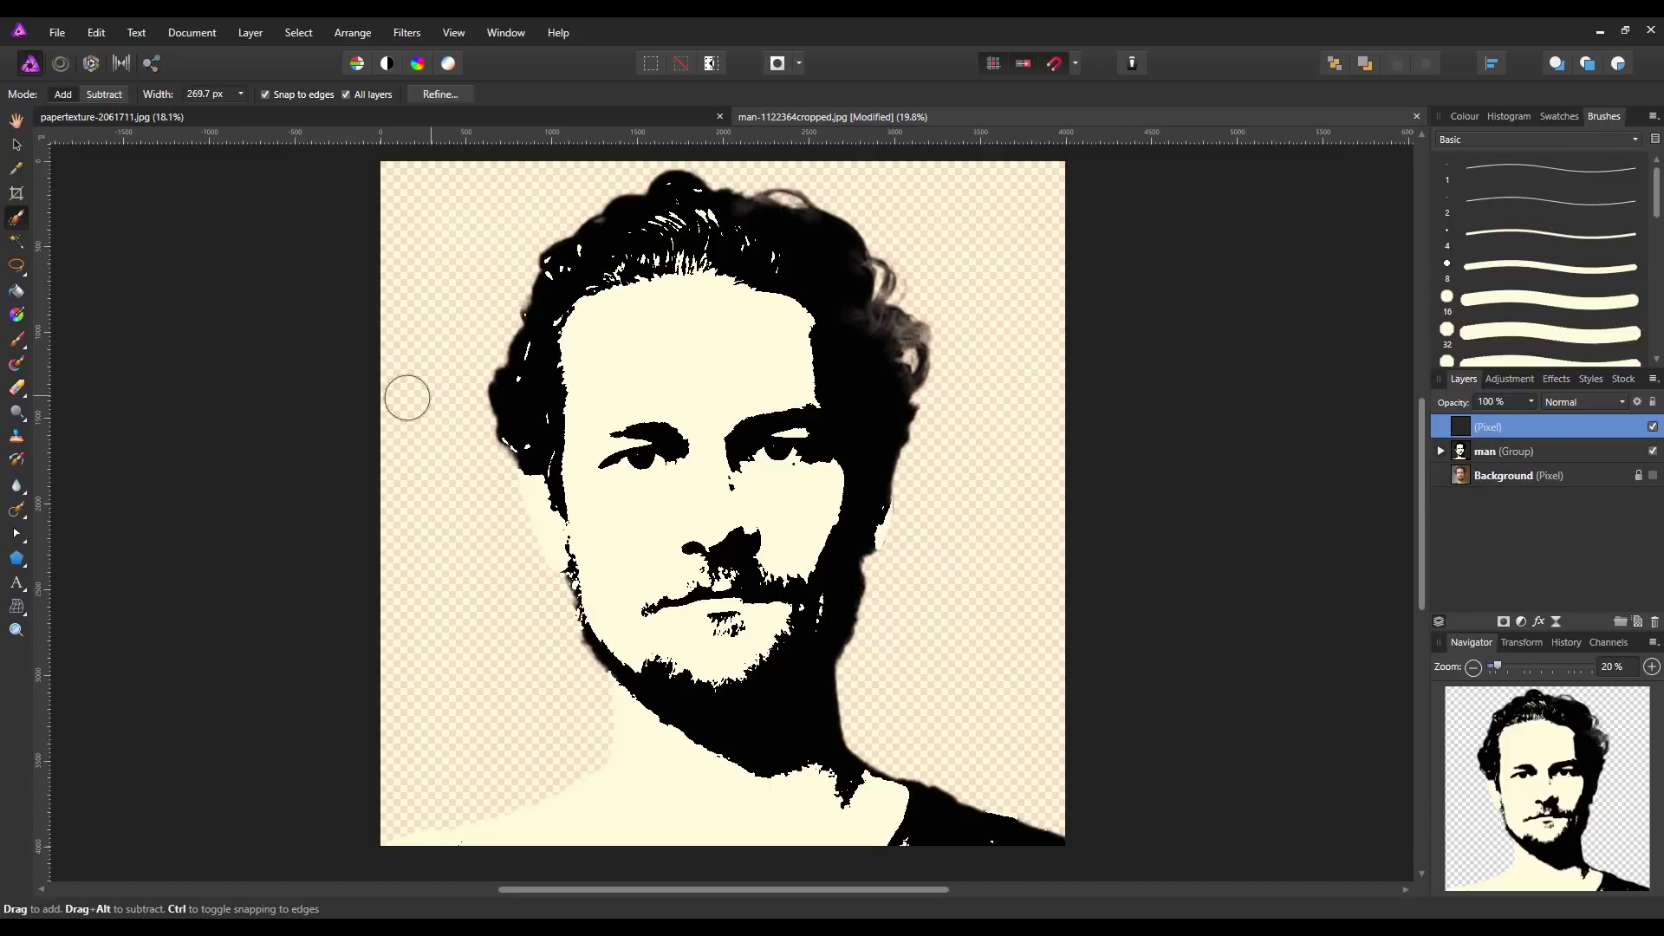
Flood fill the new pixel layer with solid black
left_click(17, 295)
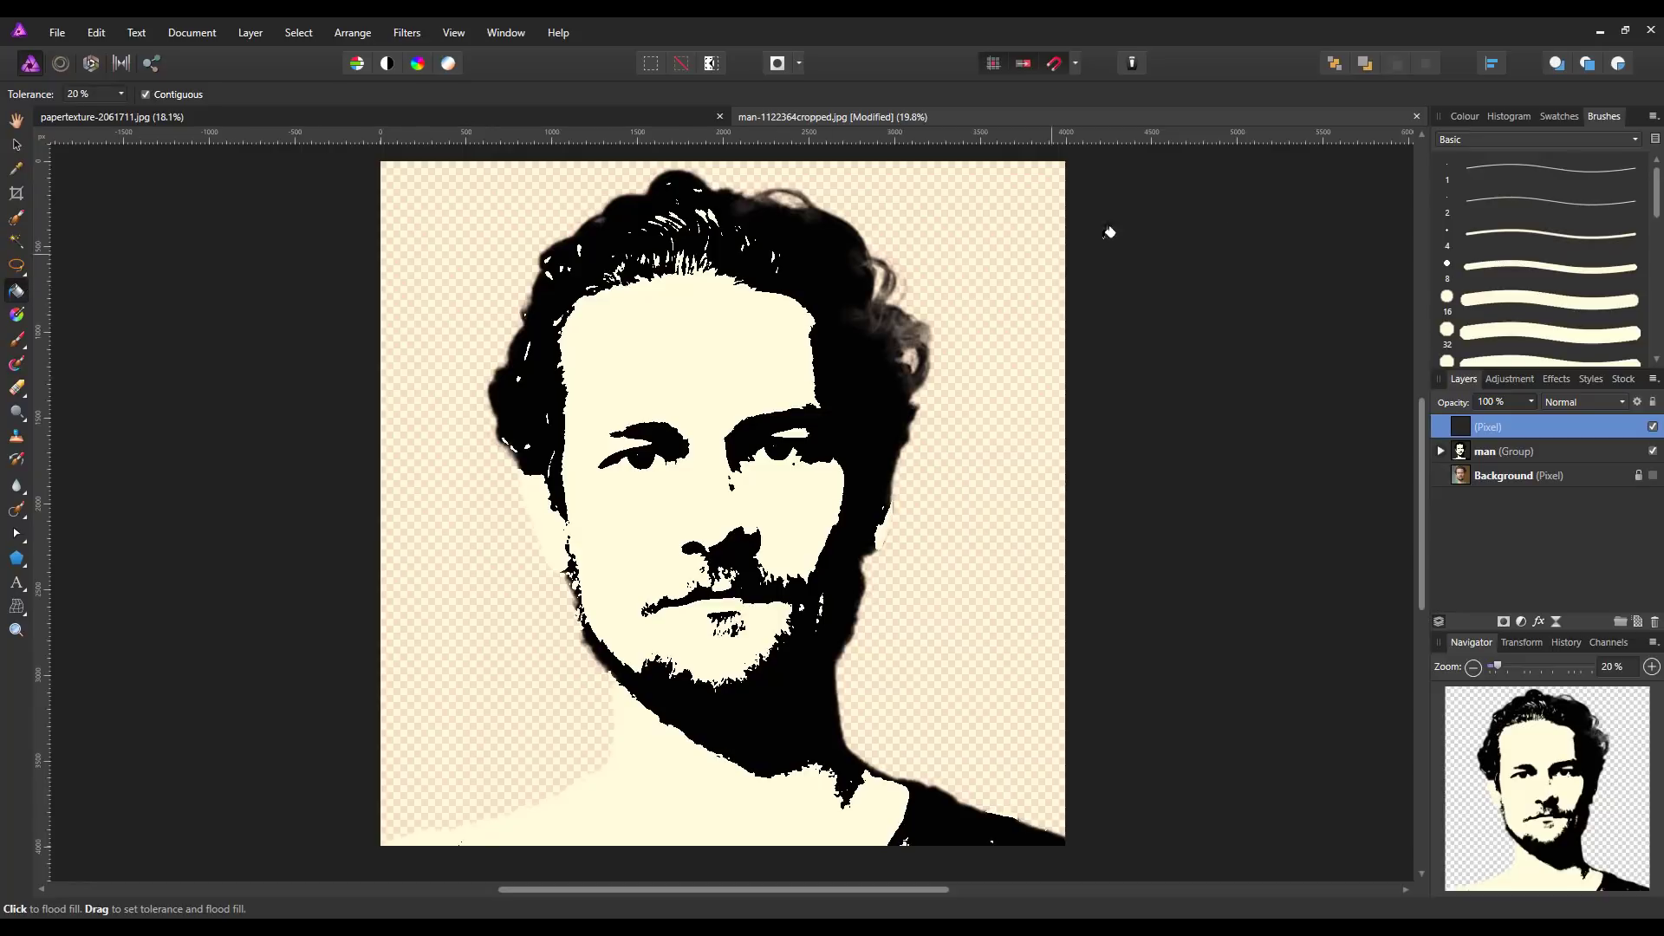
left_click(1466, 119)
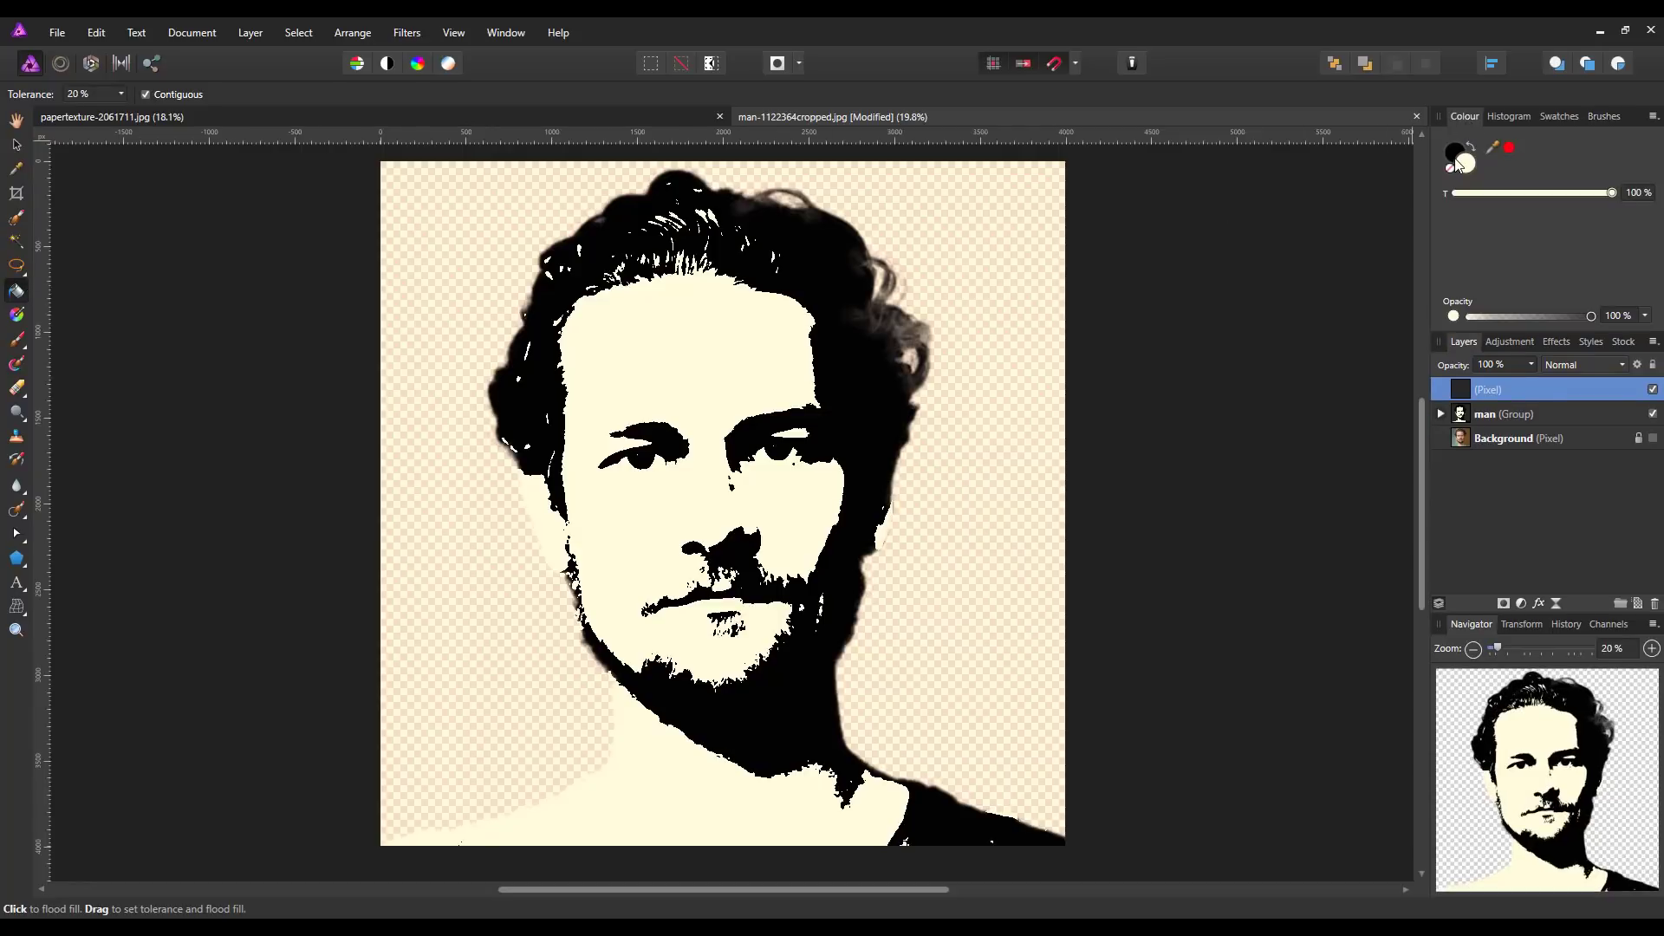
left_click(1456, 154)
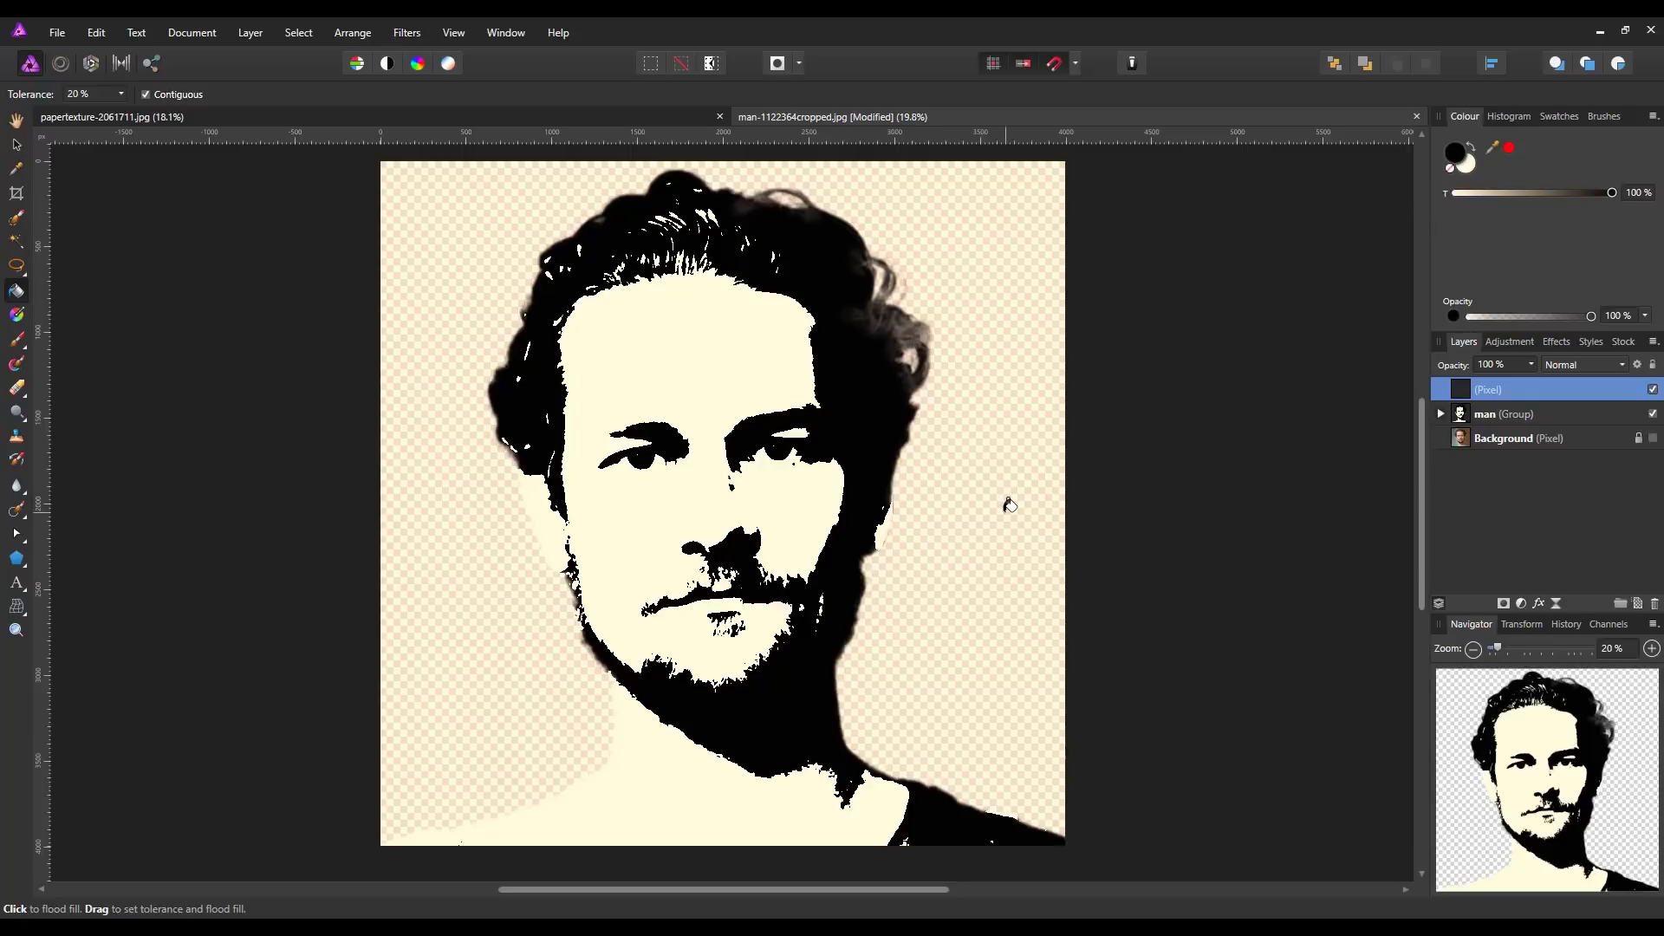
left_click(1196, 524)
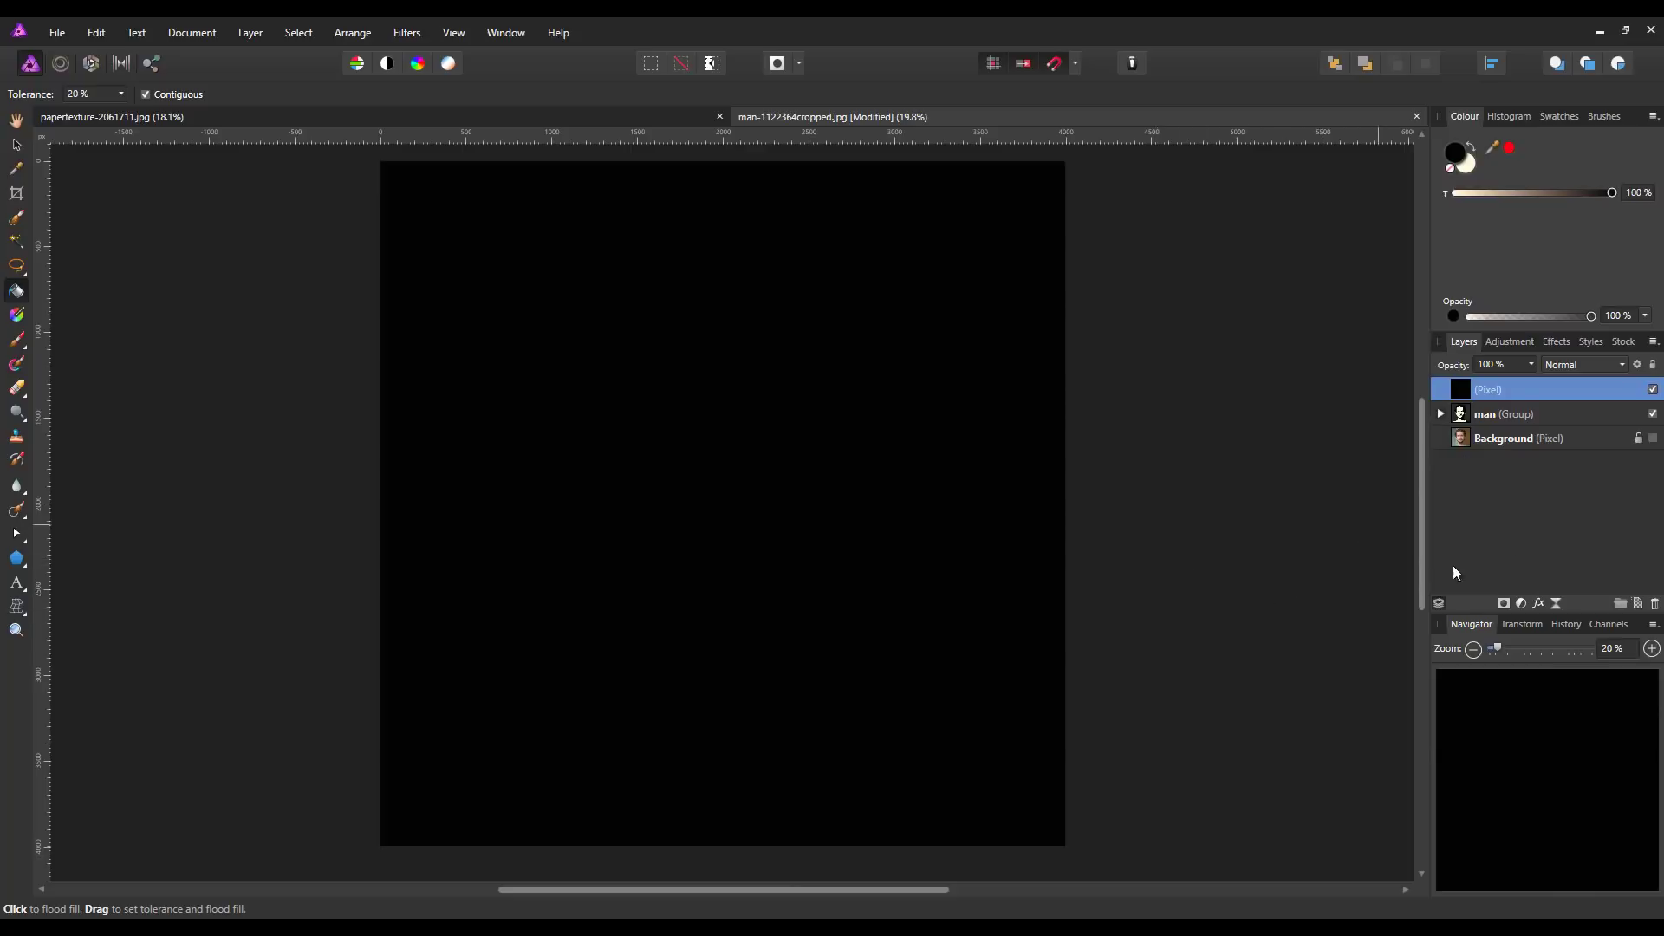
Enable a Gradient Overlay layer effect on the black layer, show its settings and move the dialog clear of the canvas
left_click(1541, 605)
left_click_drag(930, 237, 1281, 225)
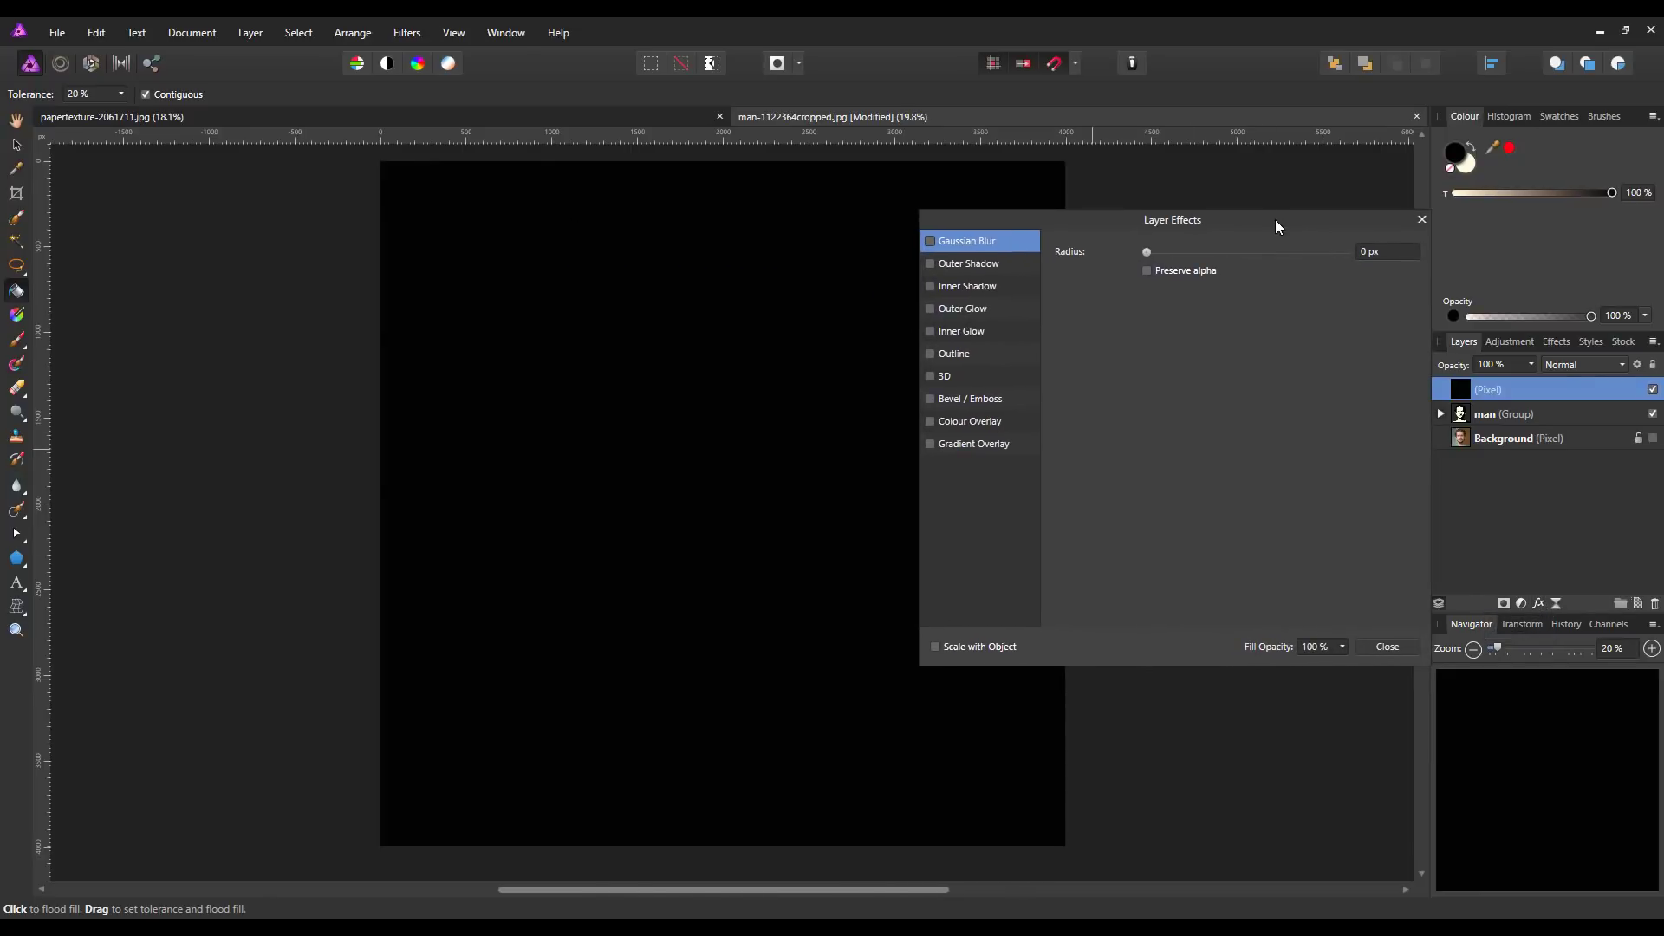
left_click(931, 445)
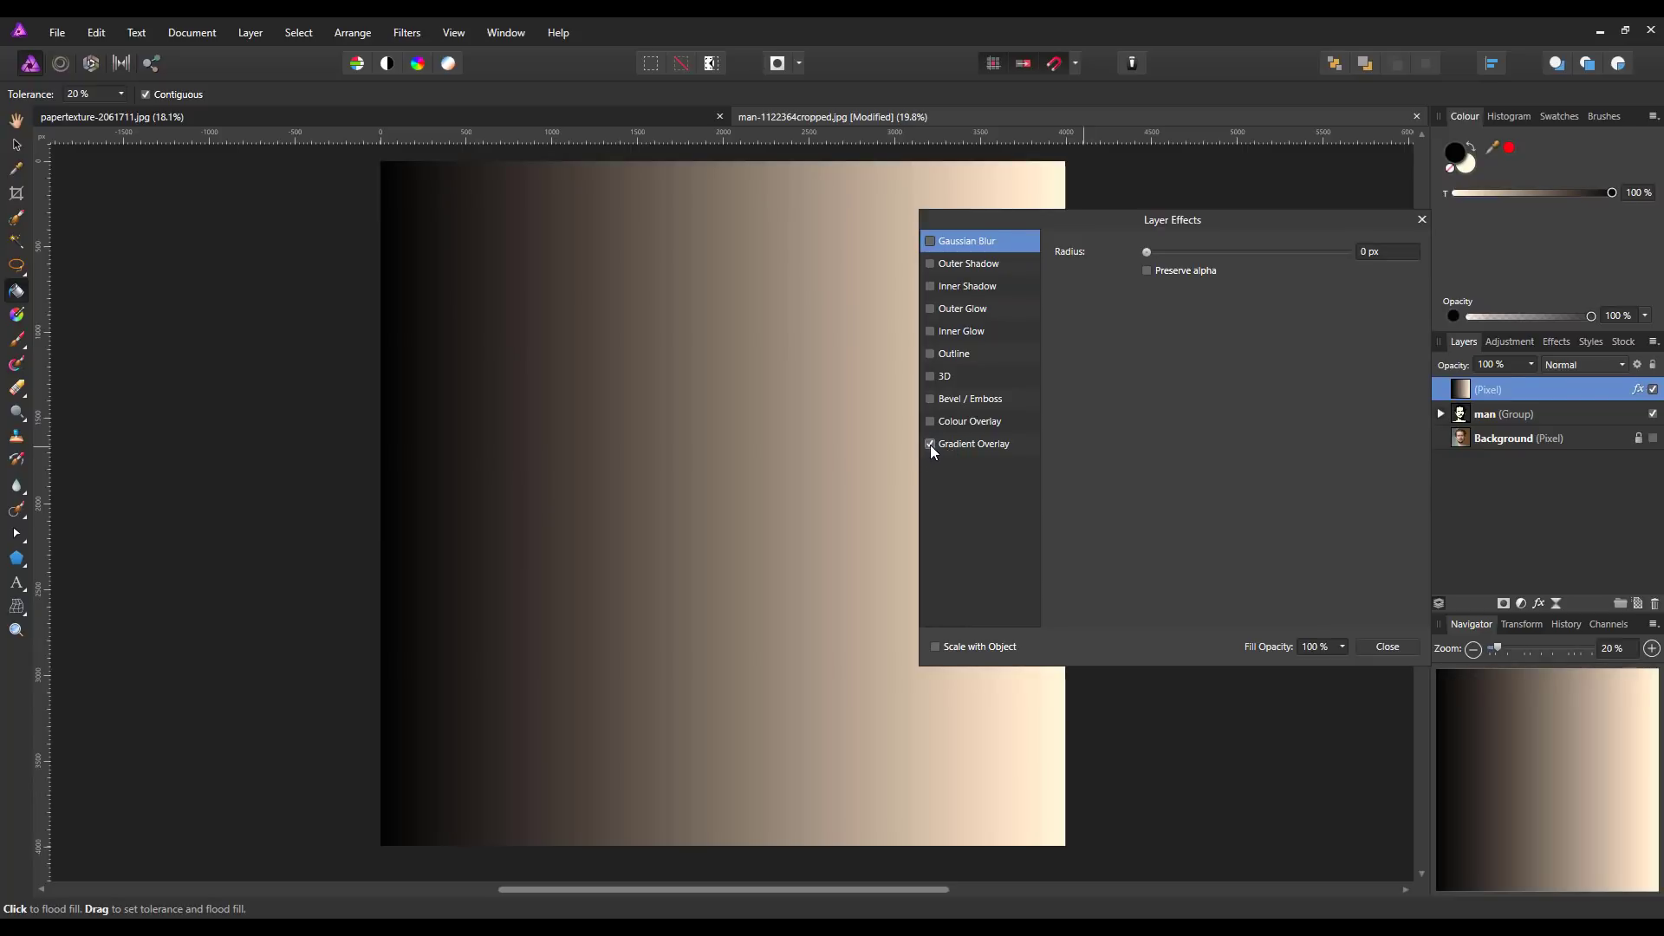
left_click(999, 444)
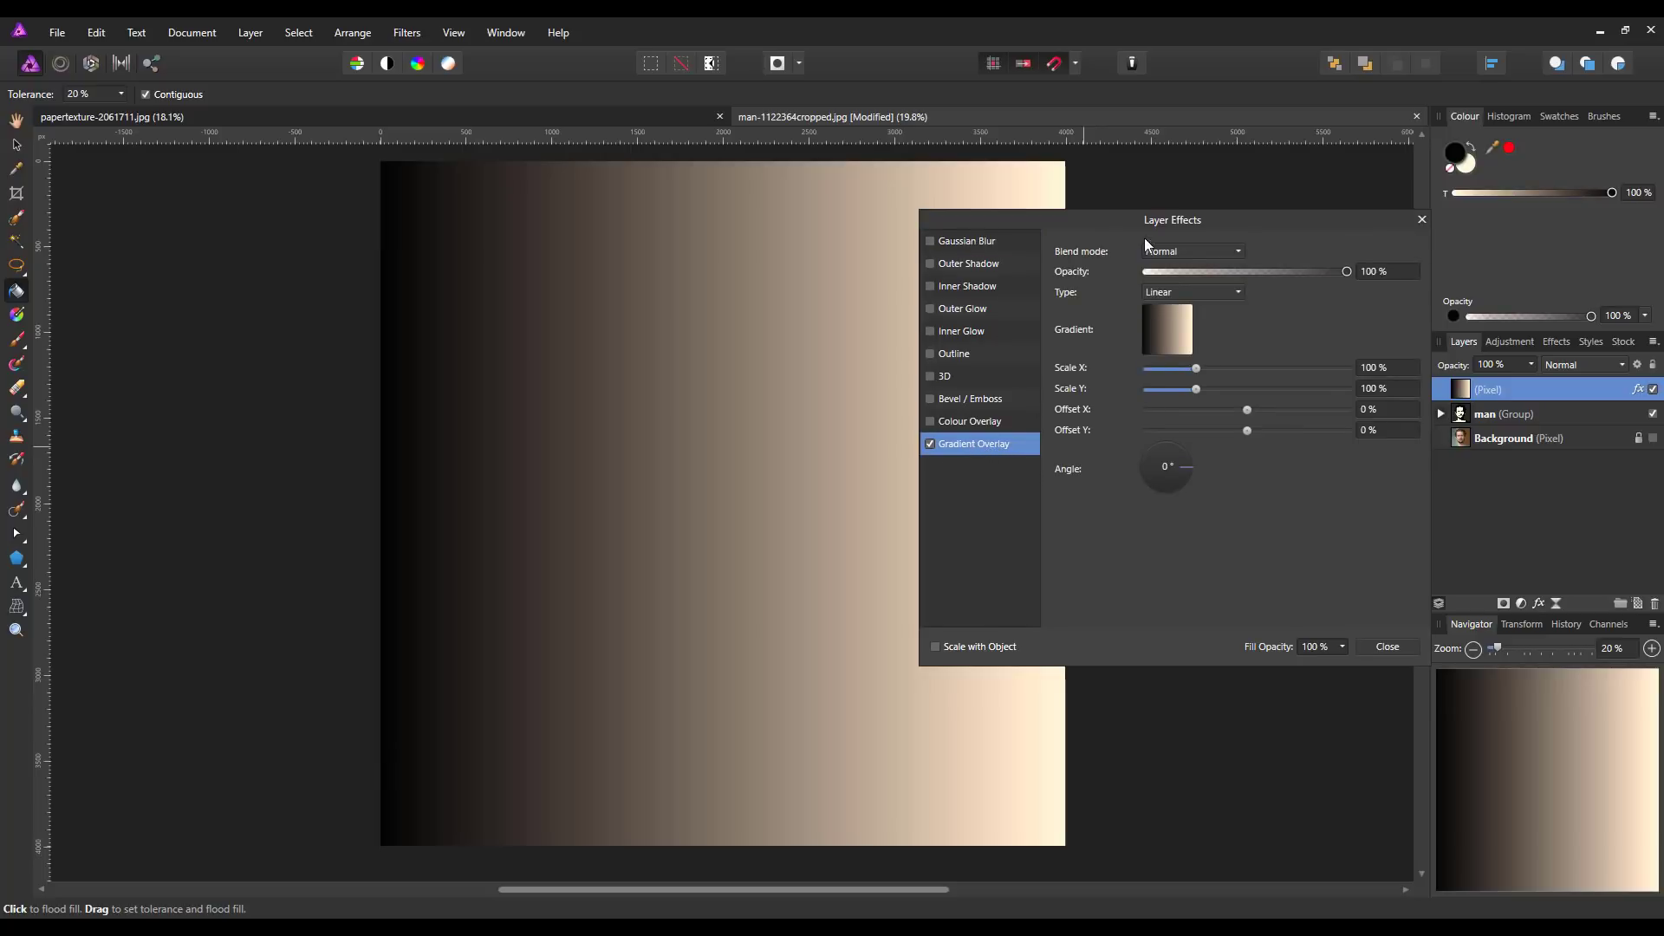
left_click_drag(1233, 219, 1366, 212)
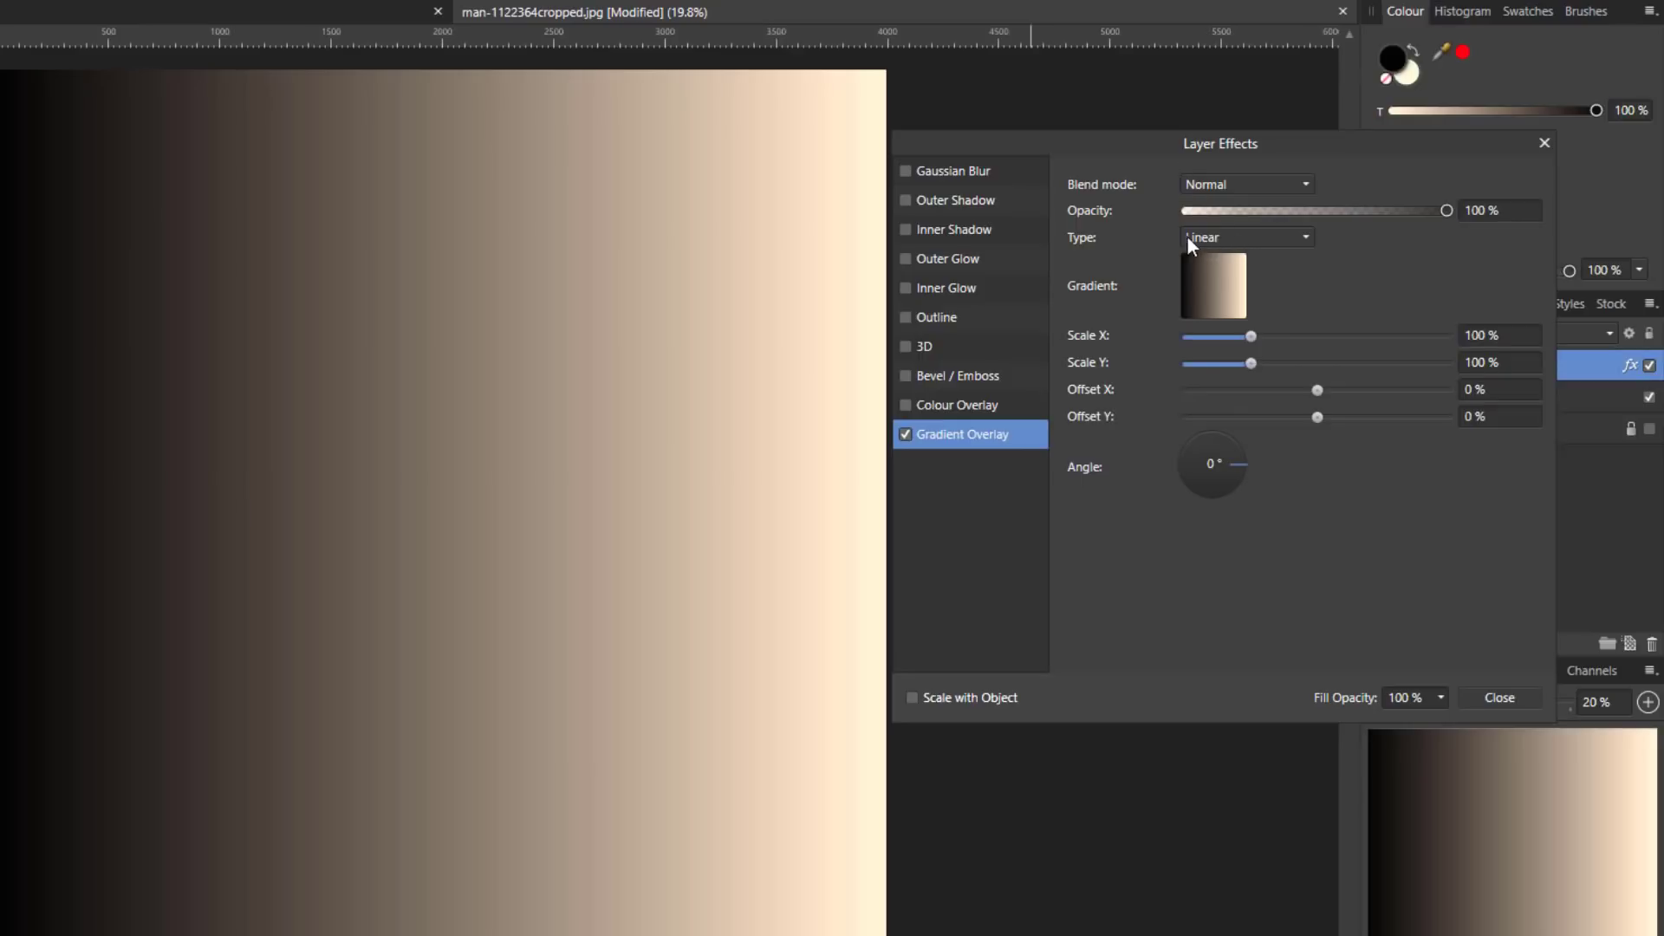
Make the gradient overlay Radial with a 90° angle and a 151% Scale X
left_click(1305, 237)
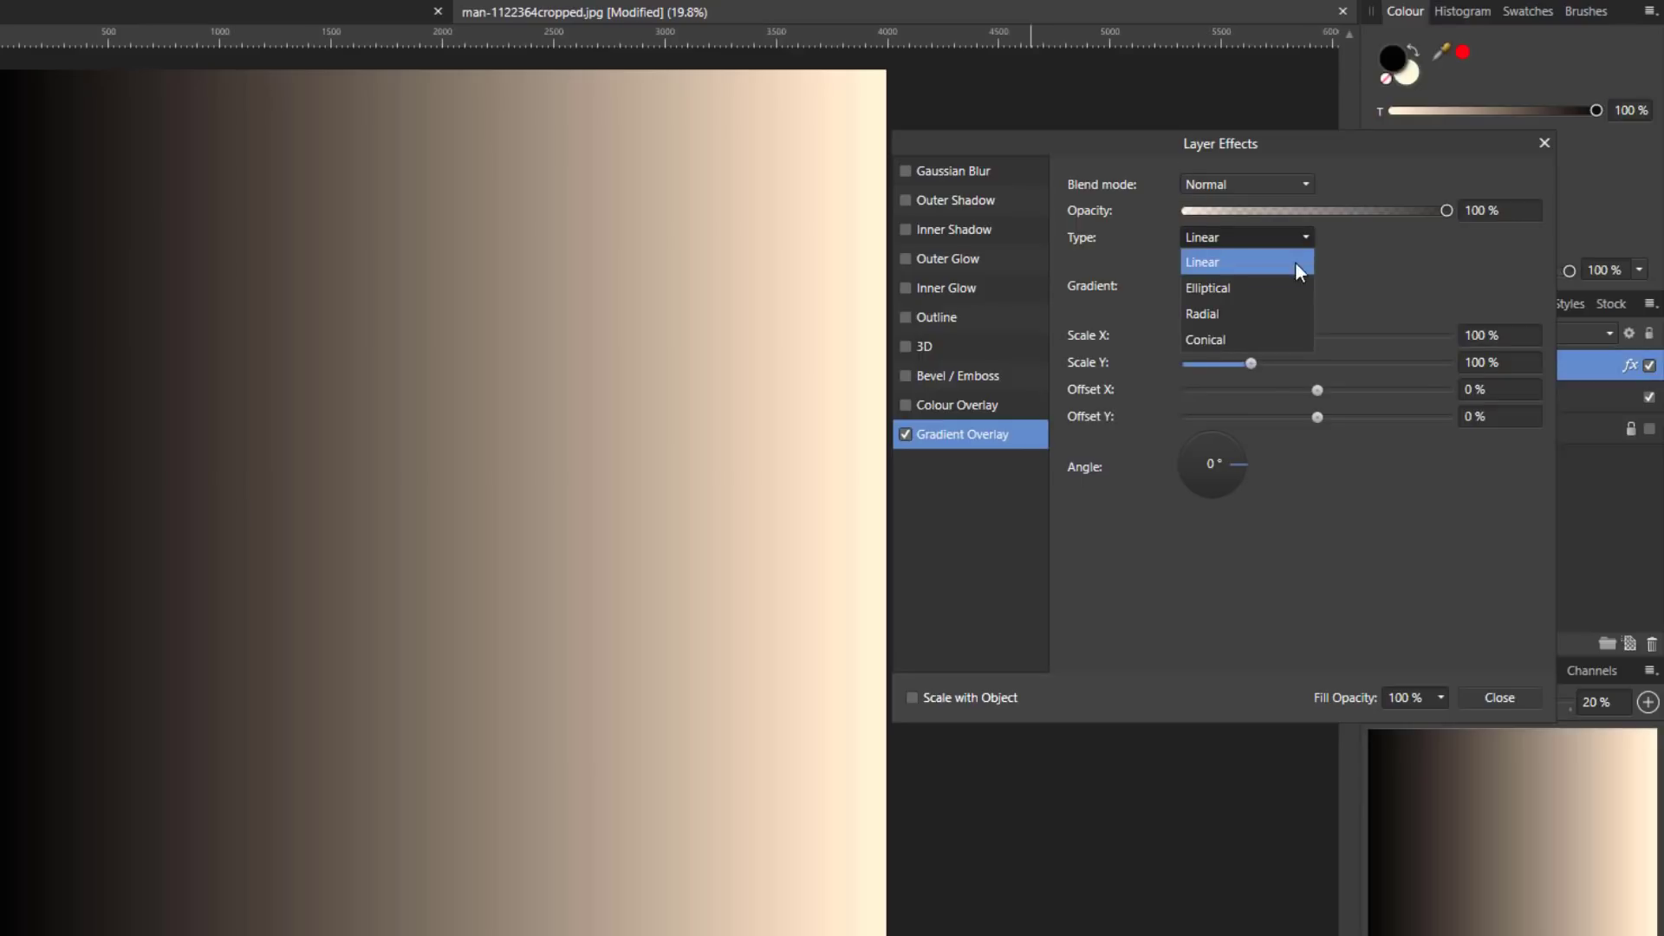
left_click(1282, 311)
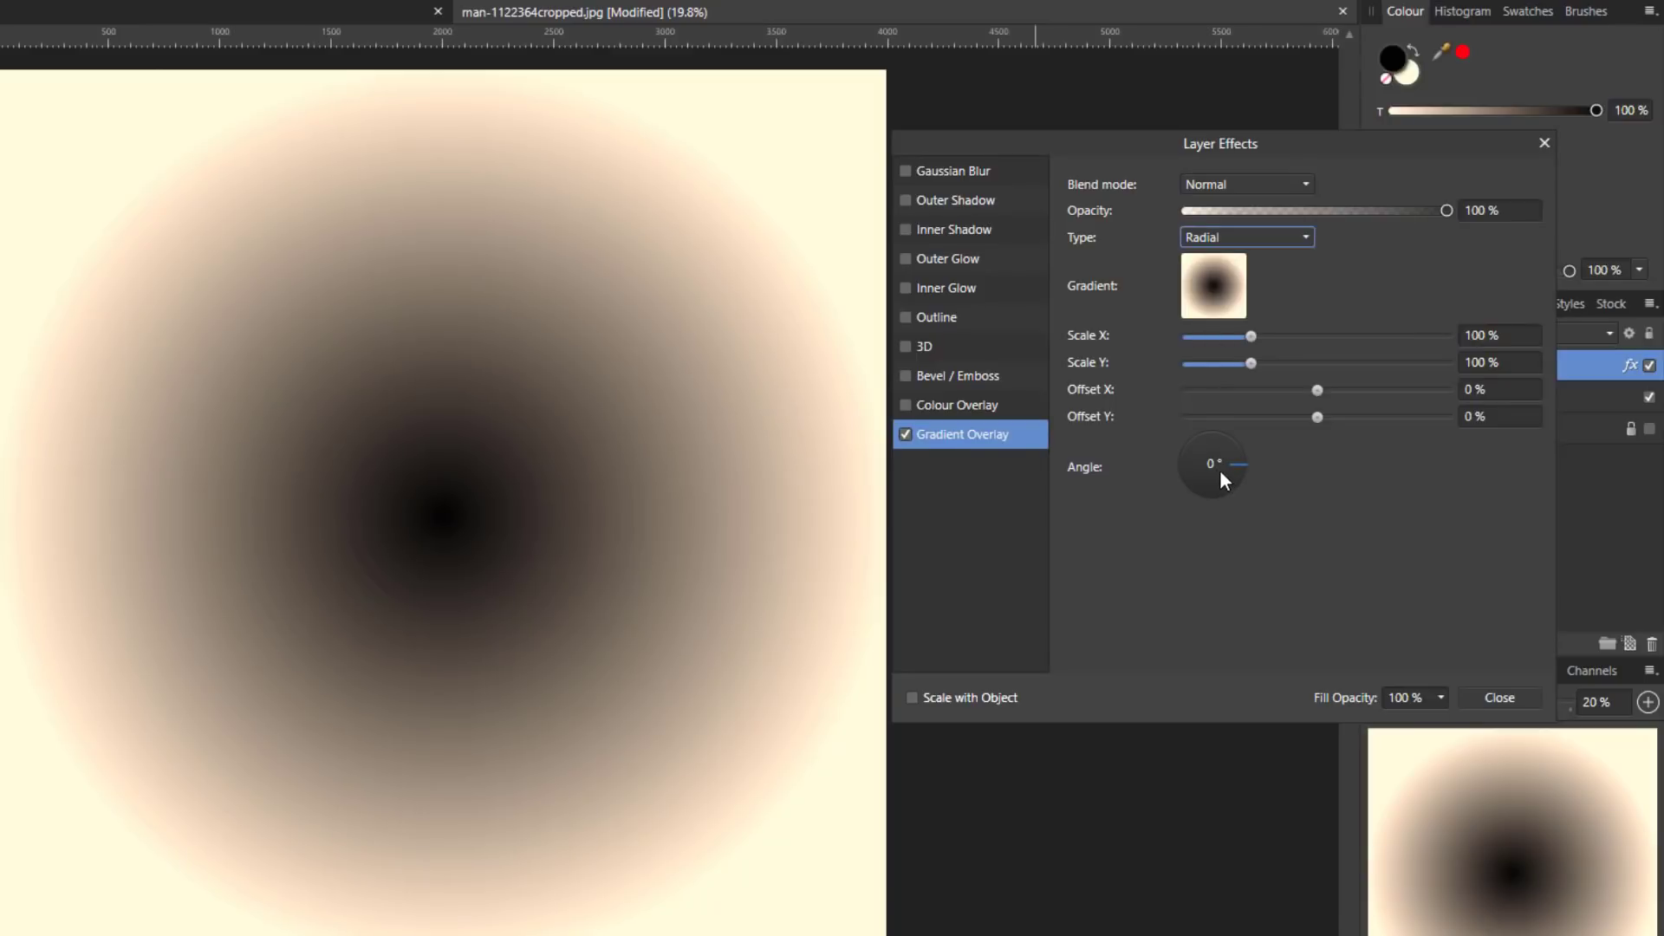
left_click_drag(1222, 453, 1212, 435)
left_click_drag(1256, 338, 1287, 342)
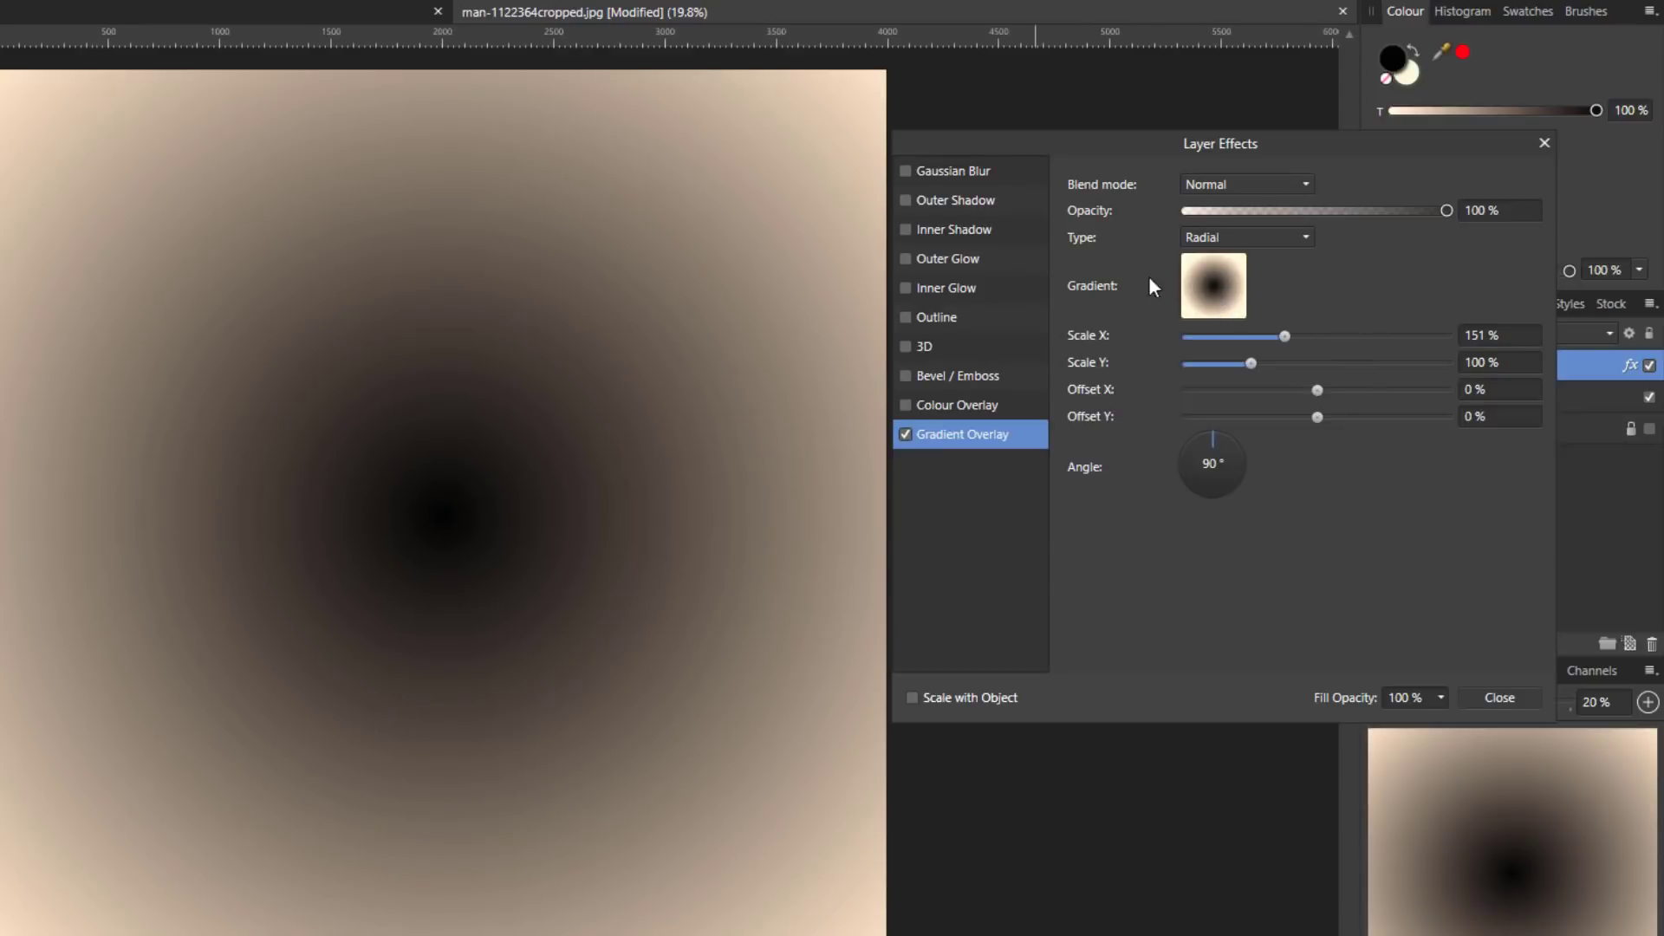
Set the gradient overlay's start stop (centre) colour to hex D3F3FF using RGB Hex Sliders
left_click(1216, 289)
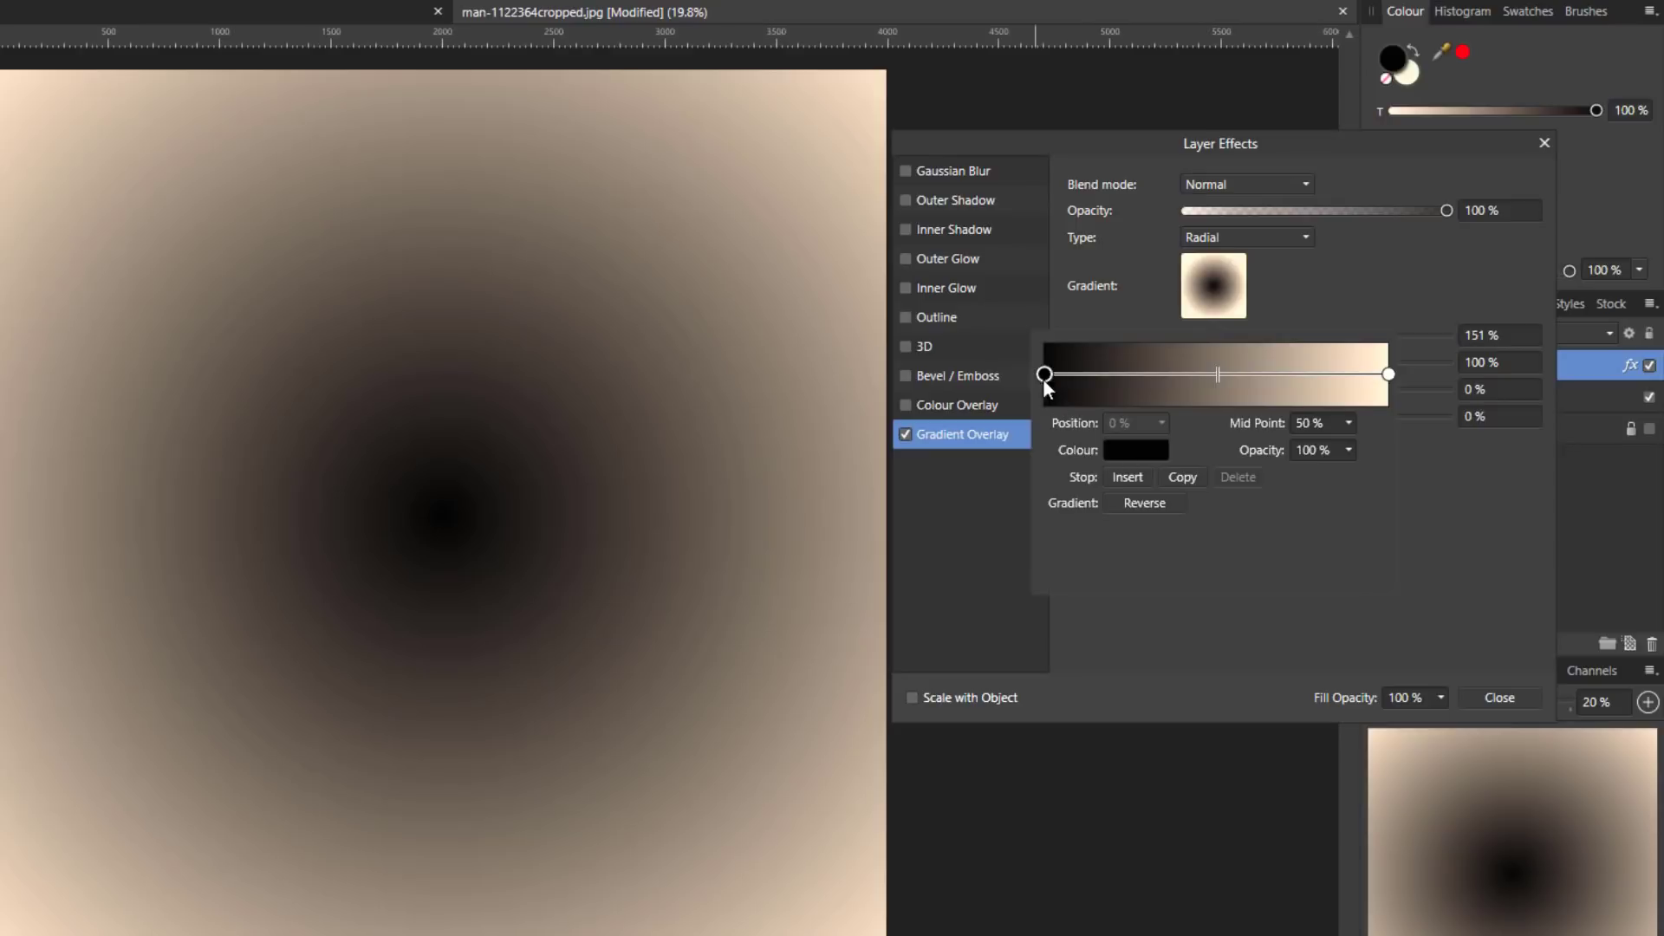
left_click(1138, 447)
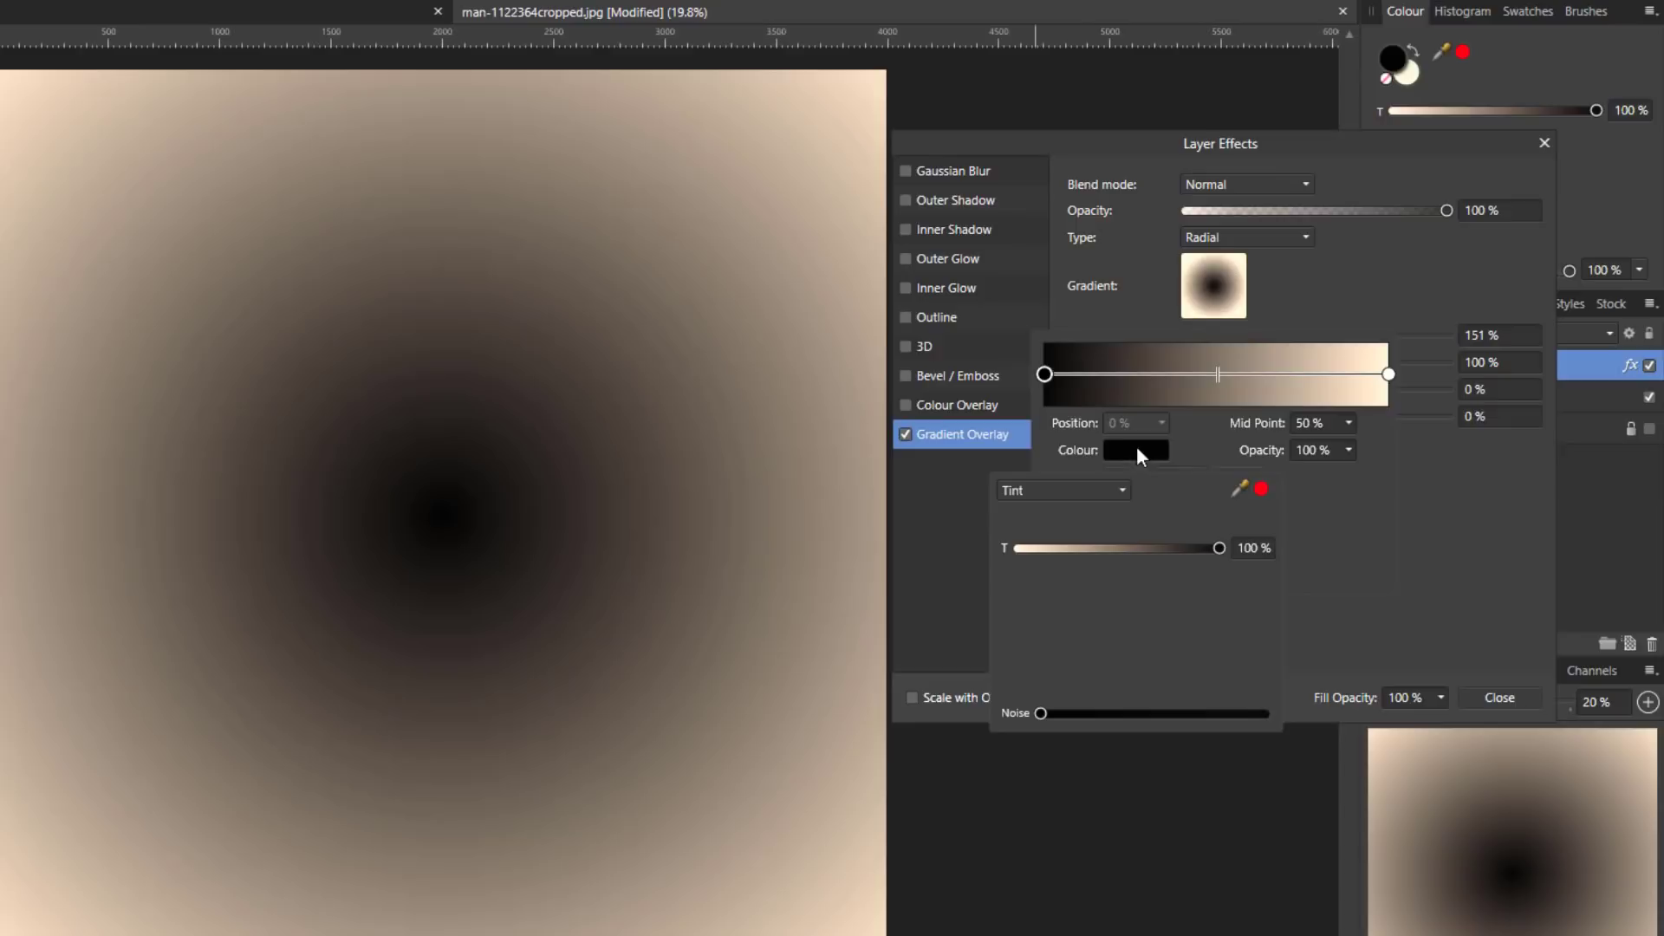
left_click(1122, 492)
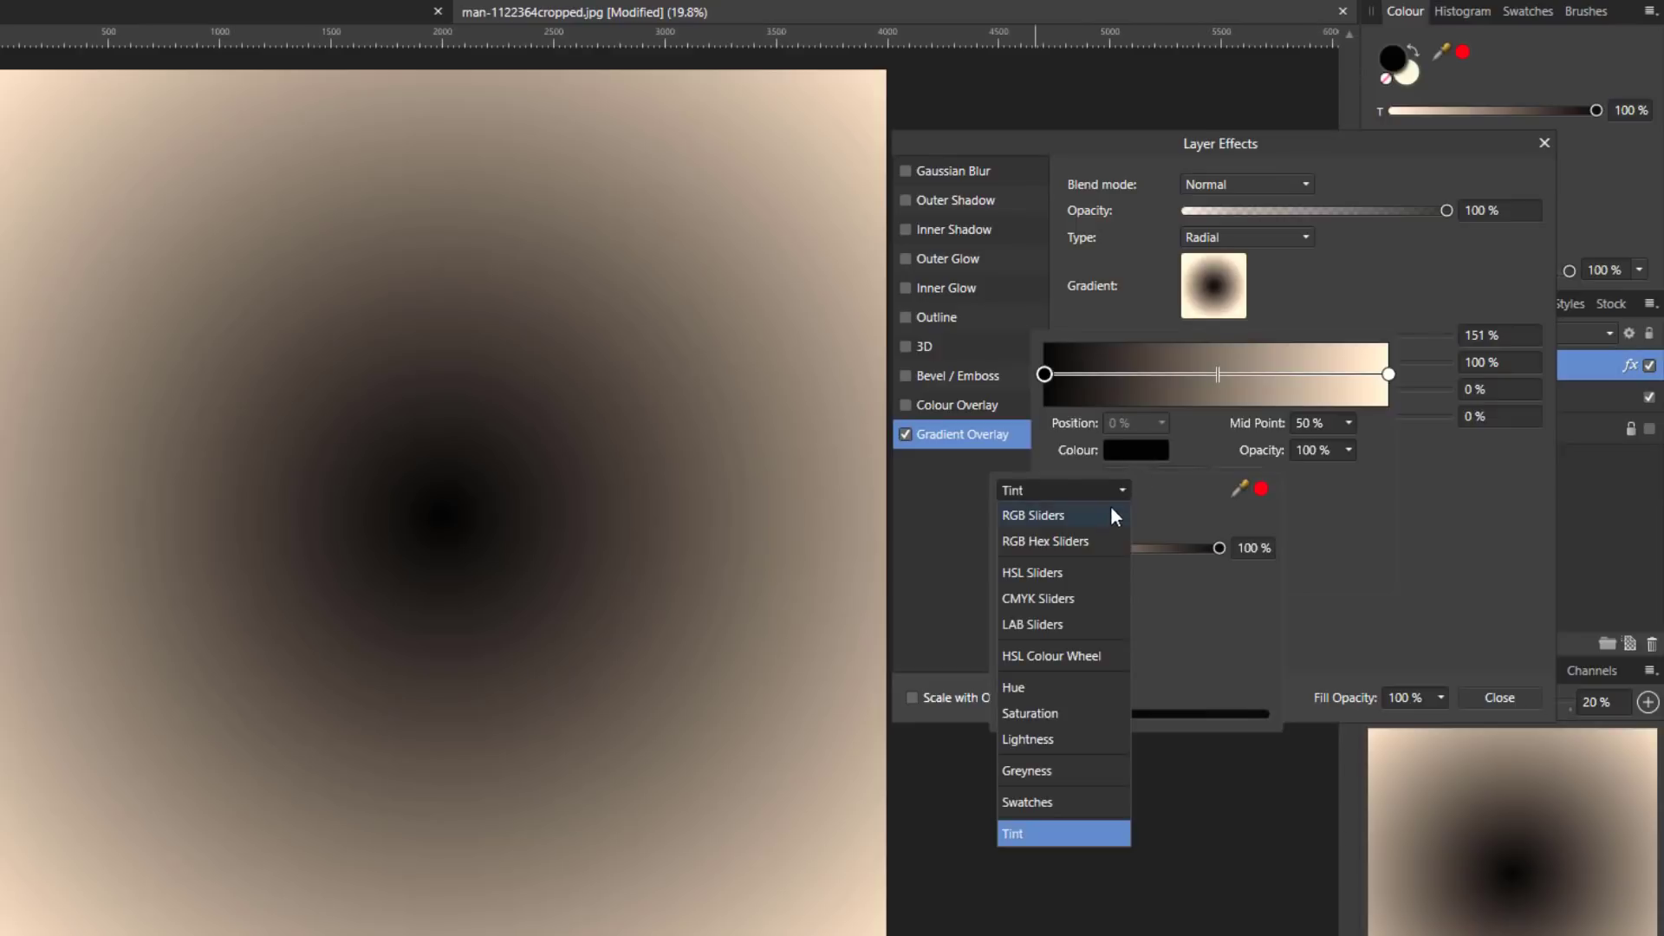
left_click(1039, 544)
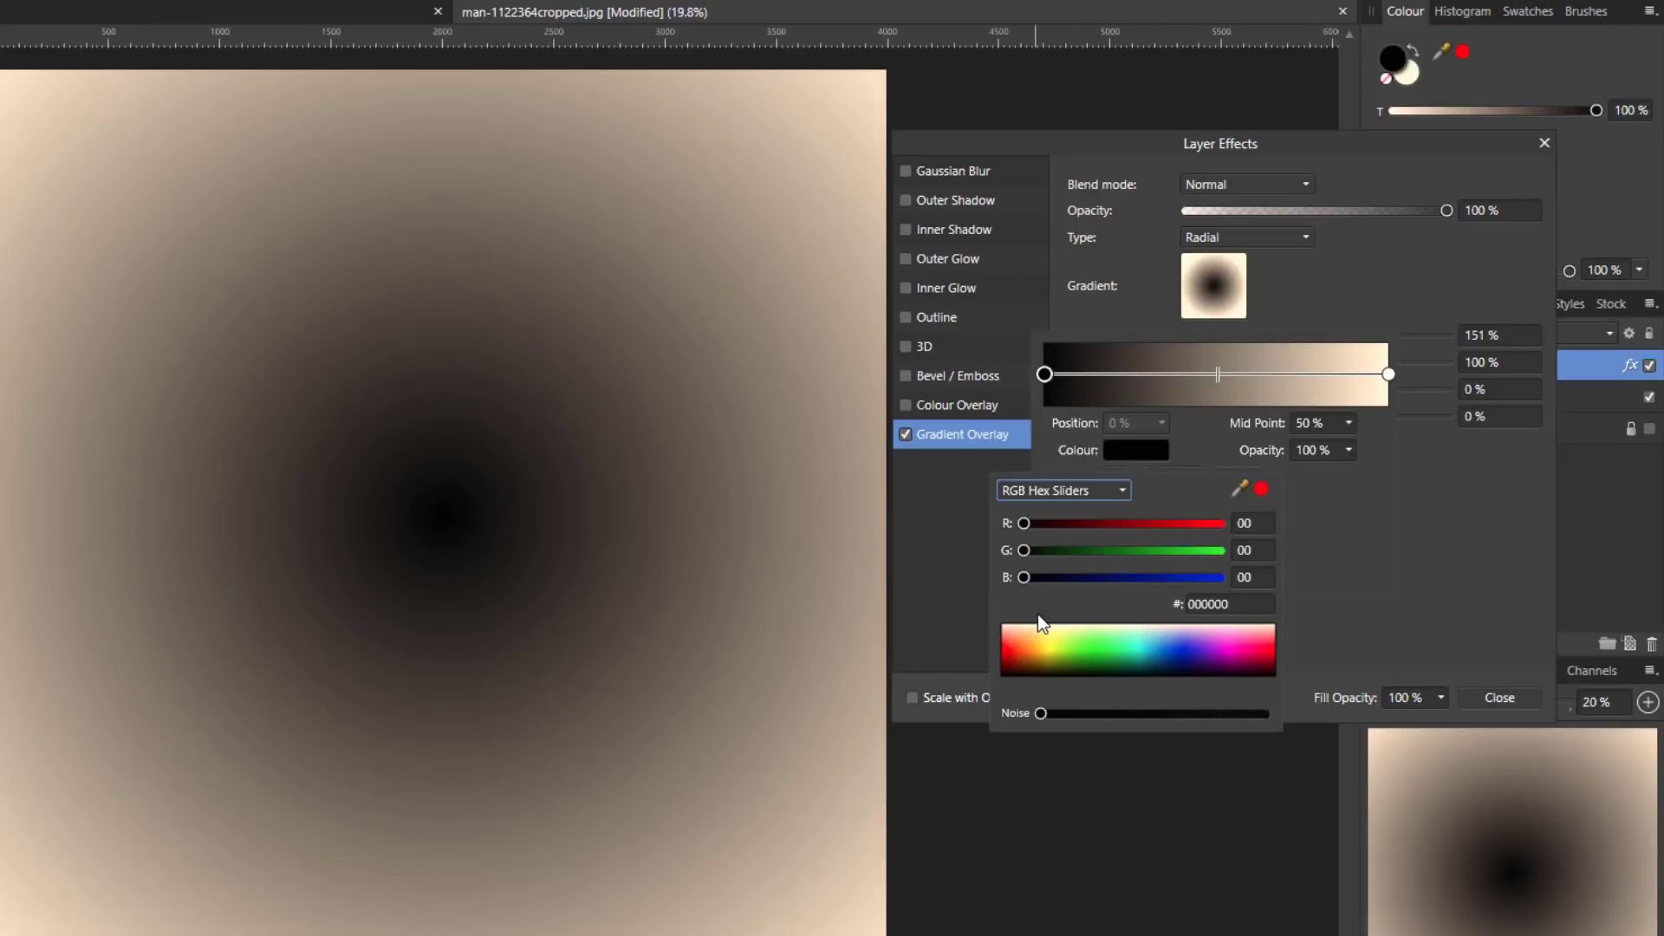
left_click(1215, 603)
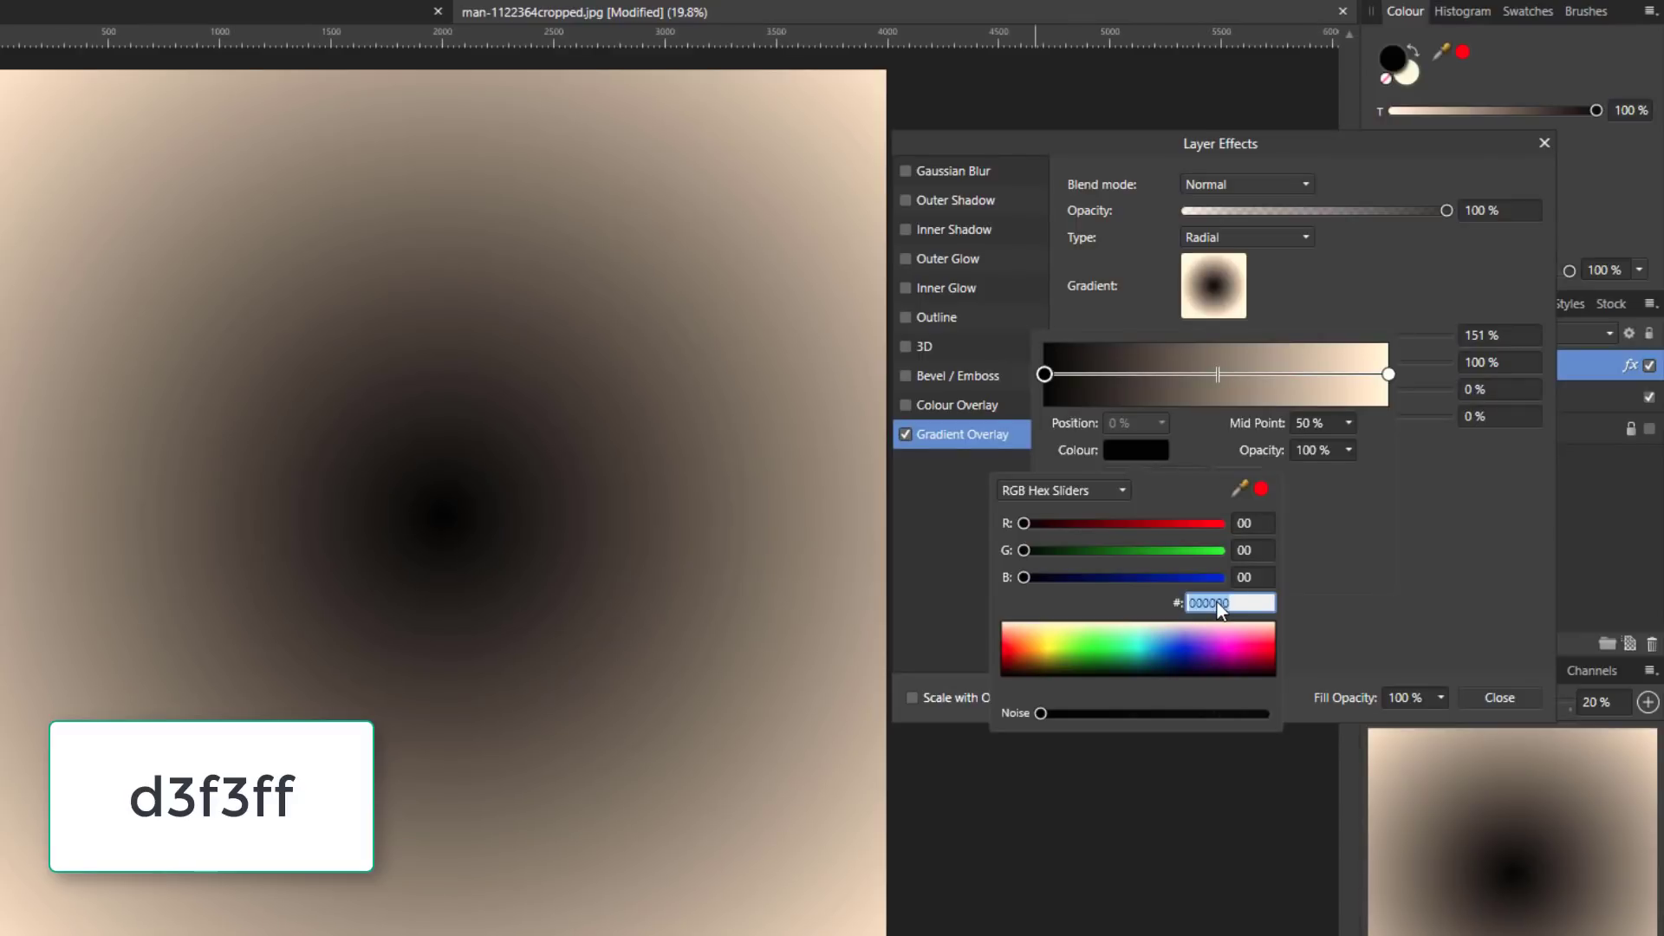
type("d3f3ff")
key("Return")
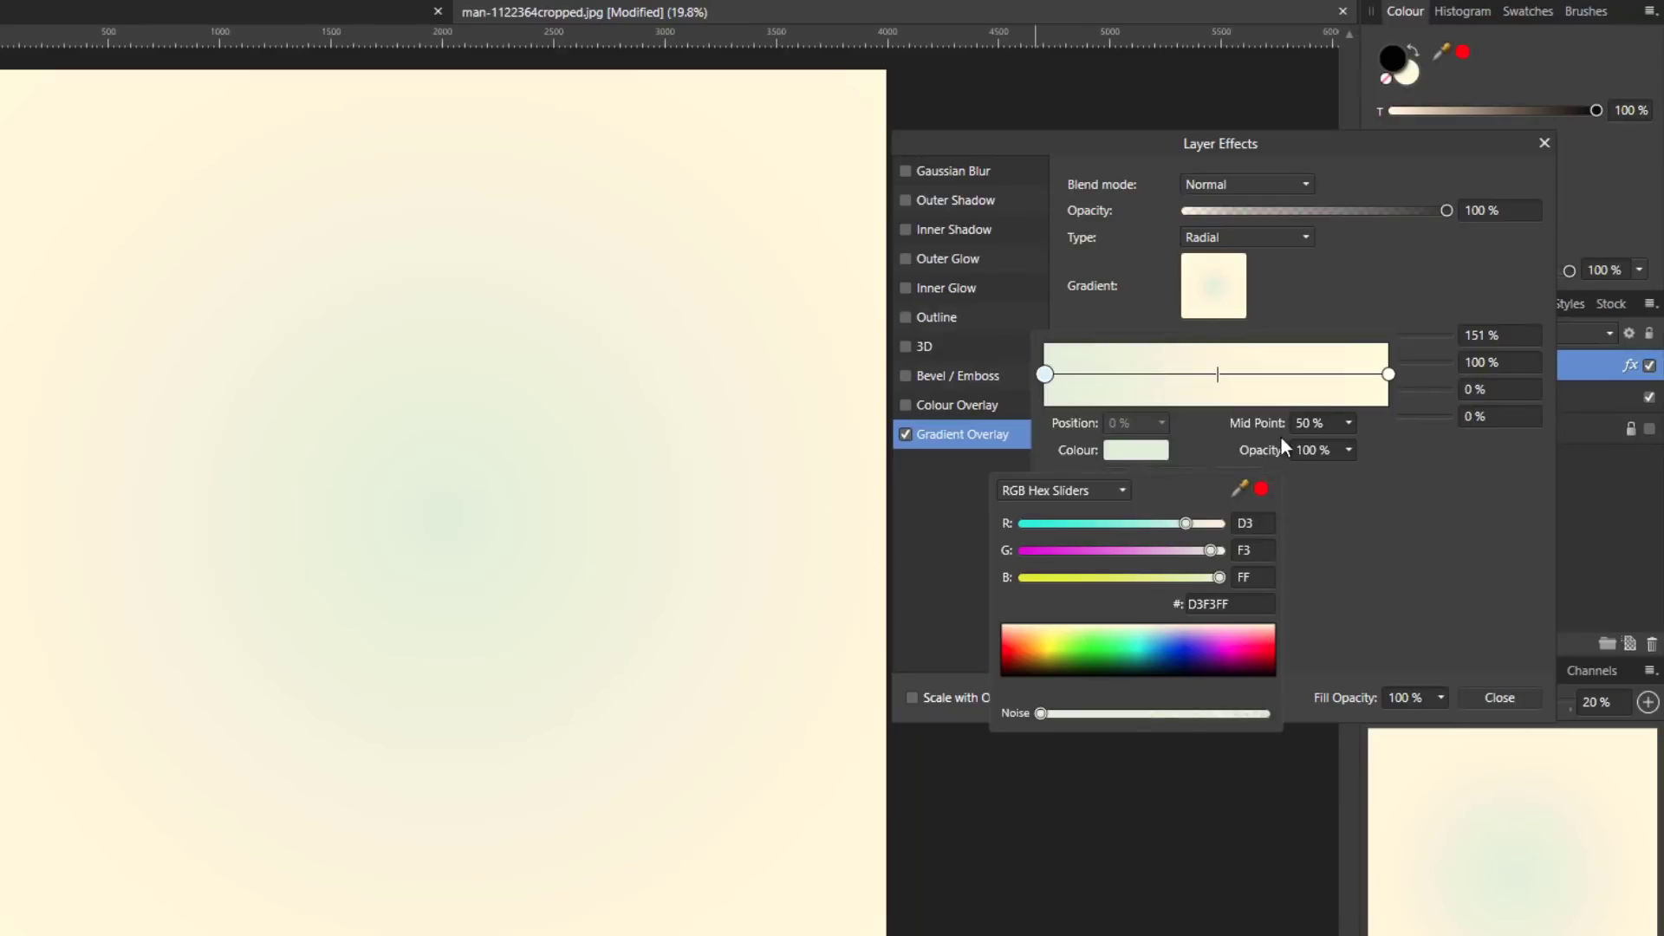
left_click(1356, 518)
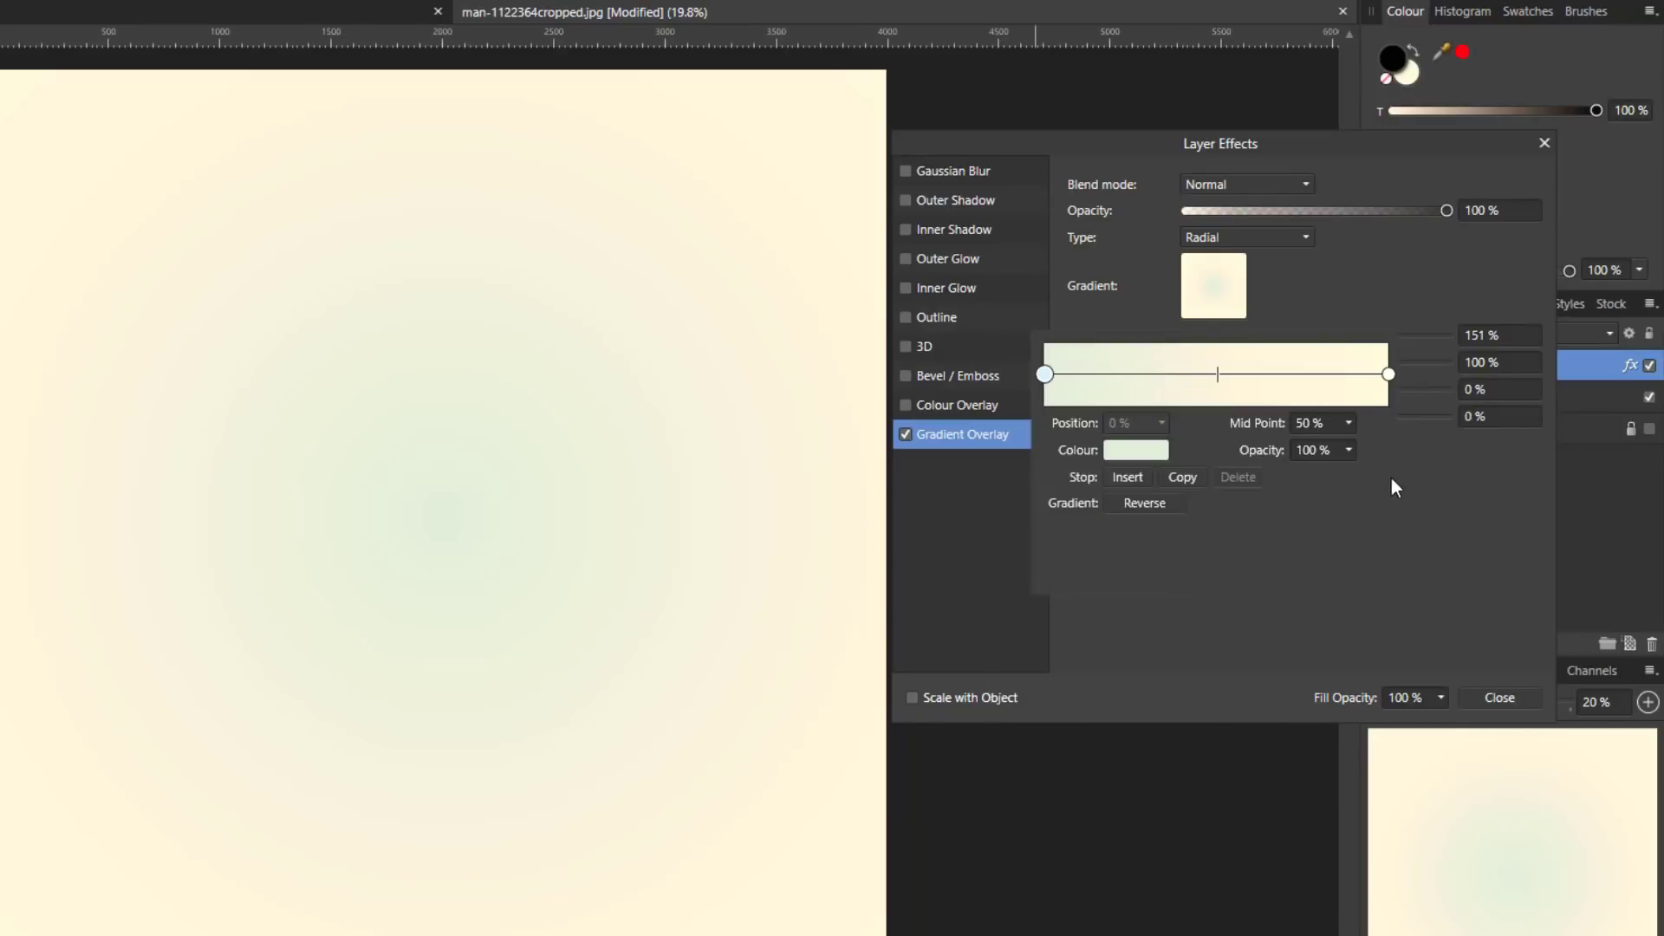
Set the gradient overlay's end stop (outer edge) colour to hex 002871
left_click(1390, 374)
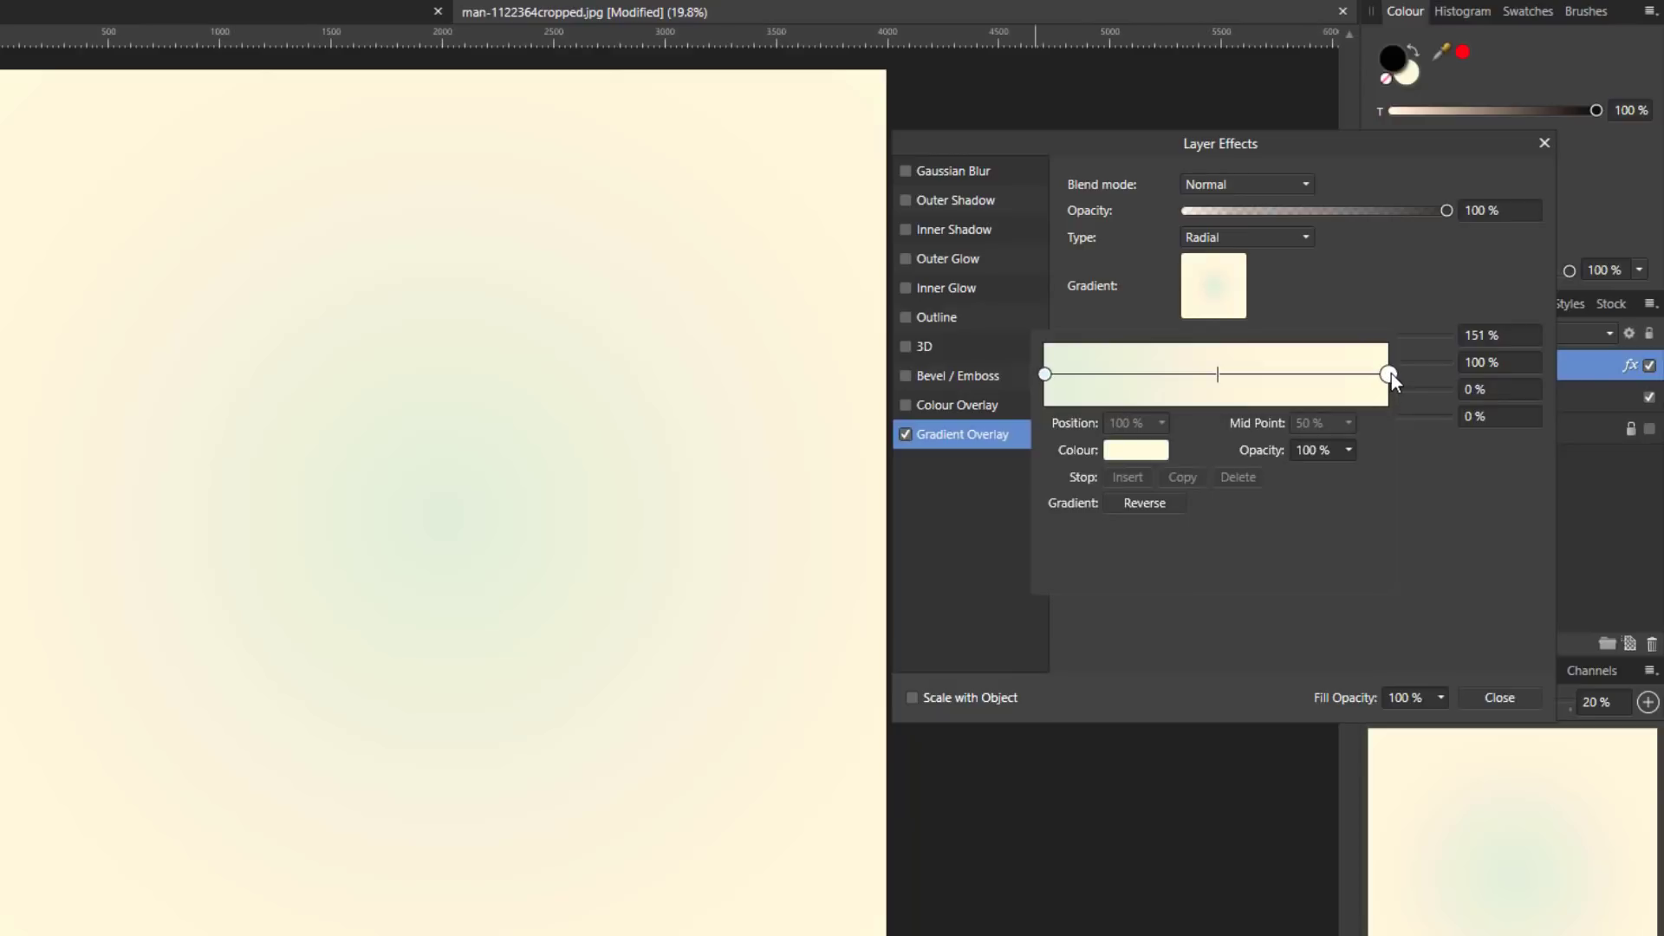
left_click(1137, 451)
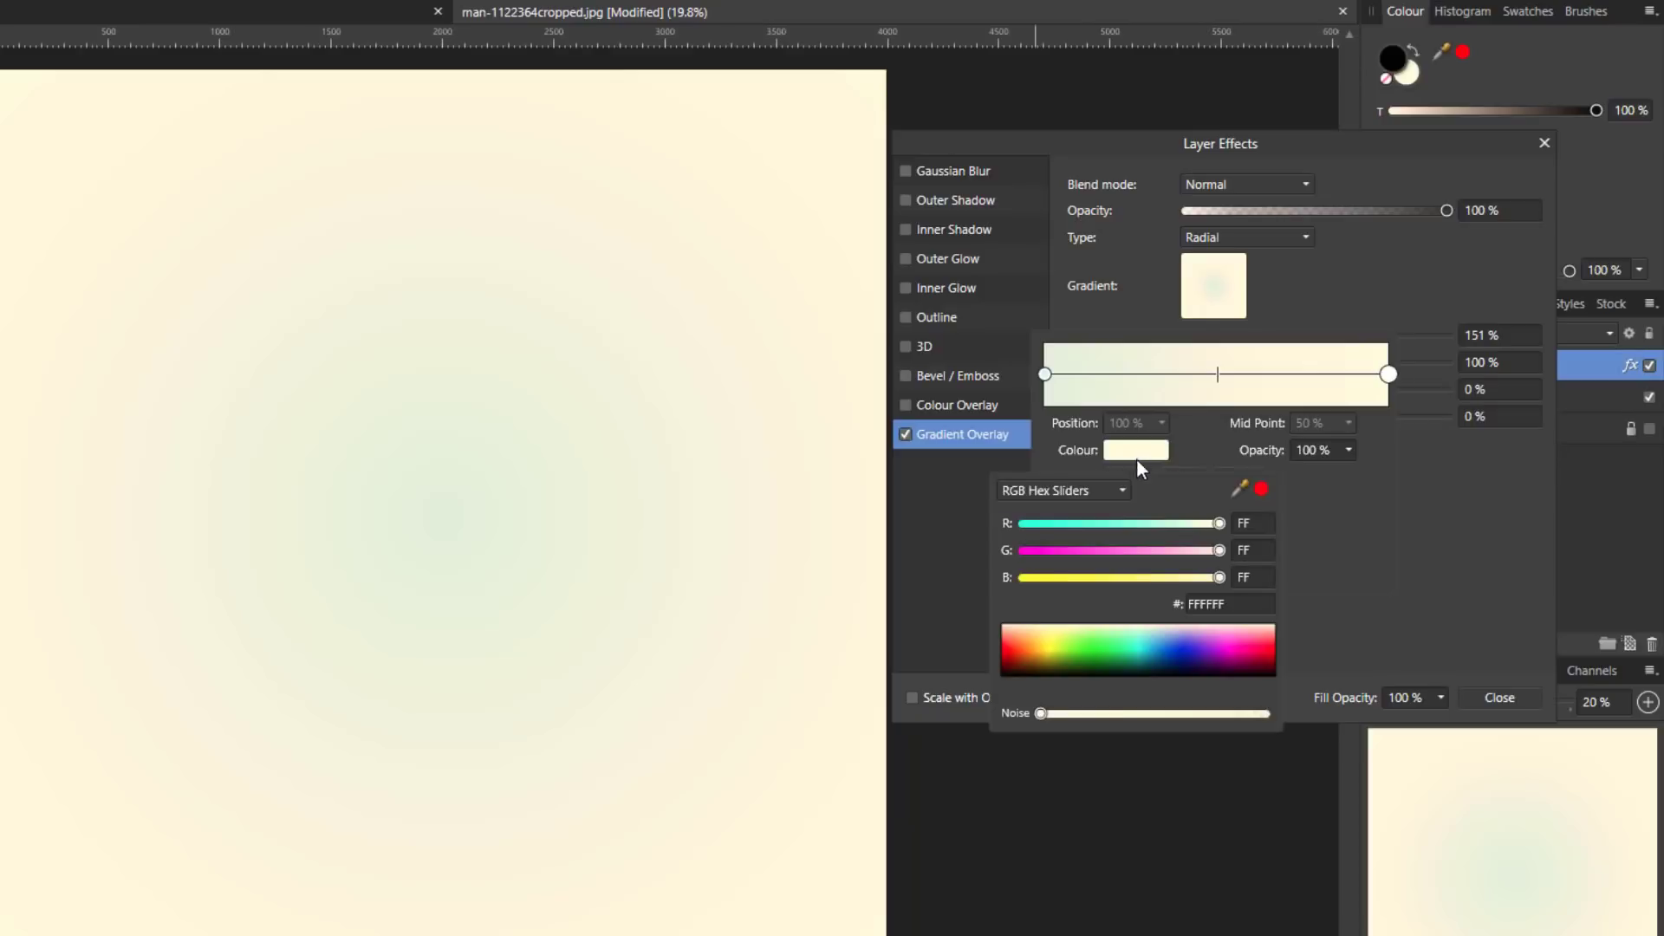
left_click(1222, 602)
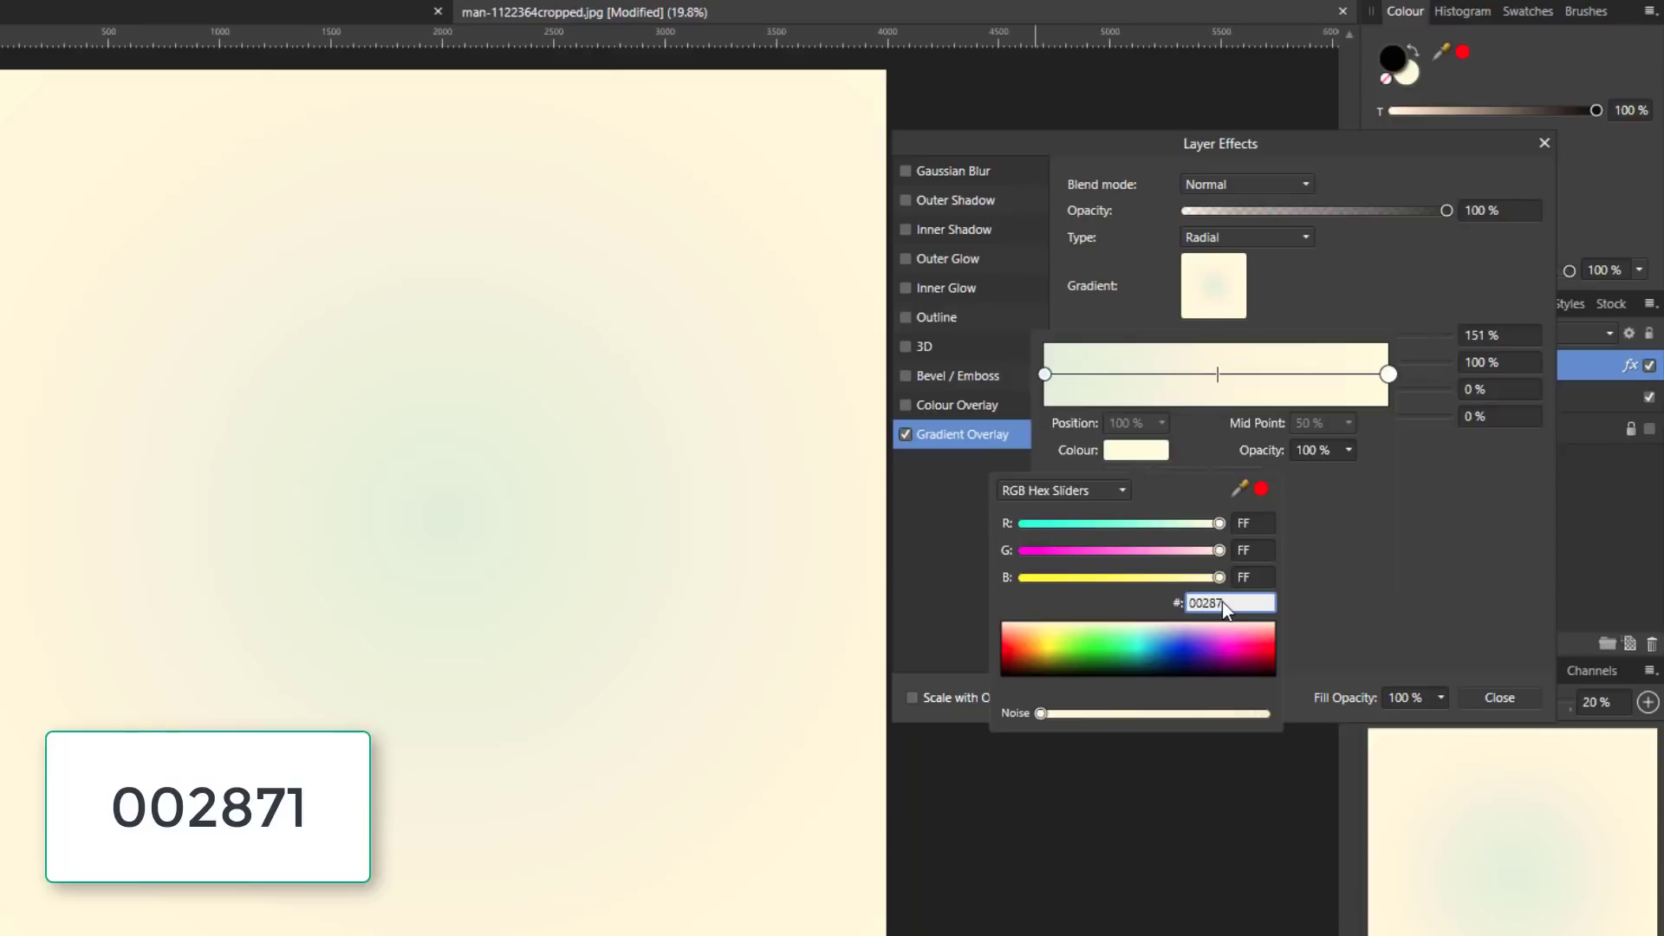
type("1")
key("Return")
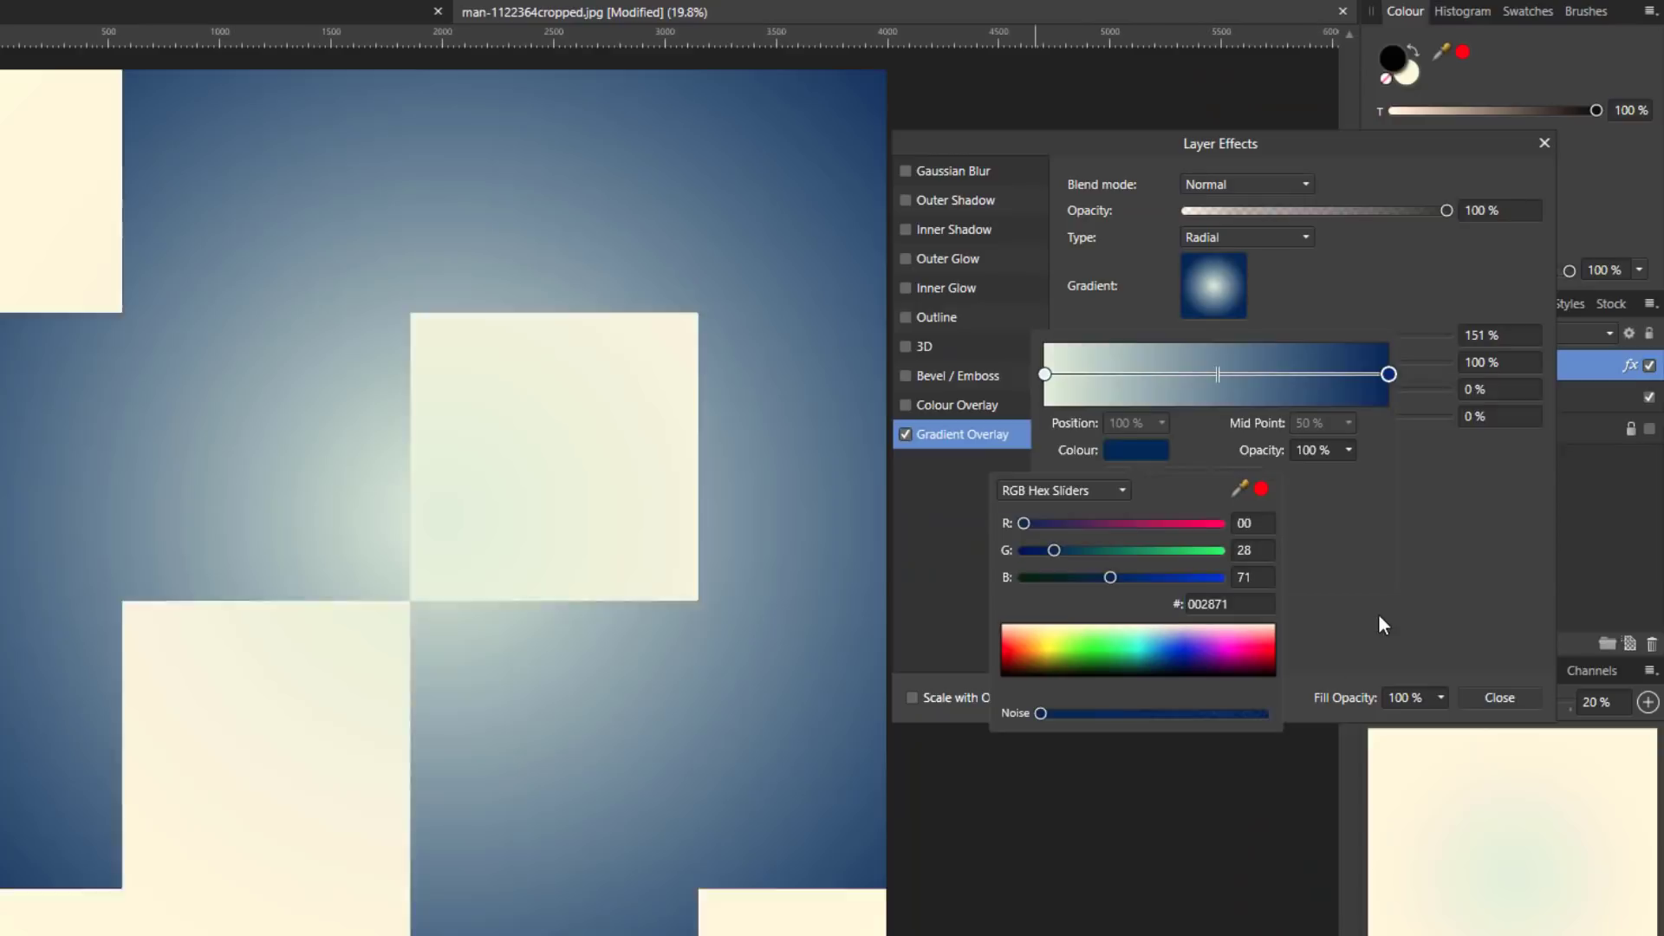
left_click(1461, 556)
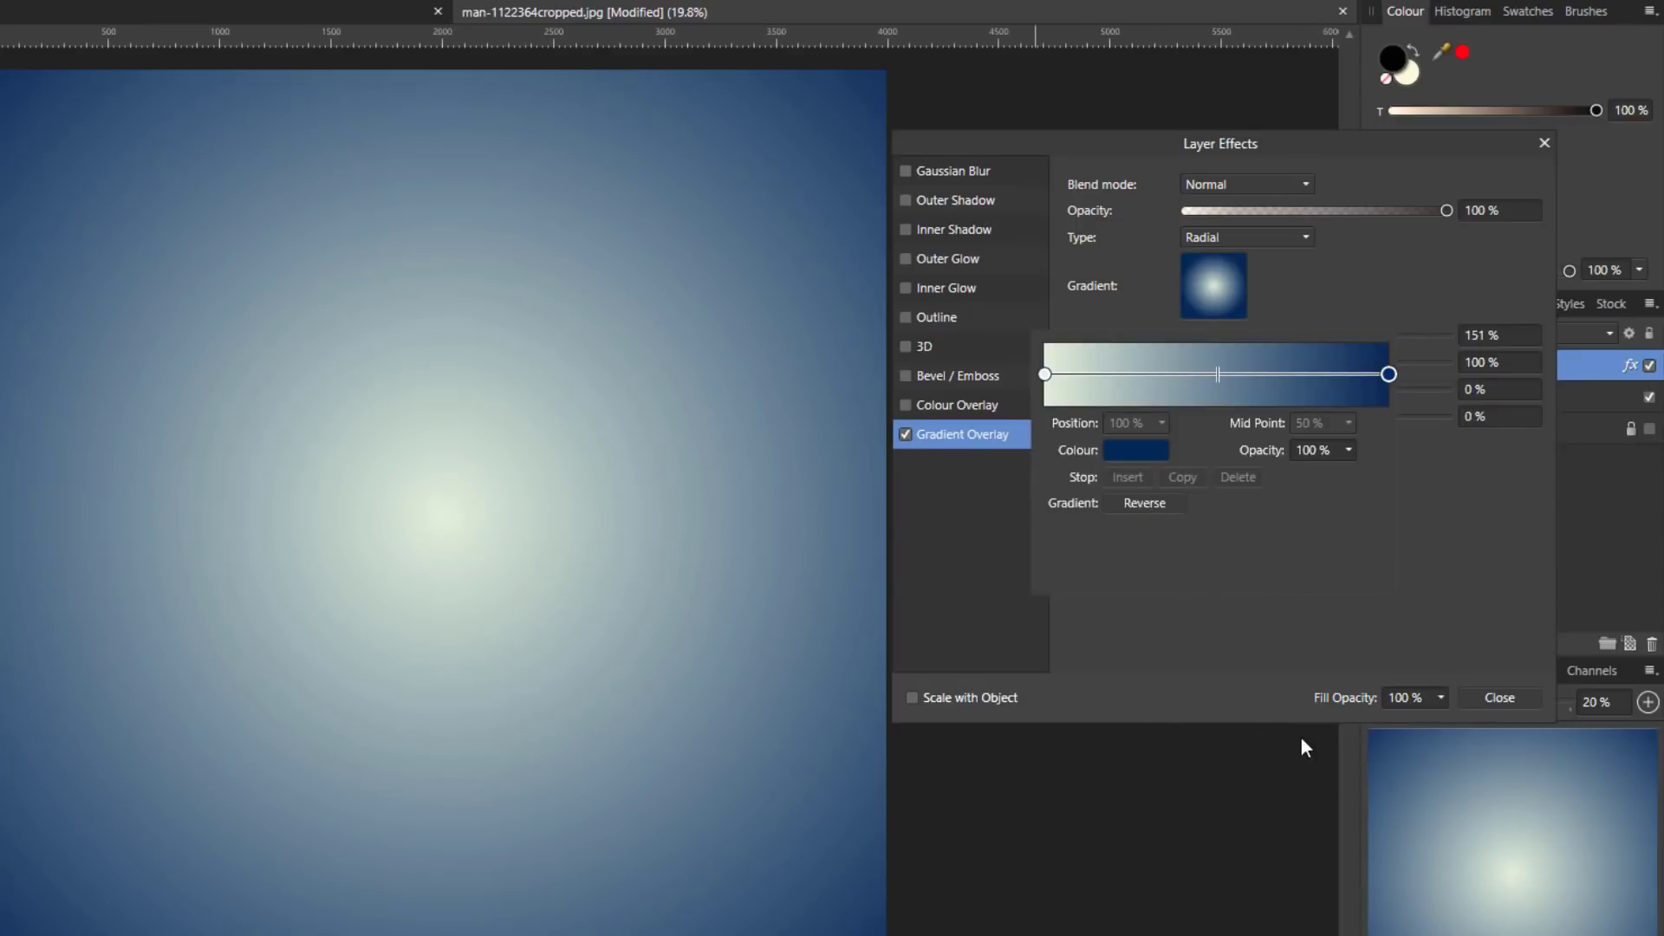
Close the gradient and layer effects settings and move the gradient pixel layer directly beneath the man group
left_click(1432, 556)
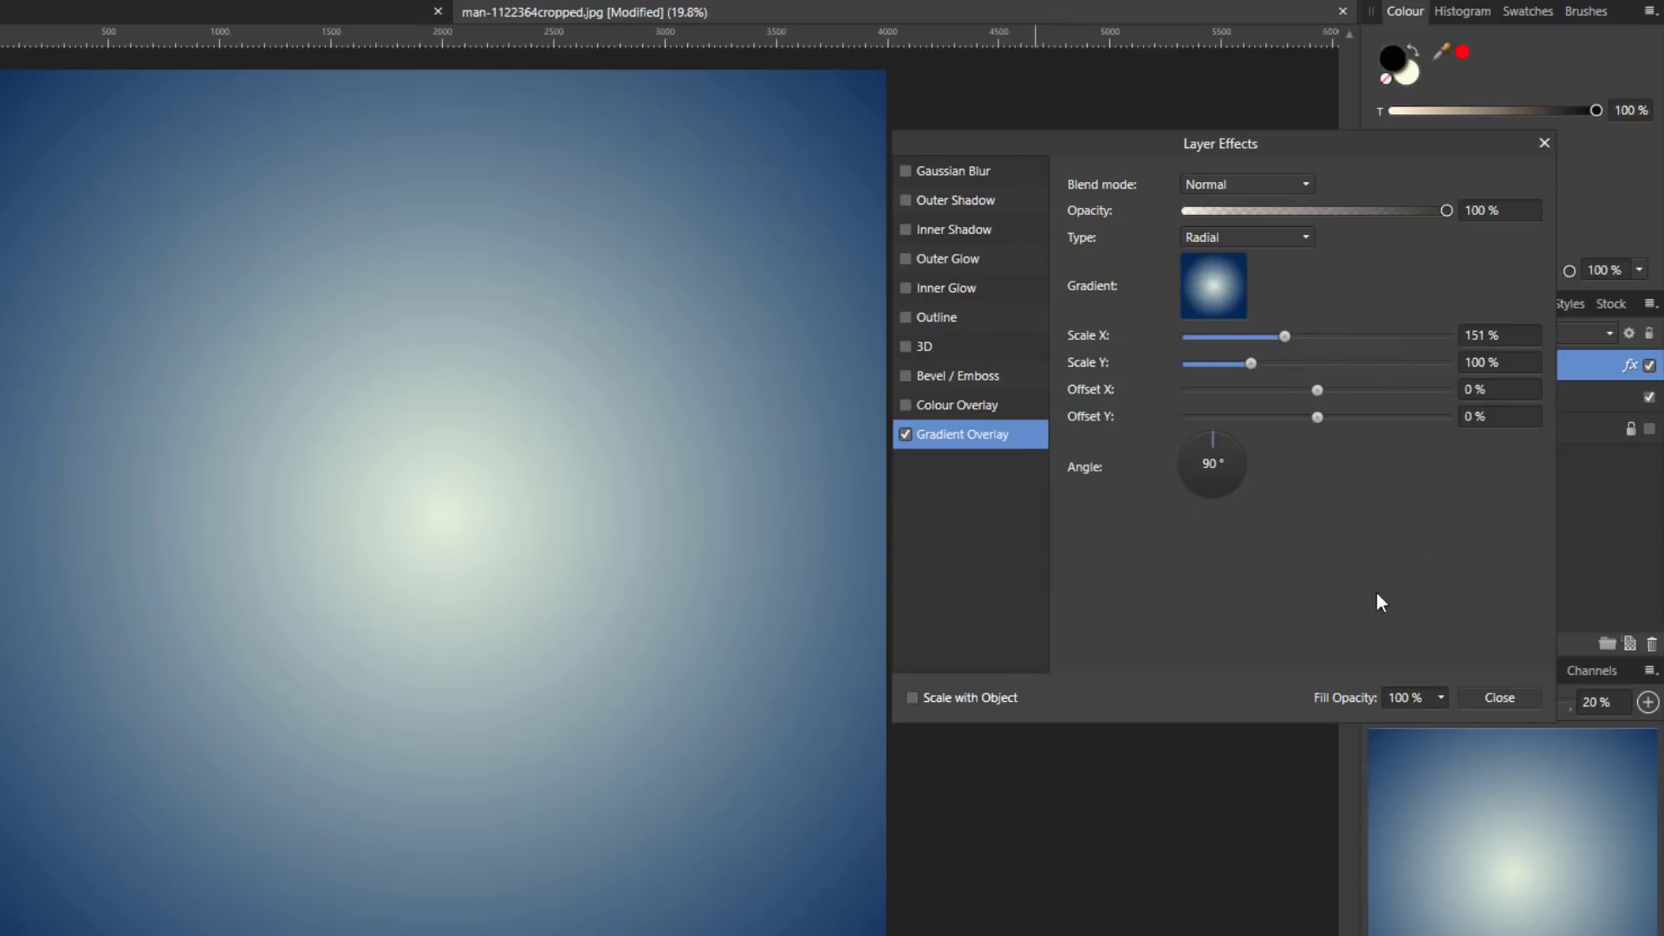
left_click(1502, 698)
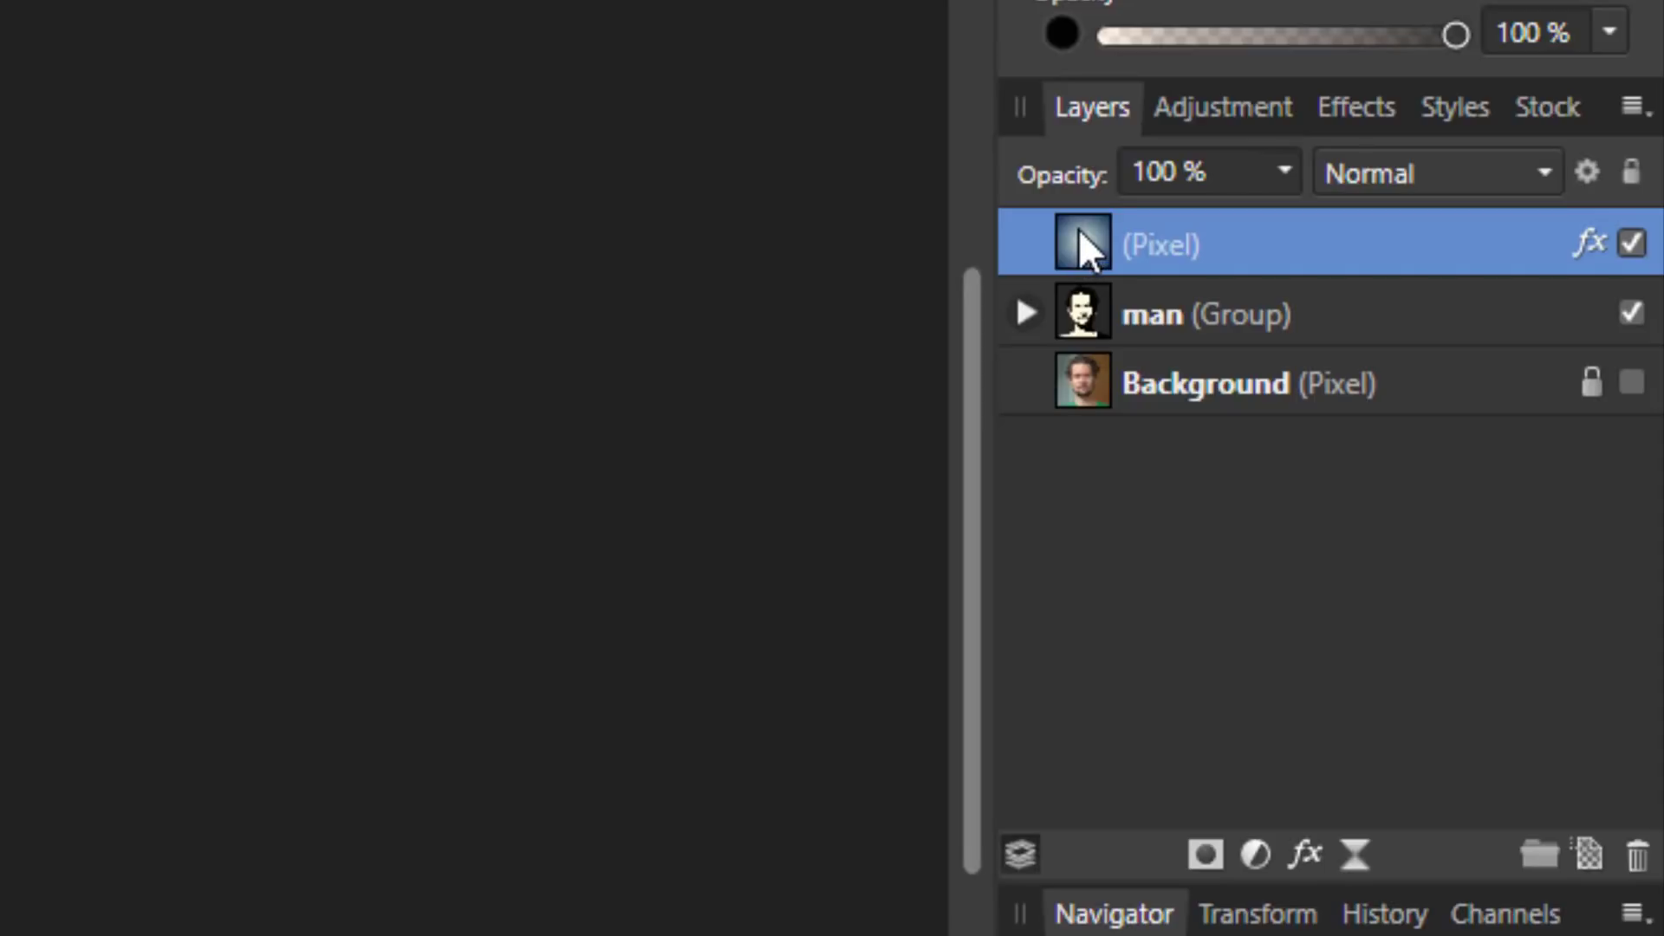
left_click_drag(1081, 231, 1089, 355)
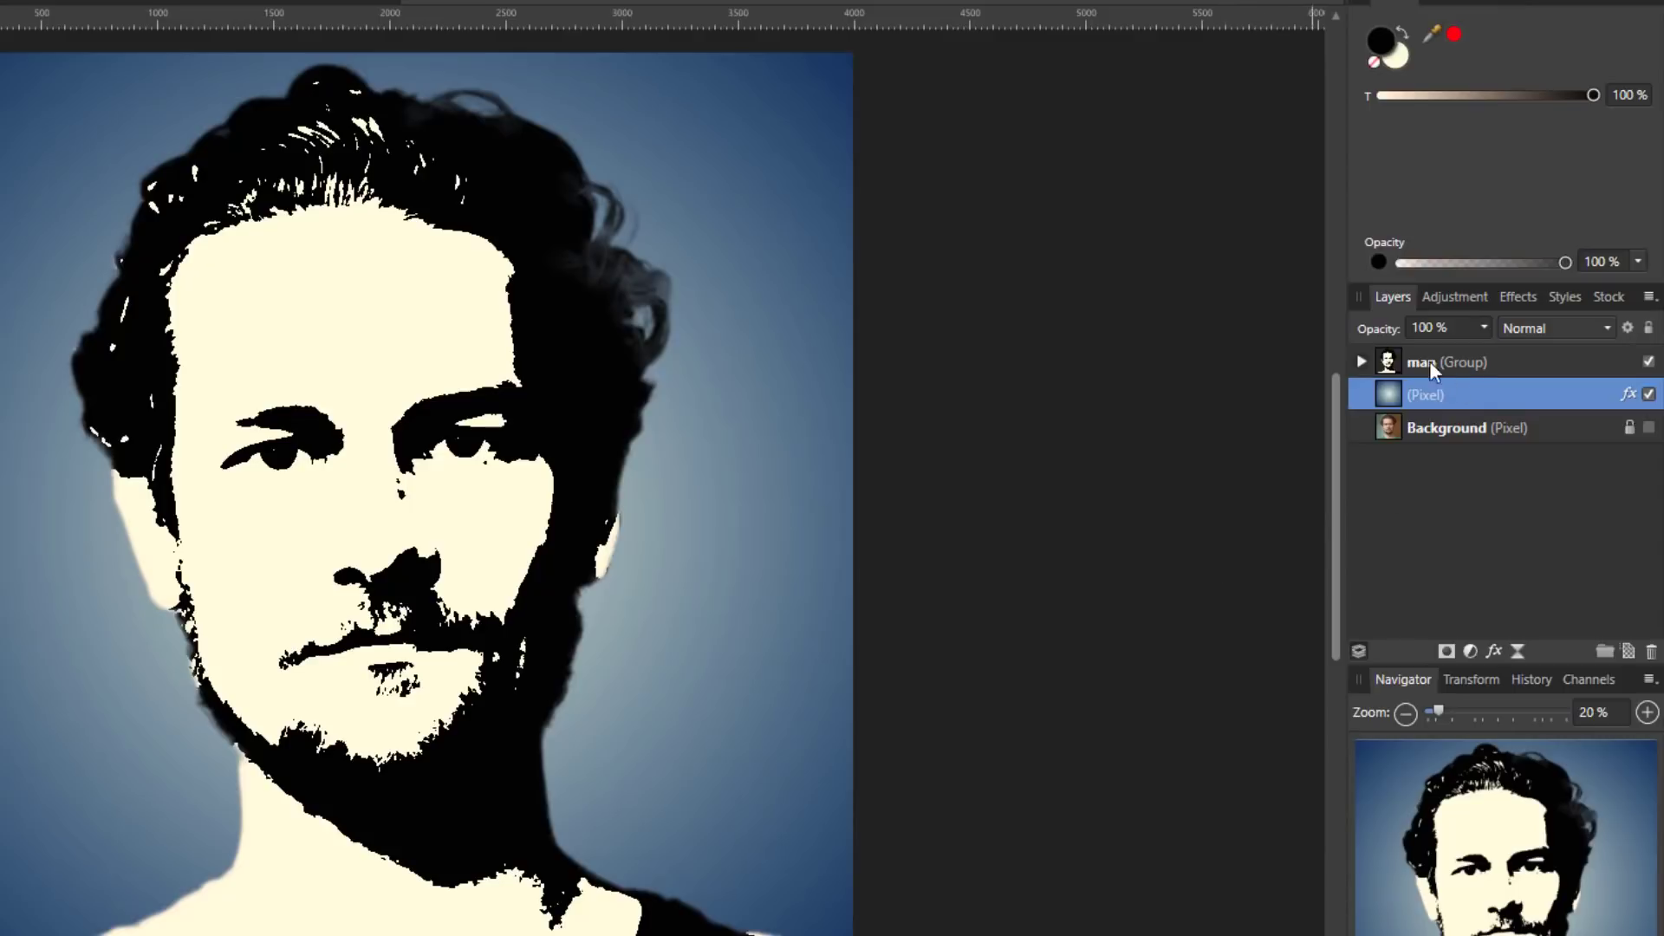
Copy the Background layer from papertexture-2061711.jpg and paste it above the man group in man-1122364cropped.jpg
left_click(1387, 362)
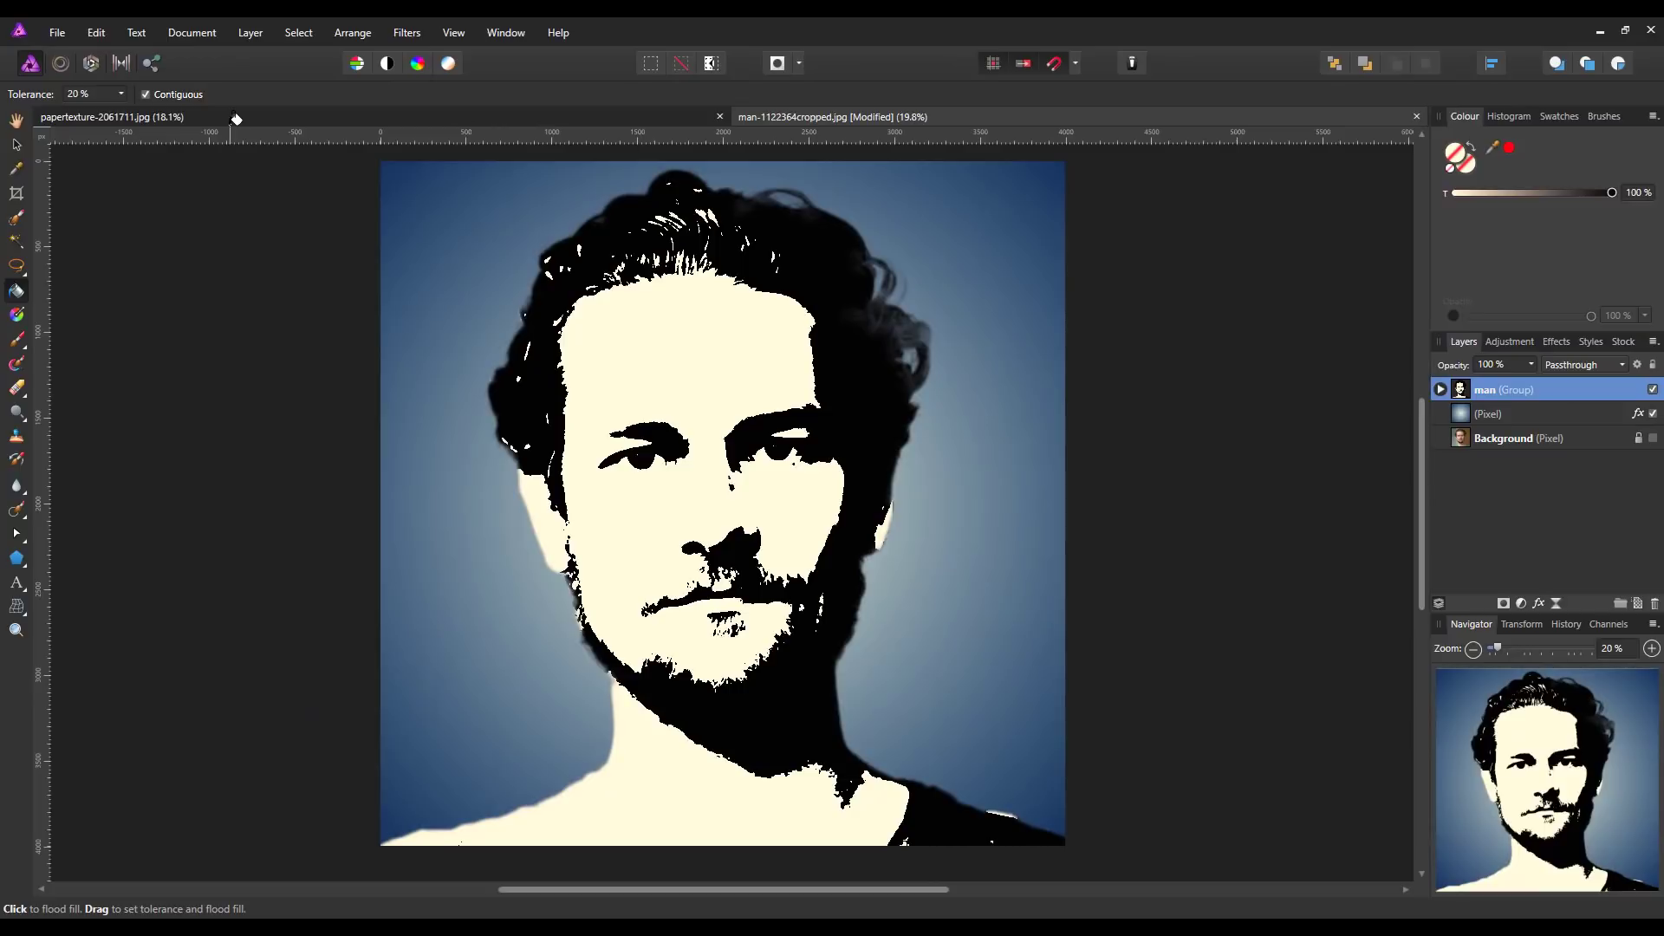
left_click(16, 144)
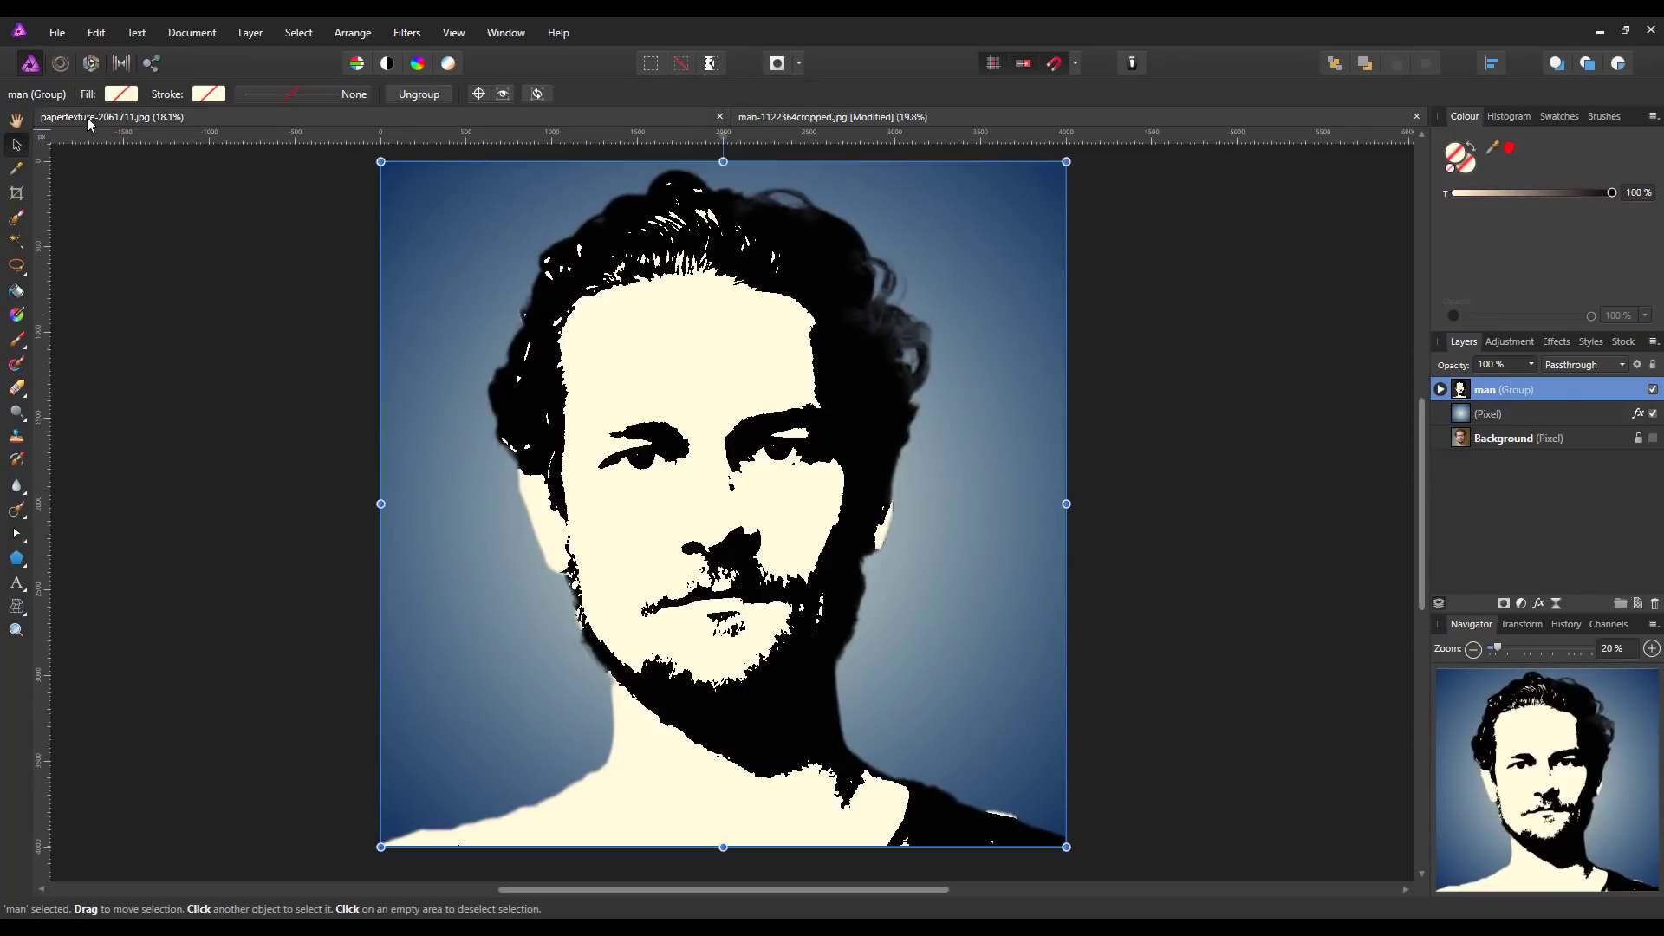
left_click(315, 117)
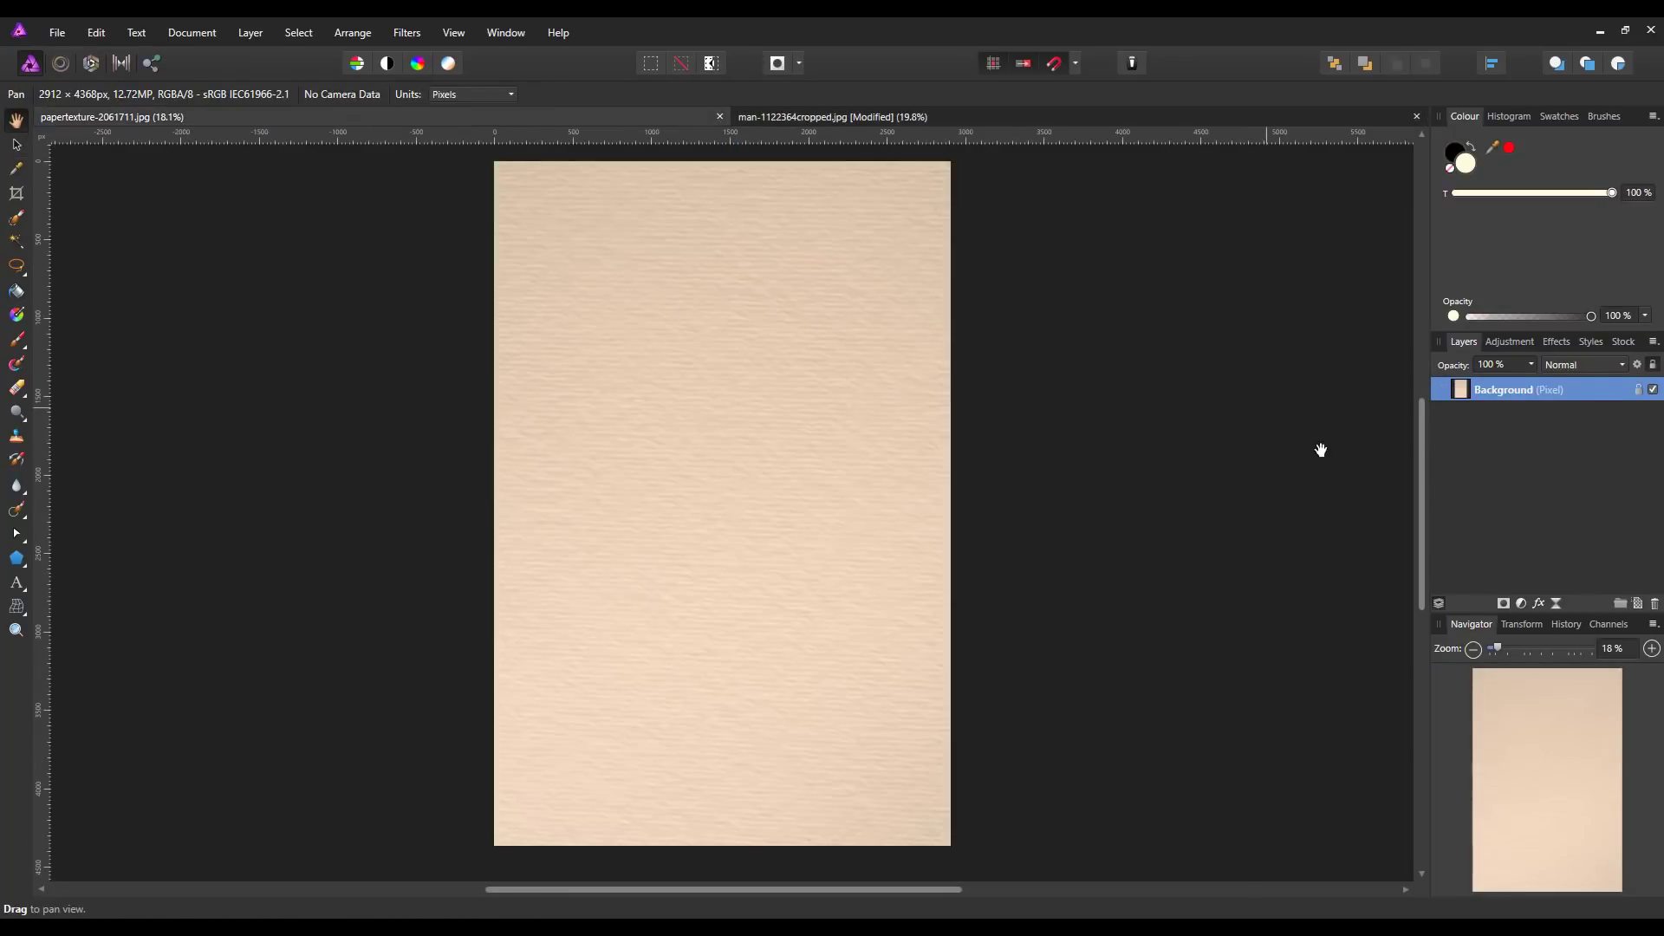
right_click(1543, 395)
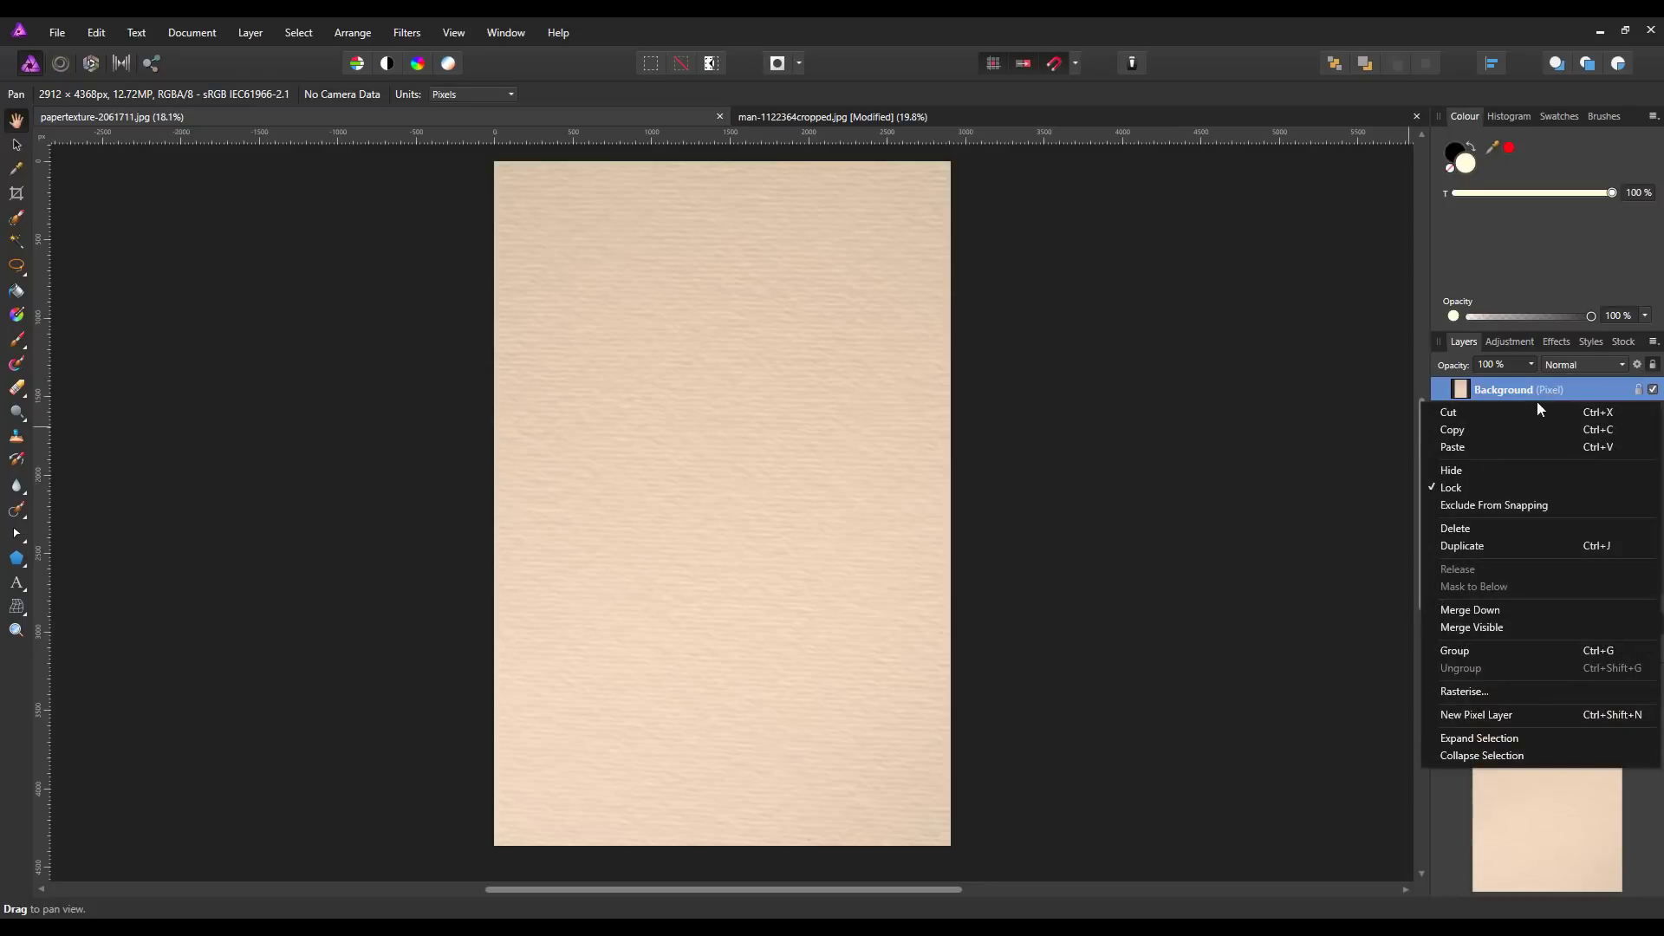
left_click(1485, 430)
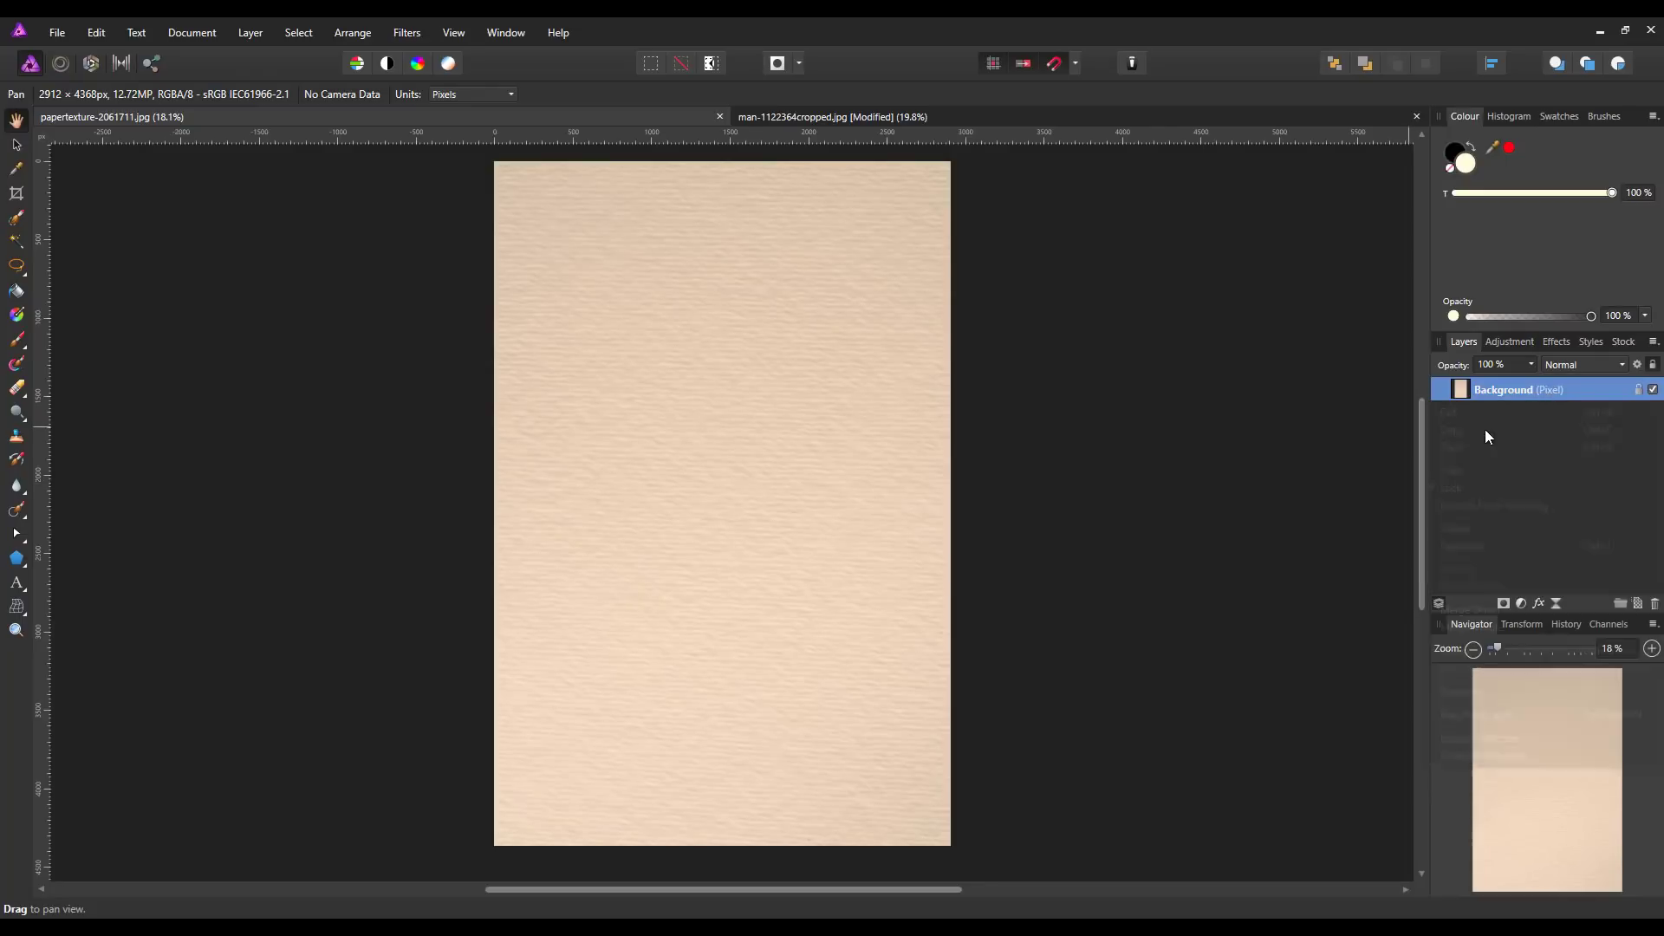
left_click(971, 116)
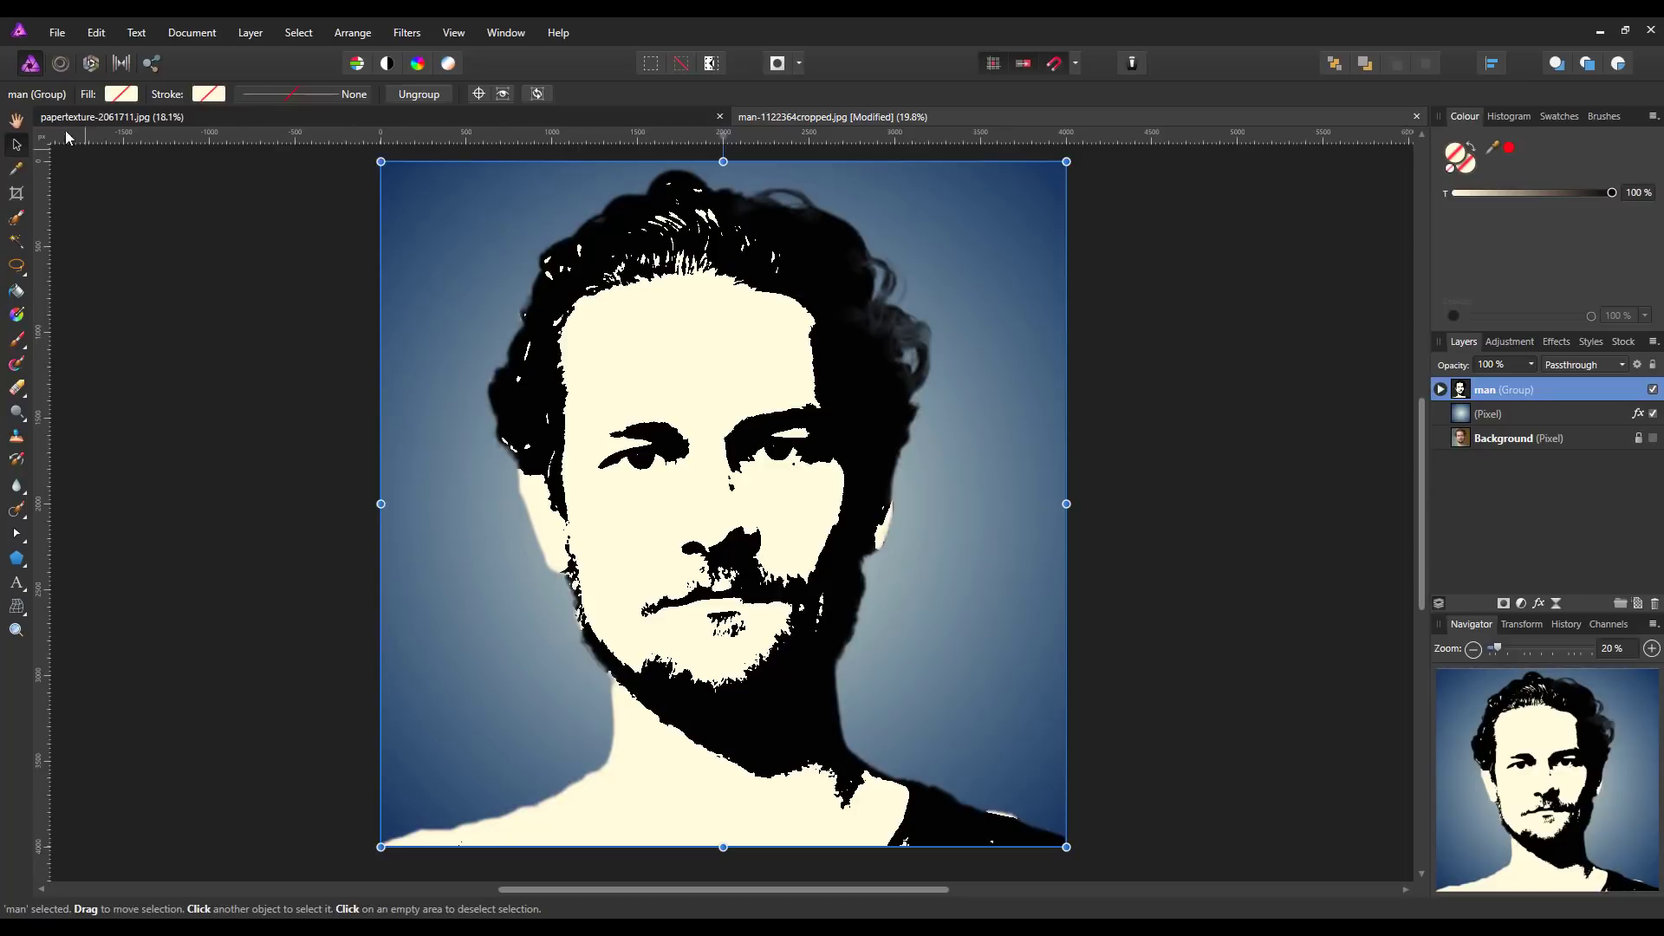
left_click(96, 32)
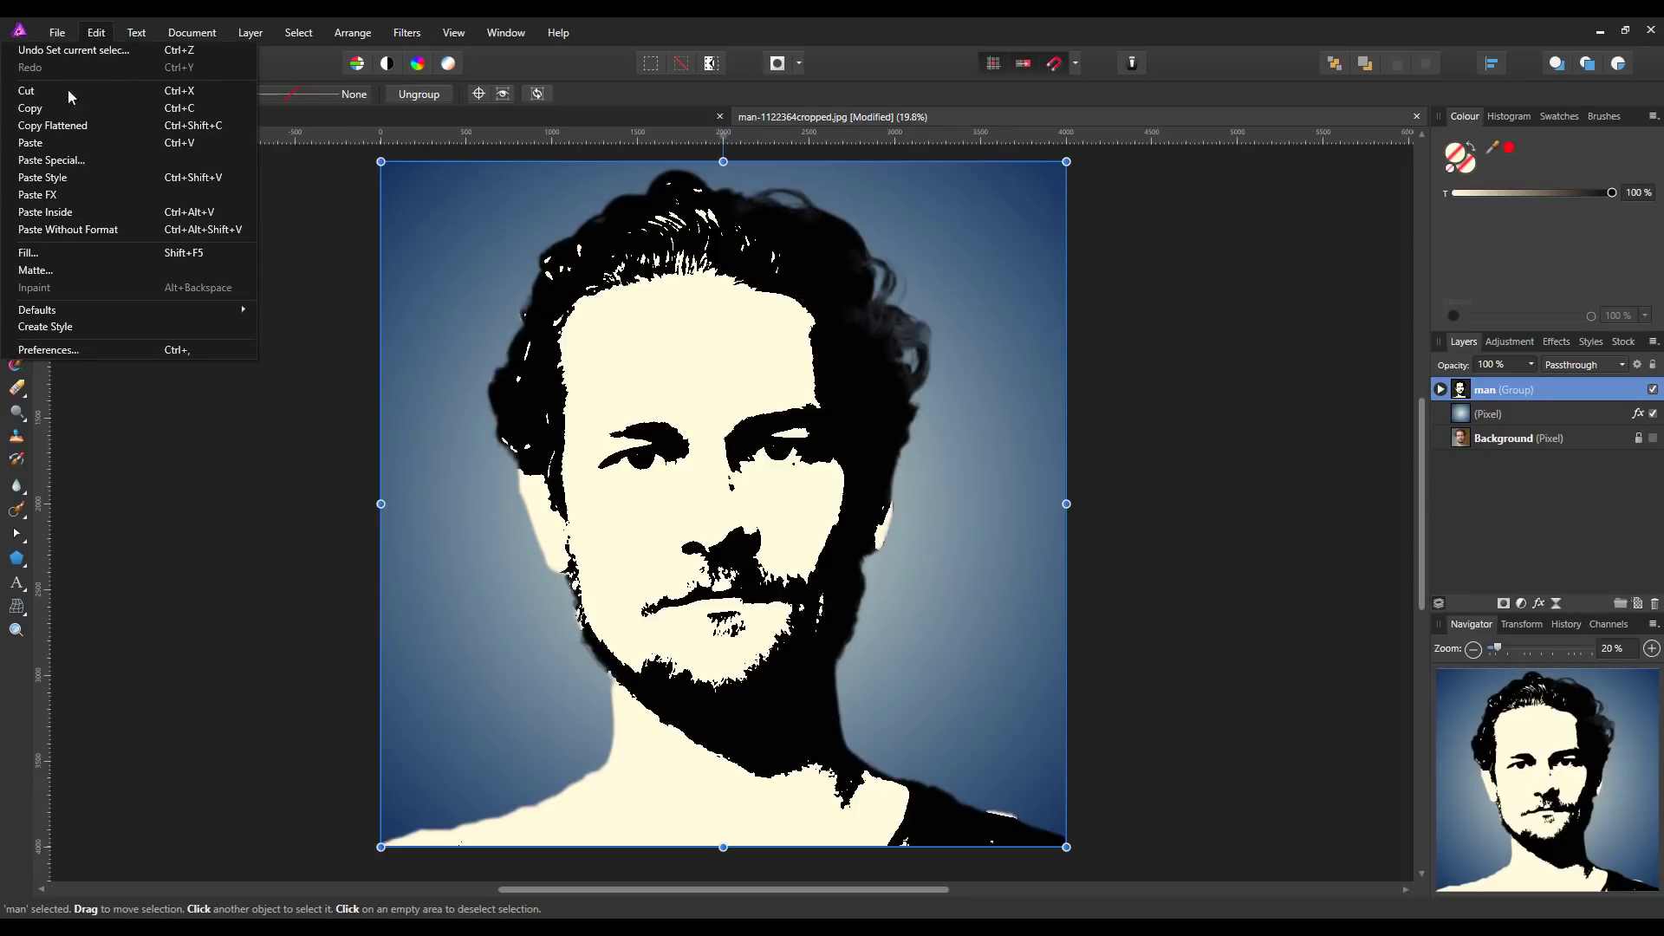
left_click(30, 143)
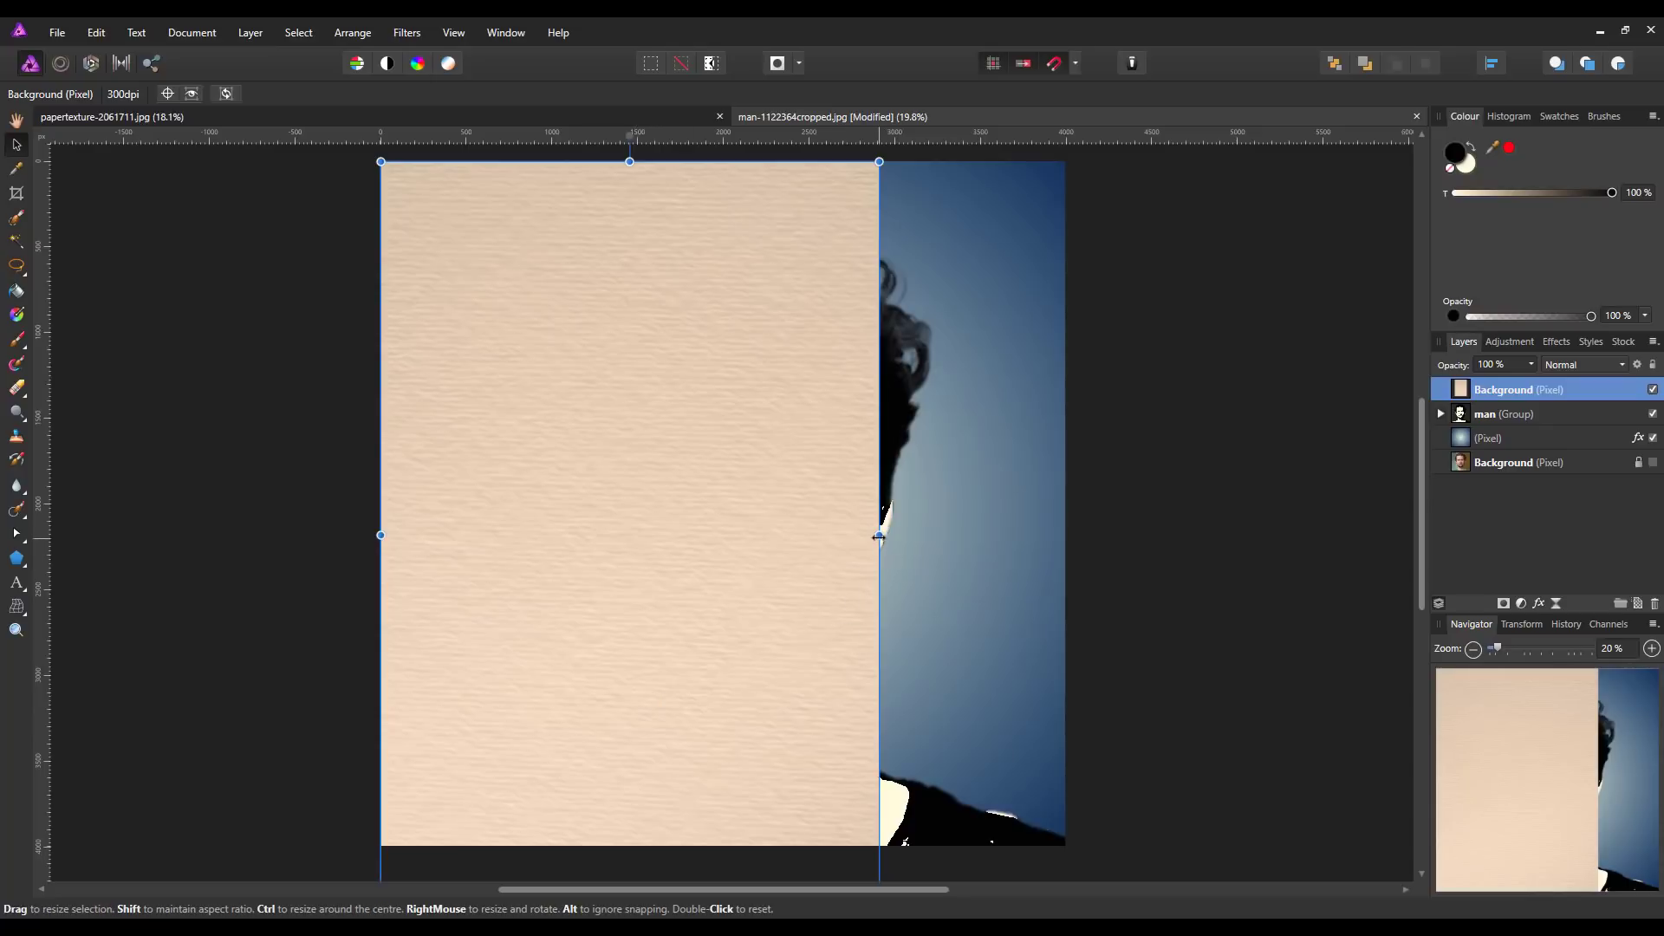
Stretch the pasted paper texture slightly beyond the canvas at its right, left and upper edges
left_click_drag(879, 535, 1079, 532)
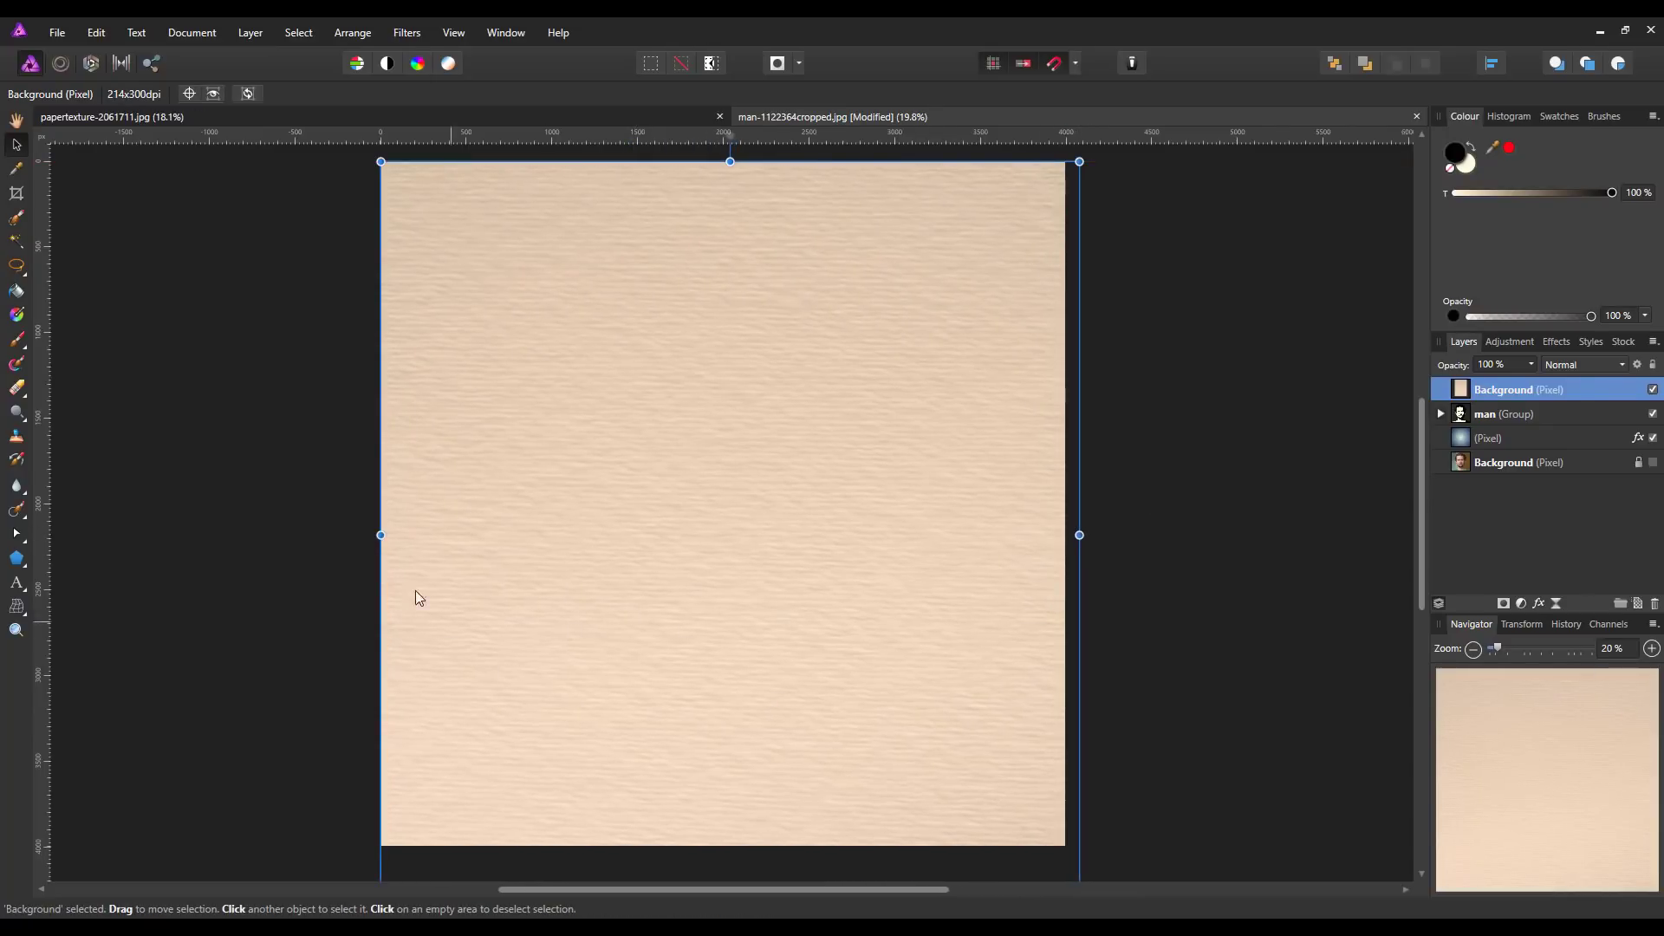
left_click_drag(372, 532, 368, 538)
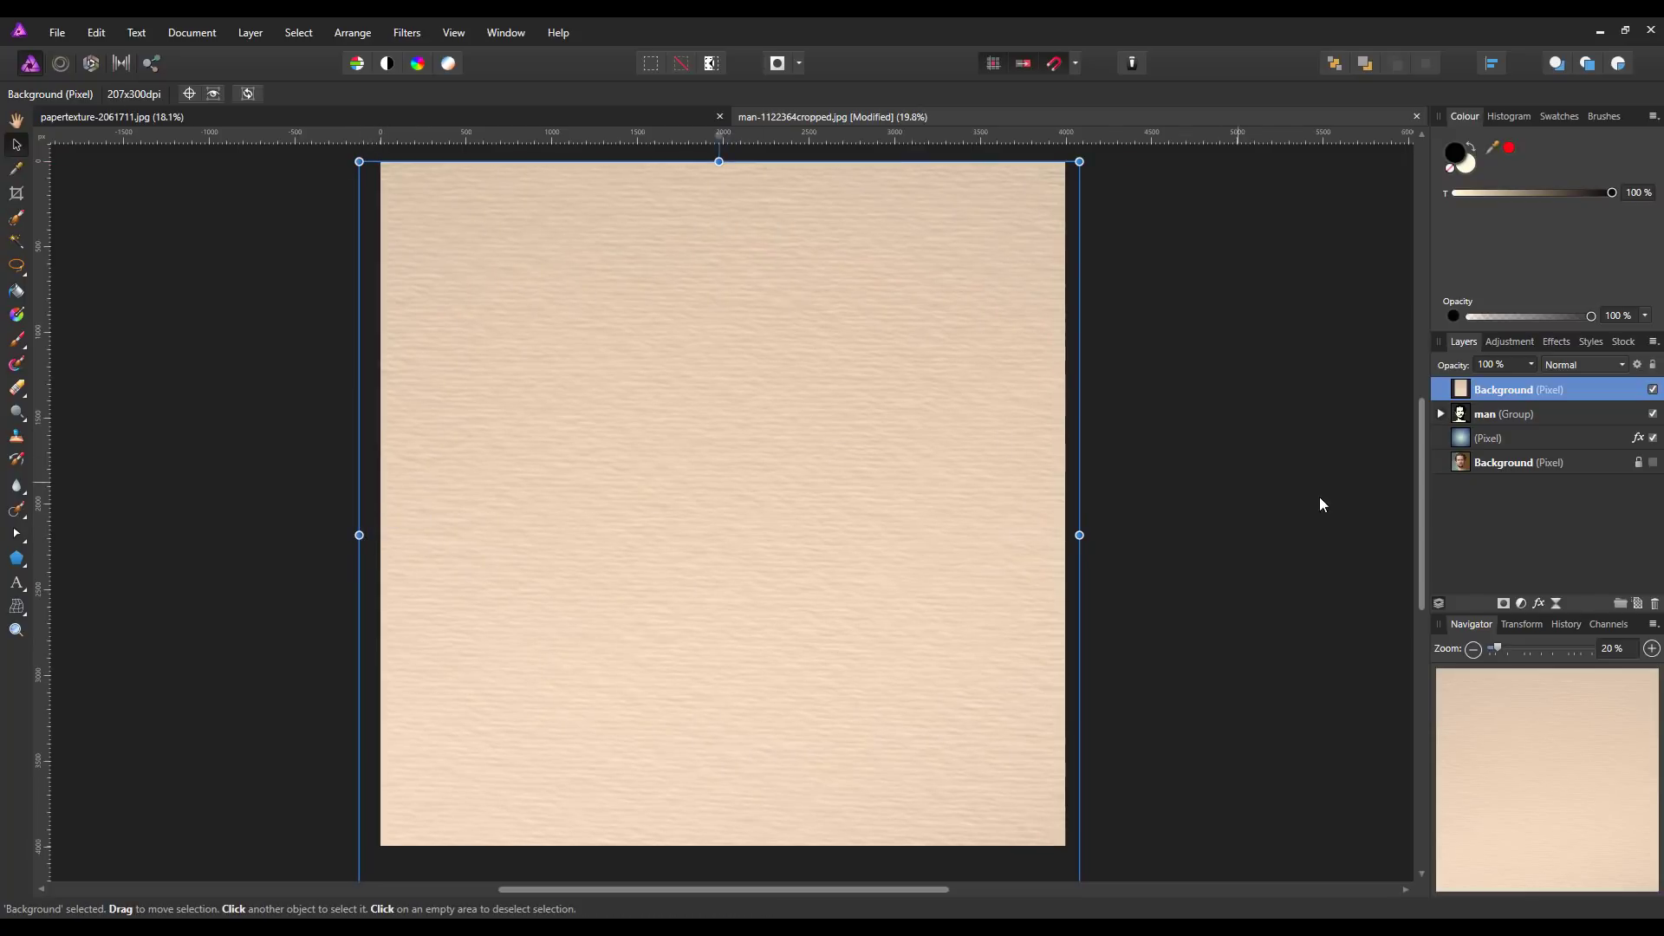
scroll(1422, 414, "up", 1)
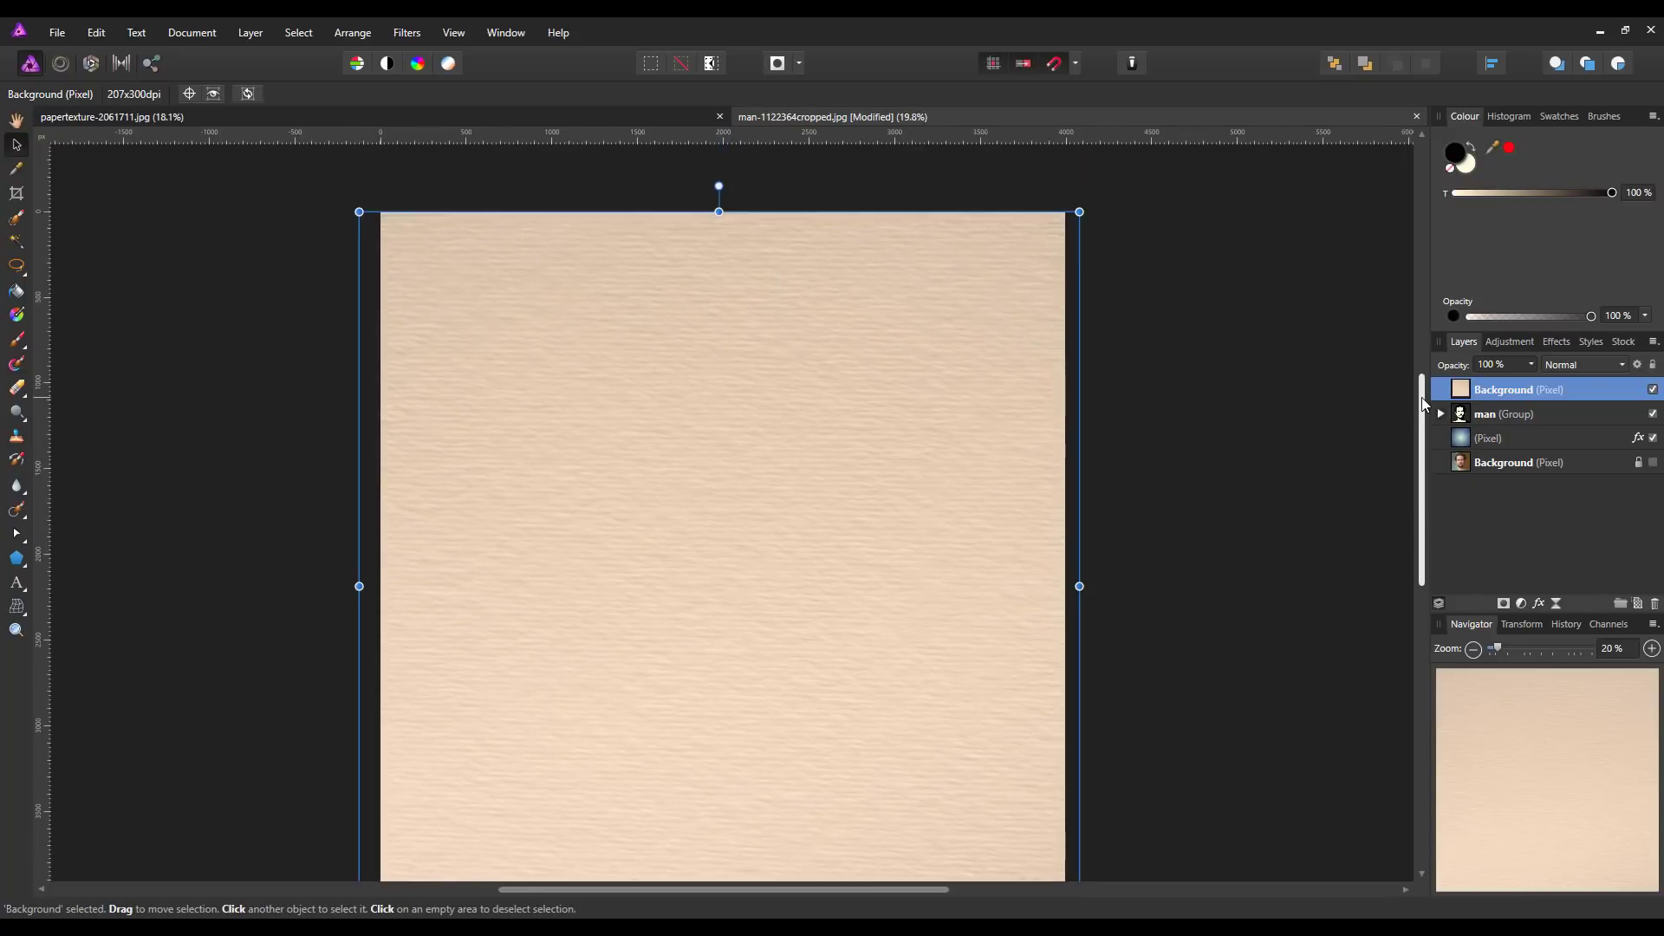
left_click_drag(1421, 397, 1421, 399)
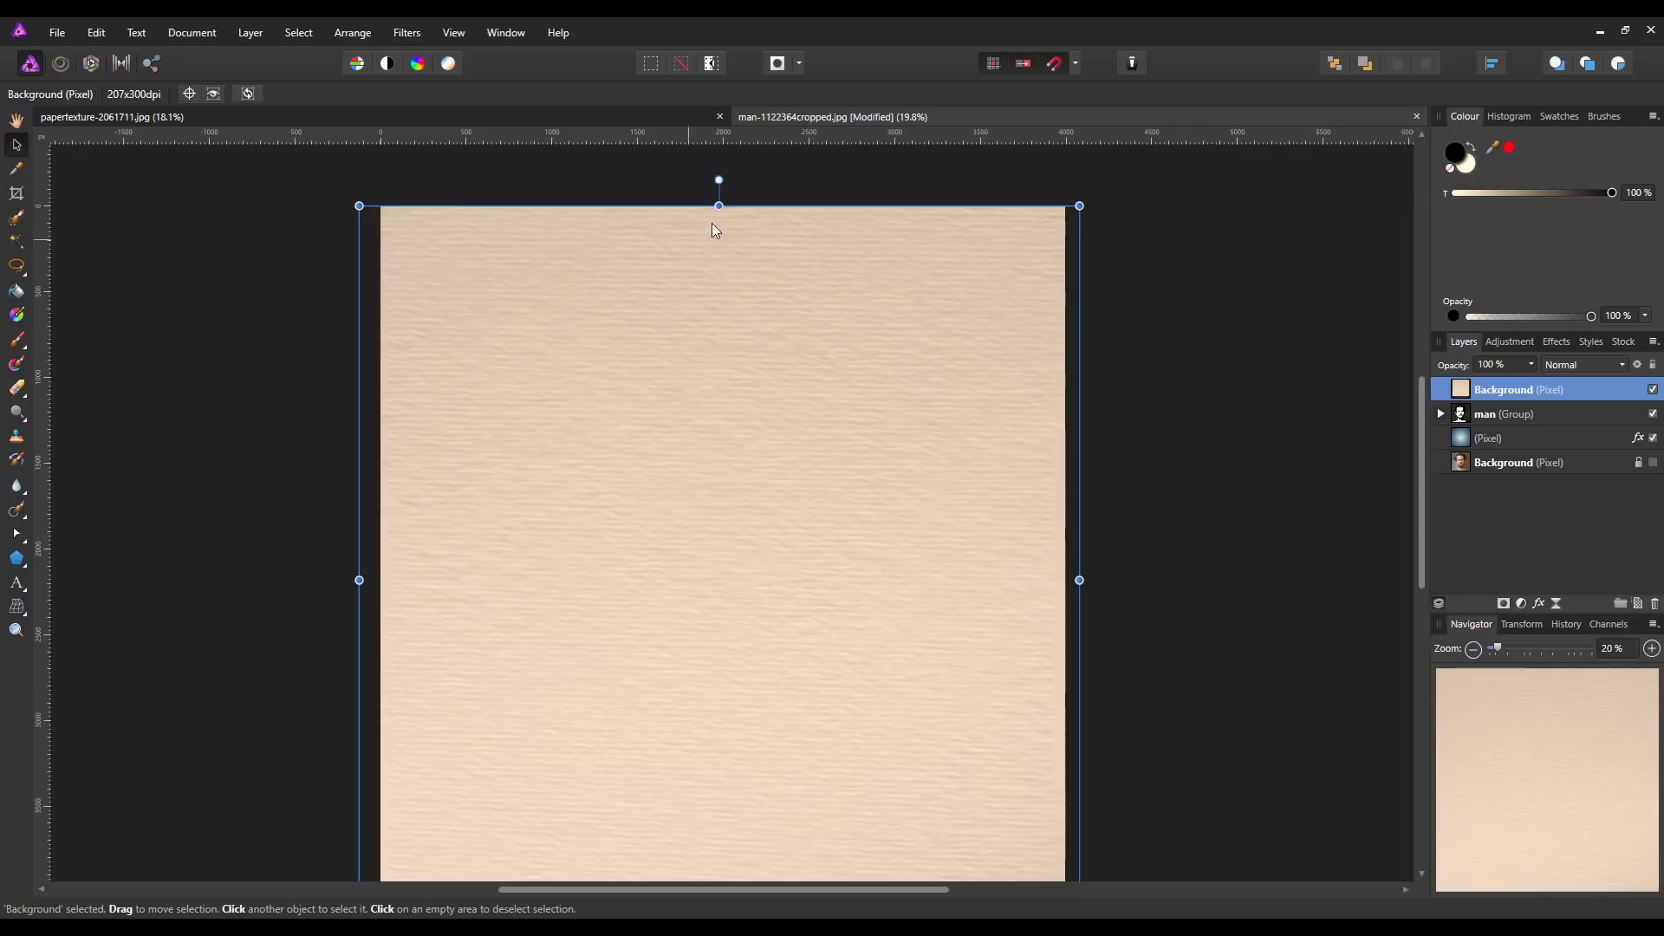
left_click_drag(721, 208, 719, 200)
left_click_drag(1421, 406, 1423, 429)
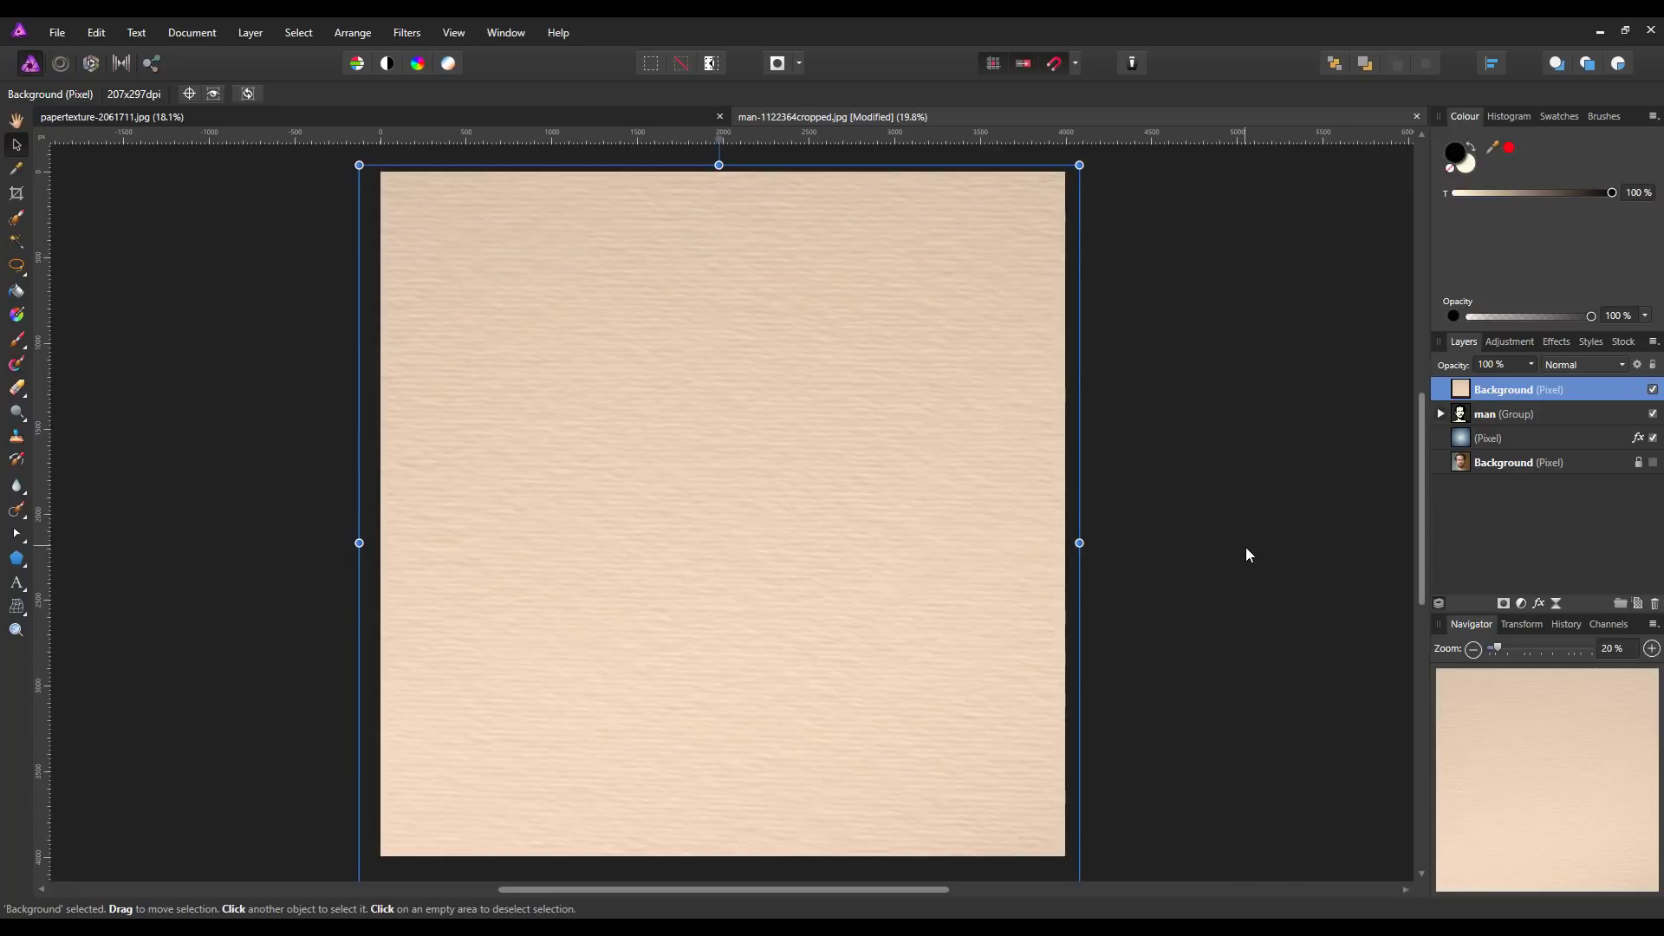
Set the blend mode of the pasted paper texture layer to Colour Burn
left_click(1626, 365)
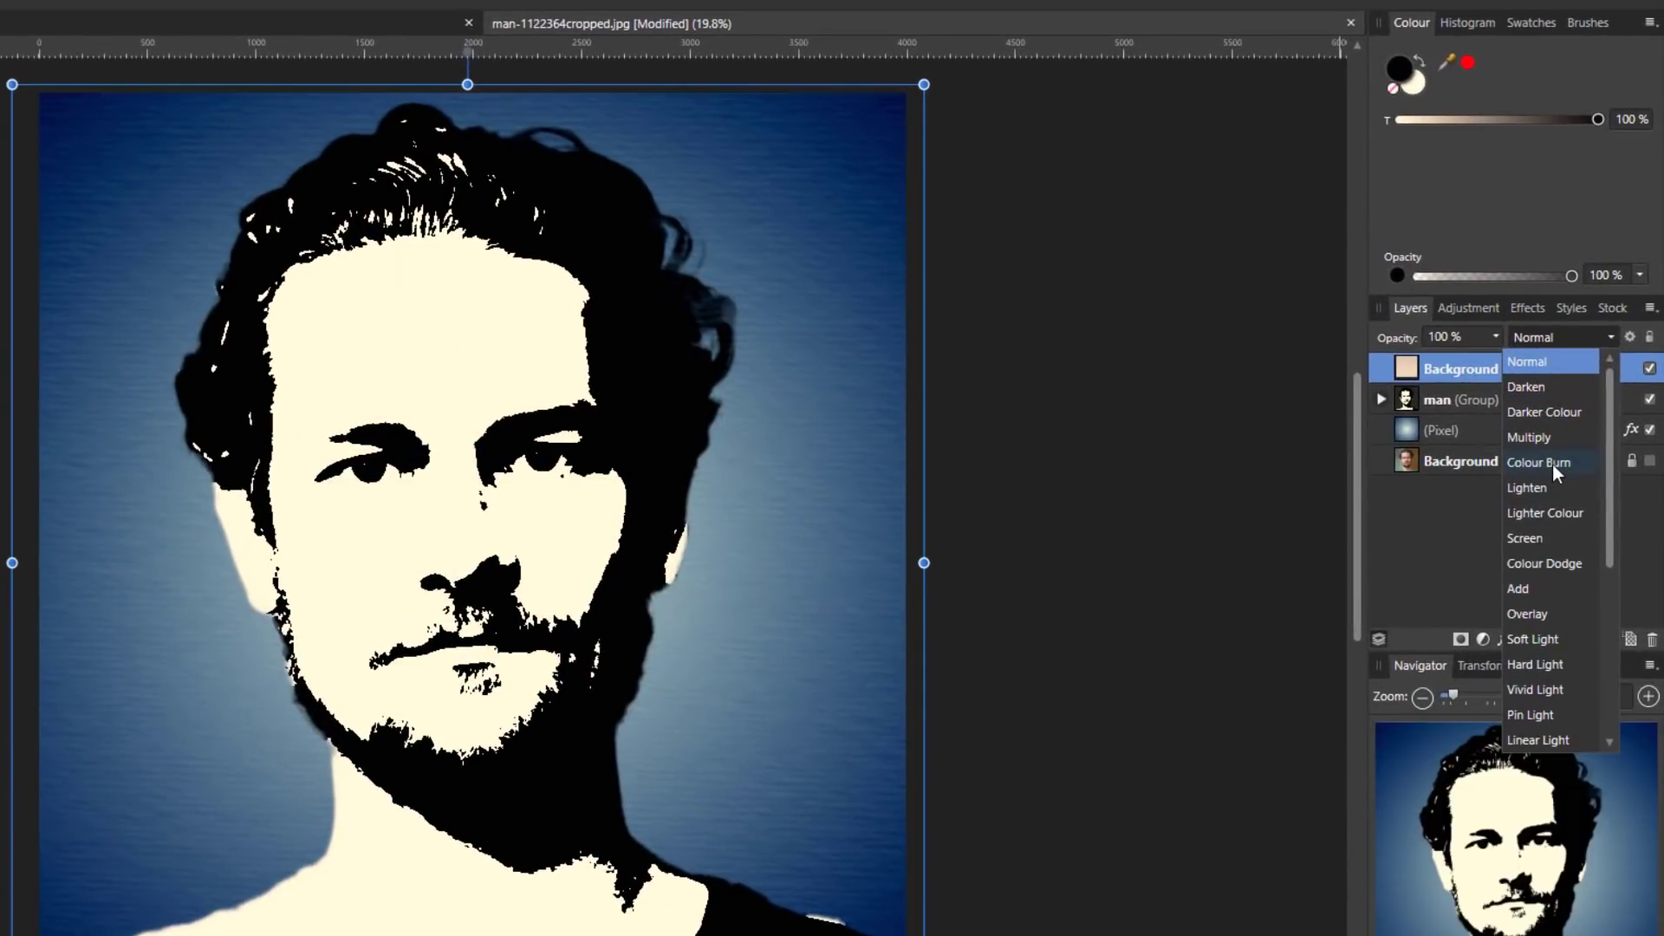
left_click(1552, 464)
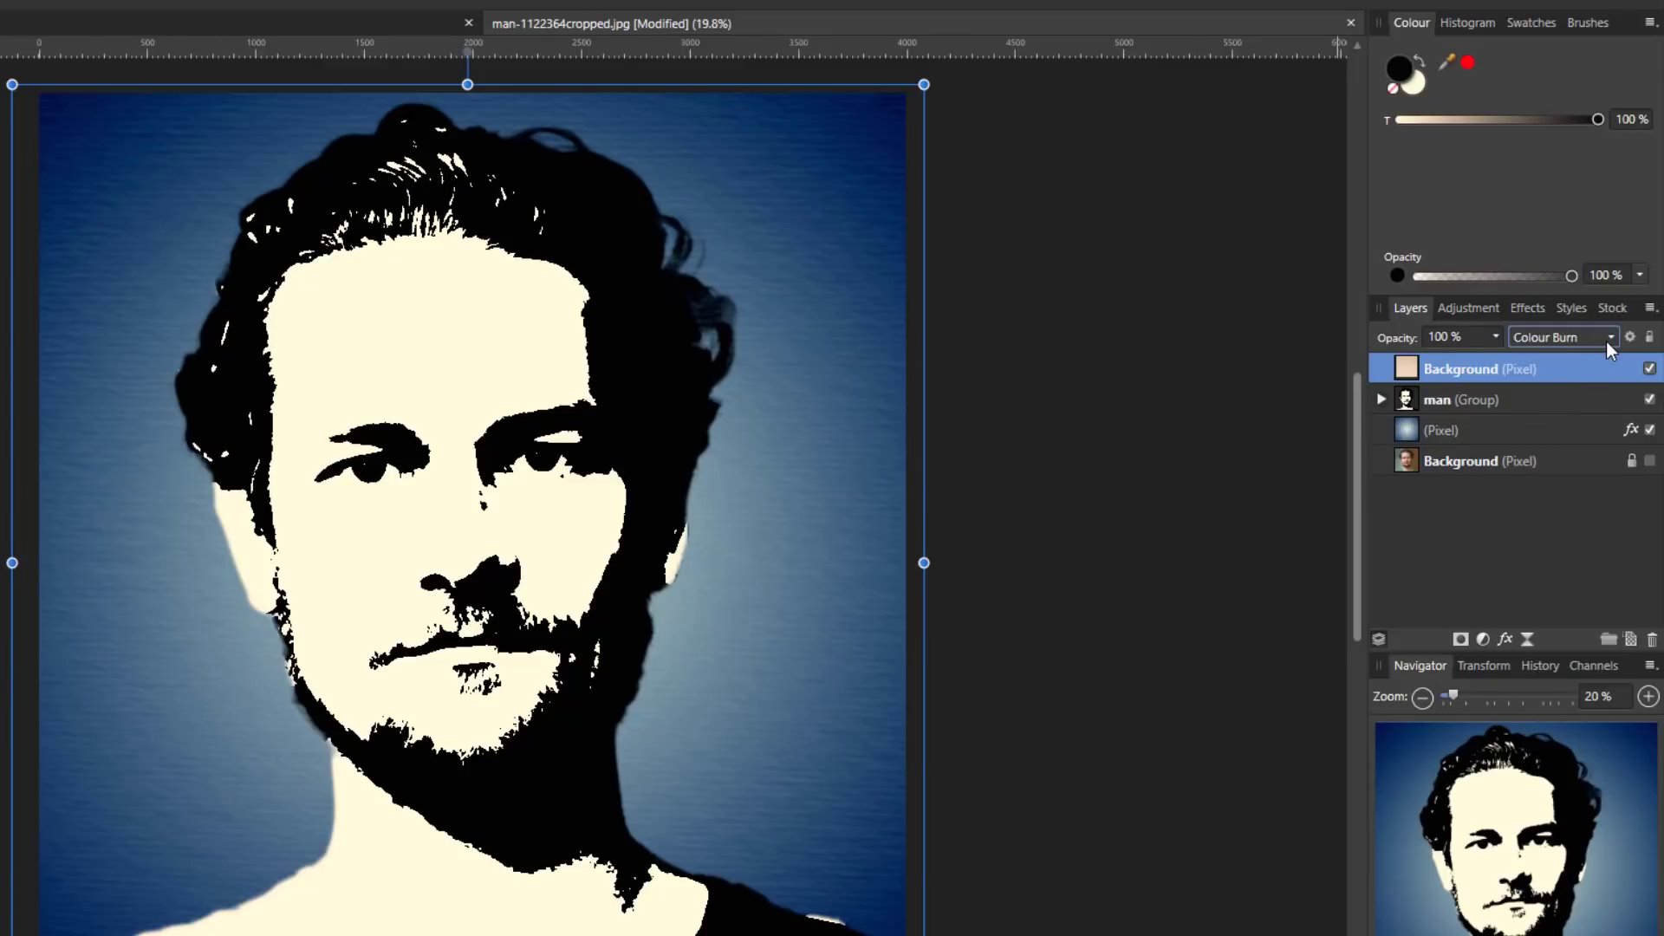
Try reduced opacities such as 68% and 75% on the paper texture layer, ending back at 100%
left_click(1496, 336)
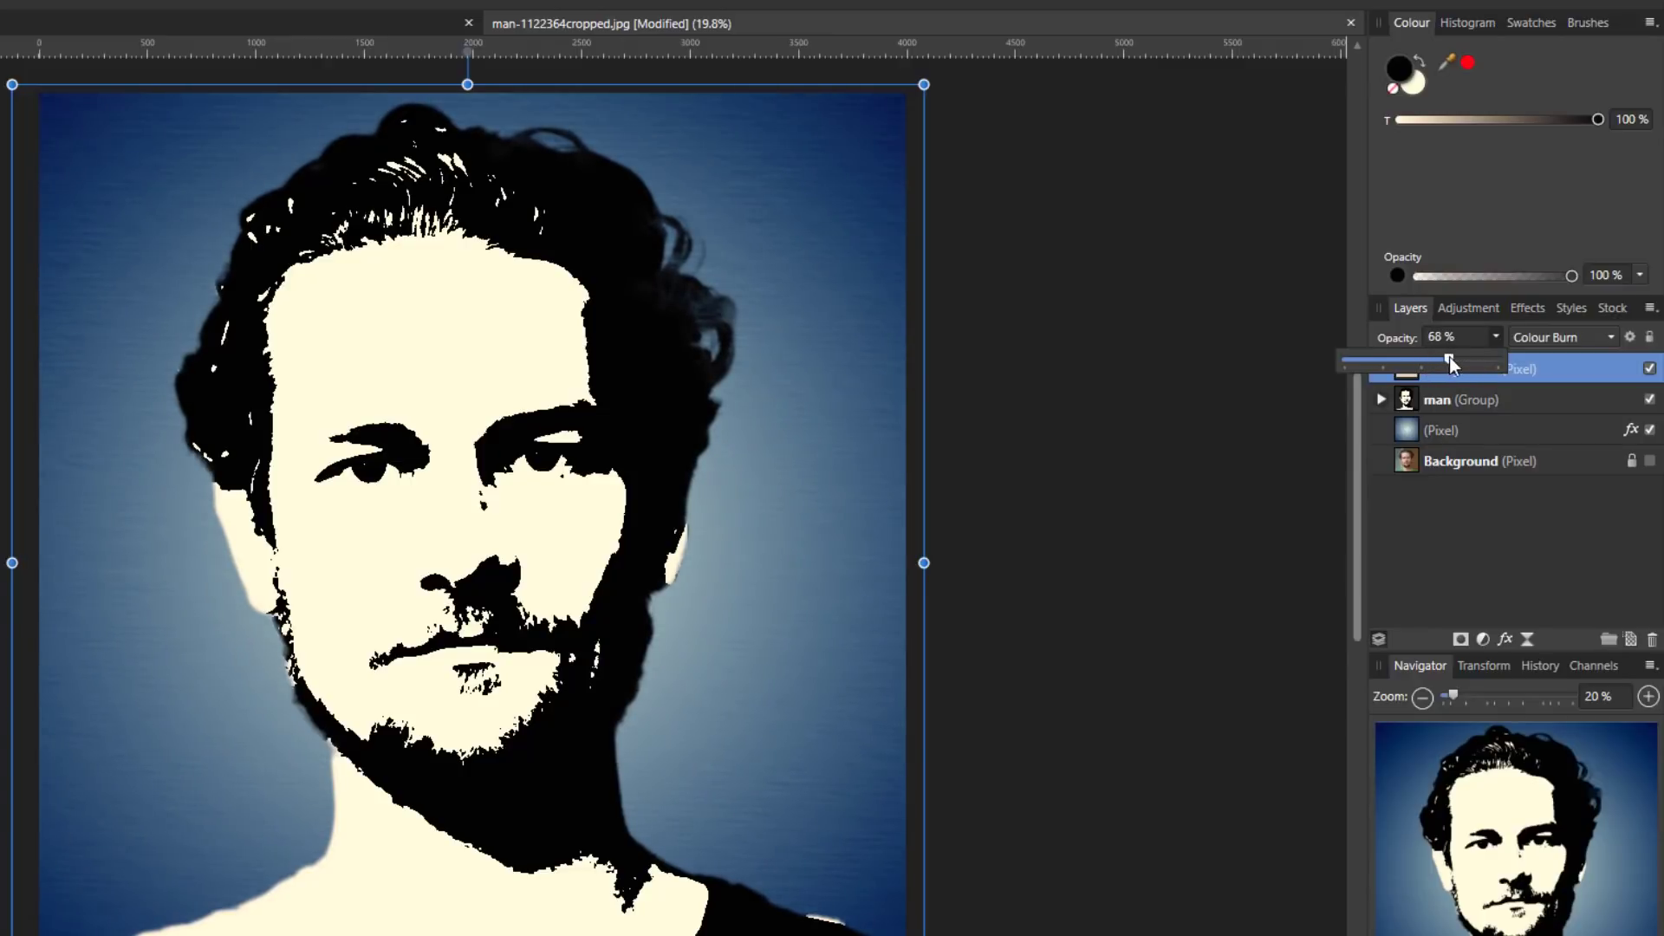
left_click_drag(1424, 361, 1463, 357)
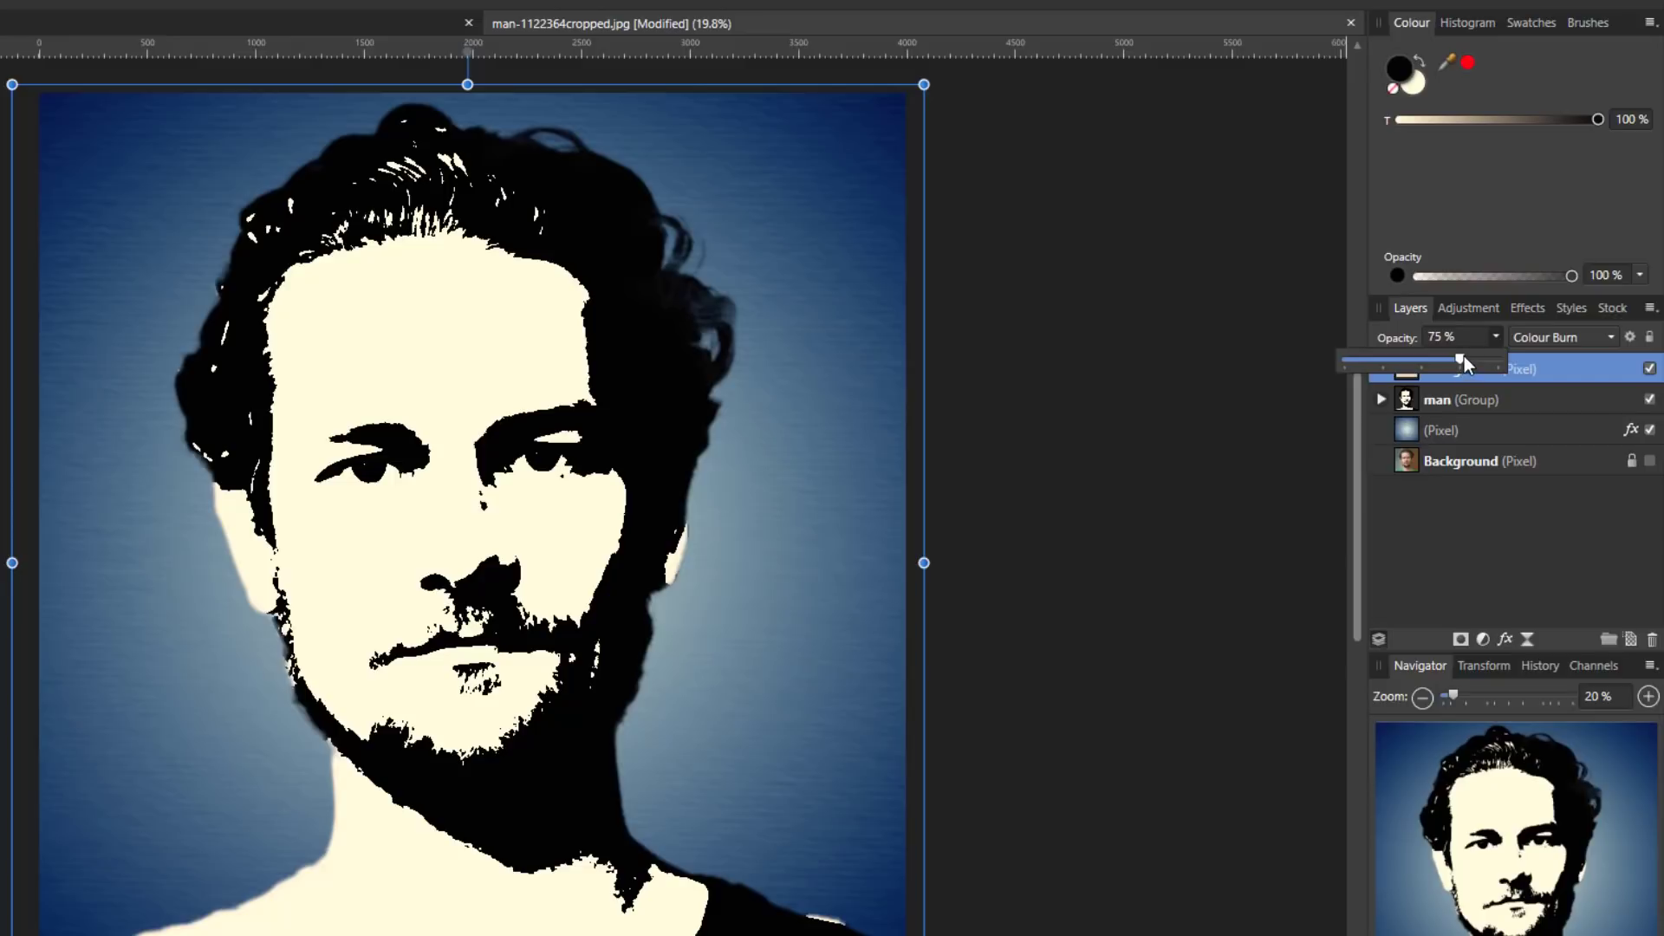
left_click_drag(1482, 359, 1519, 361)
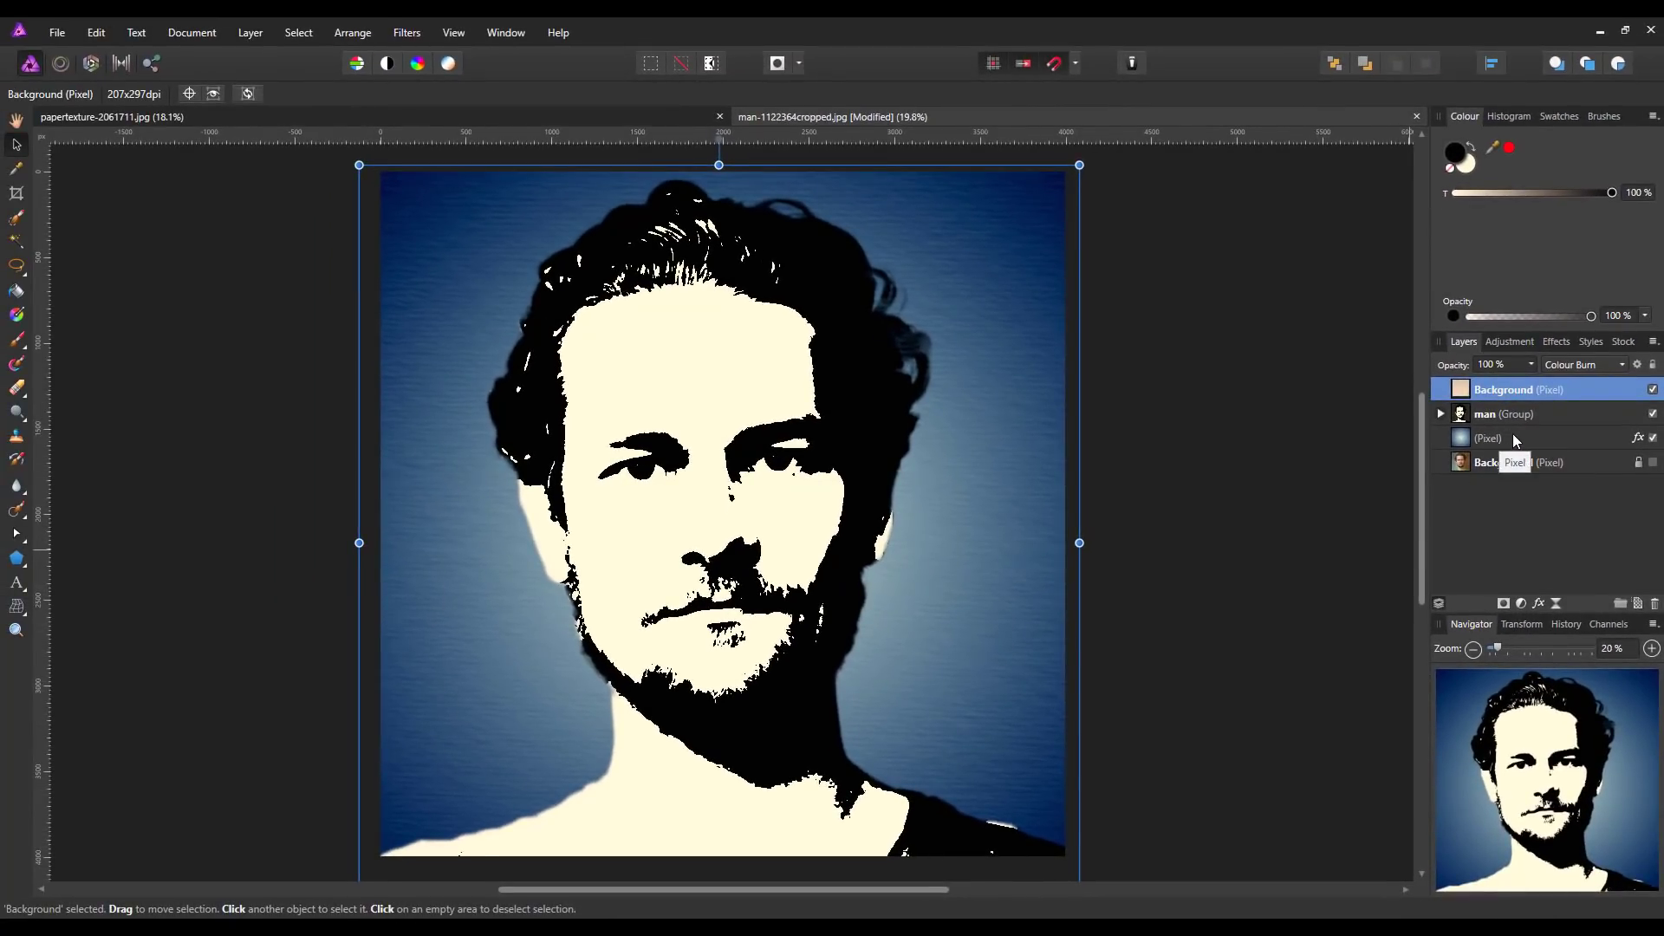
Rename the unnamed blue gradient pixel layer as gradient
left_click(1465, 444)
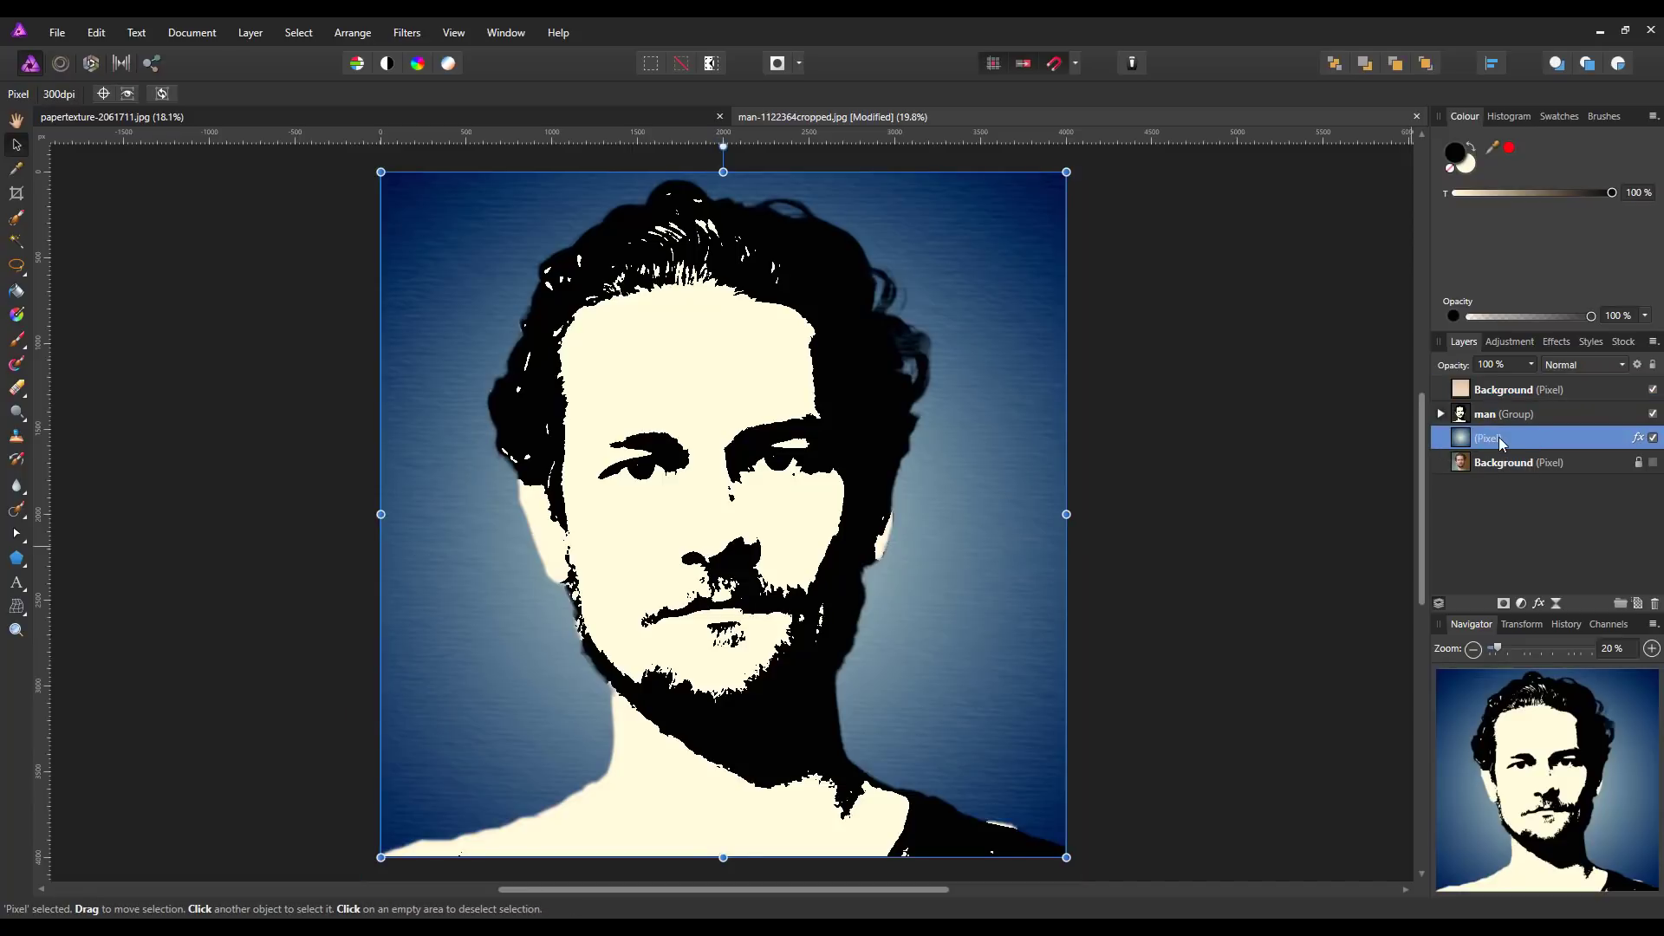
double_click(1495, 438)
type("gradien")
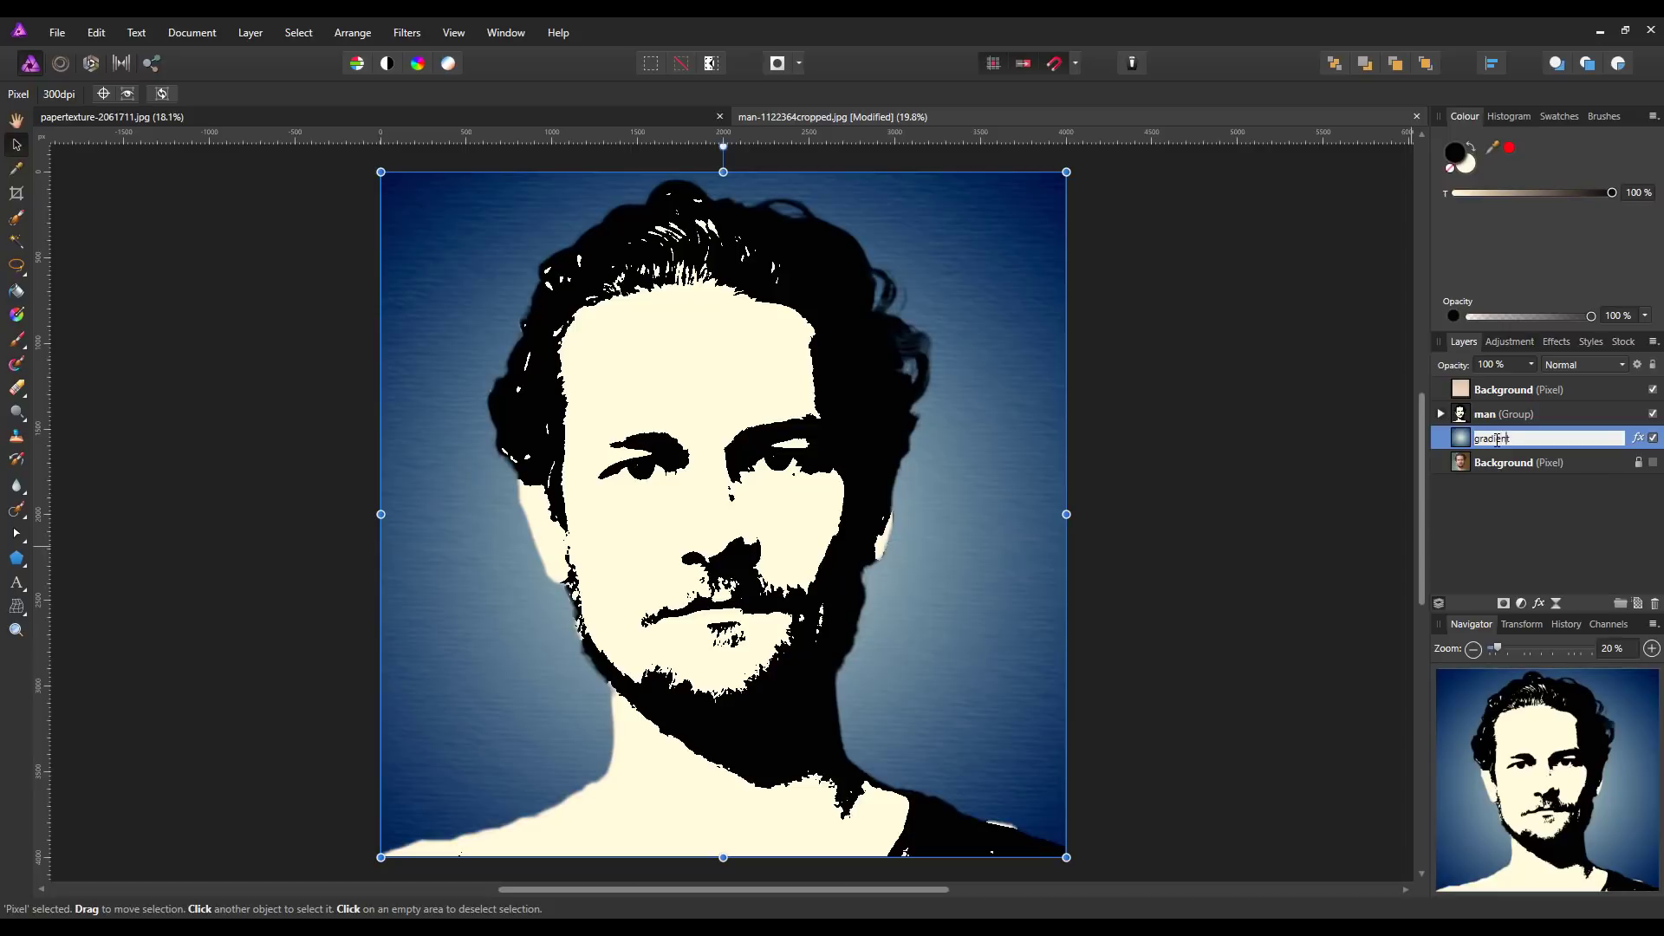
type("t")
key("Return")
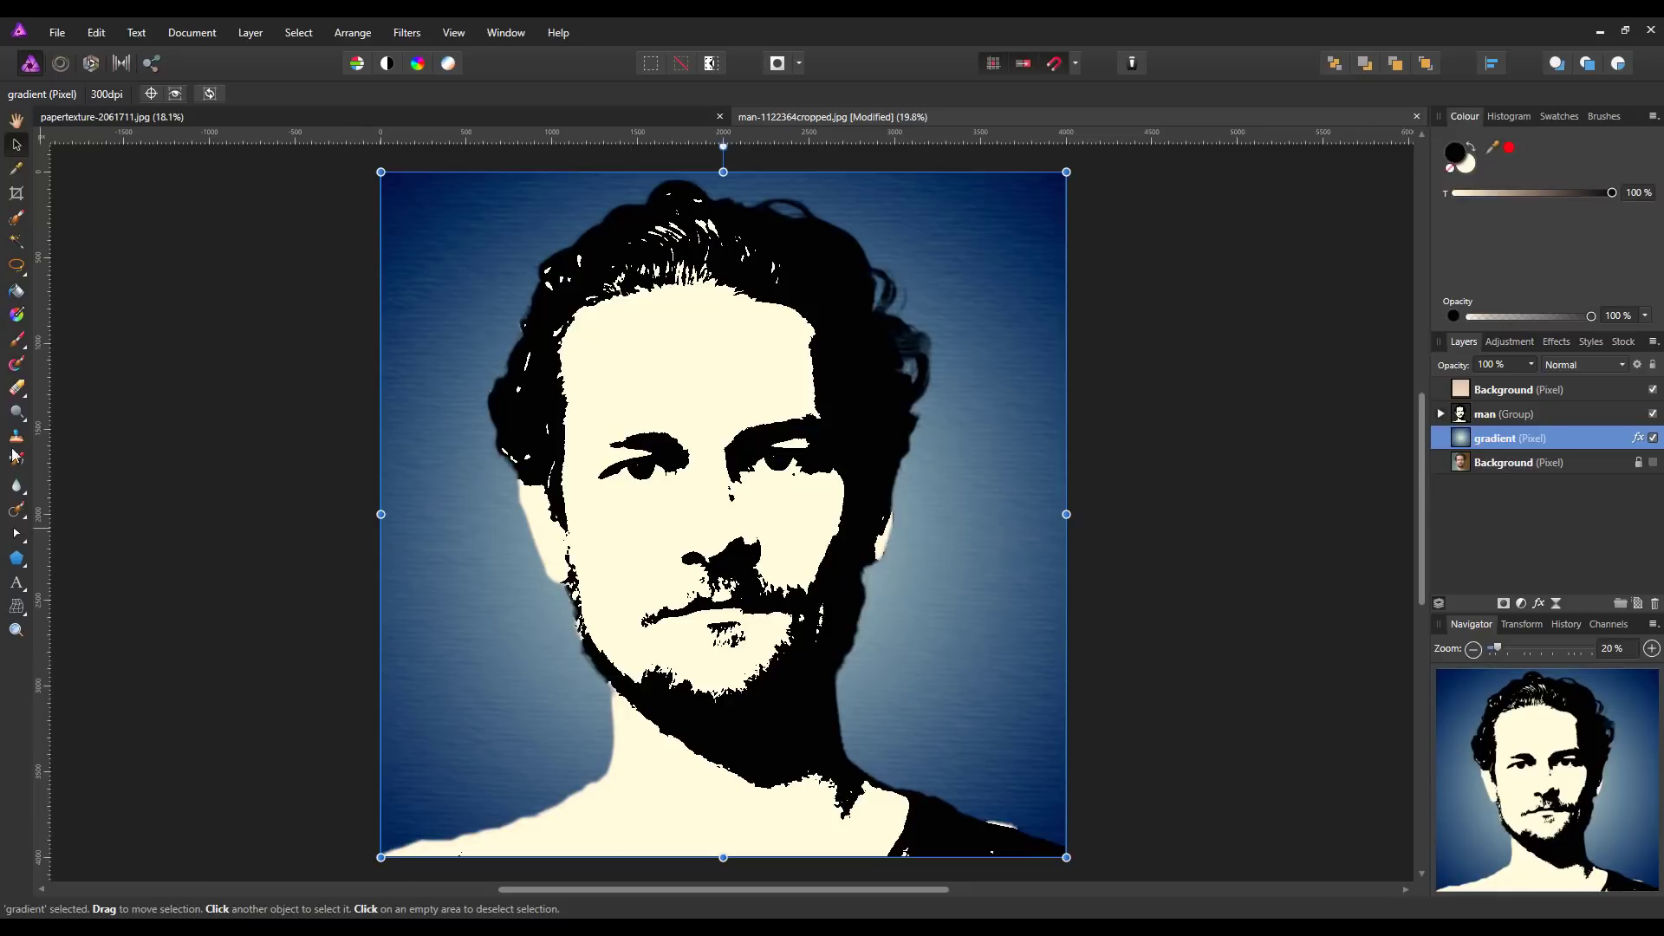
Set up the Double Star tool with 48 points, a 0% inner radius and a 100% point radius
left_click(23, 568)
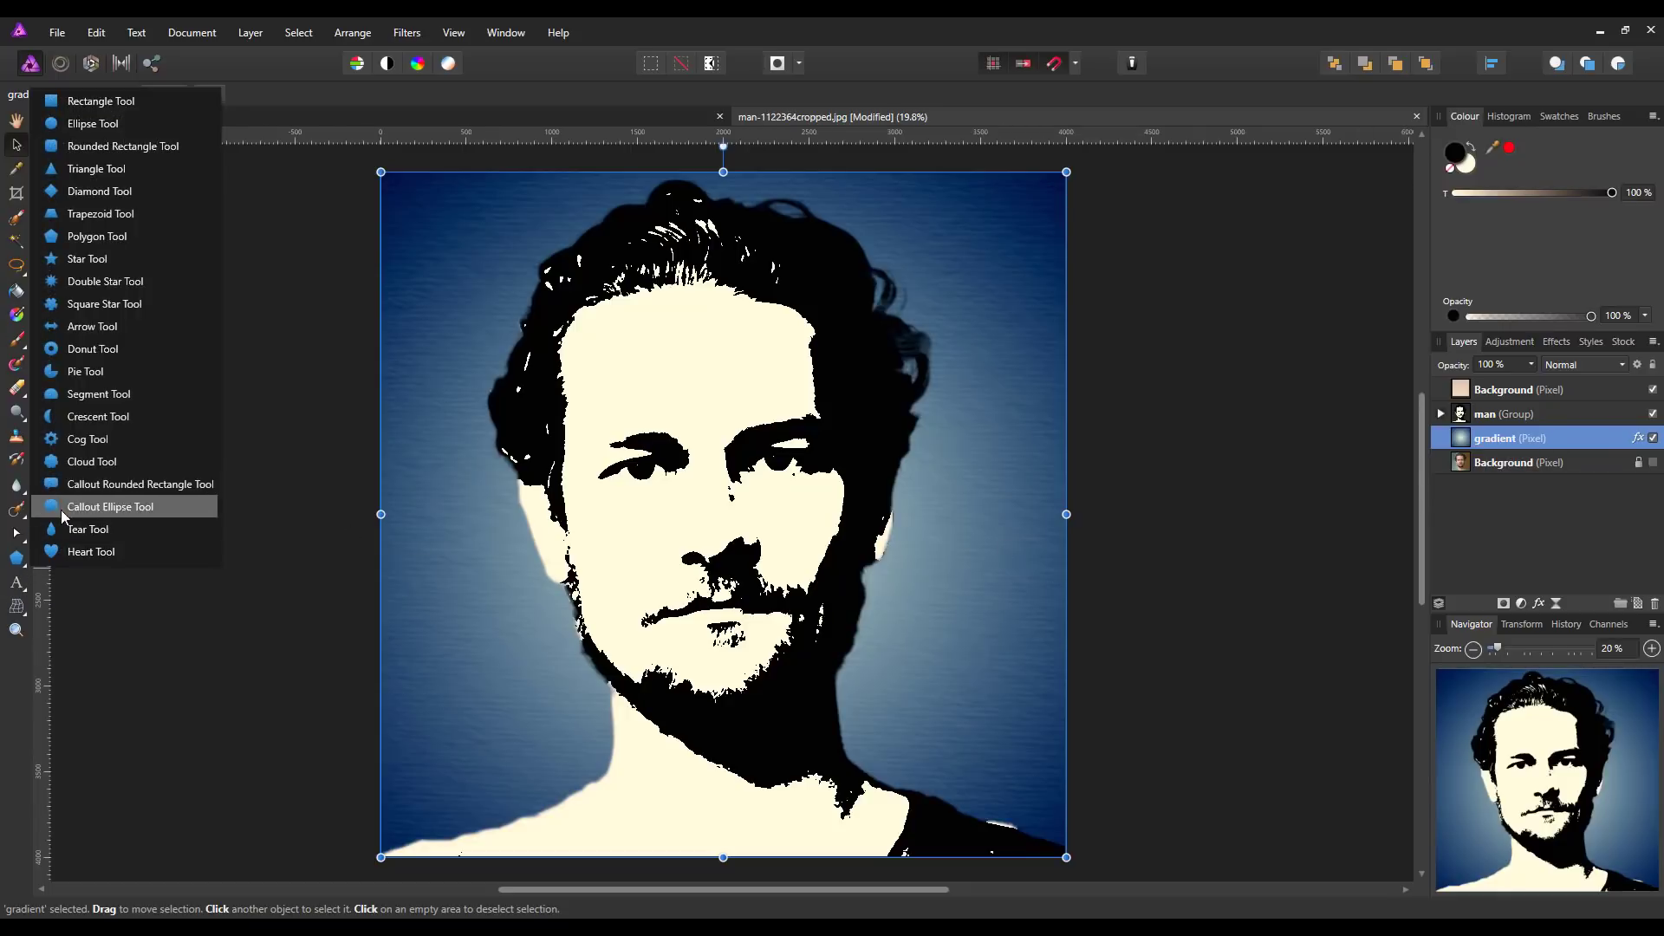
left_click(77, 283)
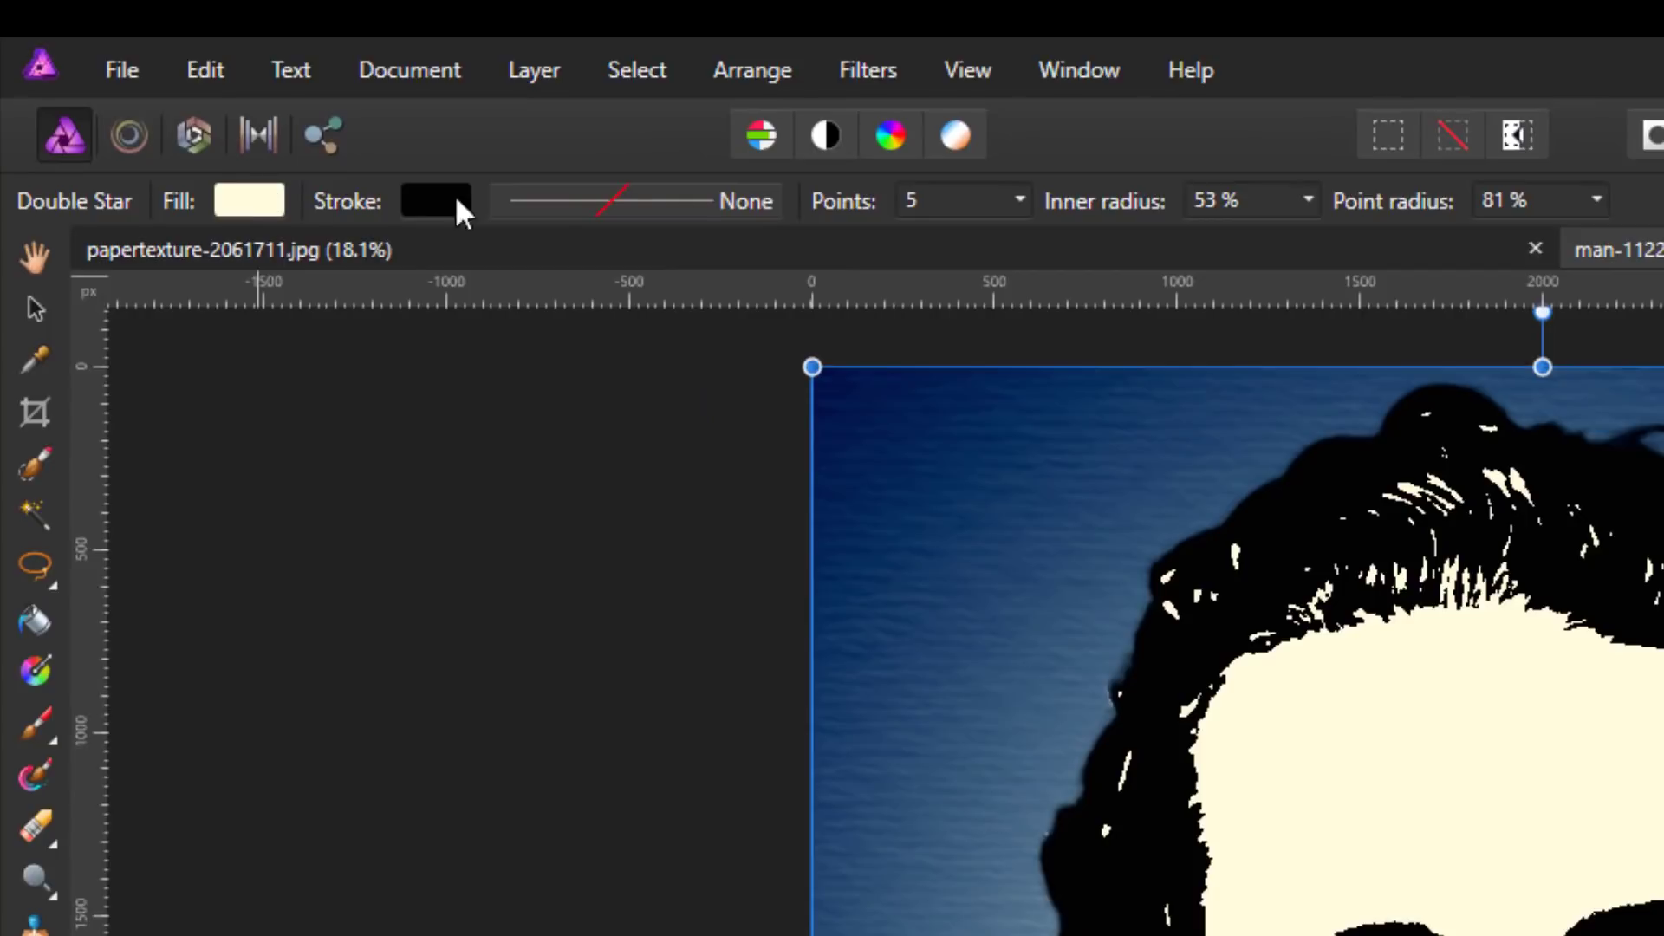
left_click(1022, 201)
left_click_drag(1026, 237, 1266, 251)
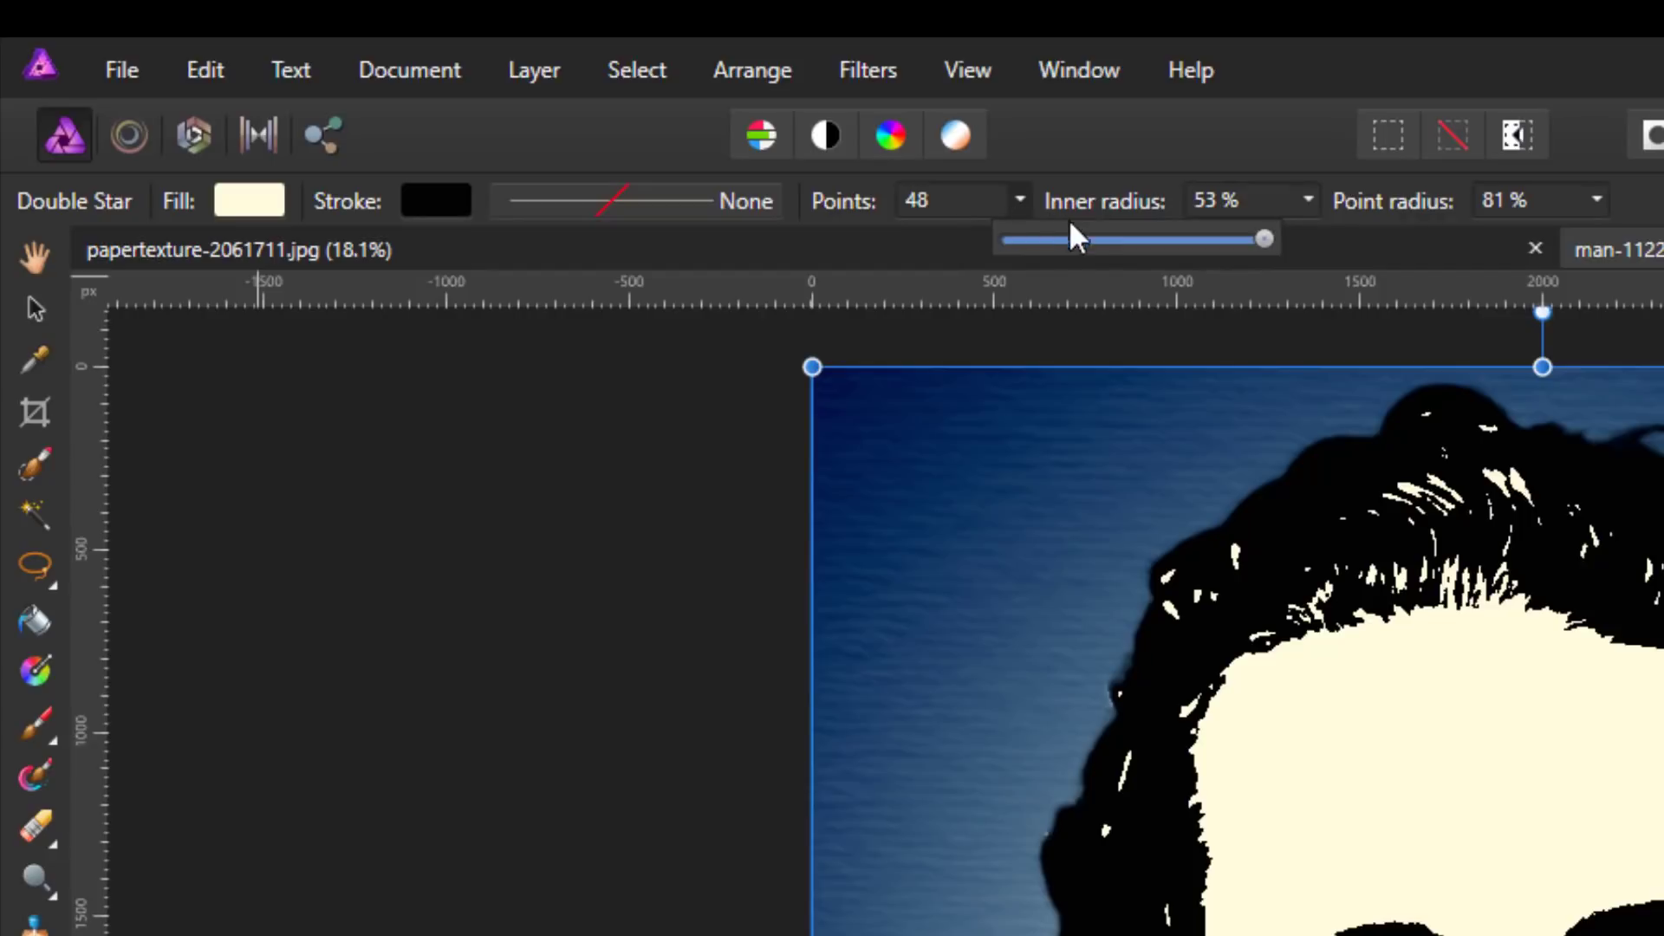
left_click(1307, 202)
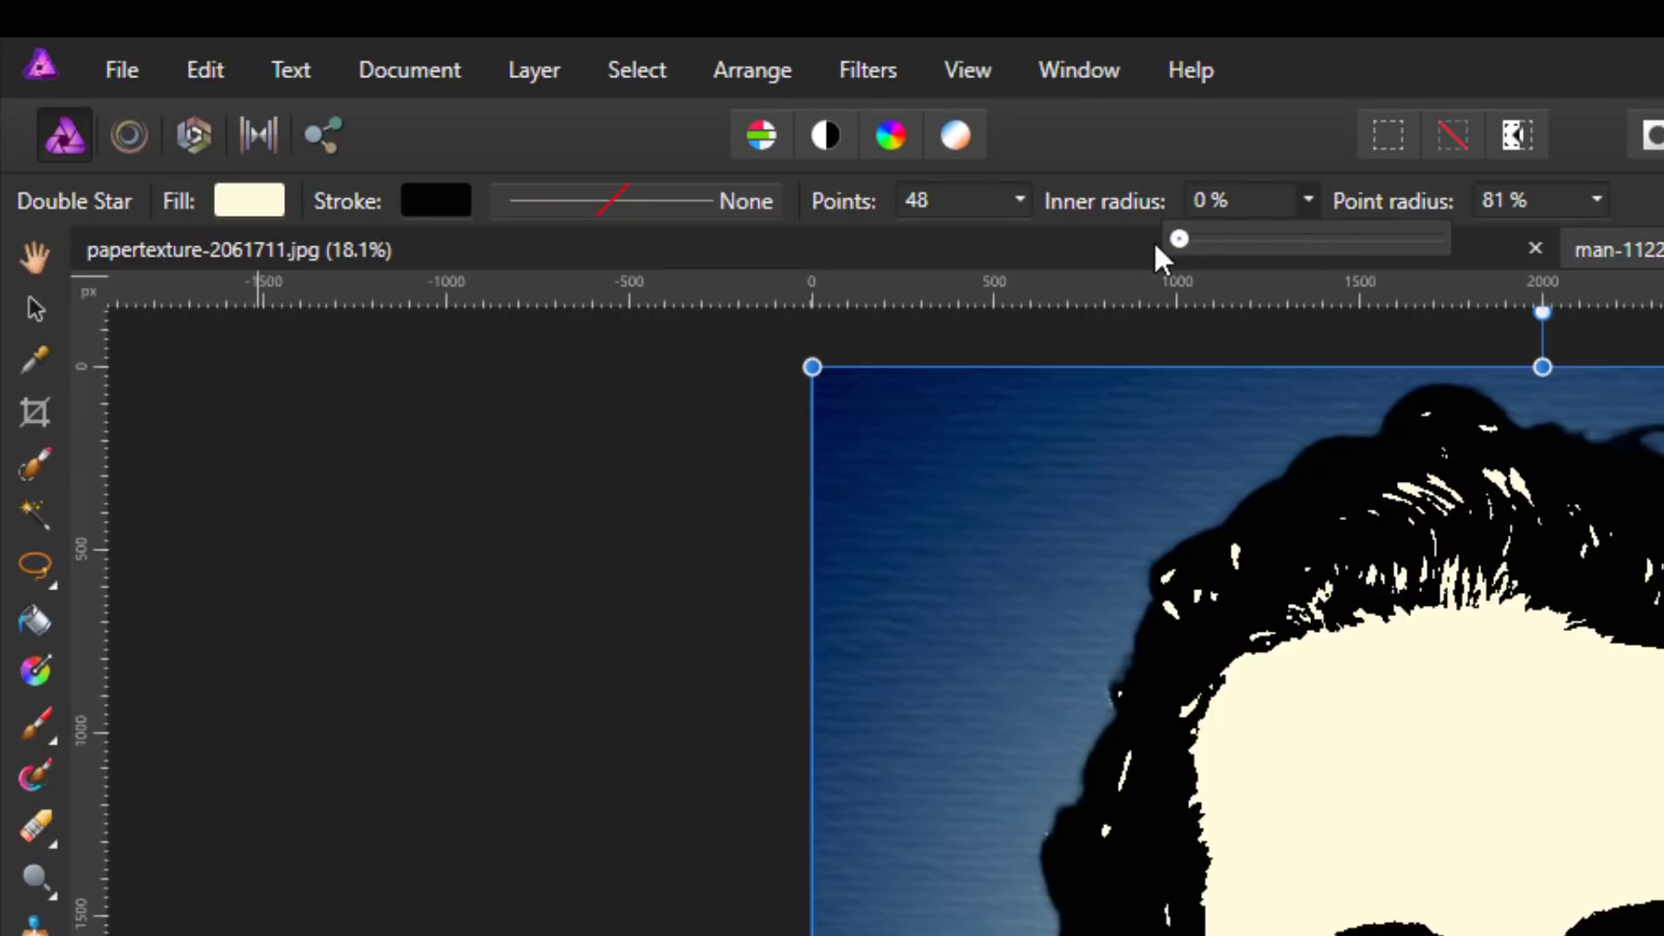
left_click(1595, 201)
left_click_drag(1605, 240, 1660, 241)
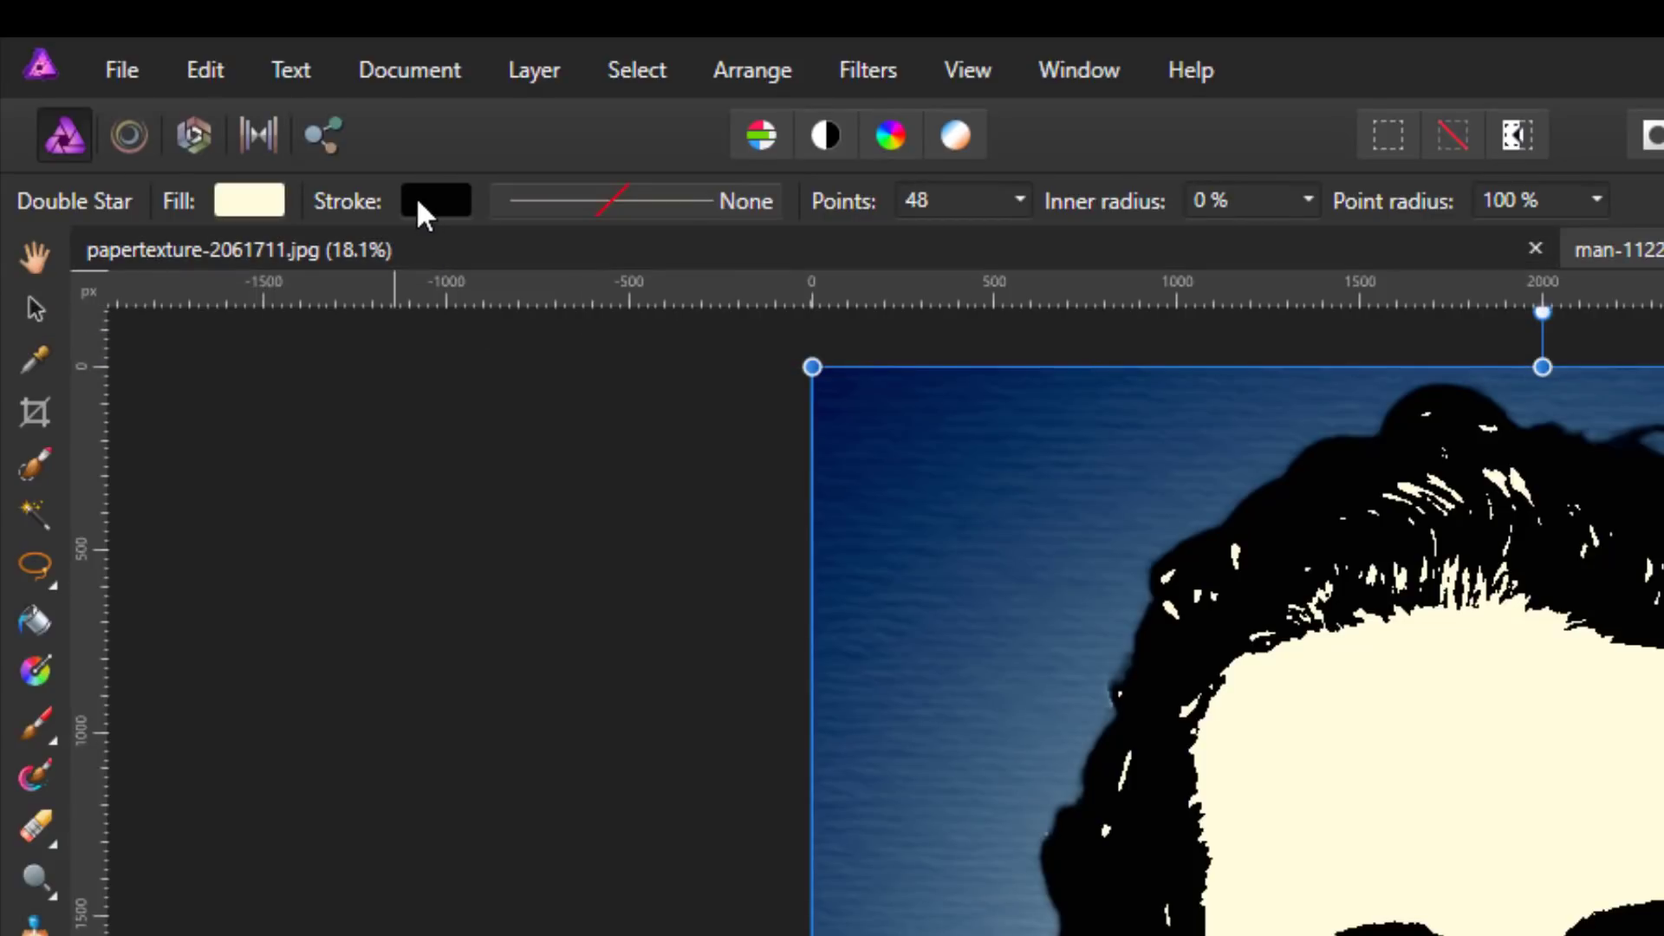
Set the double star's stroke width to 3 pt
left_click(663, 199)
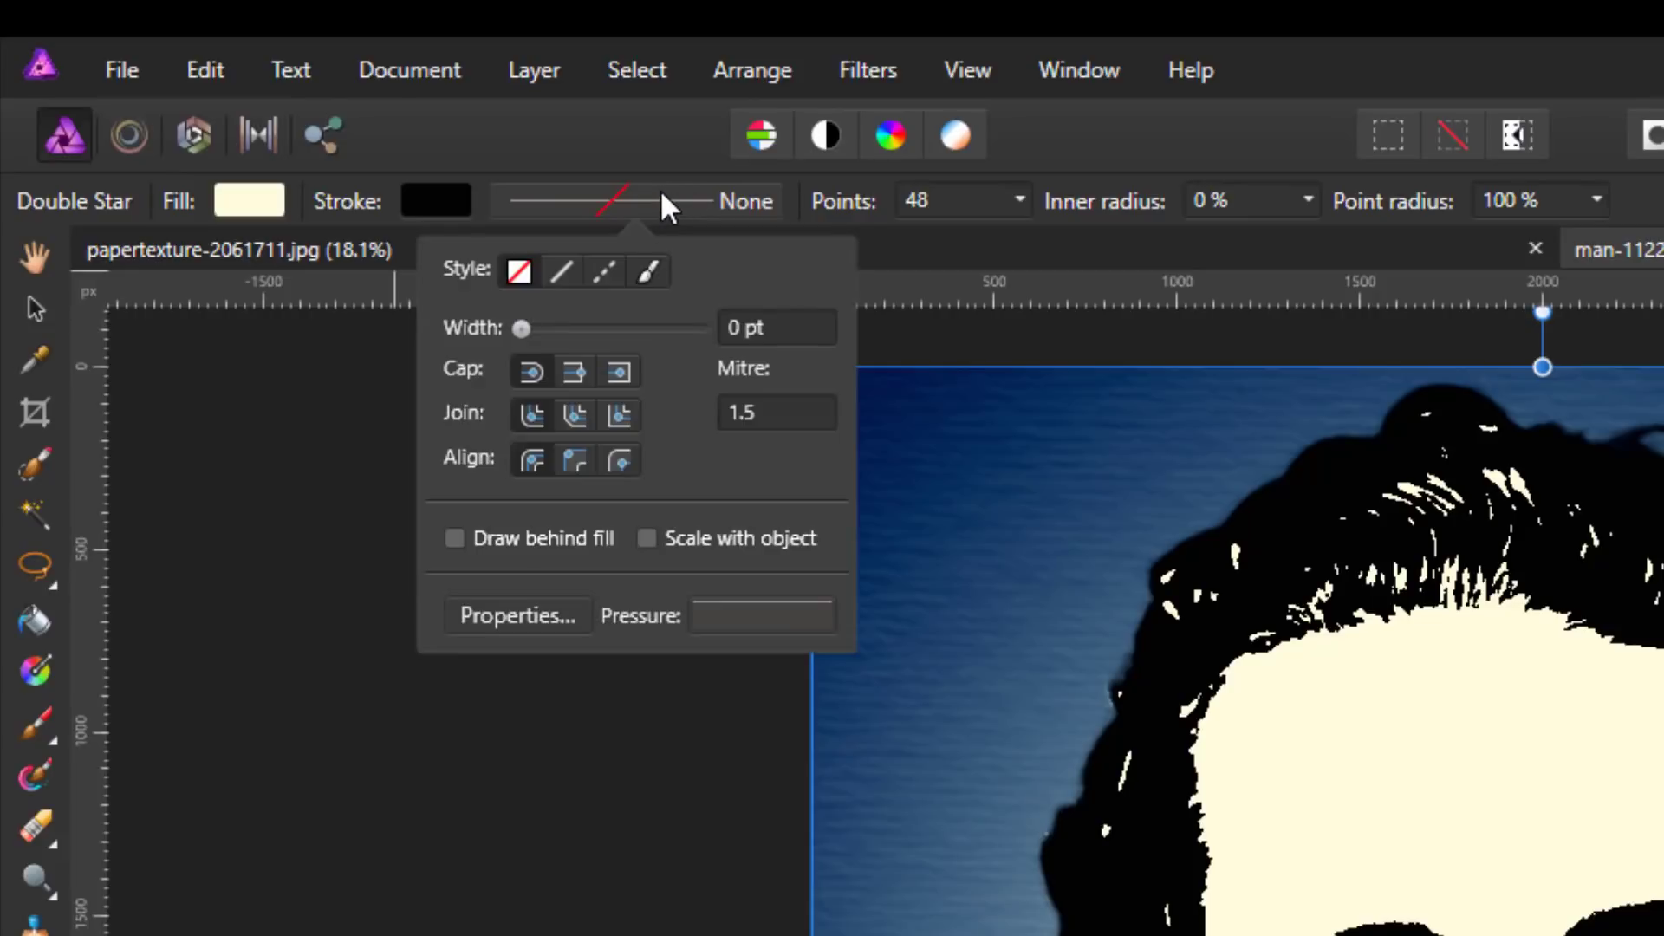
left_click(761, 322)
type("3")
key("Return")
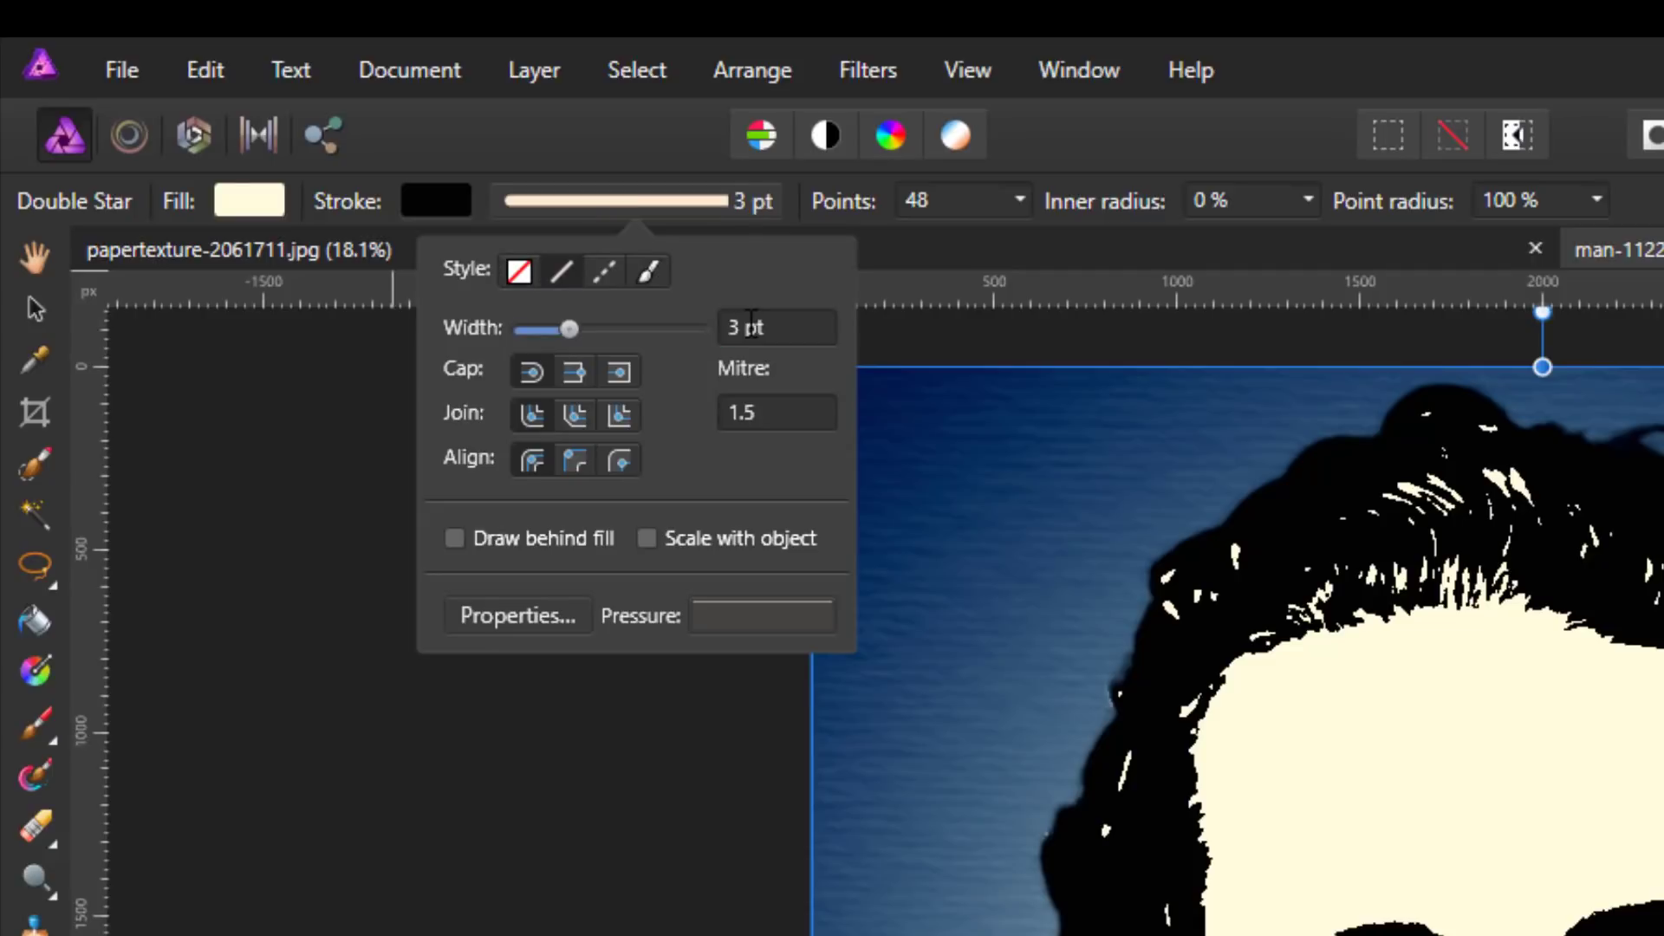
left_click(948, 248)
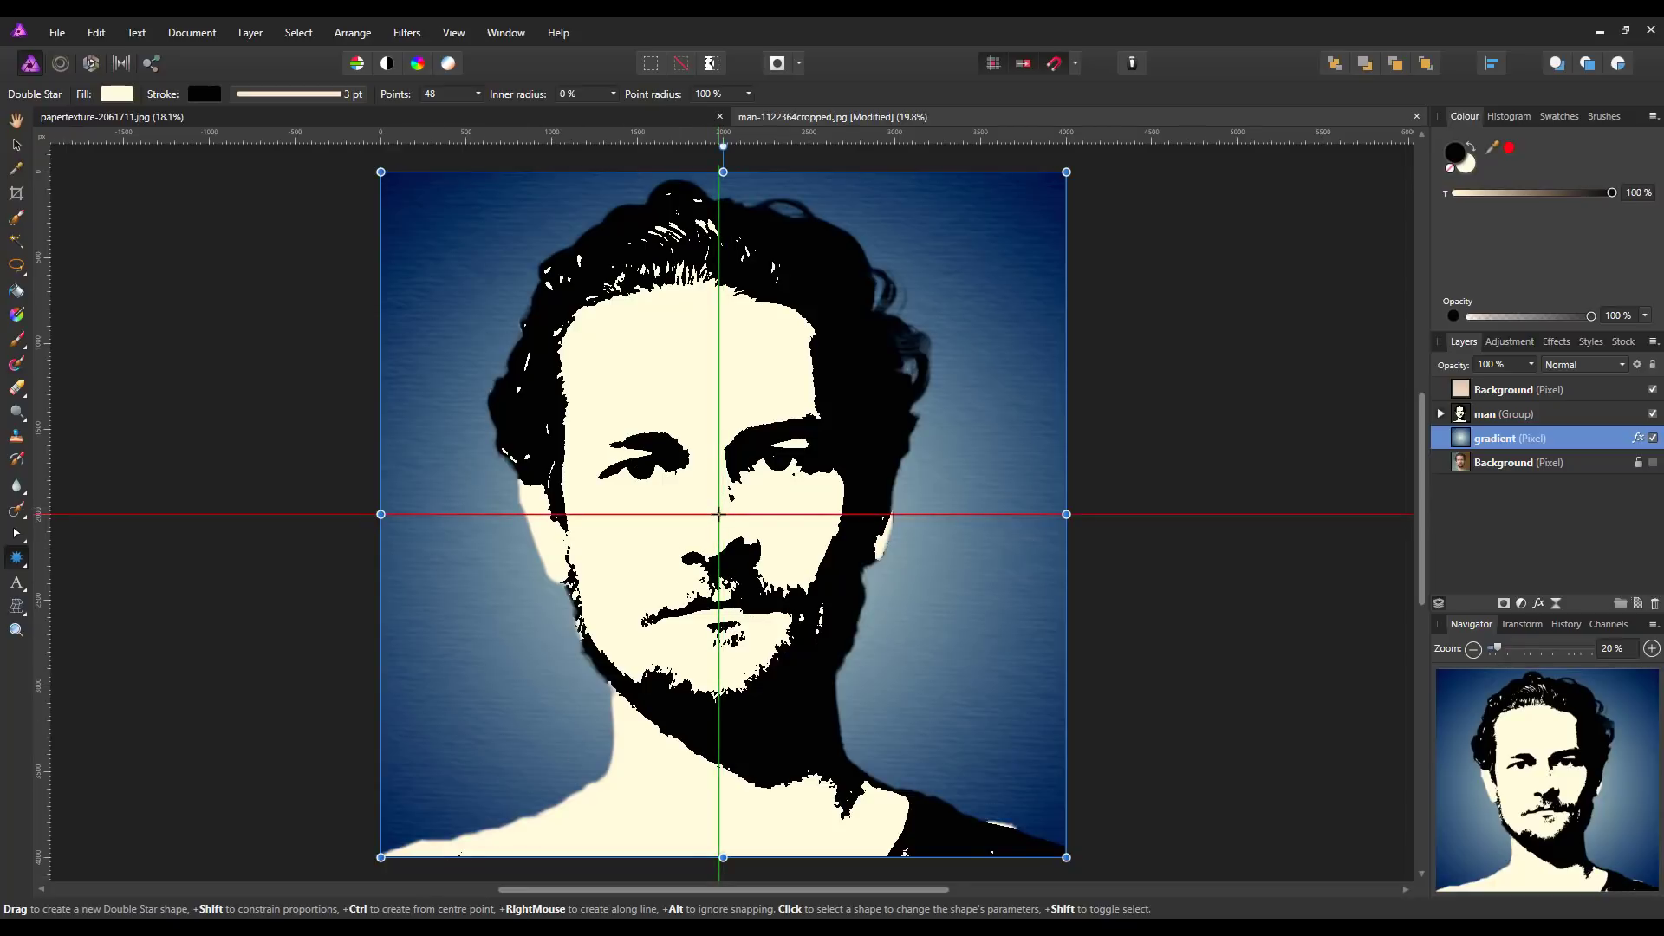
Draw a large double star outward from the canvas centre, directly above the gradient layer and extending beyond the canvas sides
left_click_drag(720, 514, 1143, 858)
scroll(1193, 856, "down", 3)
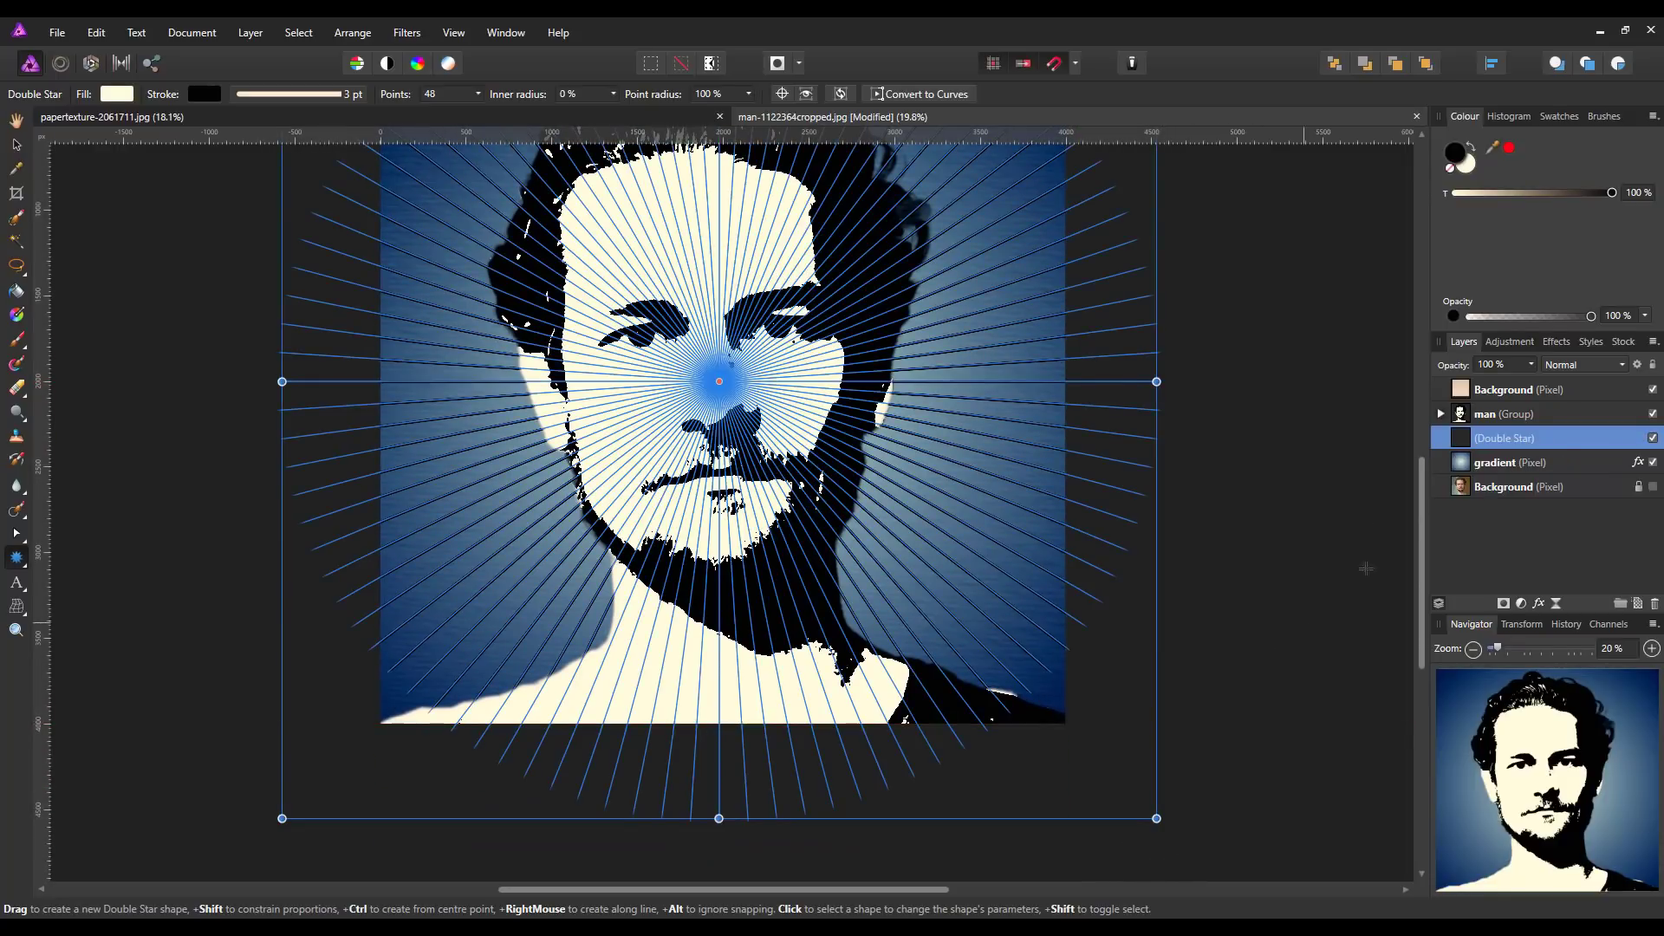
left_click_drag(1422, 470, 1404, 401)
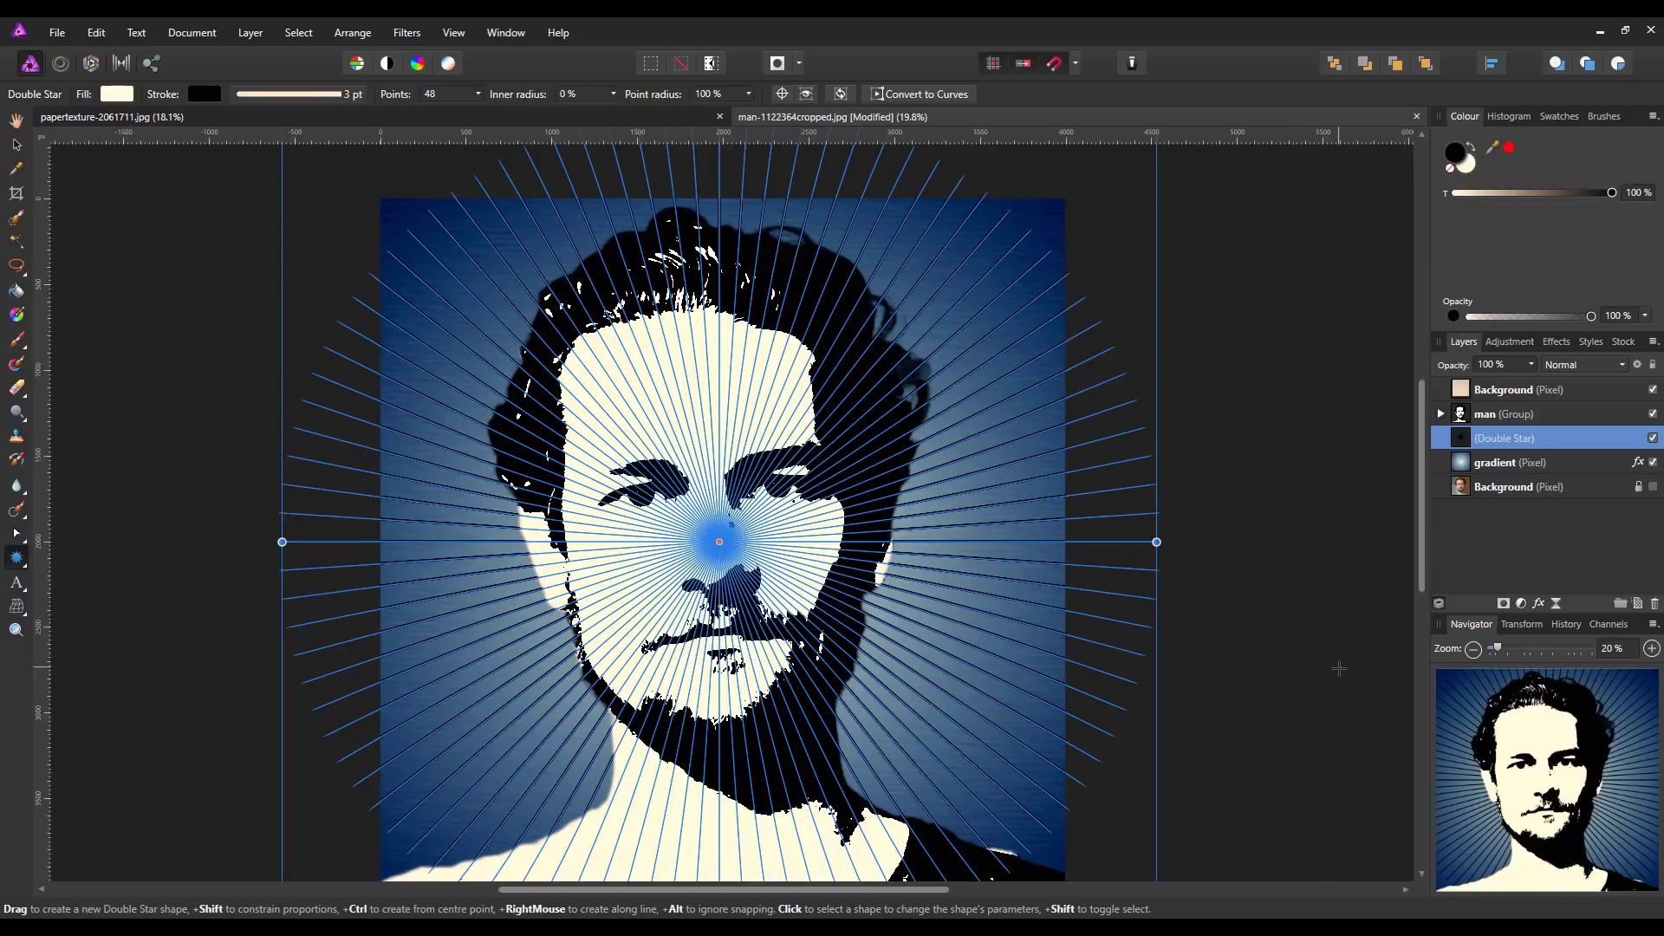
Enlarge the double star further beyond the canvas and move it so its rays radiate from the middle of the man's face
left_click_drag(1422, 465, 1433, 544)
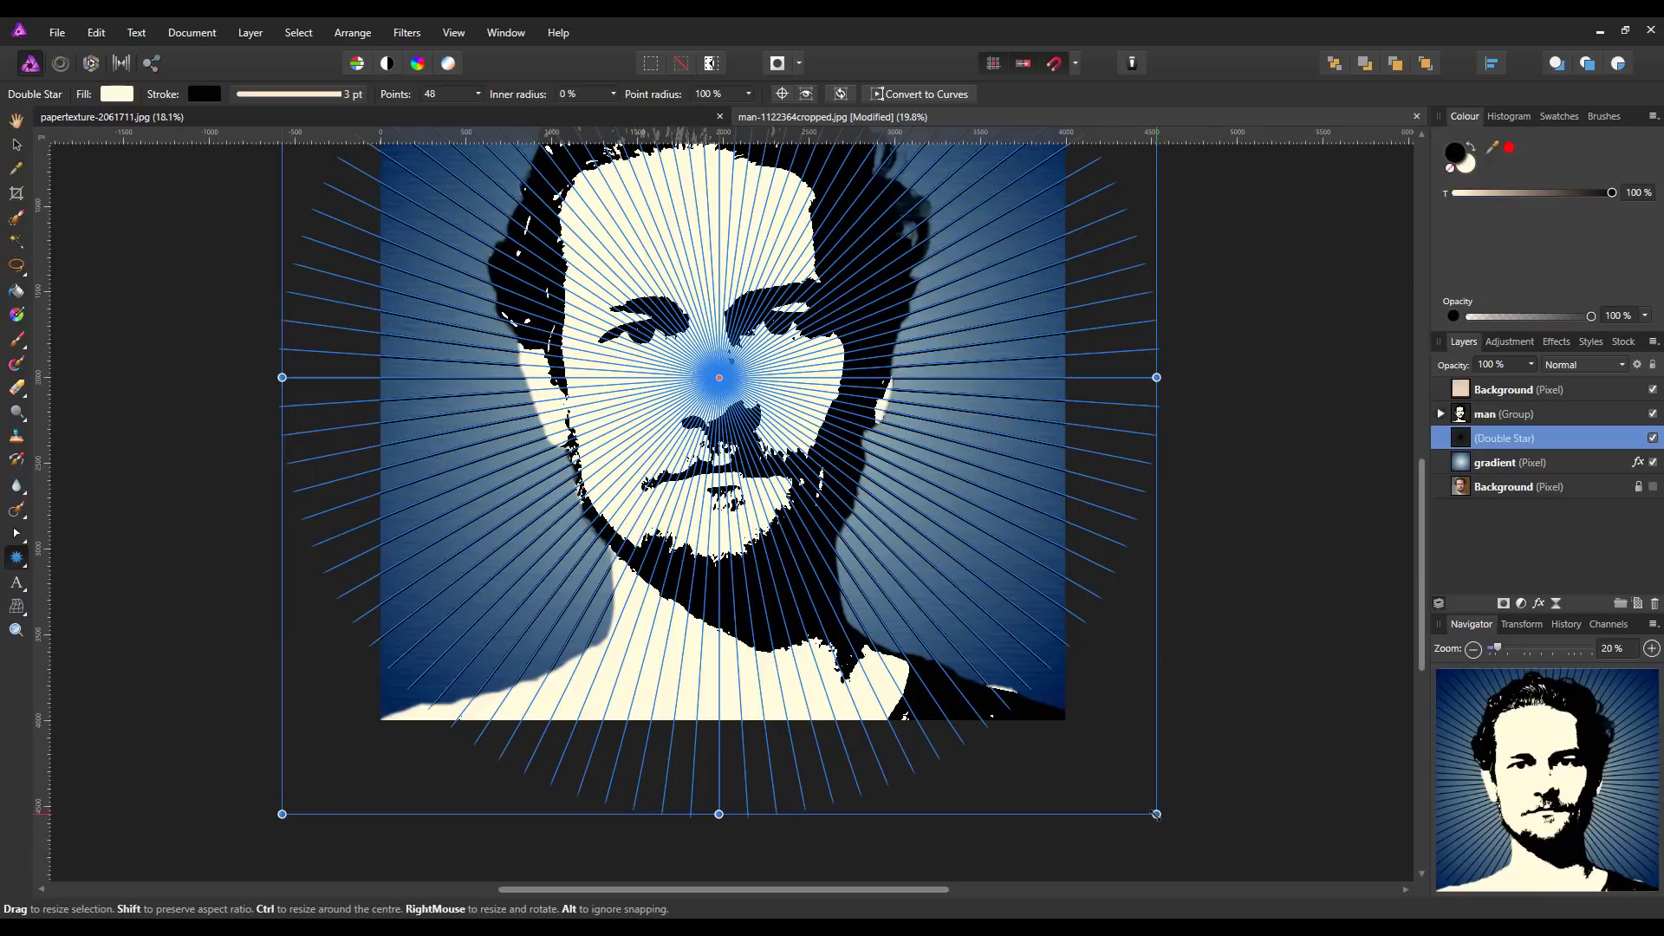
left_click_drag(1156, 814, 1186, 844)
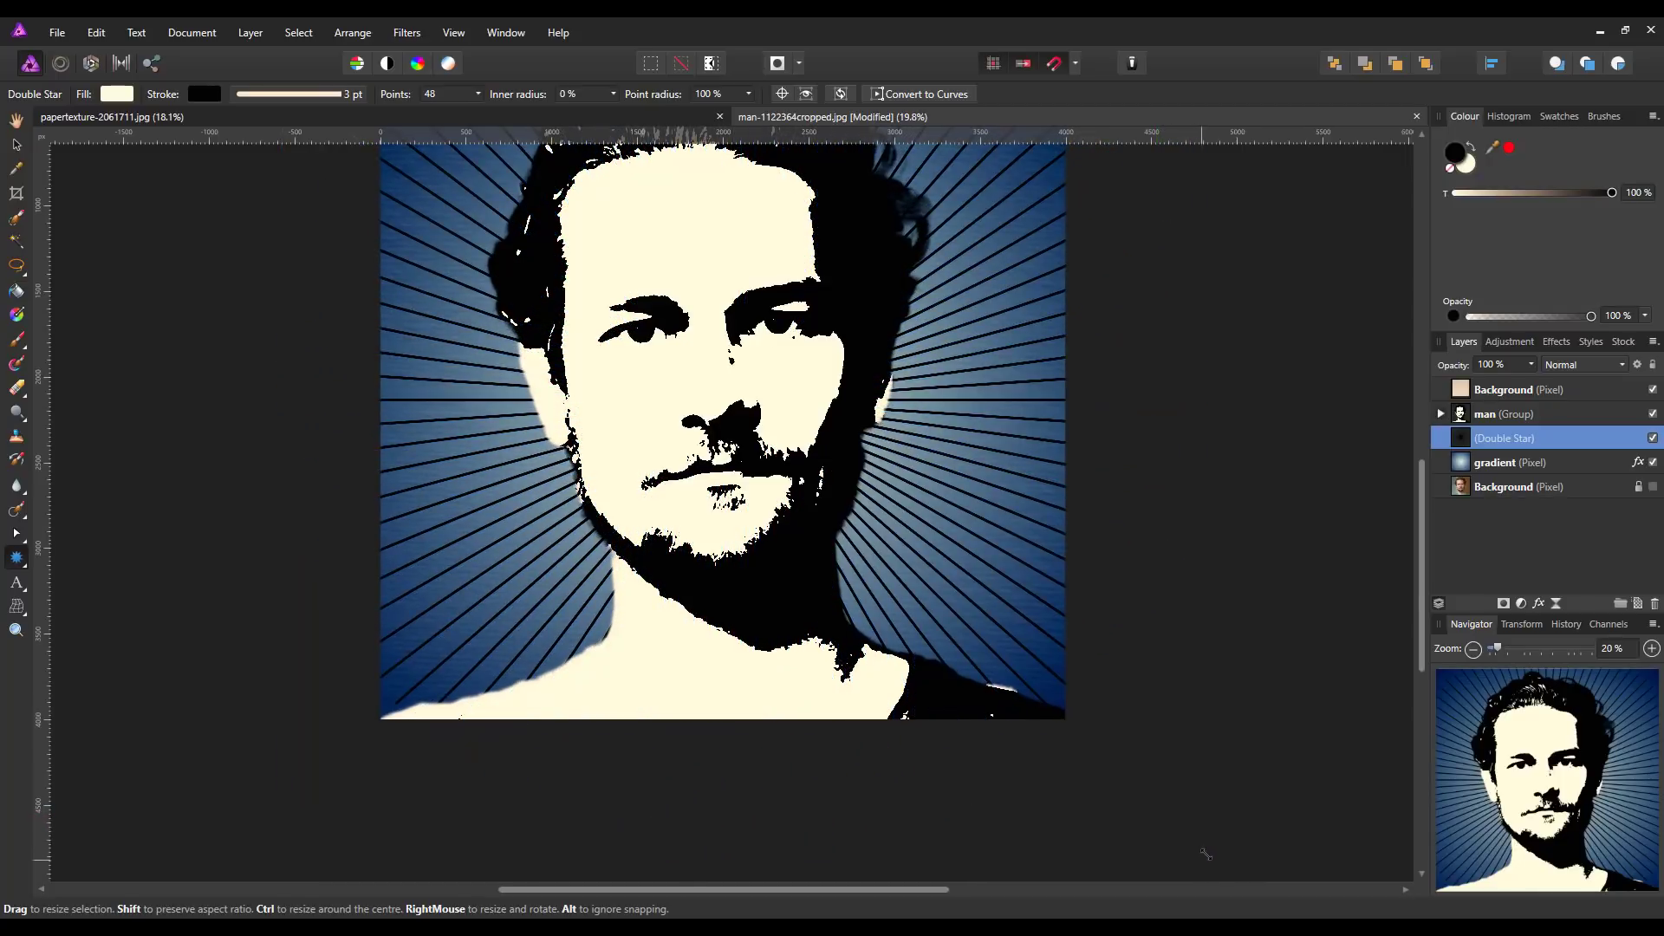
scroll(1226, 864, "down", 1)
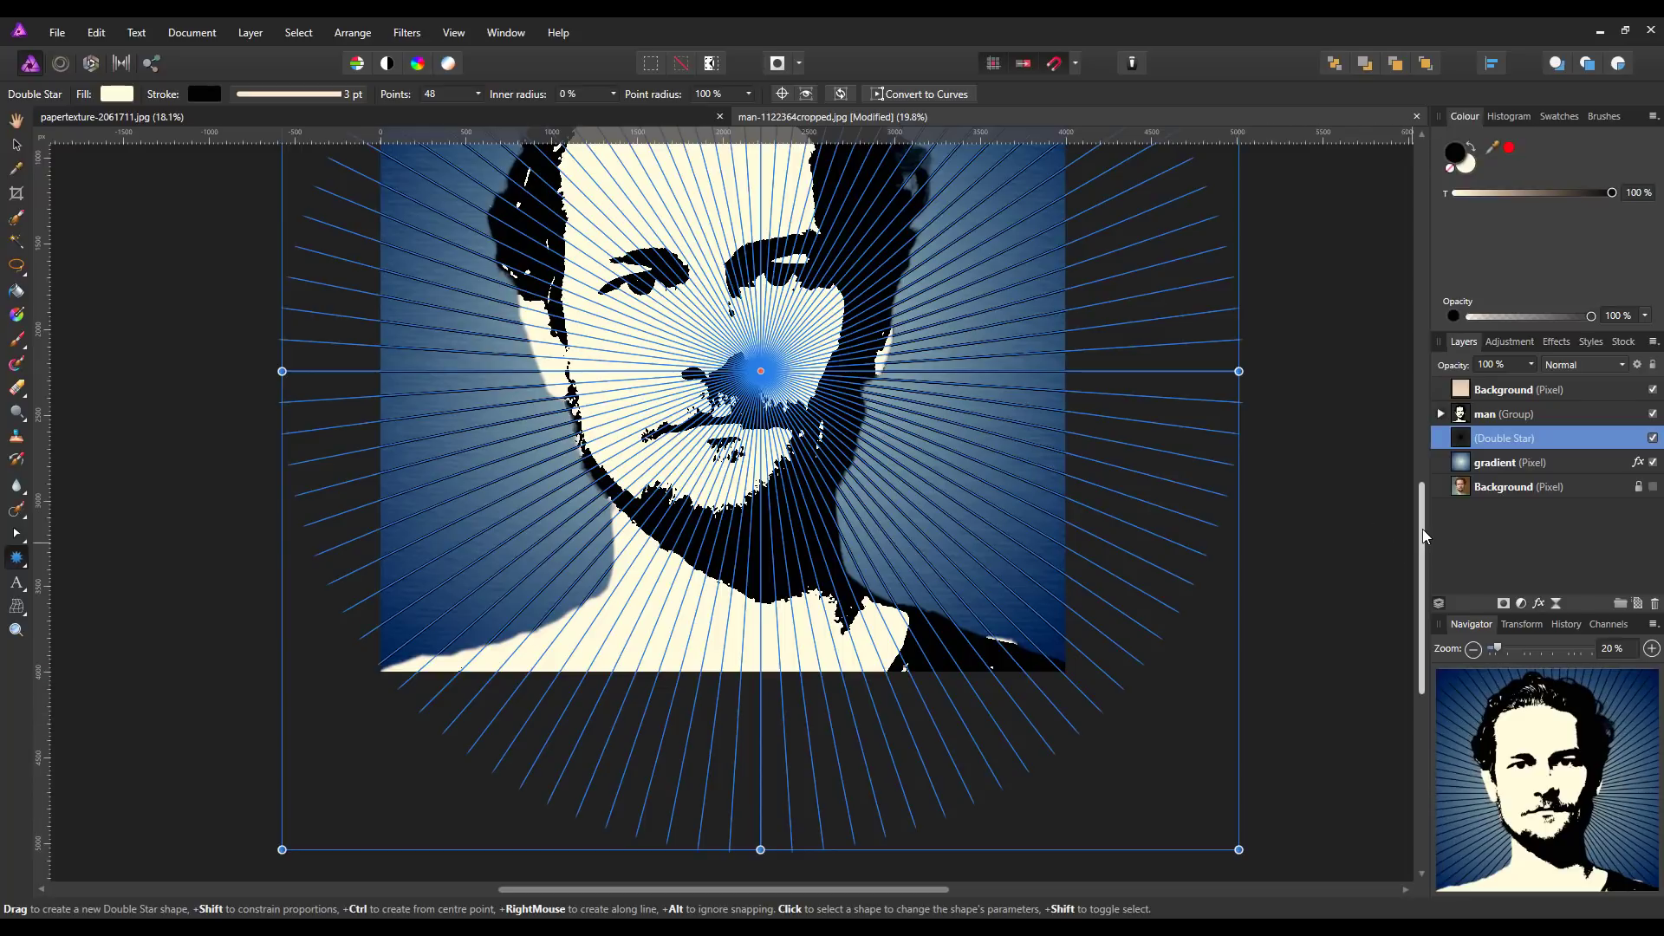
scroll(1422, 529, "up", 4)
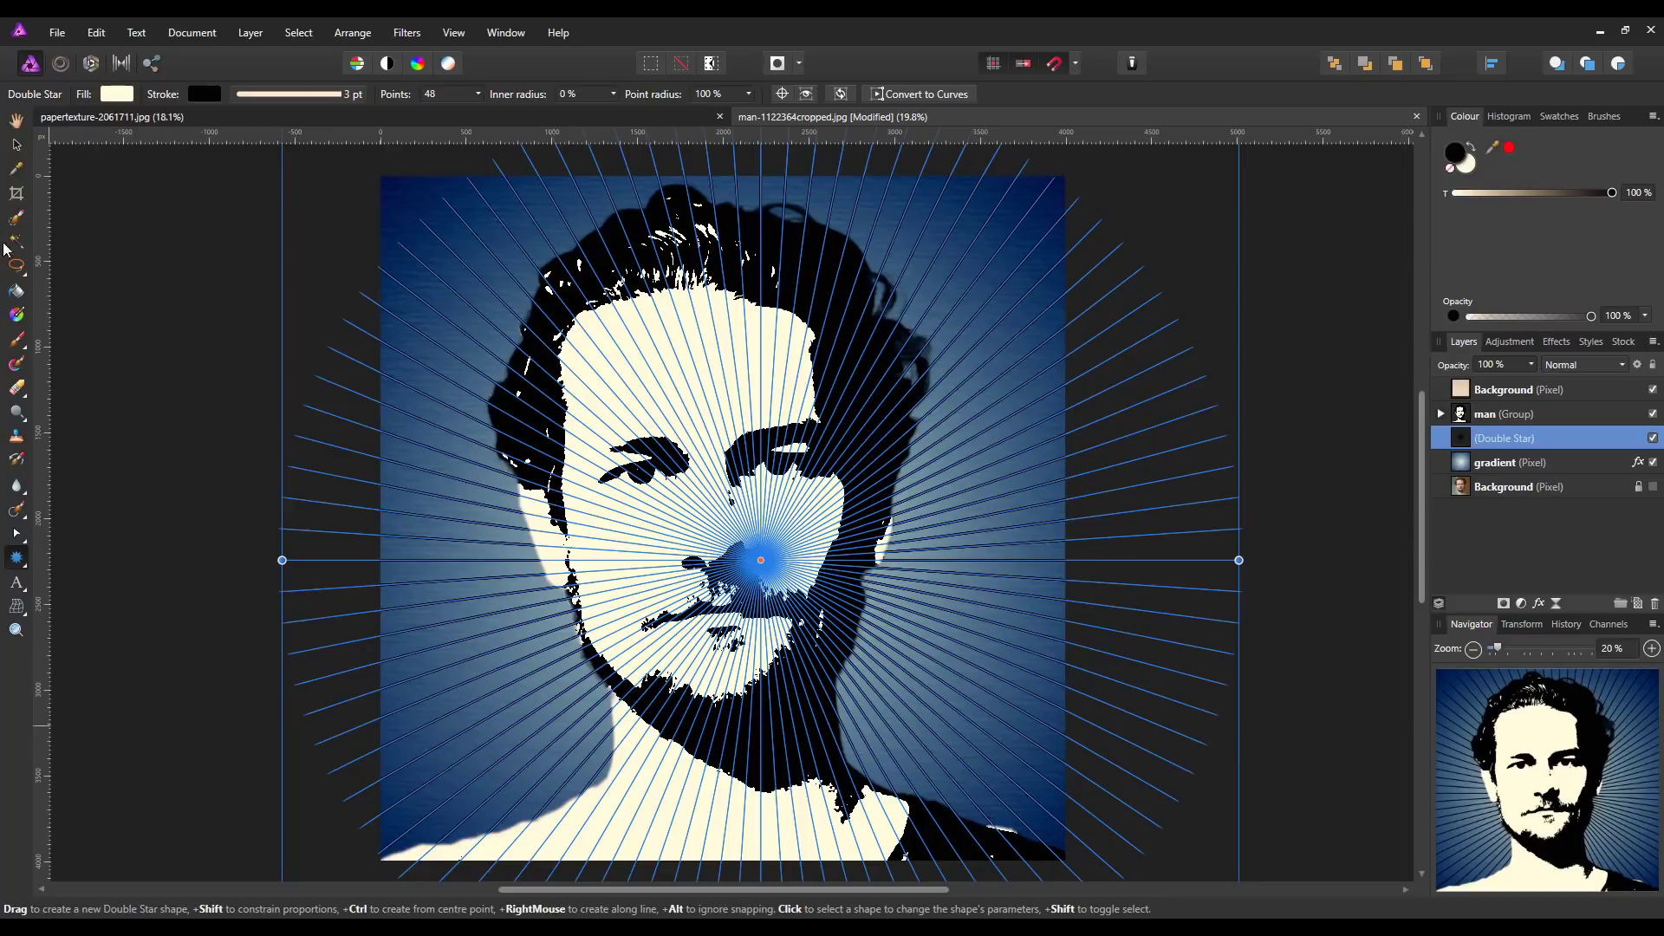
left_click(16, 145)
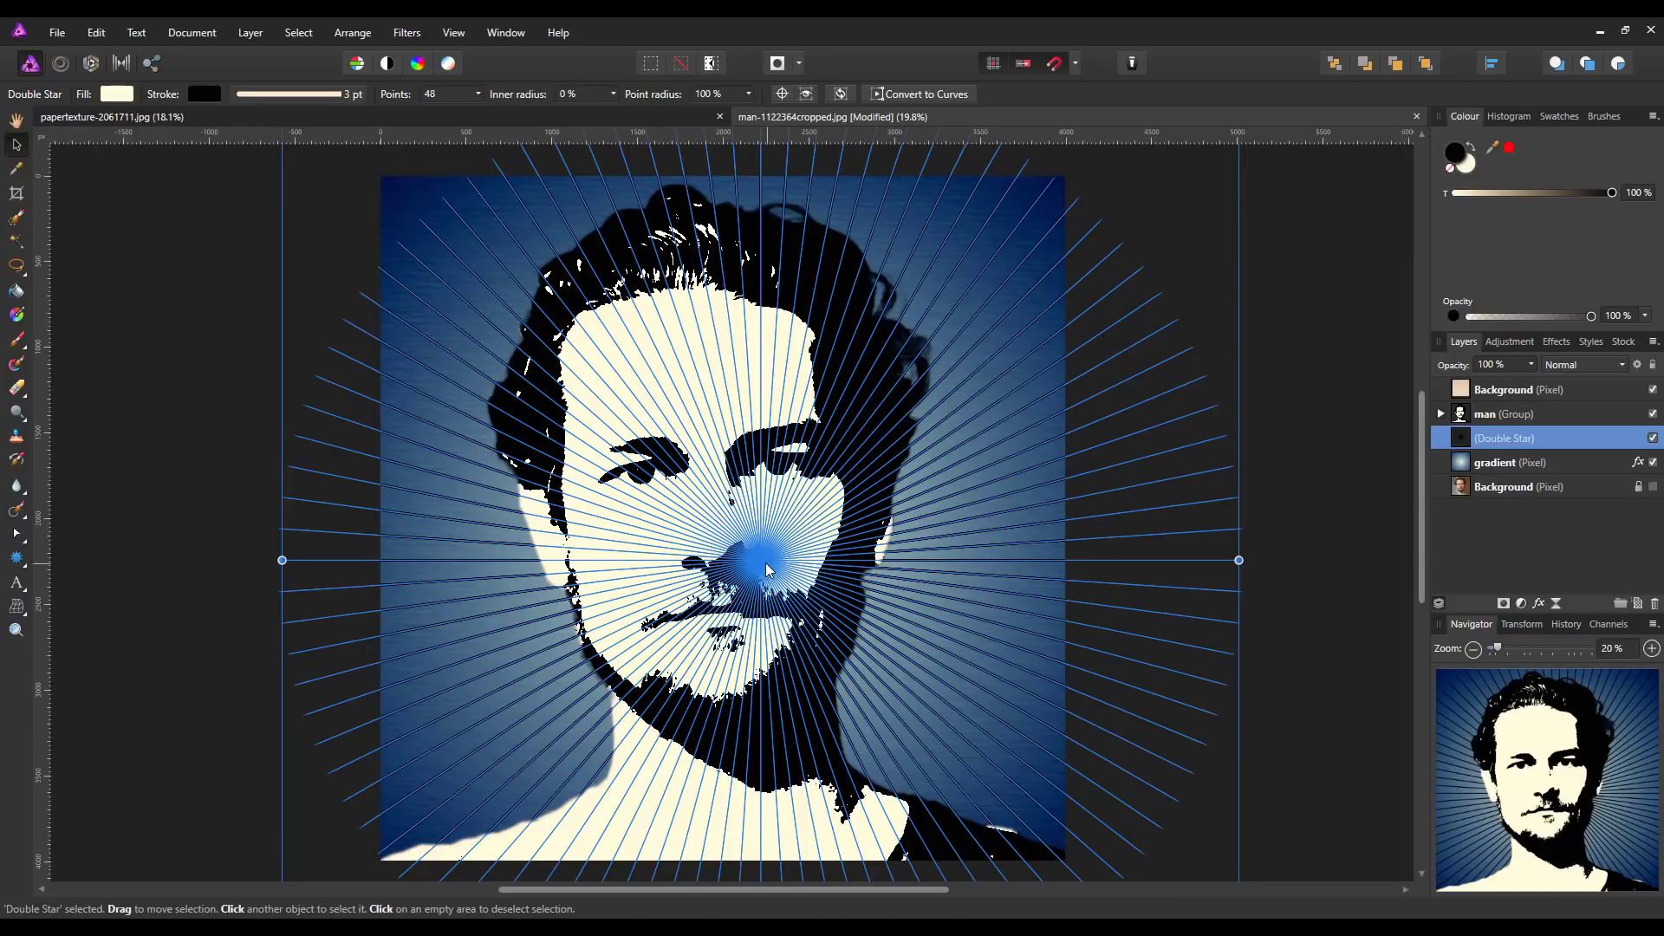
left_click_drag(760, 556, 706, 515)
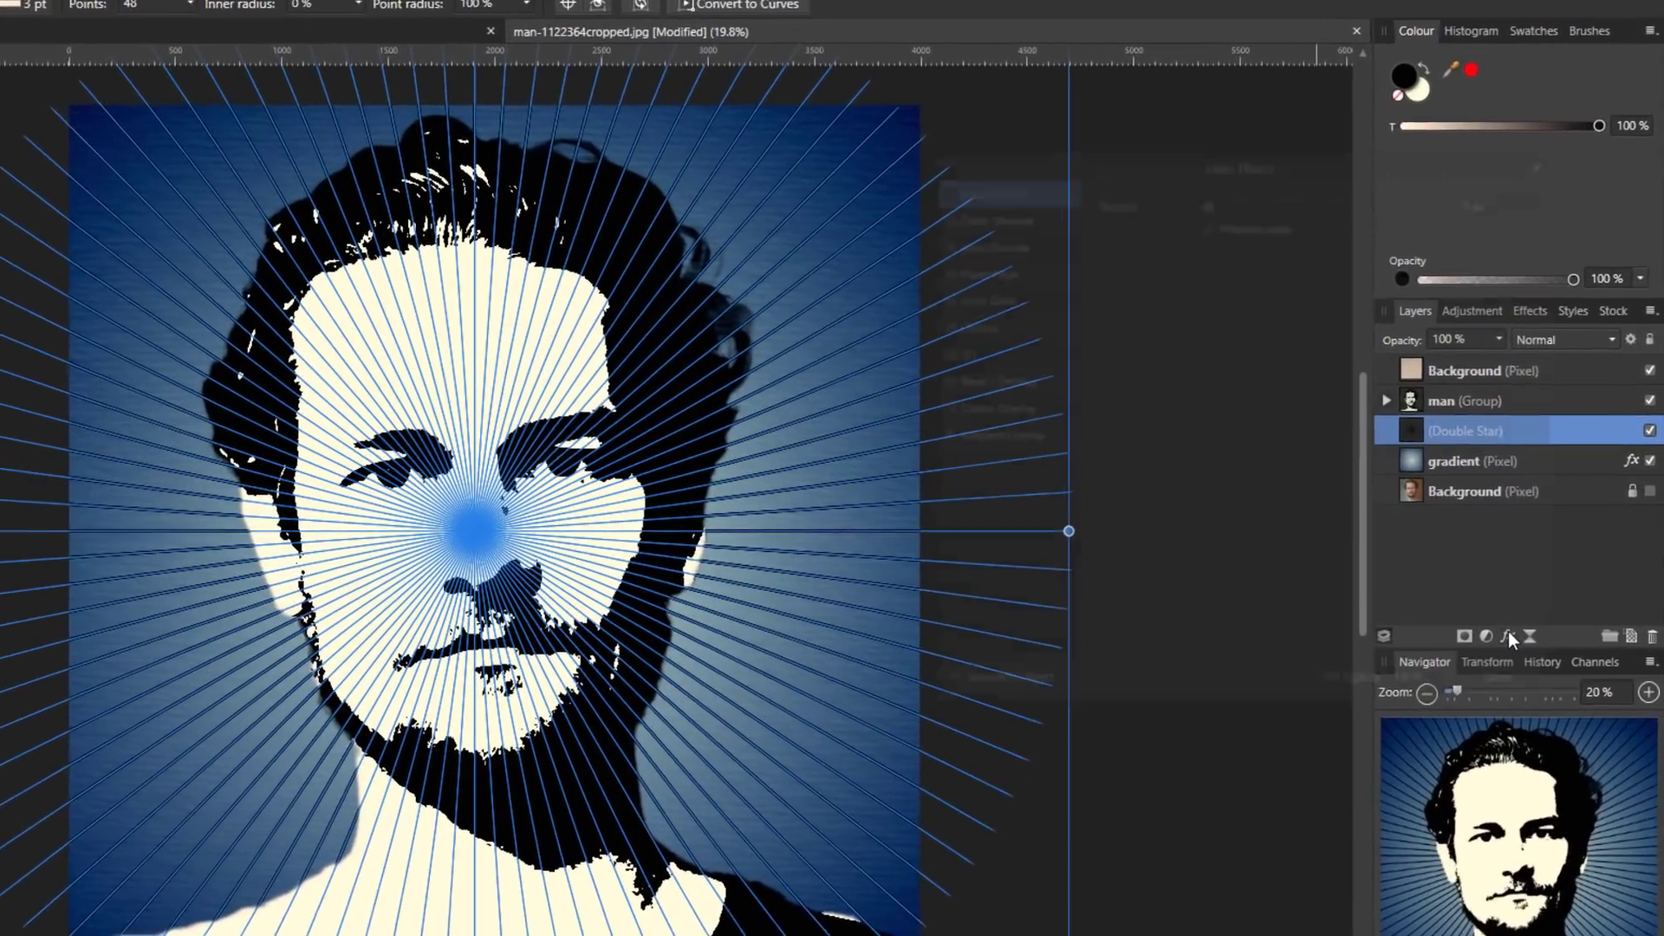
Open the layer effects of the double star and set its fill opacity to 0%
left_click(1540, 605)
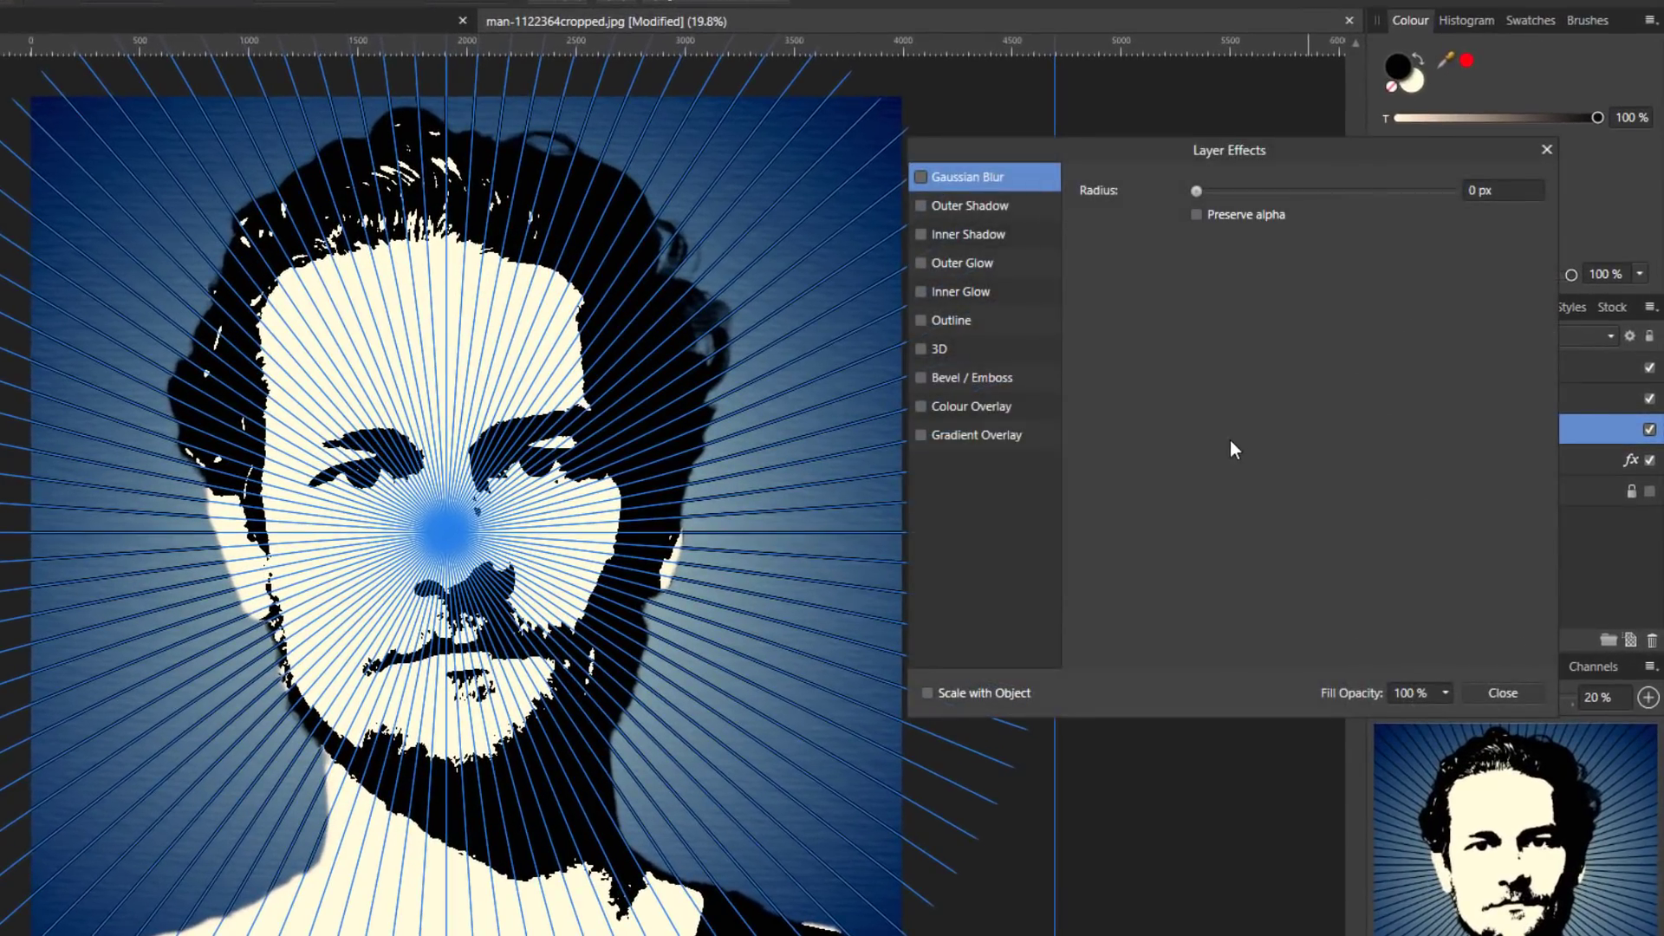
left_click_drag(1116, 151, 1170, 103)
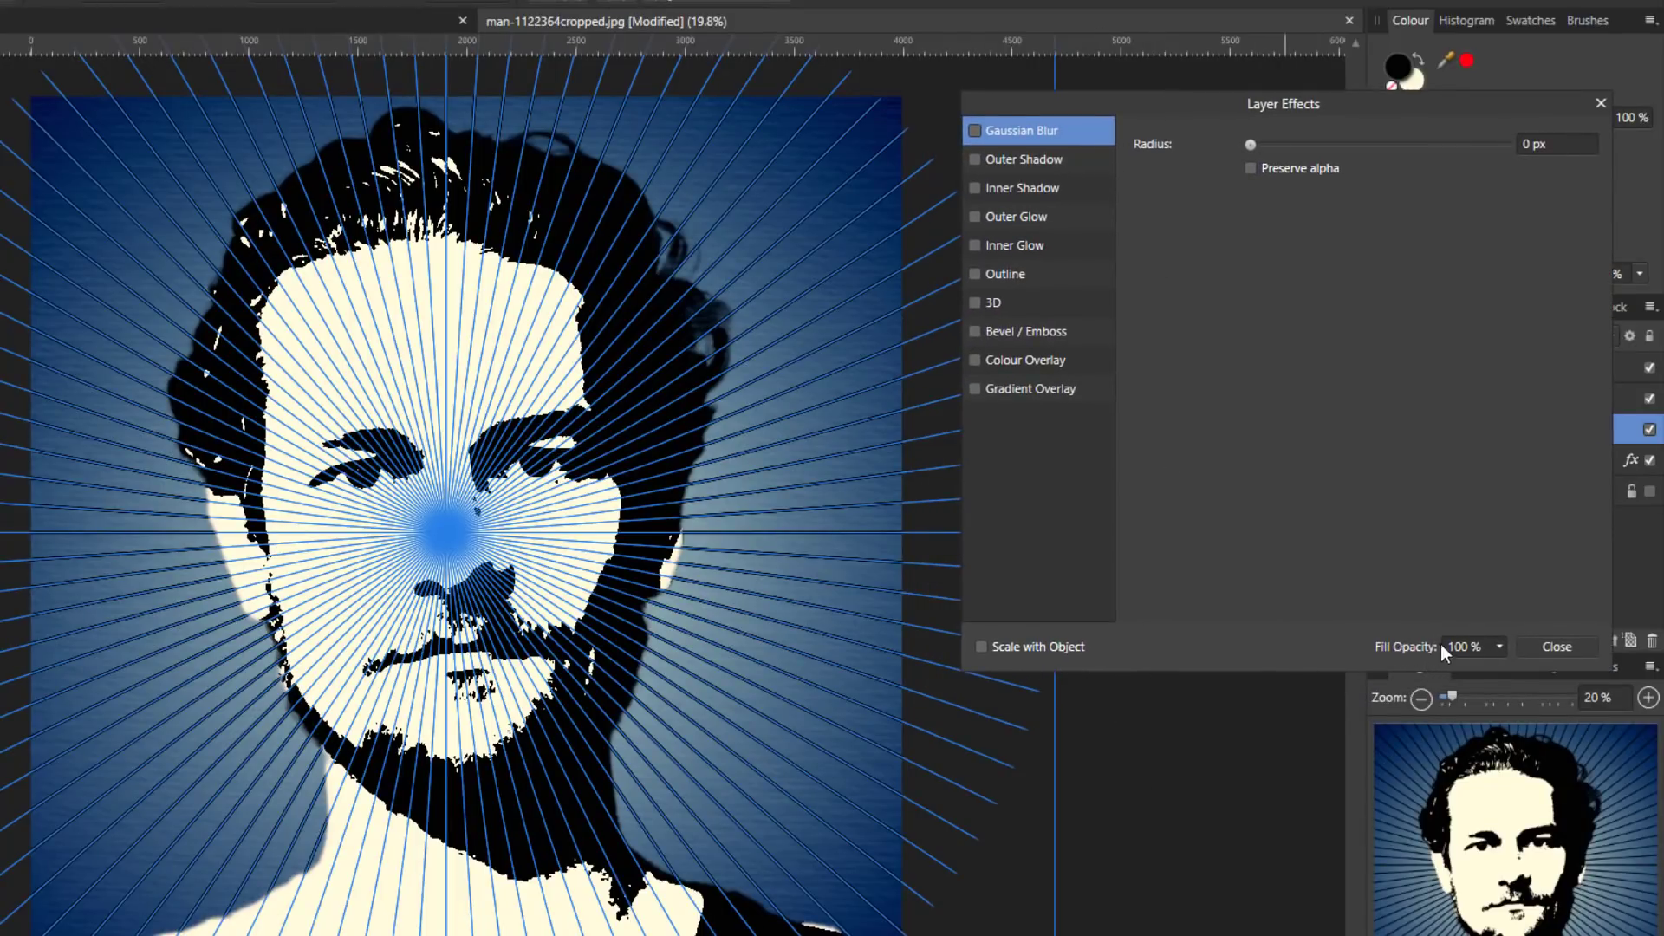
left_click(1498, 647)
left_click_drag(1501, 668, 1347, 675)
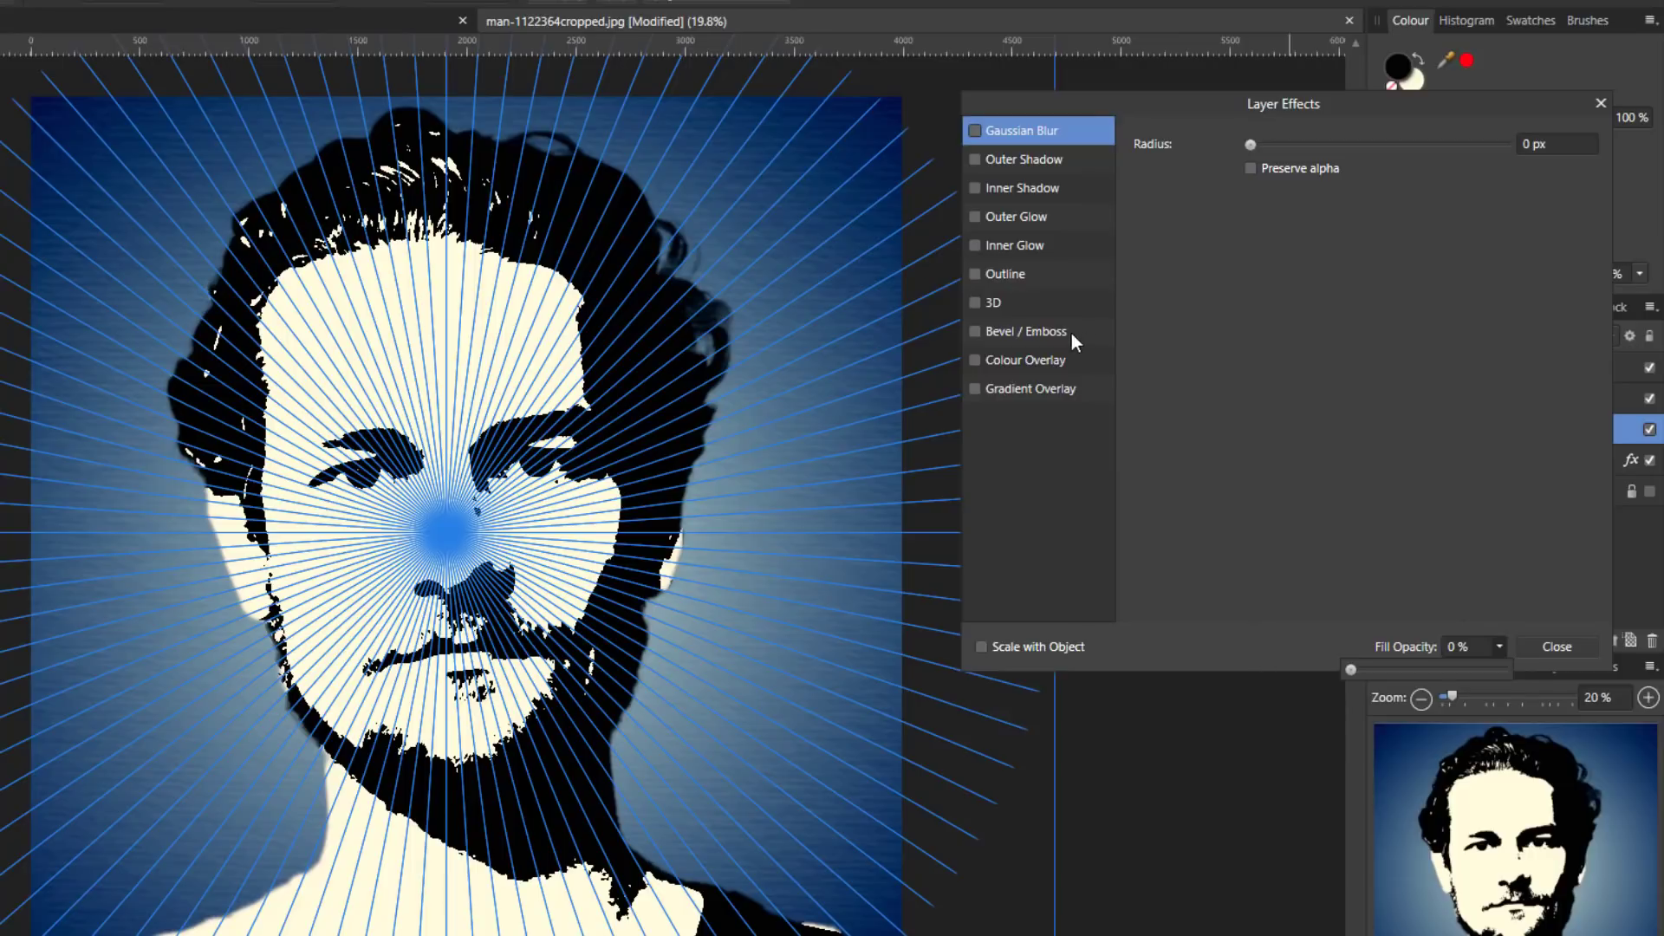
Enable the Bevel / Emboss effect on the double star and set its type to Inner
left_click(974, 333)
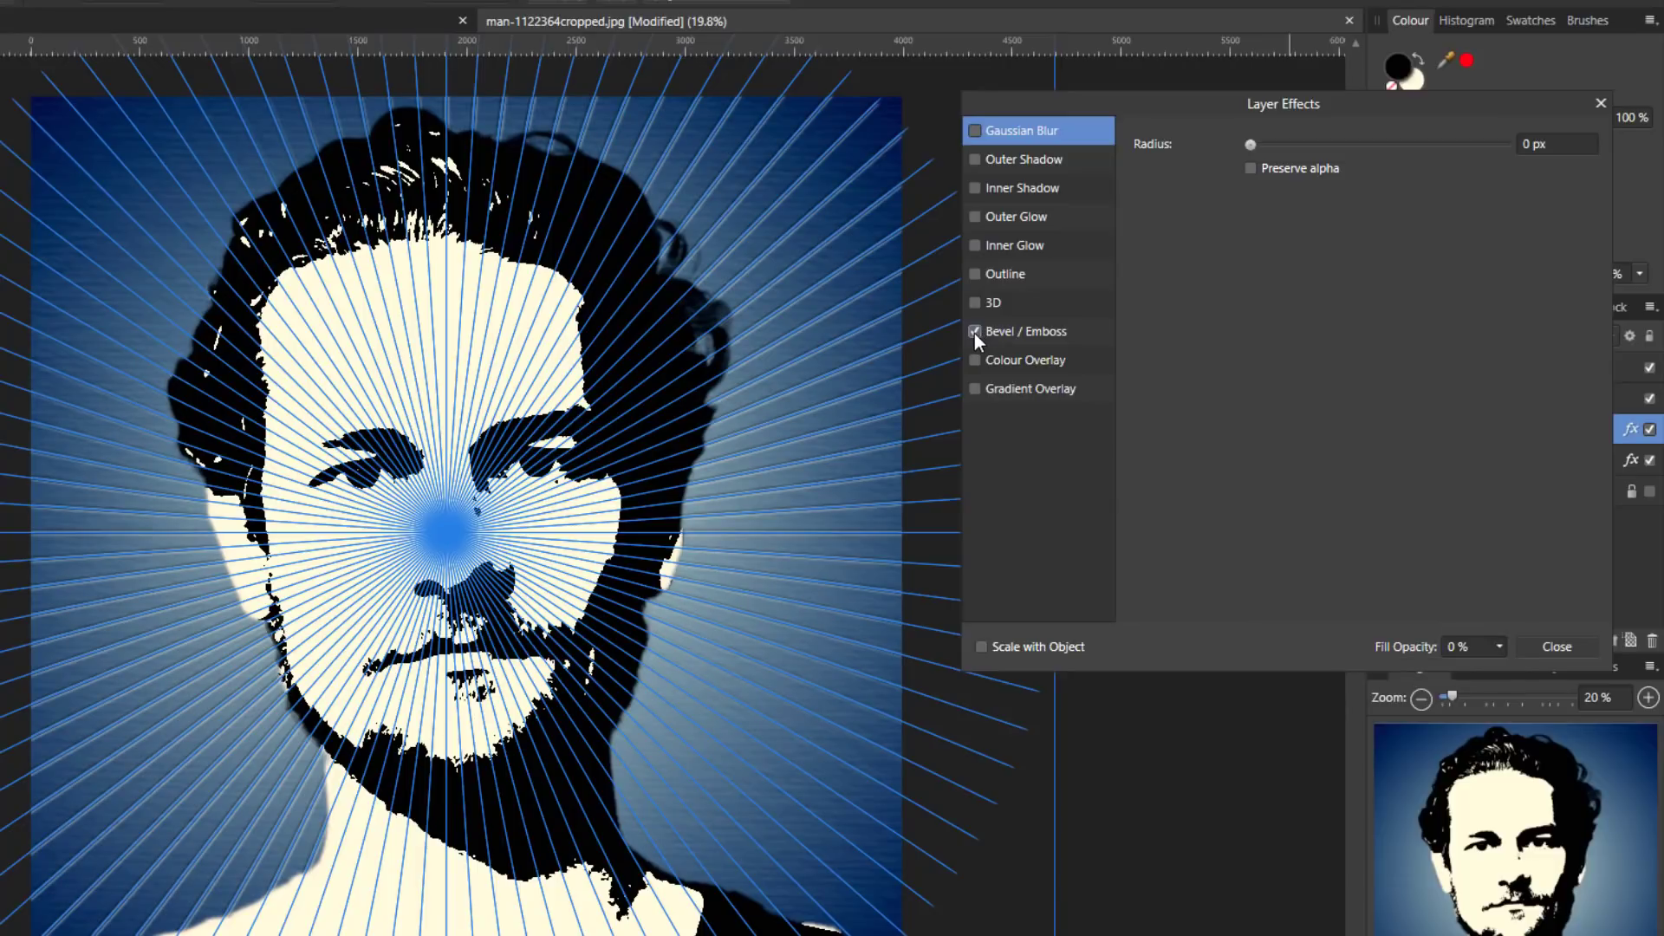
left_click(1027, 332)
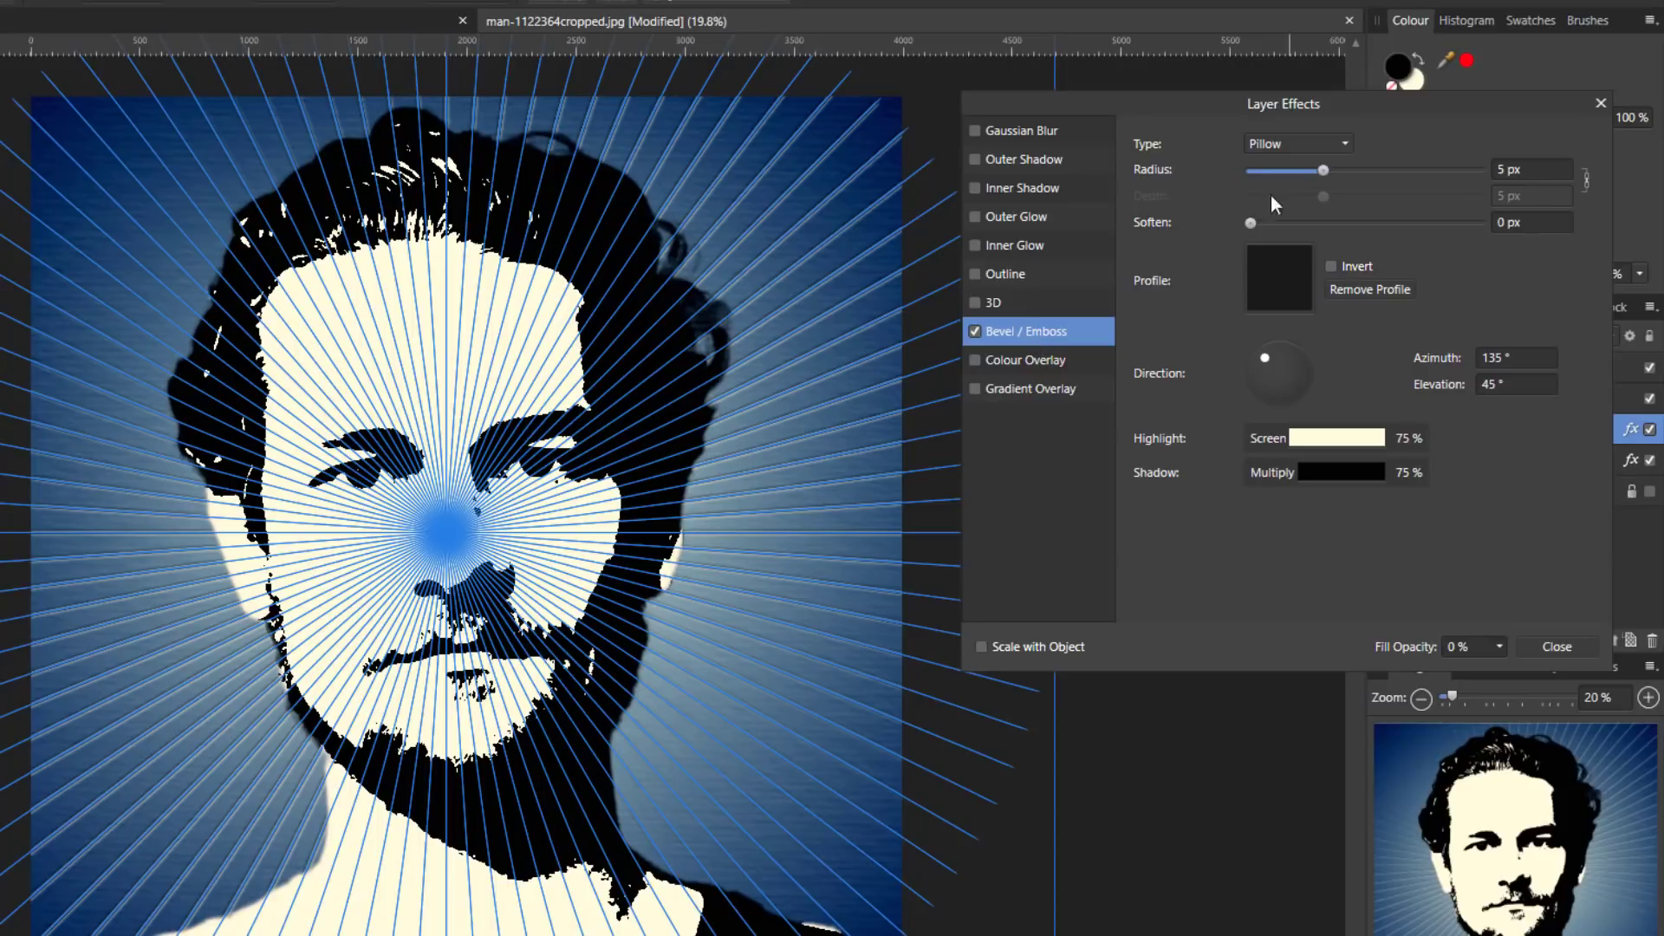
left_click(1346, 145)
left_click(1270, 169)
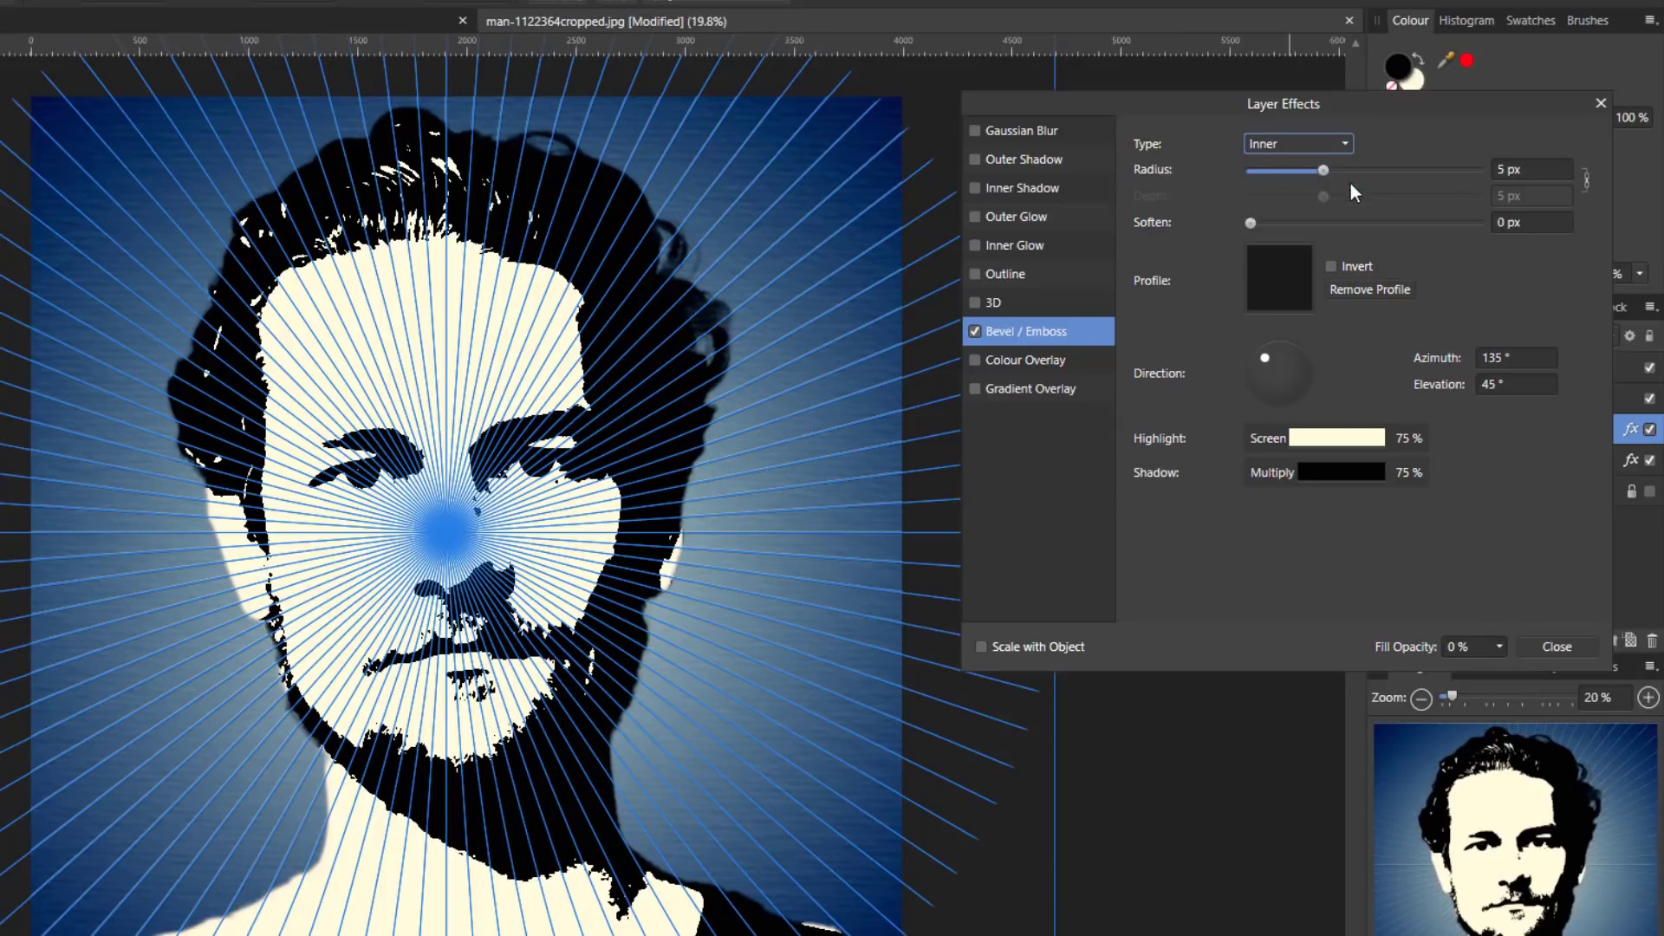
Set the bevel's radius to 35 px and its soften value to 4 px
left_click_drag(1325, 171, 1394, 175)
left_click(1519, 171)
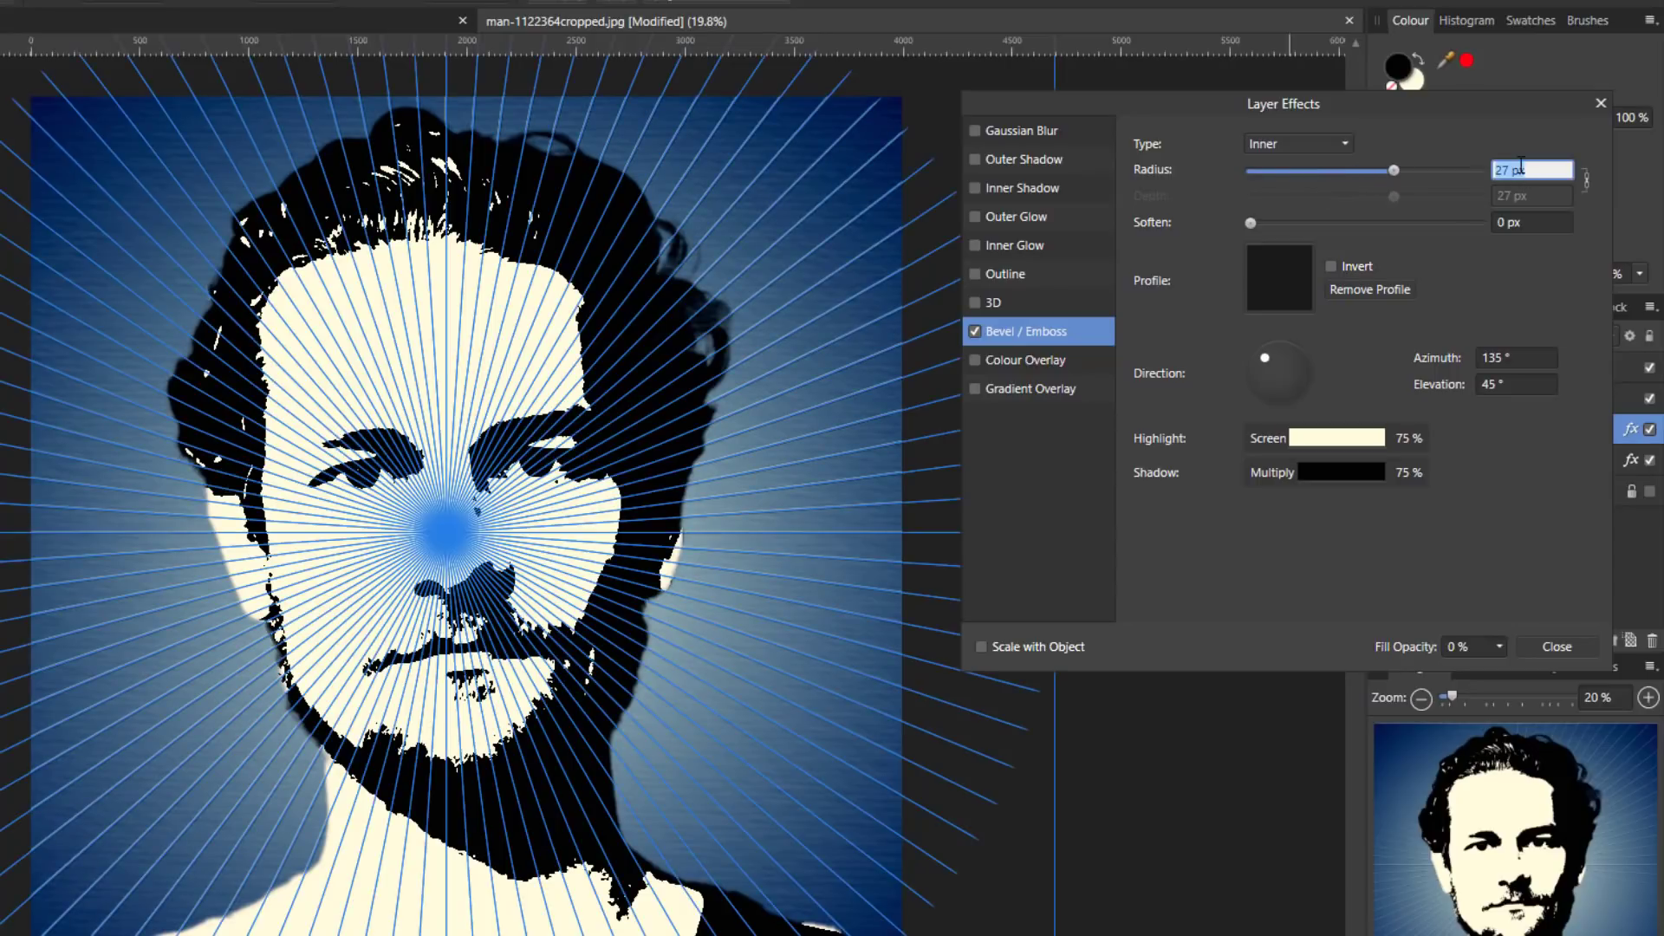
type("35")
key("Return")
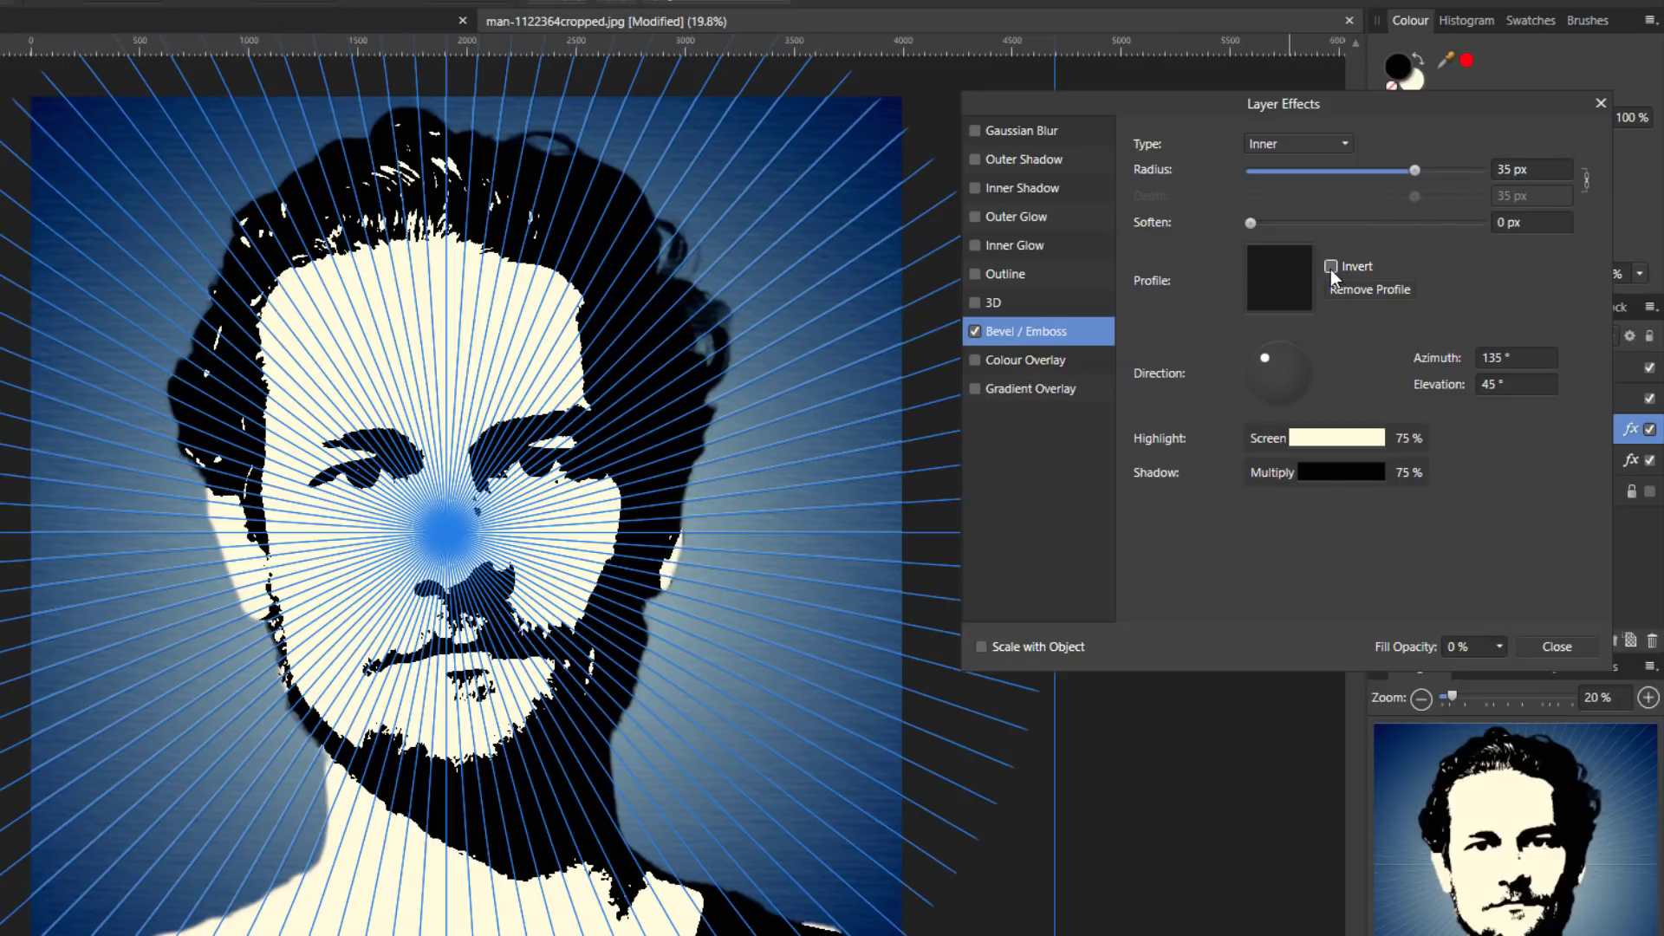
left_click(1504, 222)
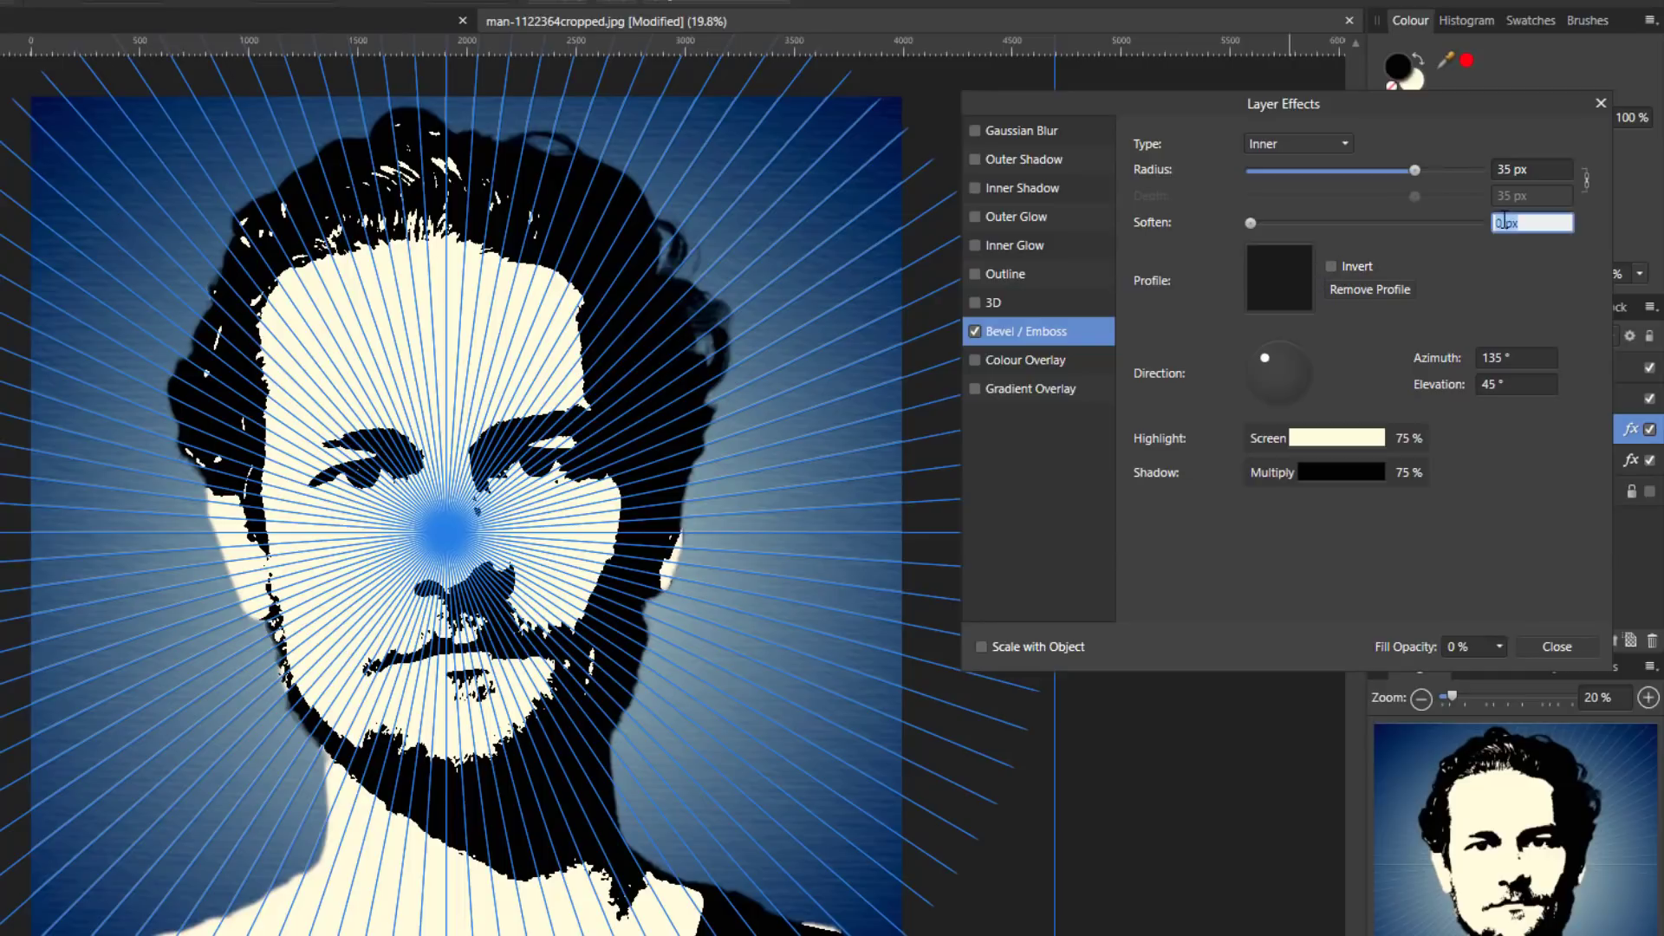
type("4")
key("Return")
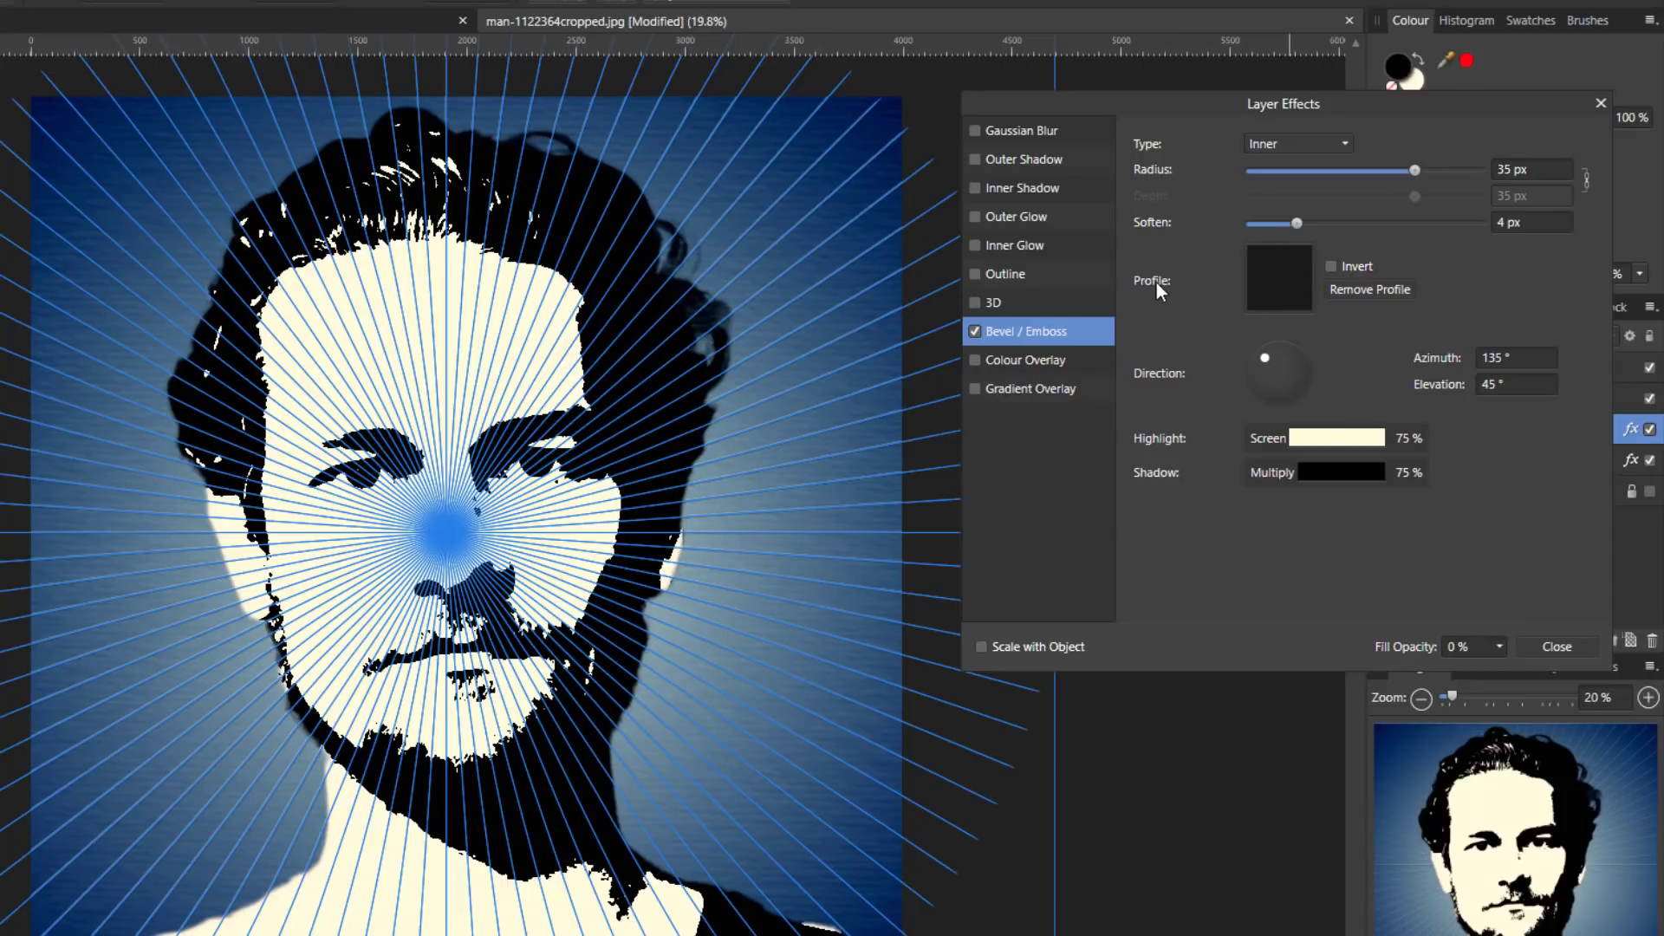
Apply the straight diagonal standard profile to the double star's bevel
left_click(1276, 281)
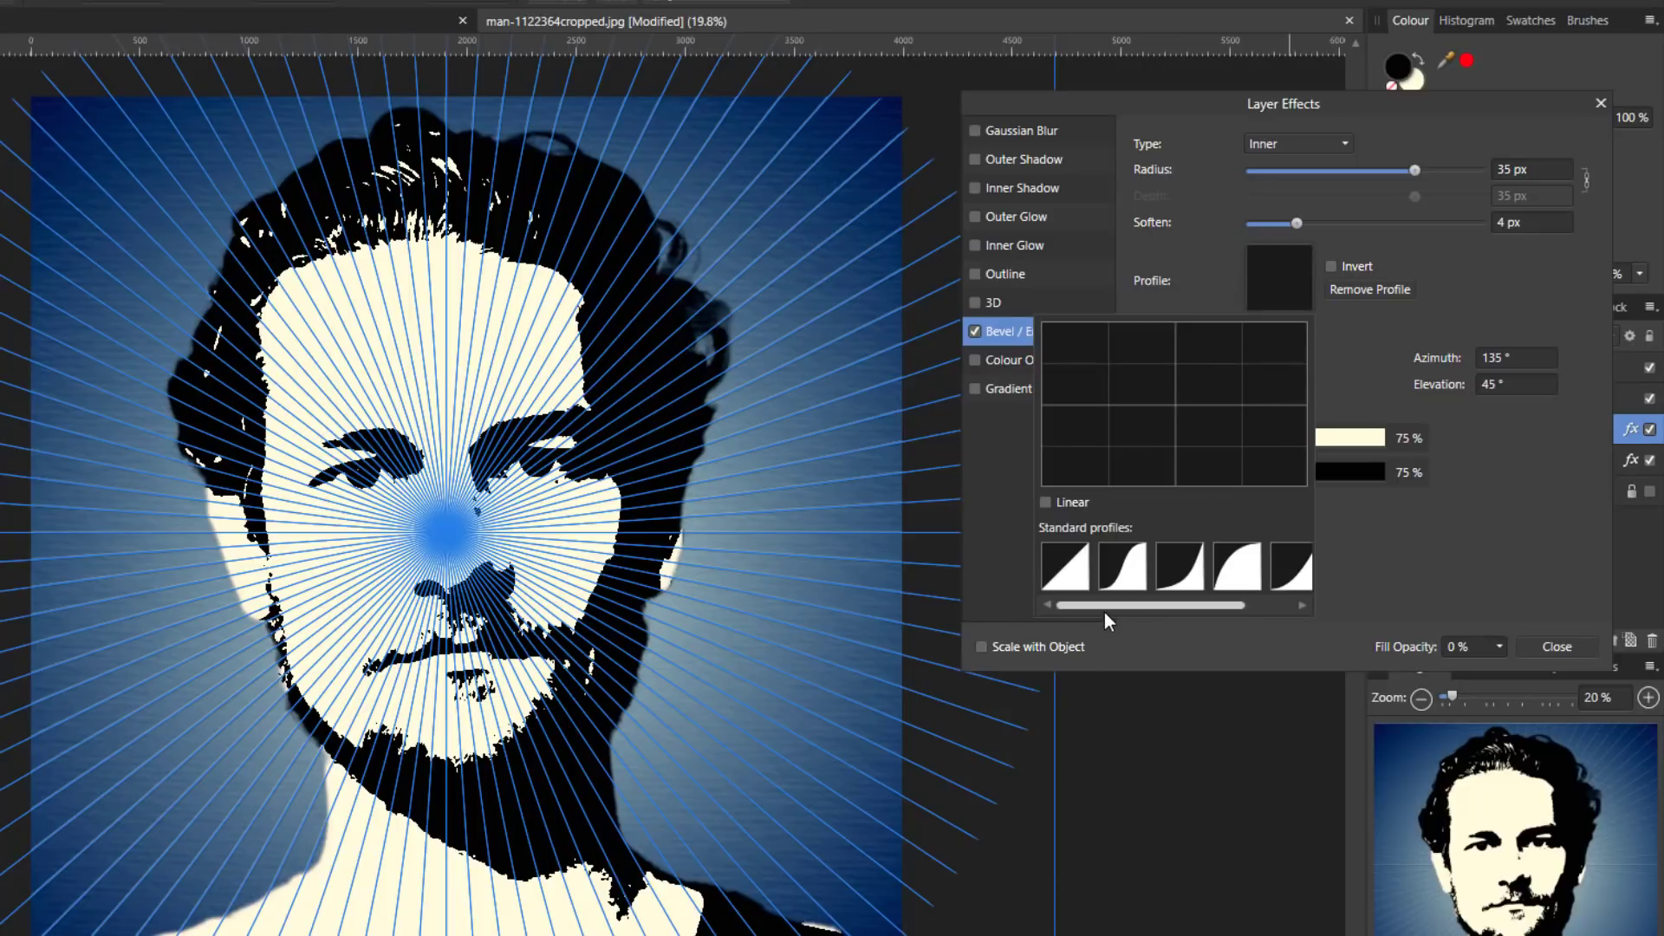
left_click(1068, 572)
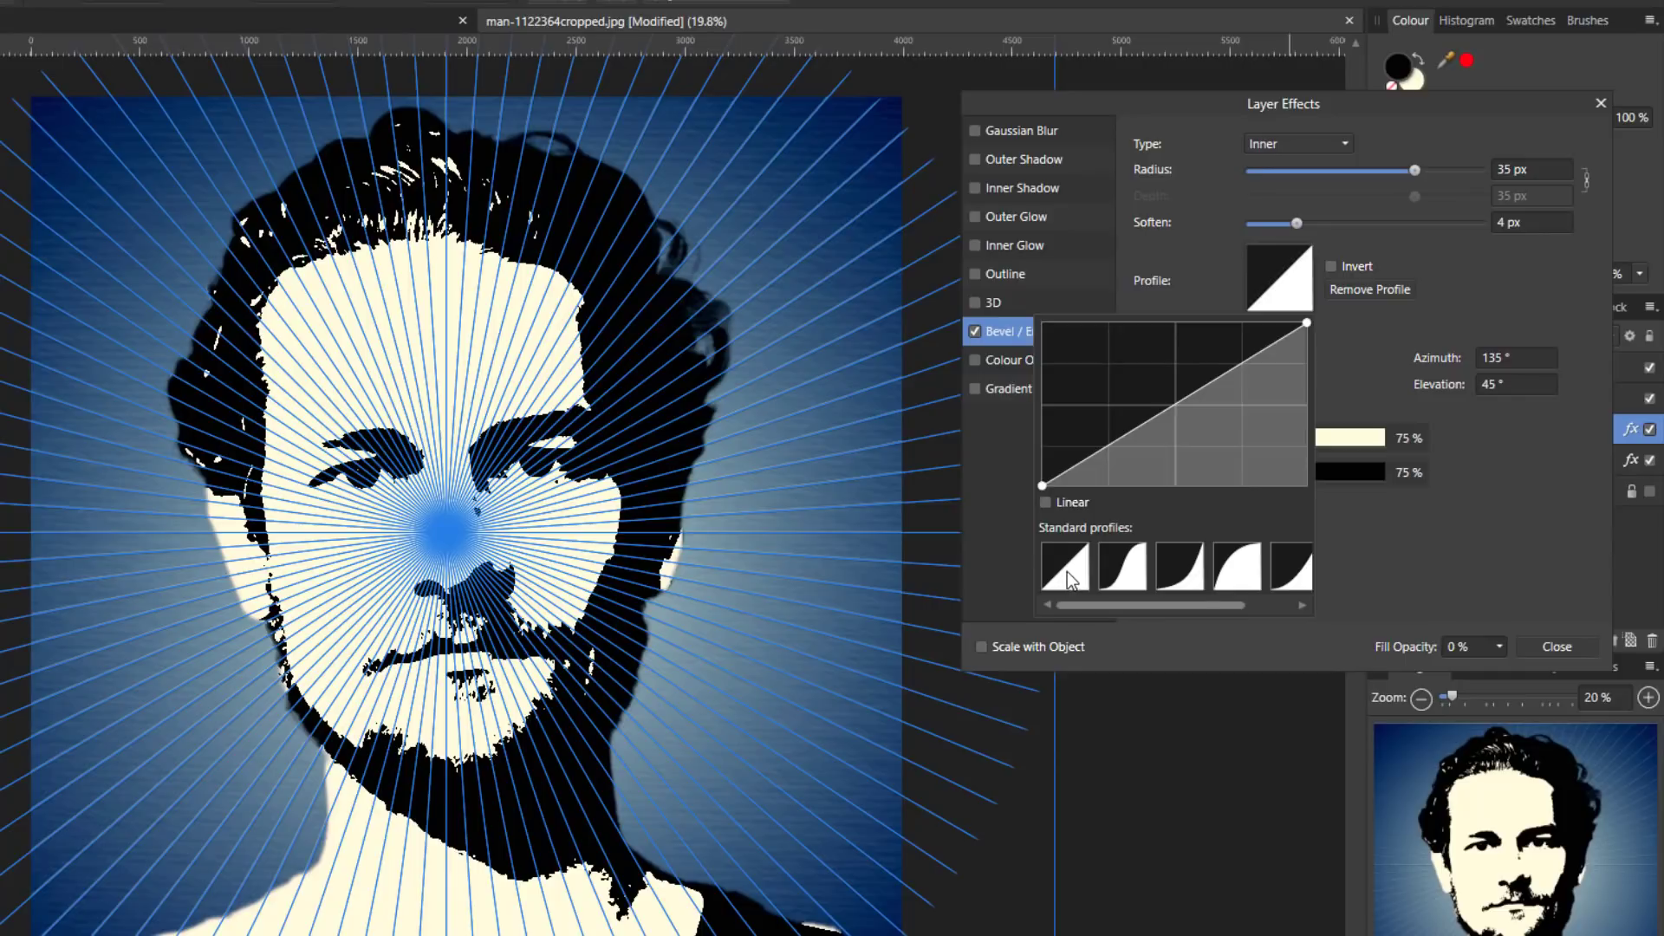
left_click(1342, 346)
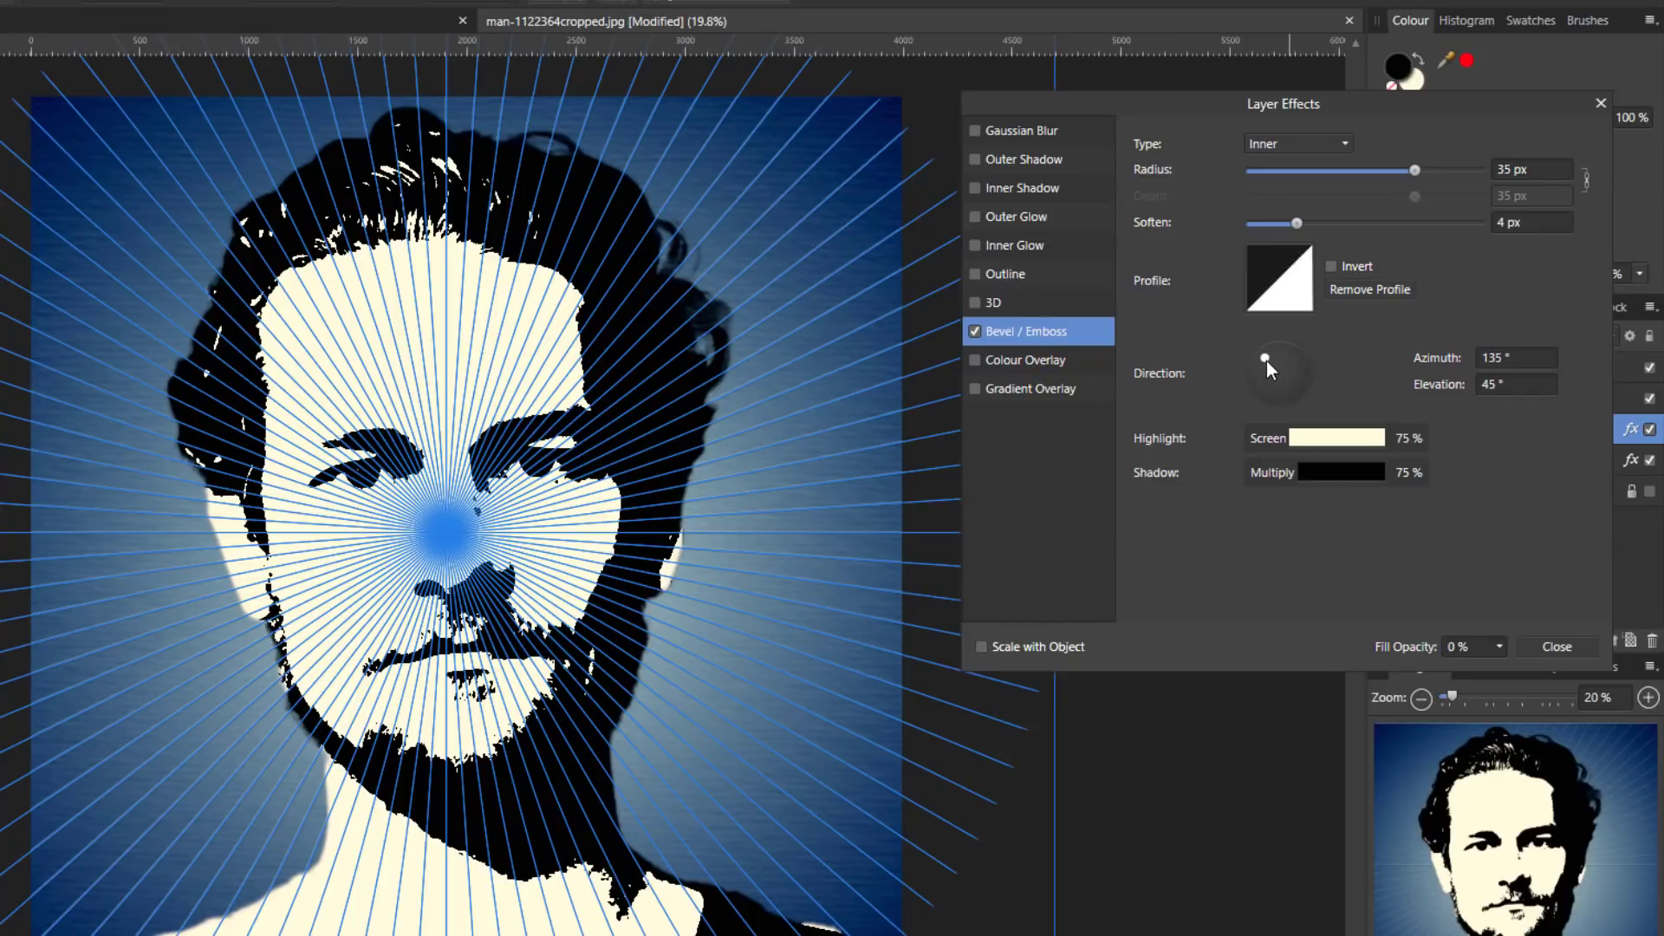
Set the bevel's light direction to an azimuth of -91° and an elevation of 44°
mouse_move(1266, 361)
left_mouse_down()
mouse_move(1288, 377)
mouse_move(1270, 372)
mouse_move(1266, 398)
mouse_move(1291, 380)
mouse_move(1274, 369)
mouse_move(1298, 389)
mouse_move(1266, 388)
mouse_move(1298, 383)
mouse_move(1293, 362)
mouse_move(1262, 357)
mouse_move(1264, 405)
mouse_move(1267, 357)
mouse_move(1278, 376)
left_mouse_up()
left_click(1505, 357)
type("-")
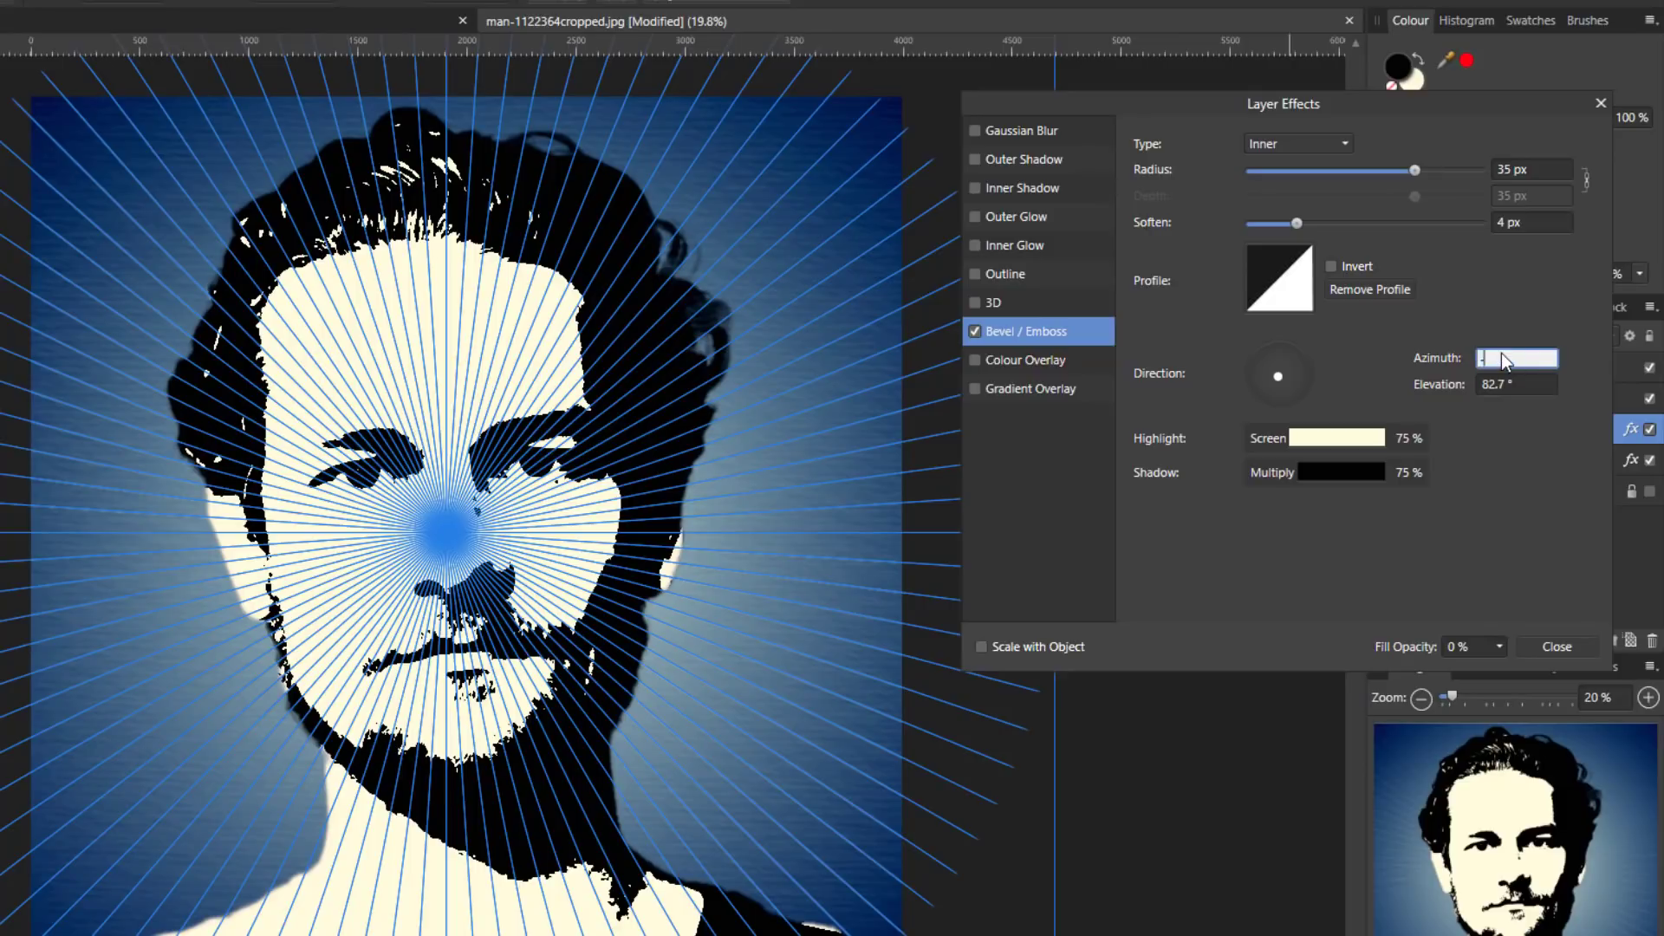
type("8")
type("1")
left_click(1506, 383)
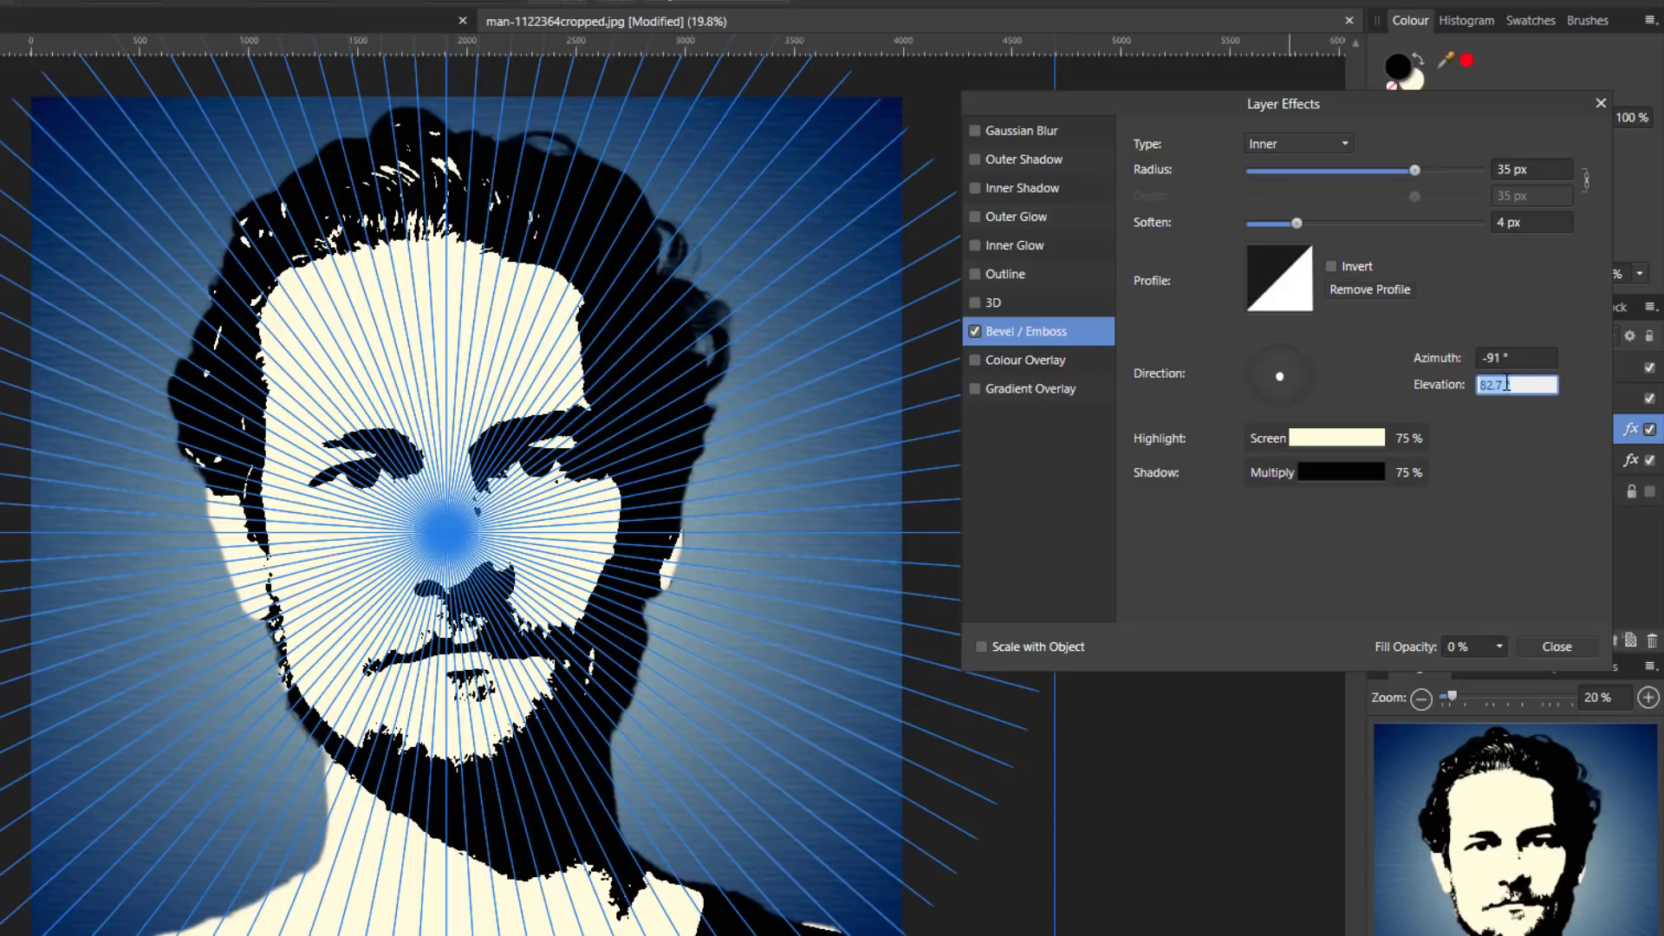
type("44")
key("Return")
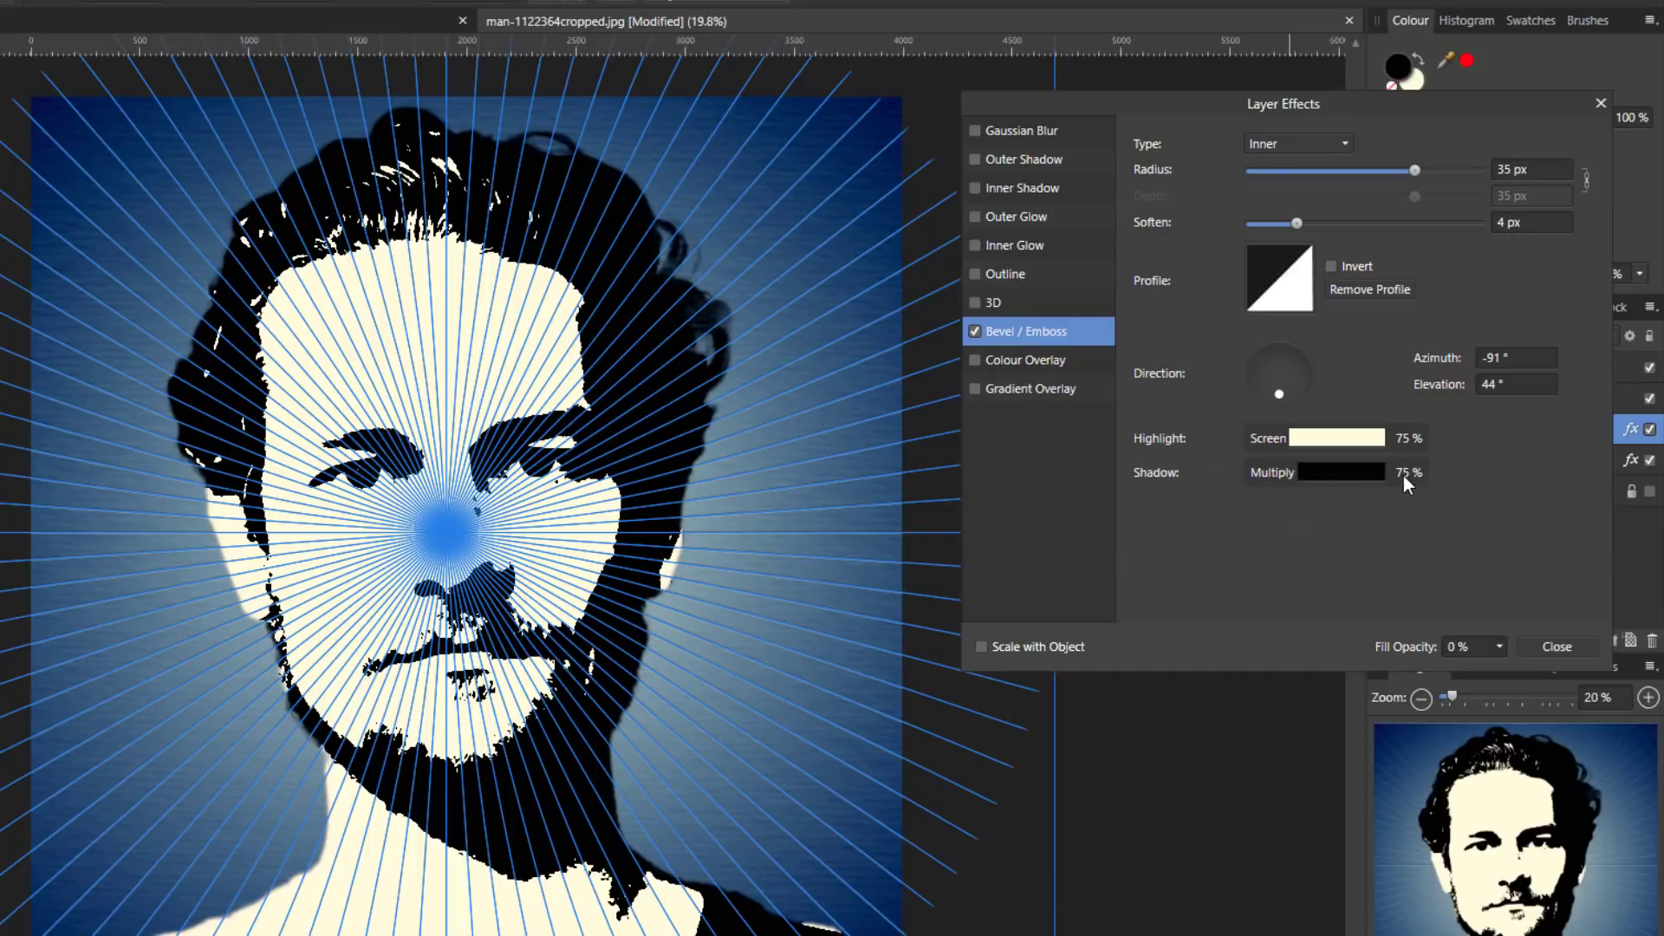
Set the opacity of the double star's bevel shadow to 100%
left_click(1351, 471)
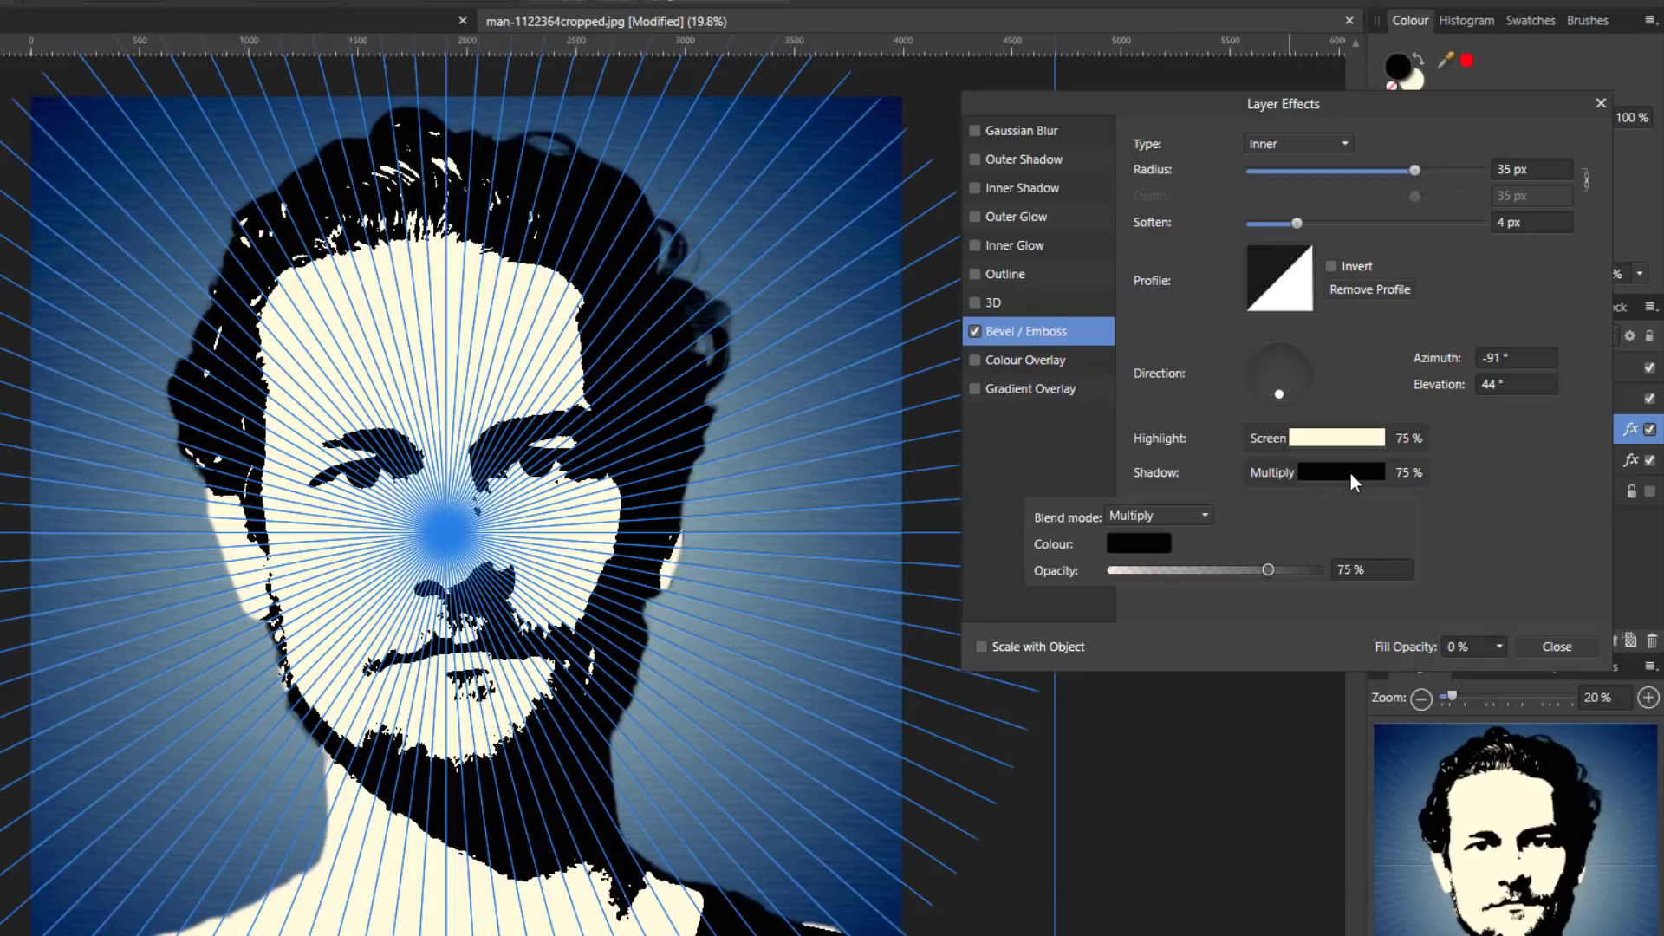
left_click_drag(1272, 569, 1326, 570)
left_click(1524, 533)
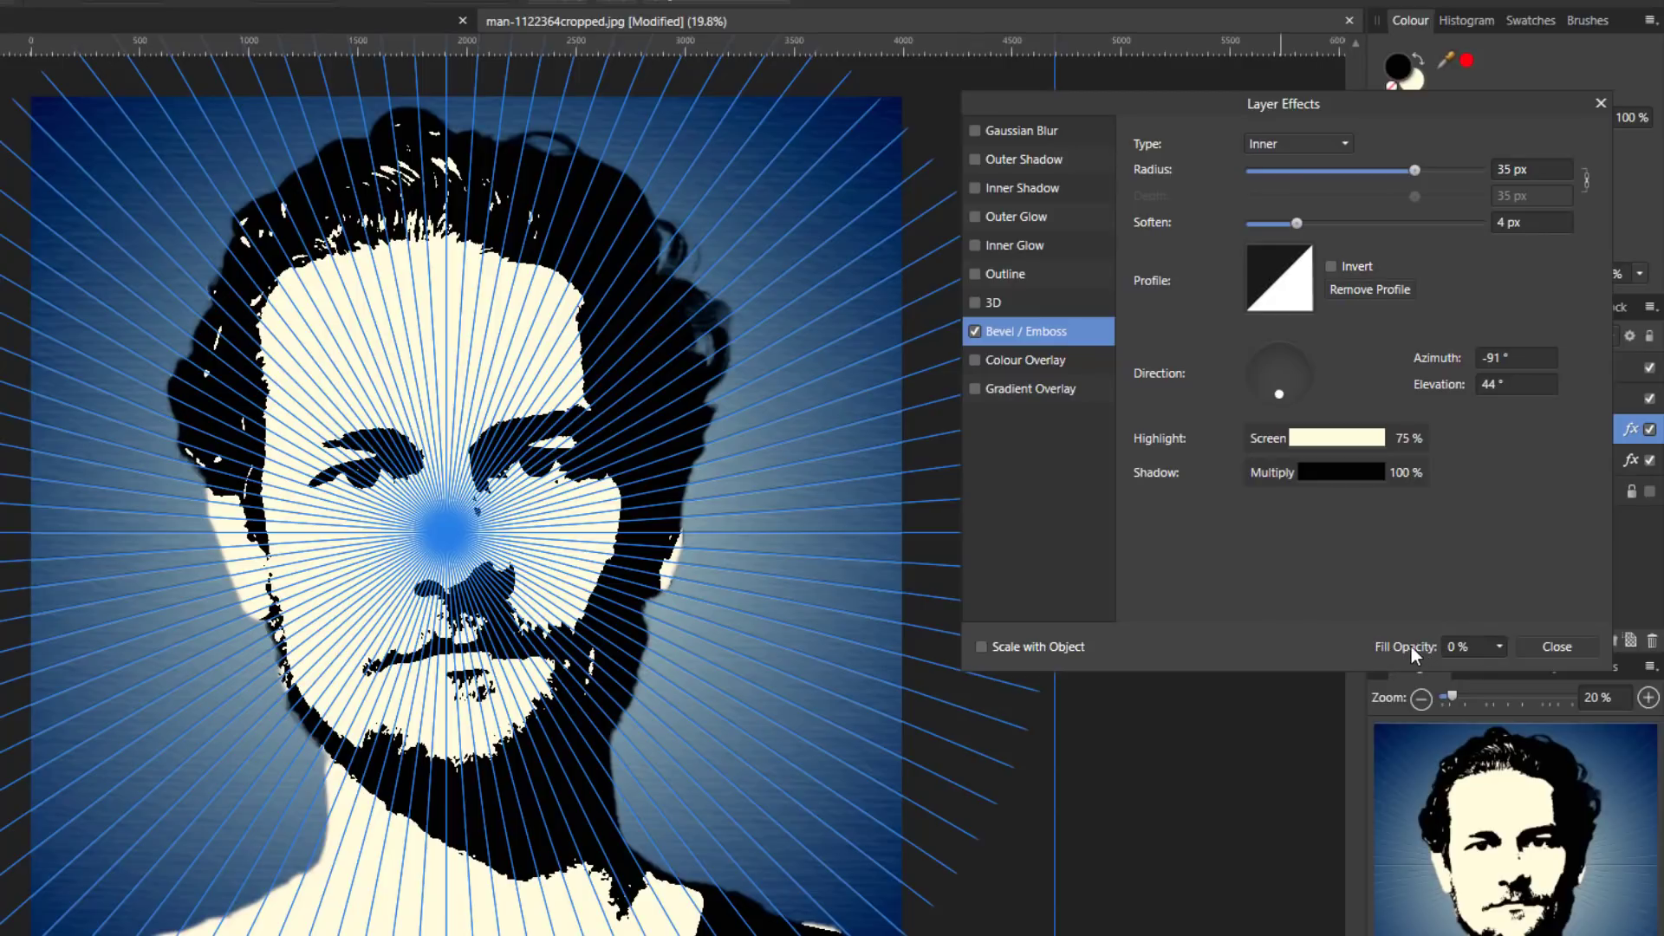
Set the double star's fill opacity to 10% and close its layer effects
left_click(1499, 646)
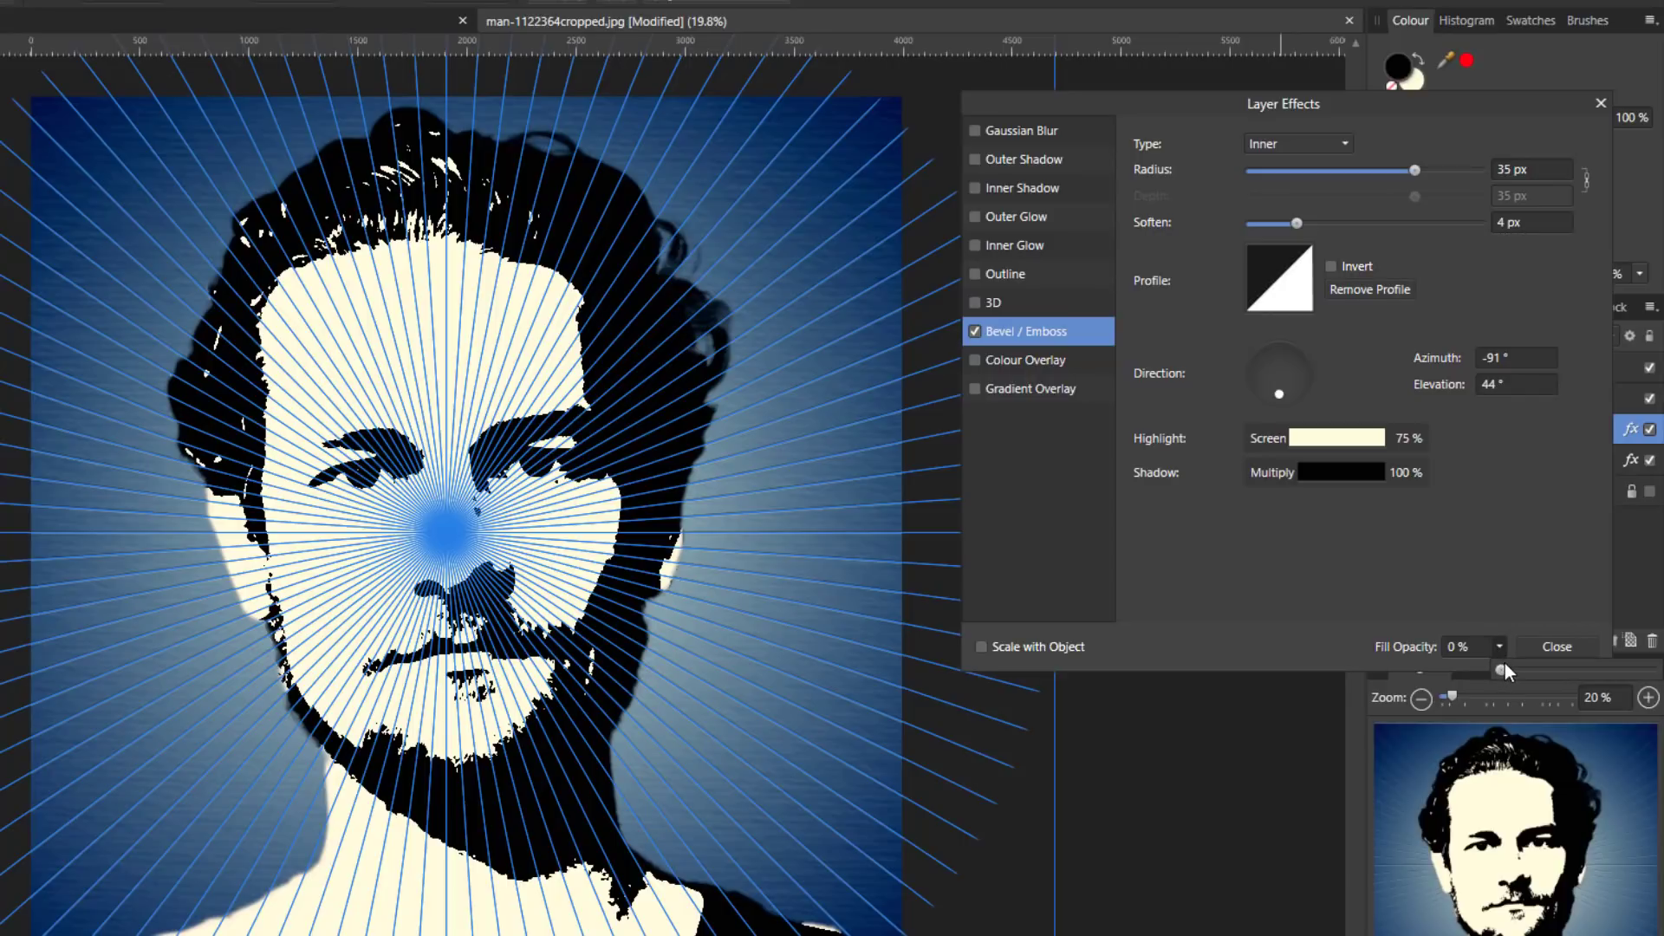
left_click_drag(1502, 670, 1517, 669)
left_click(1553, 643)
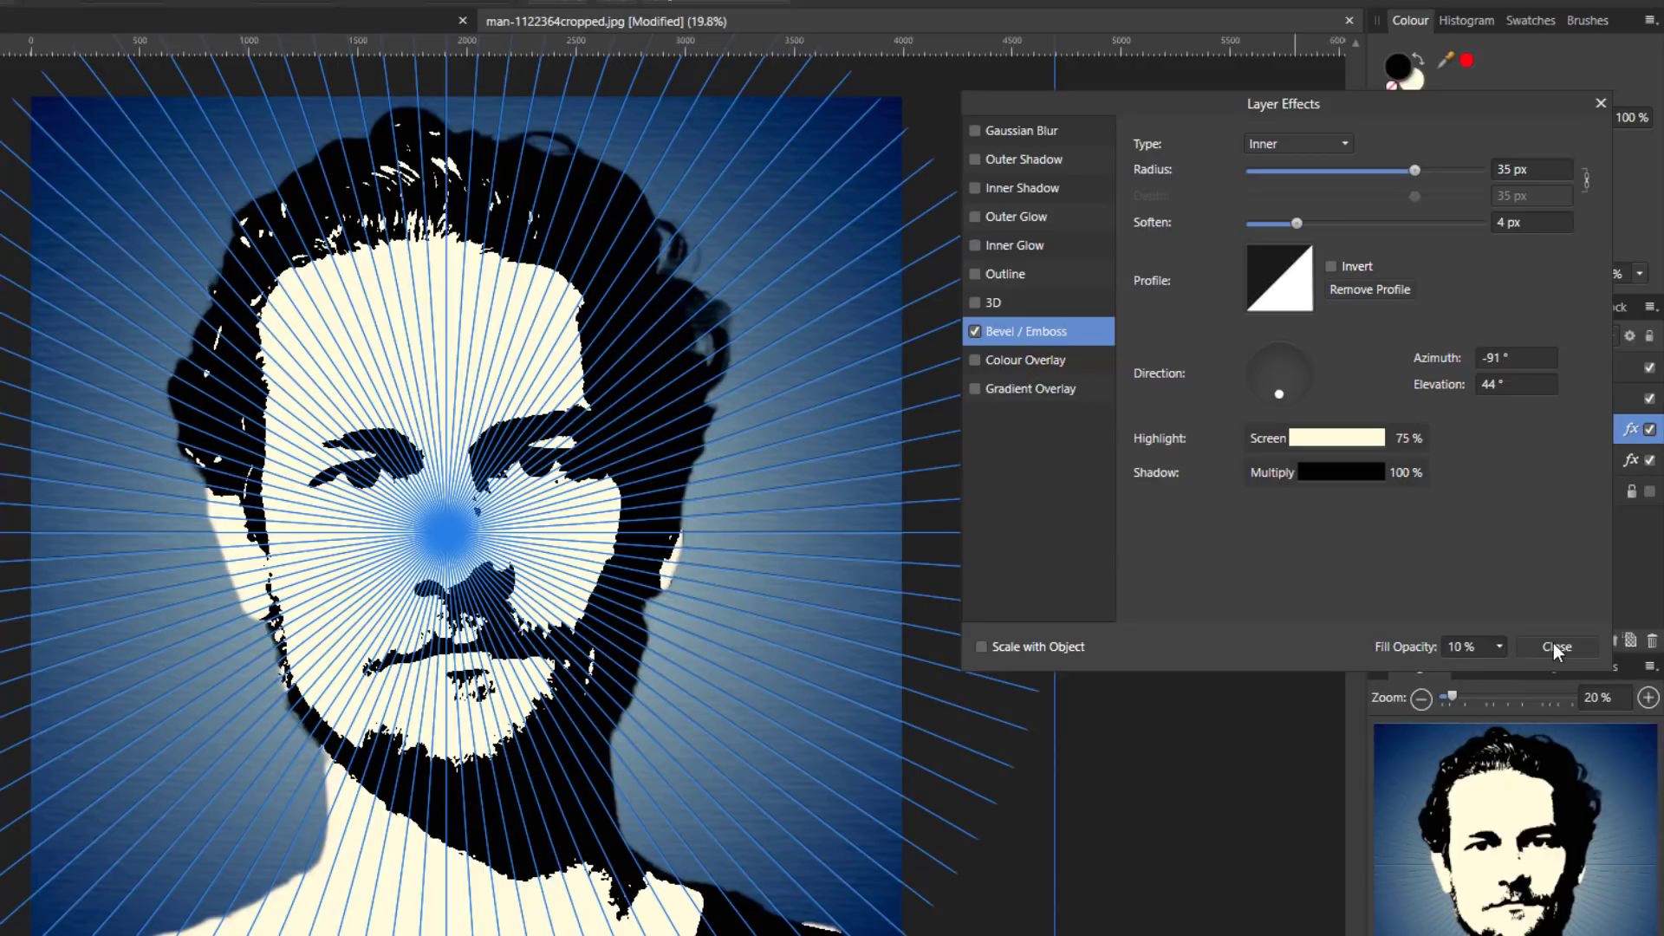
left_click(1557, 646)
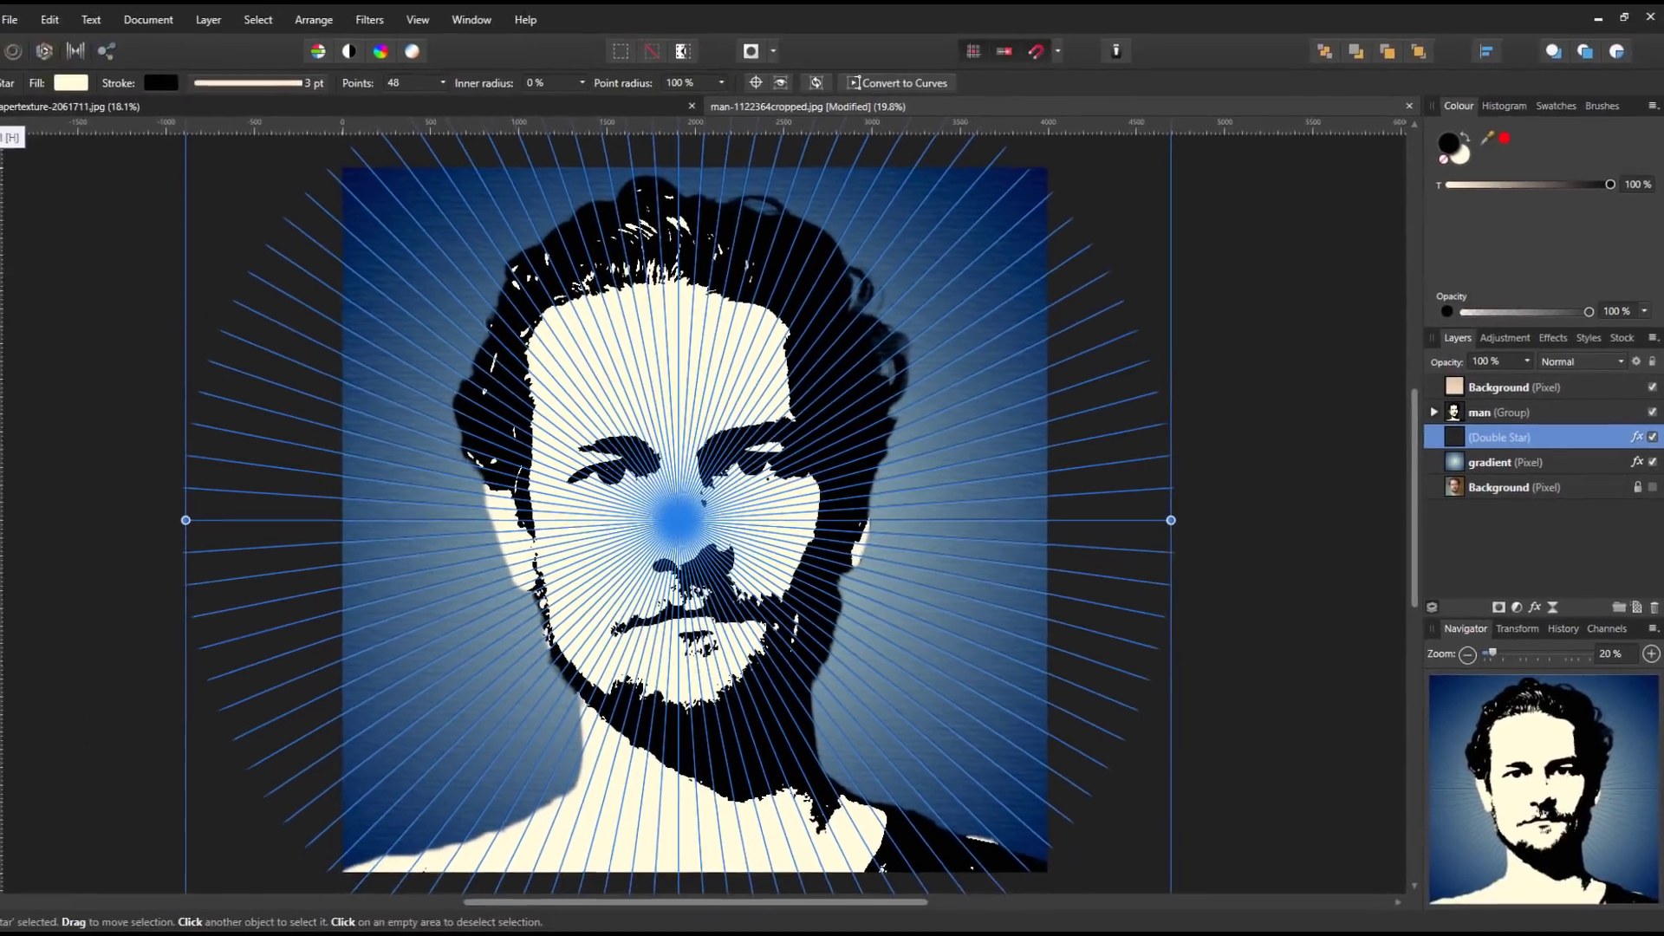
left_click(16, 121)
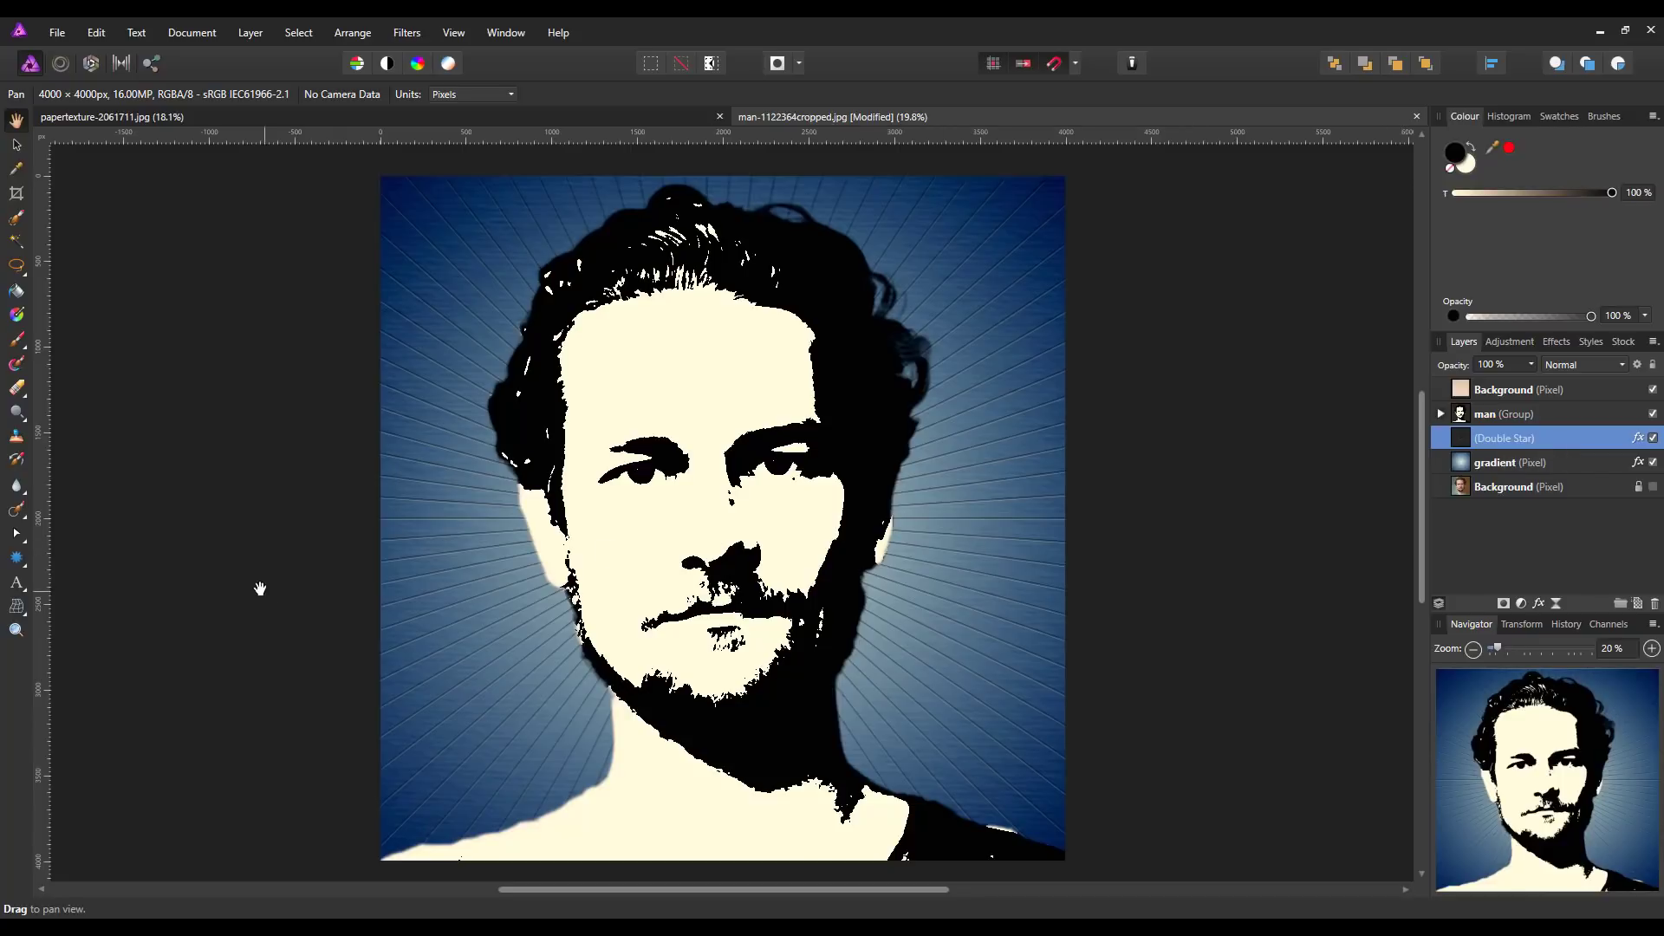
left_click(26, 569)
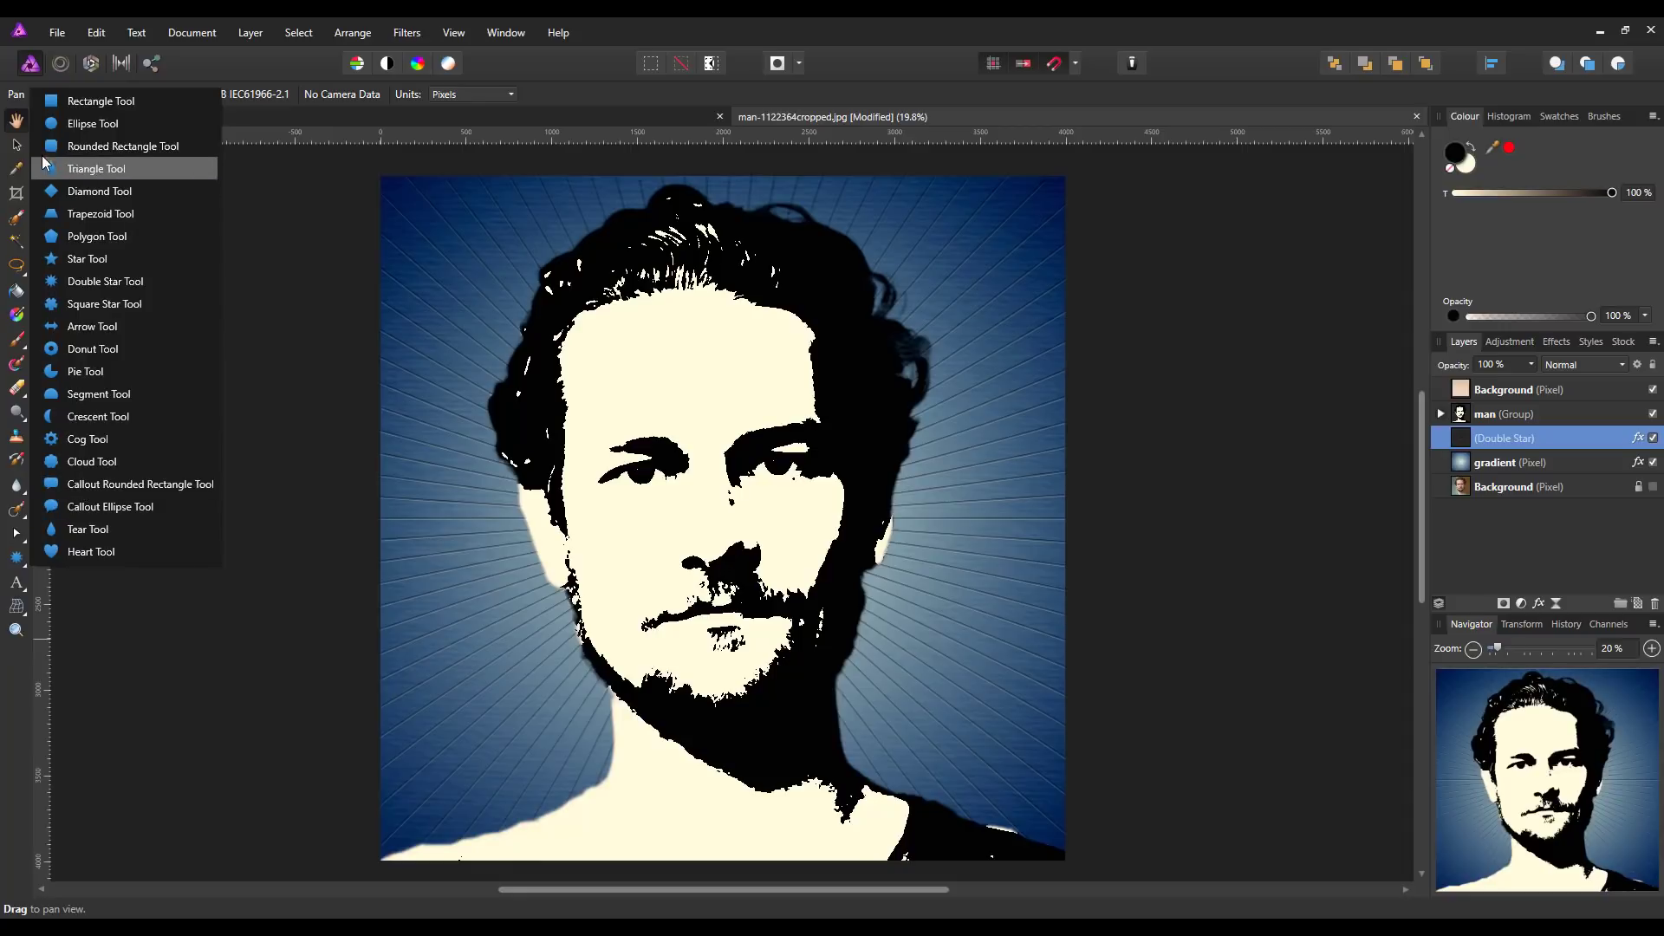
left_click(72, 126)
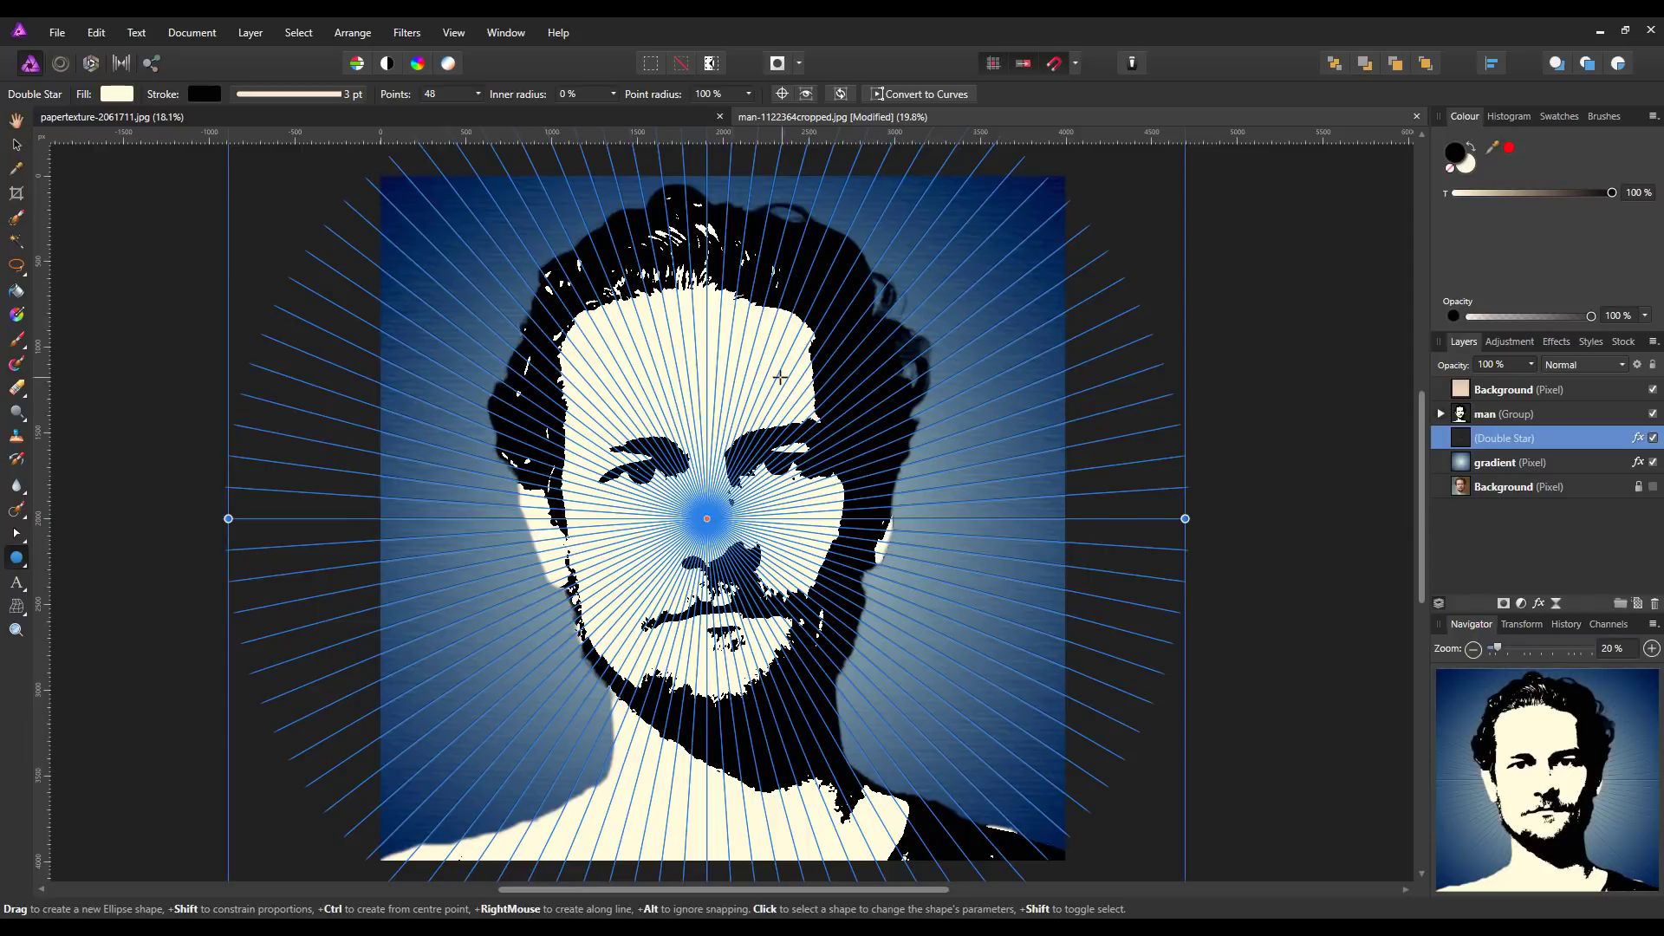
left_click(206, 93)
left_click_drag(128, 269, 78, 257)
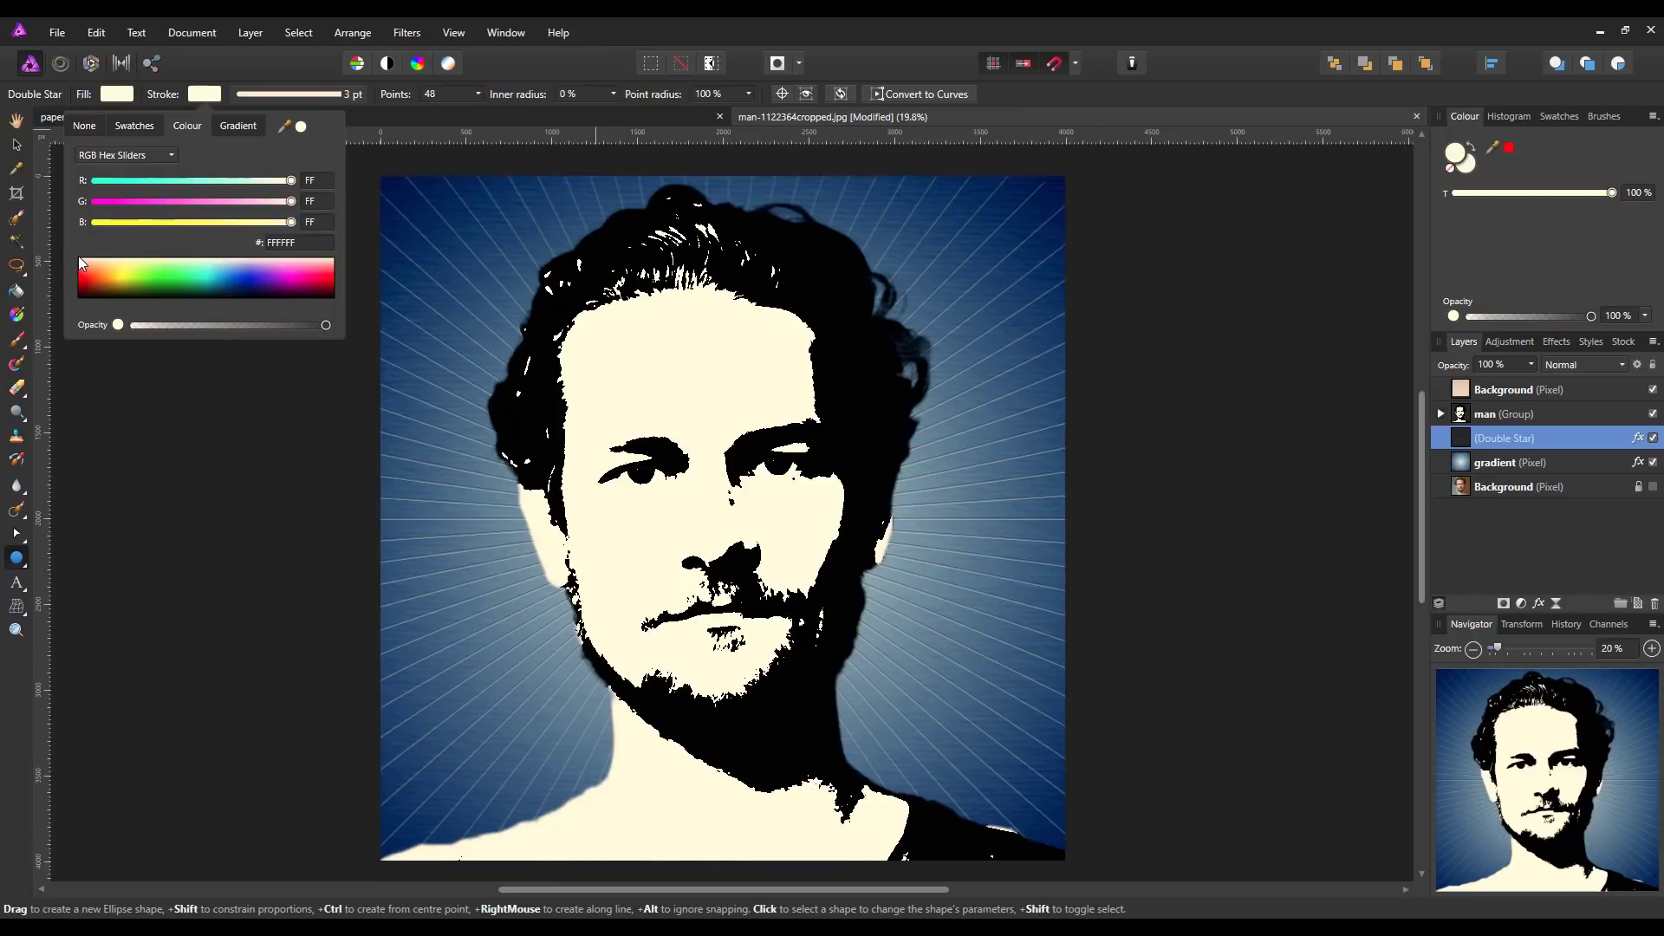
left_click_drag(78, 253, 84, 260)
left_click(393, 114)
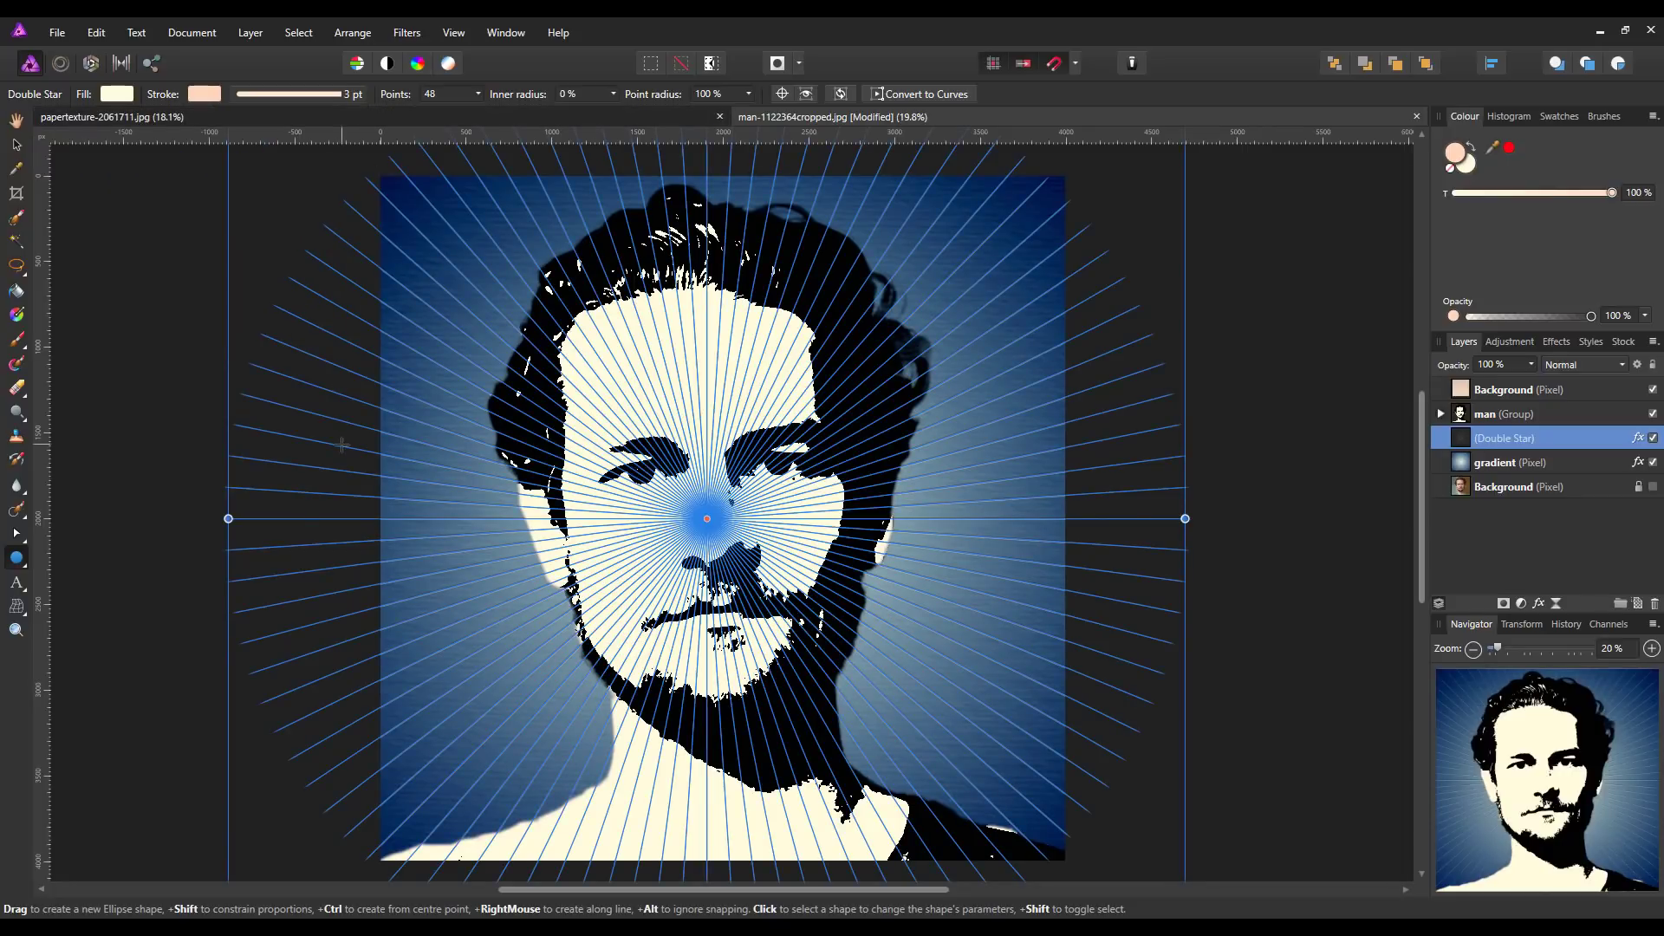
key("ctrl+z")
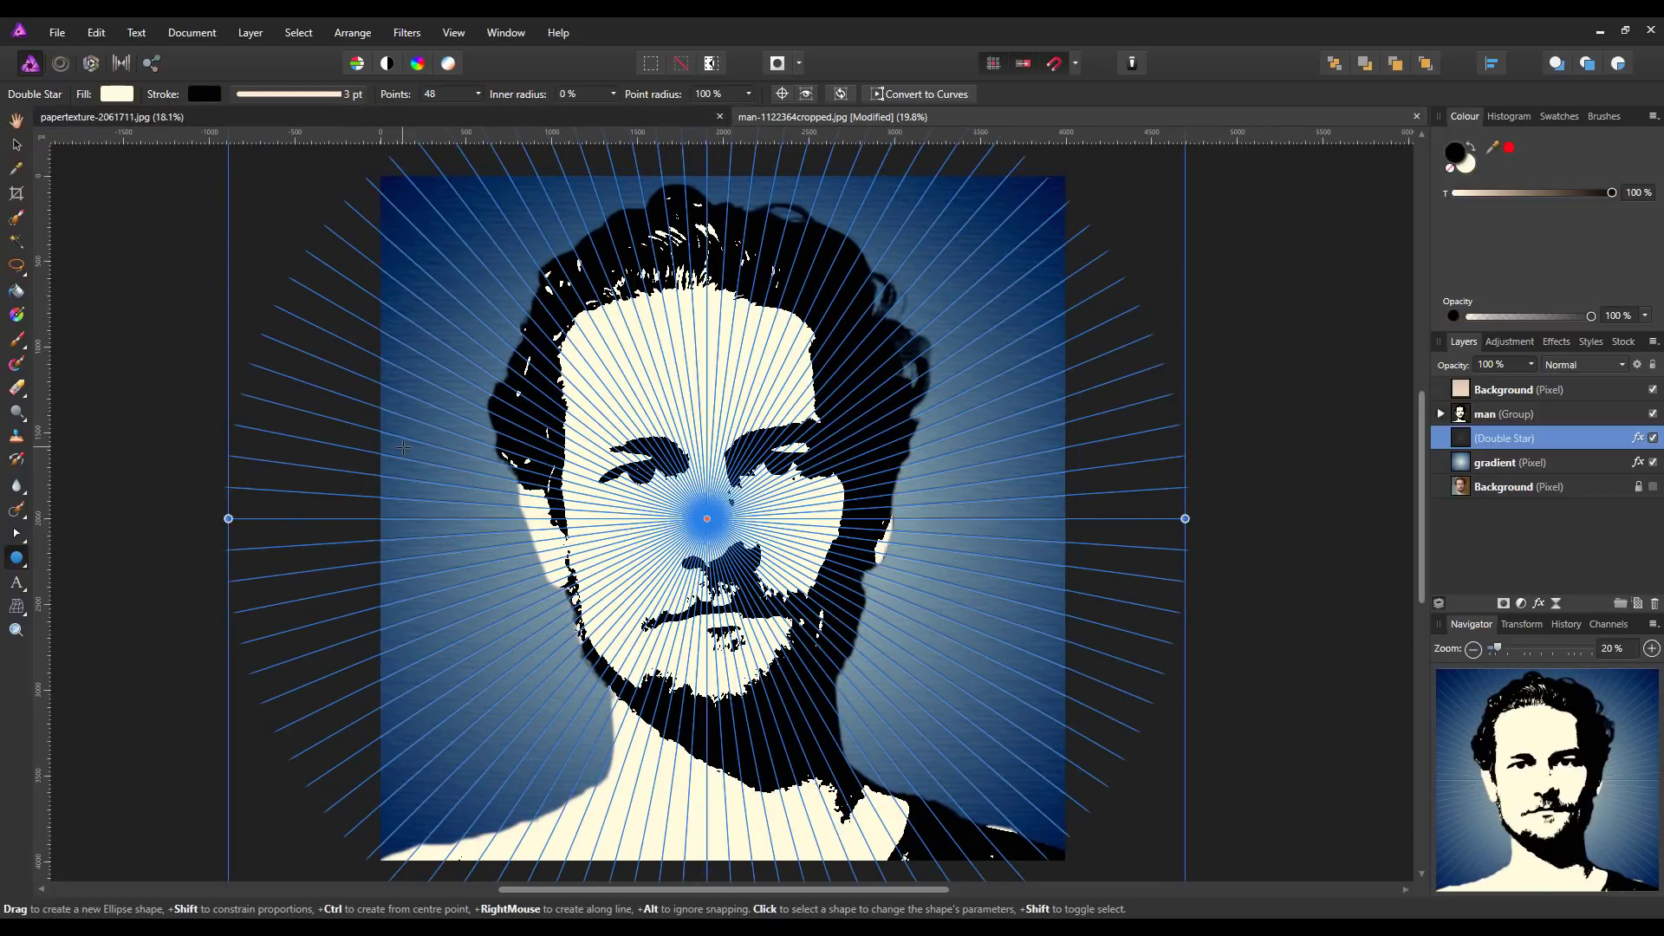
Add a new pixel layer above the double star and set the Ellipse tool's stroke colour to white (FFFFFF)
left_click(1639, 604)
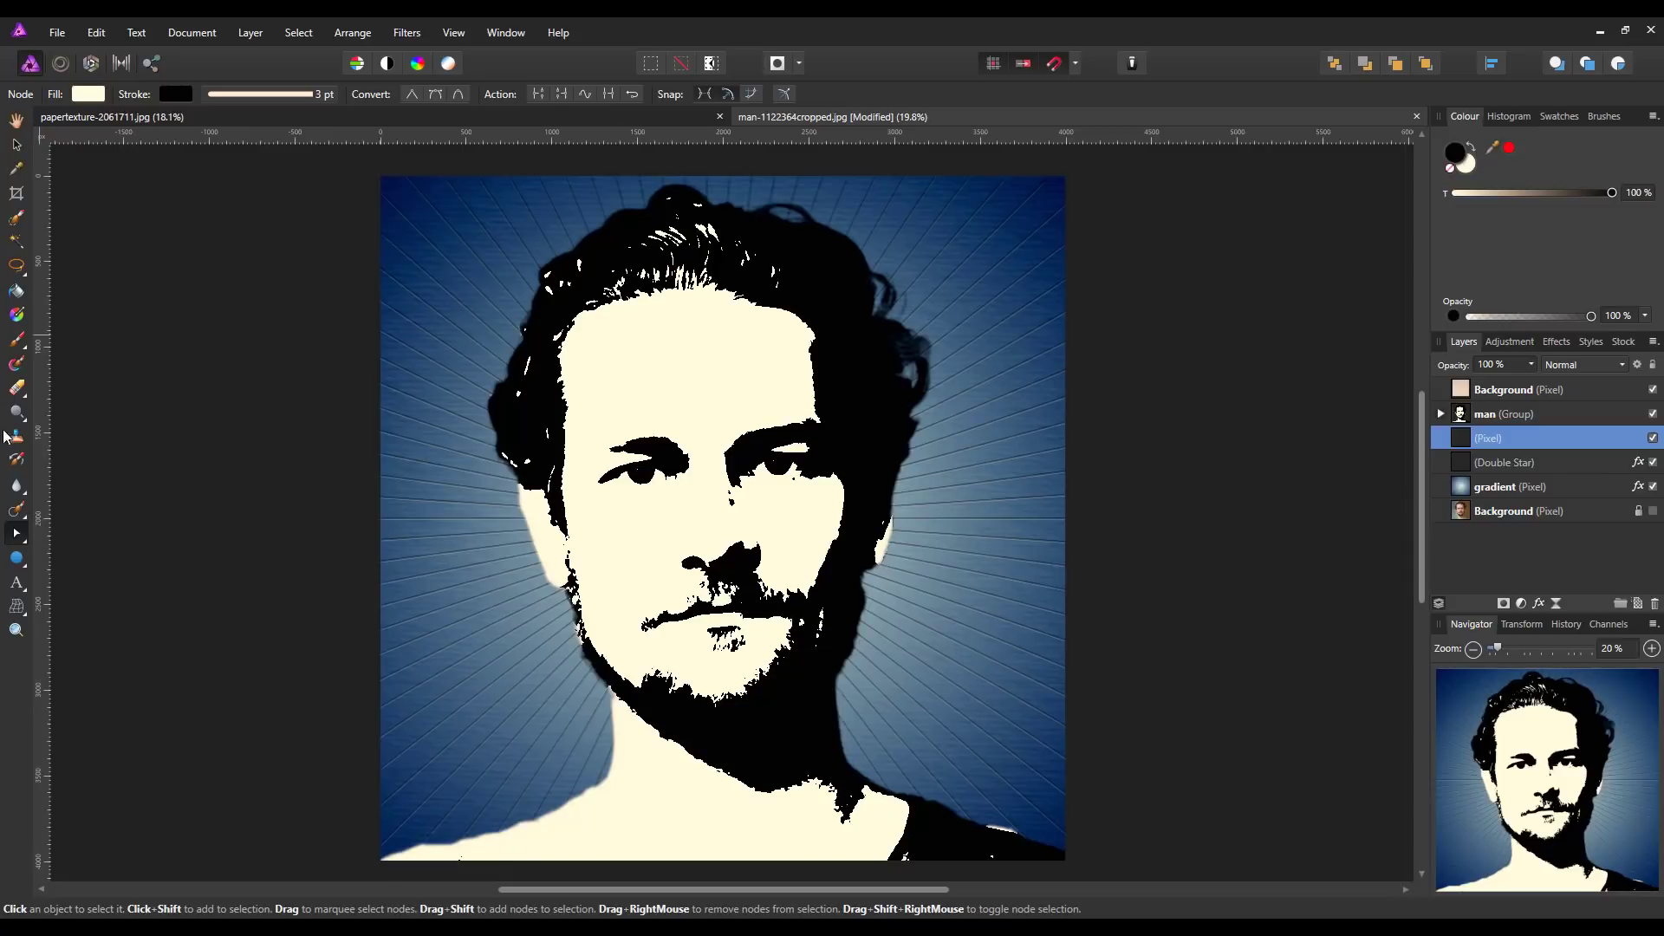
left_click(16, 557)
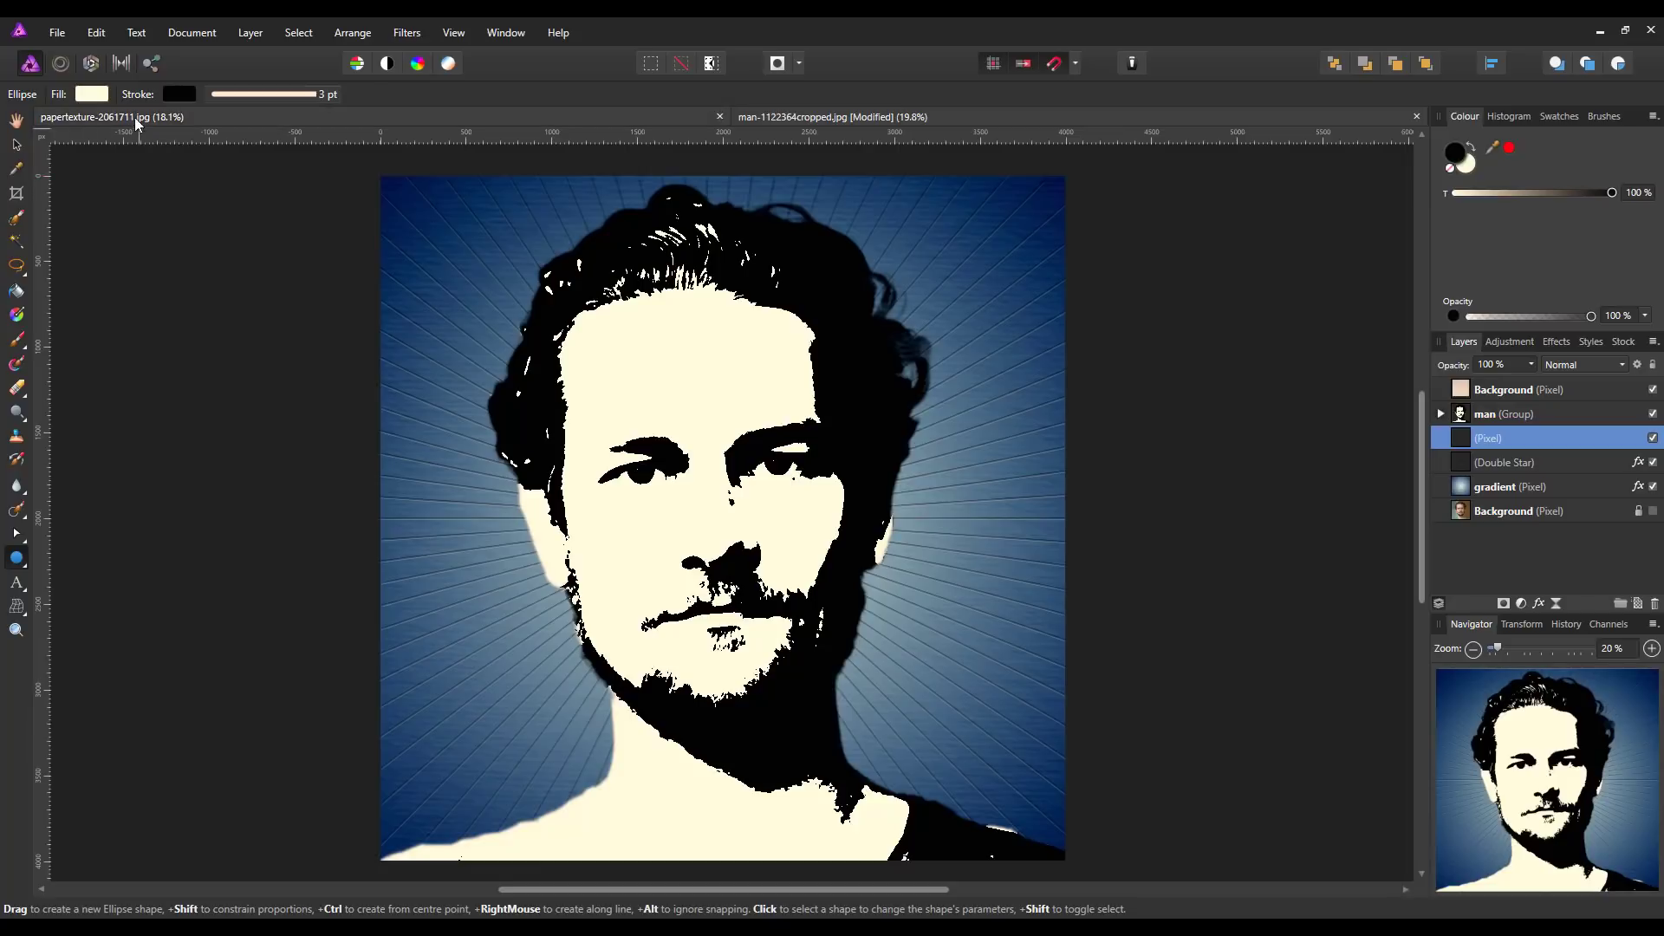
left_click(187, 93)
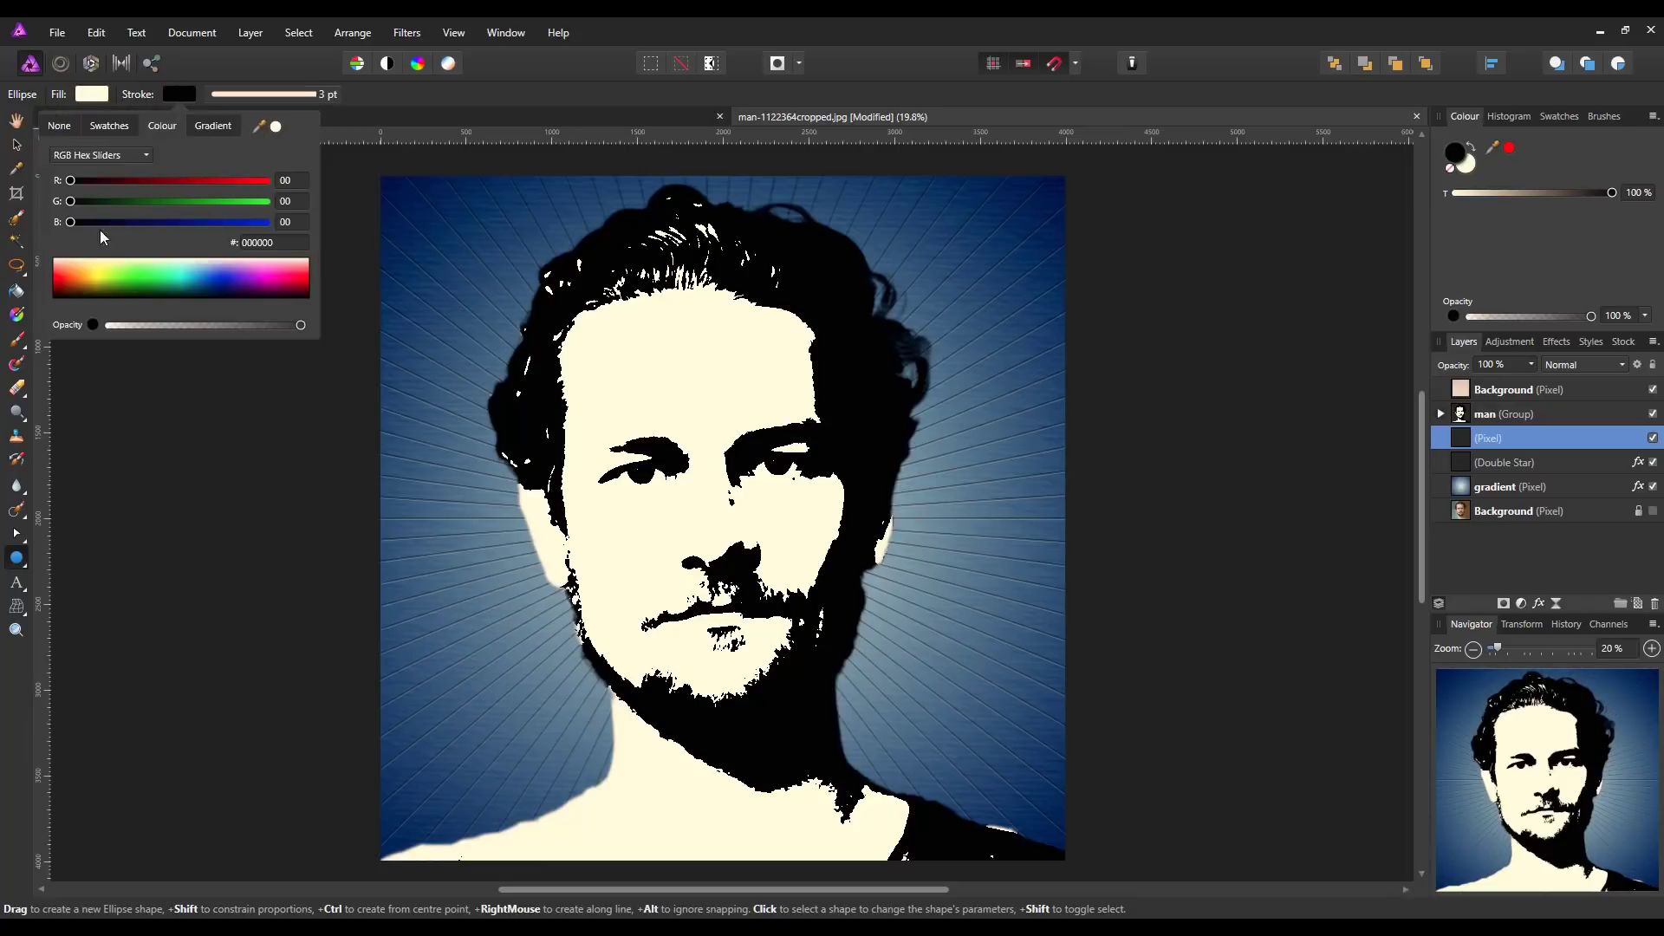
left_click_drag(70, 262, 53, 257)
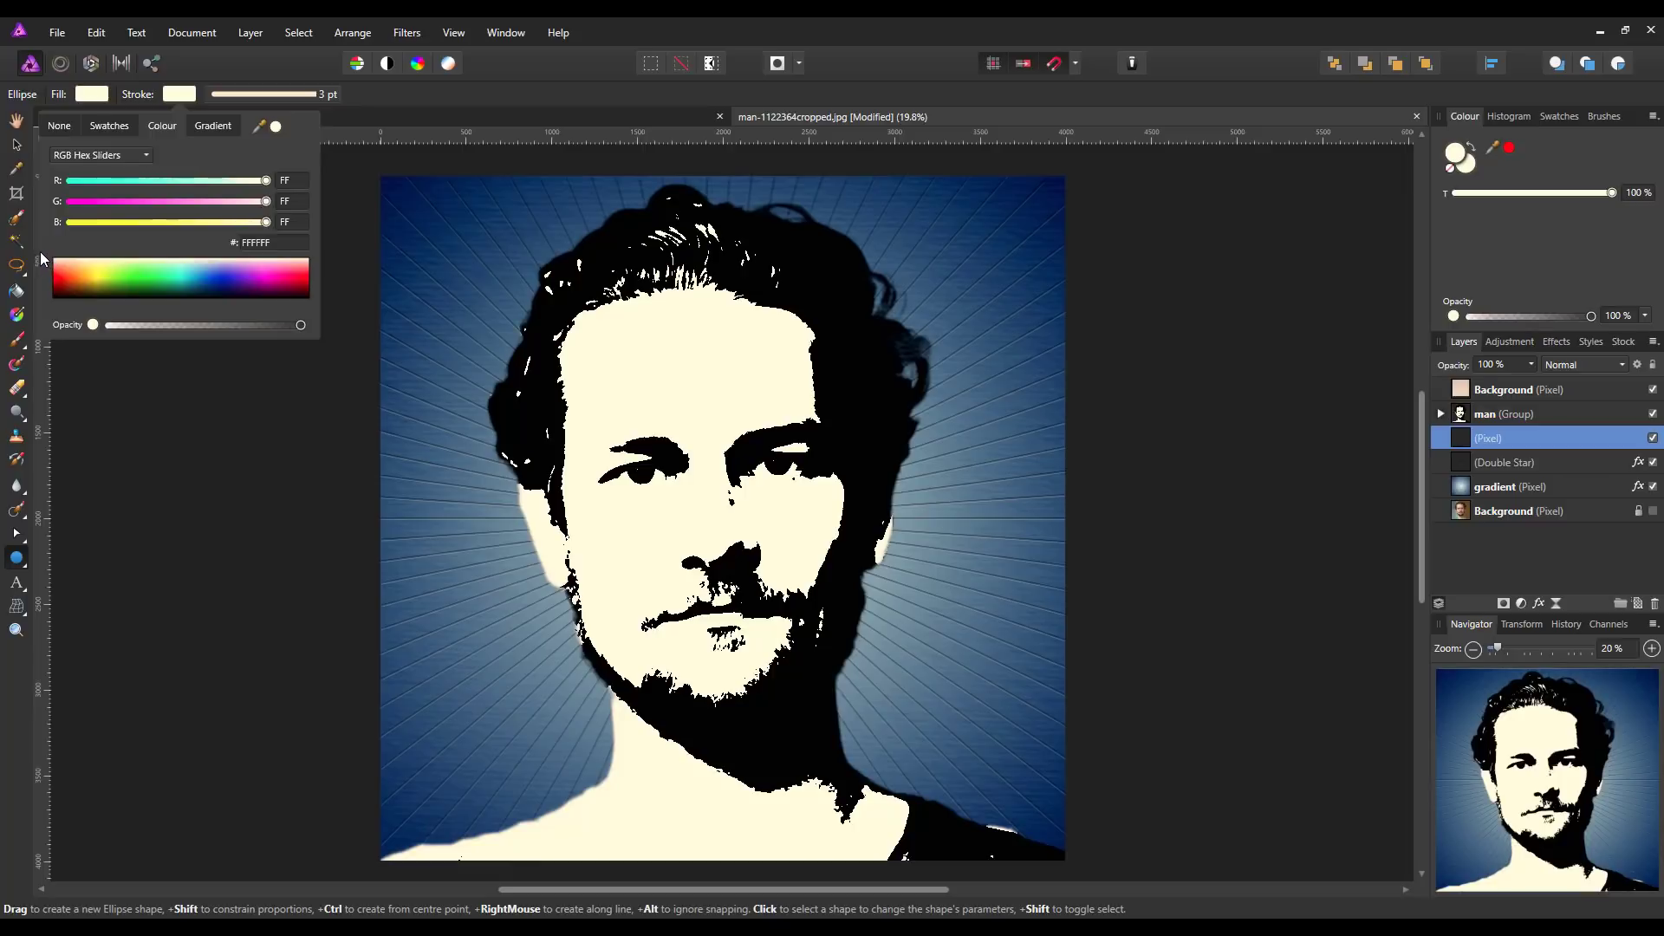
left_click(339, 117)
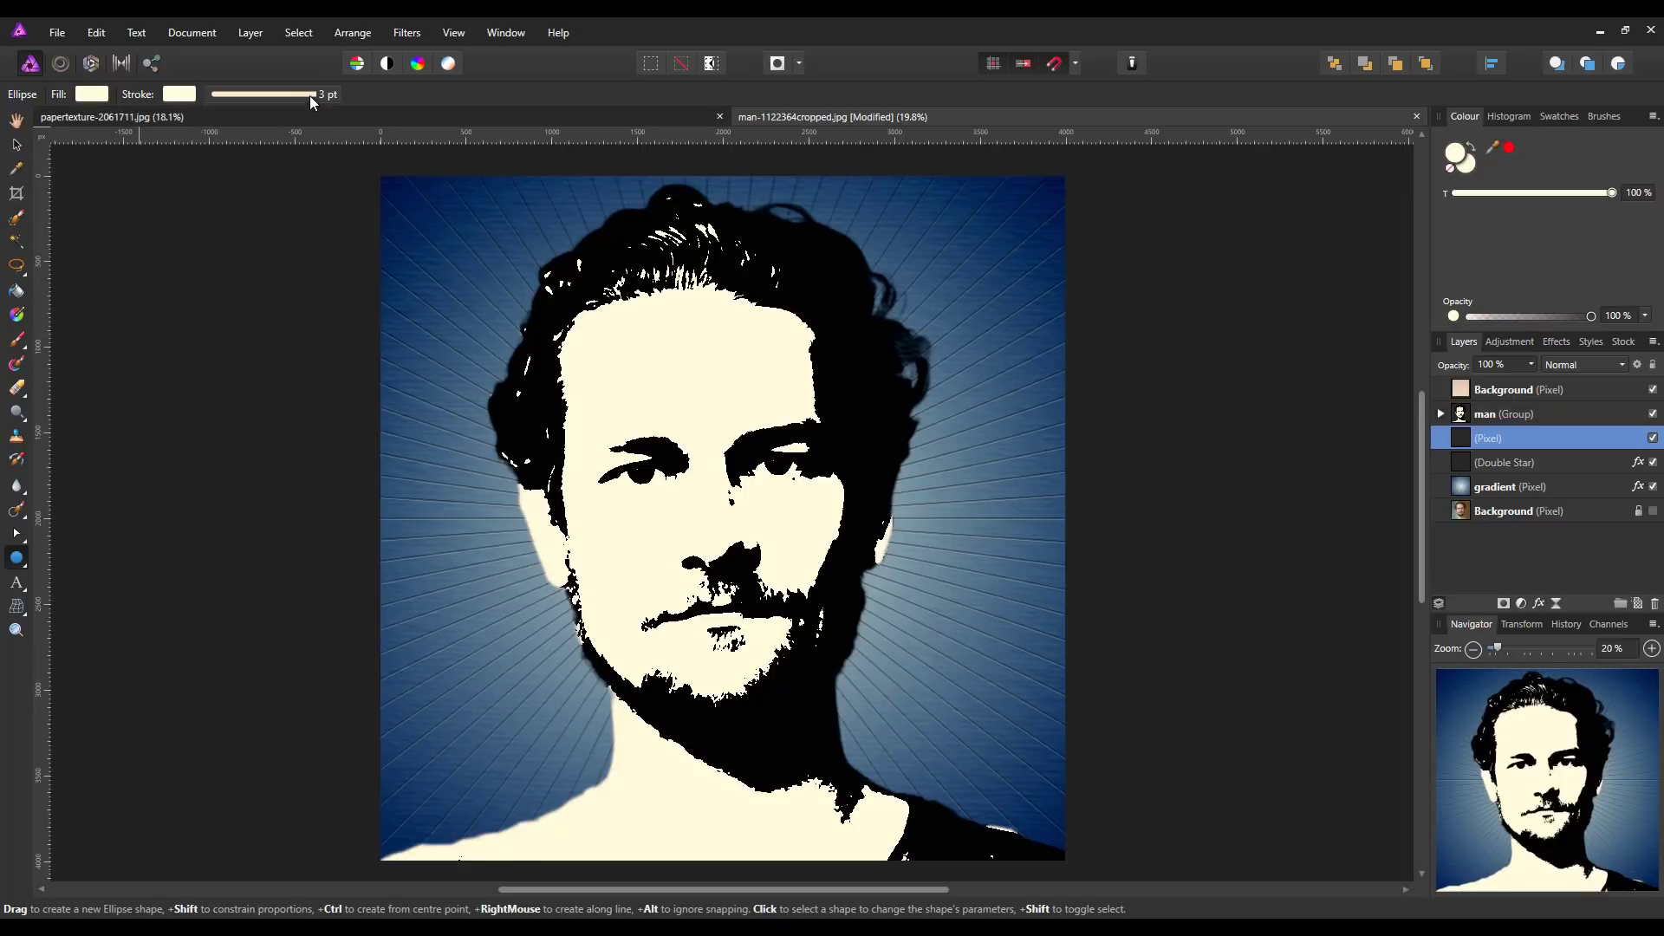
Set the stroke width for the ellipse to 18 pt
left_click(321, 94)
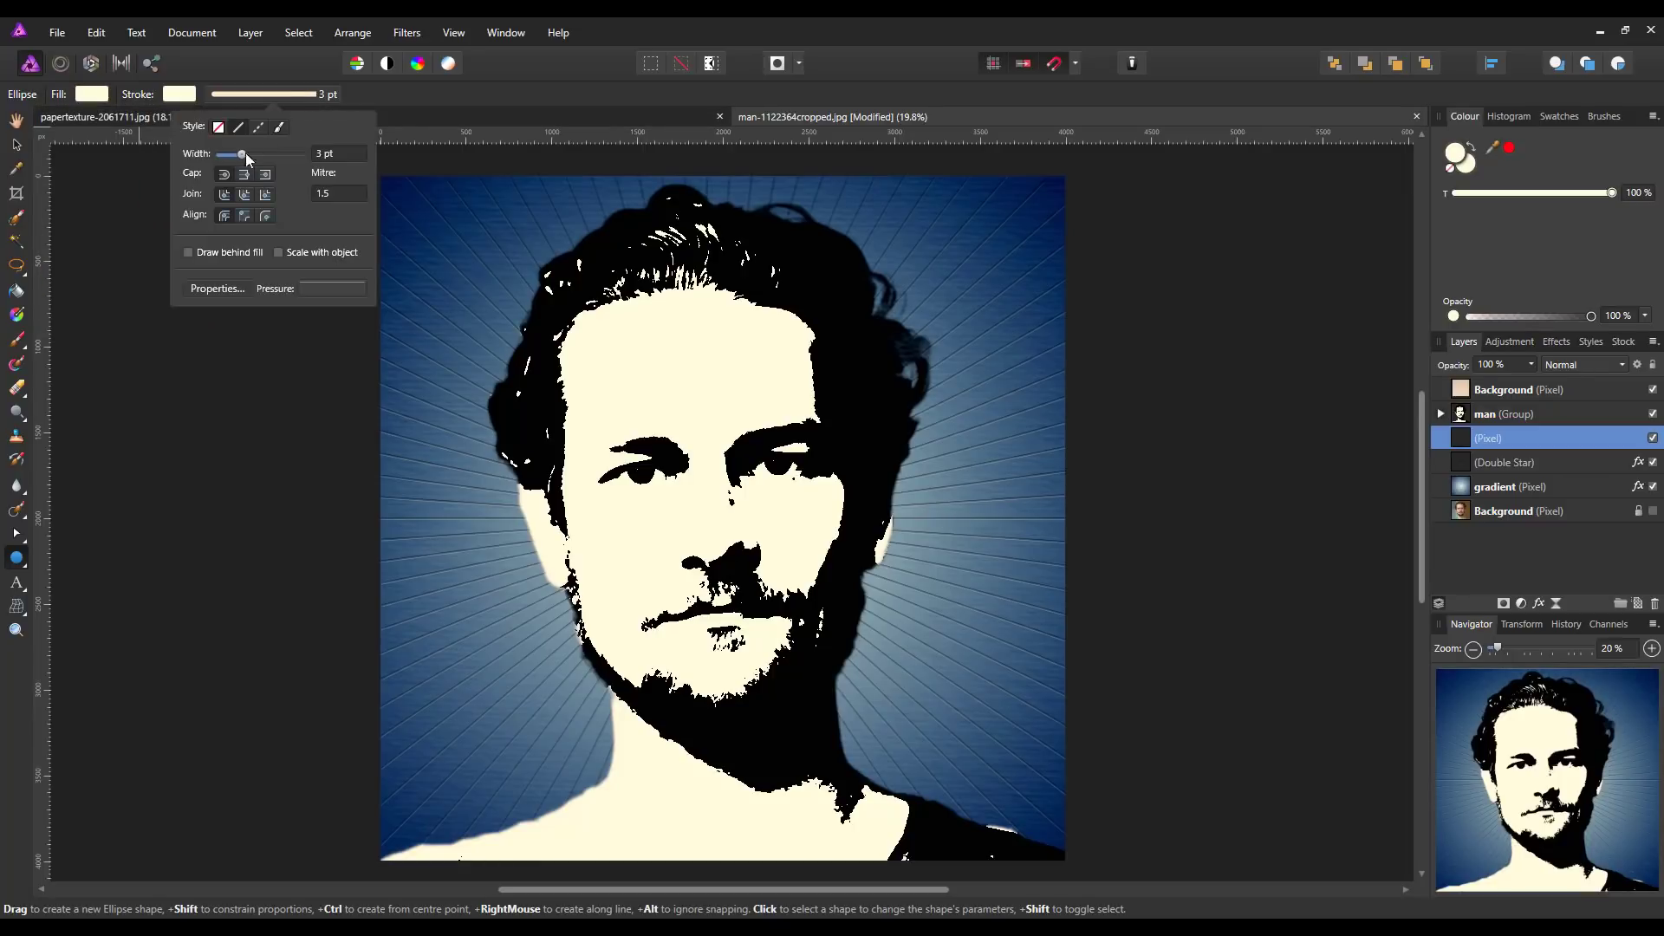
left_click_drag(250, 158, 270, 165)
left_click(337, 154)
type("18")
key("Return")
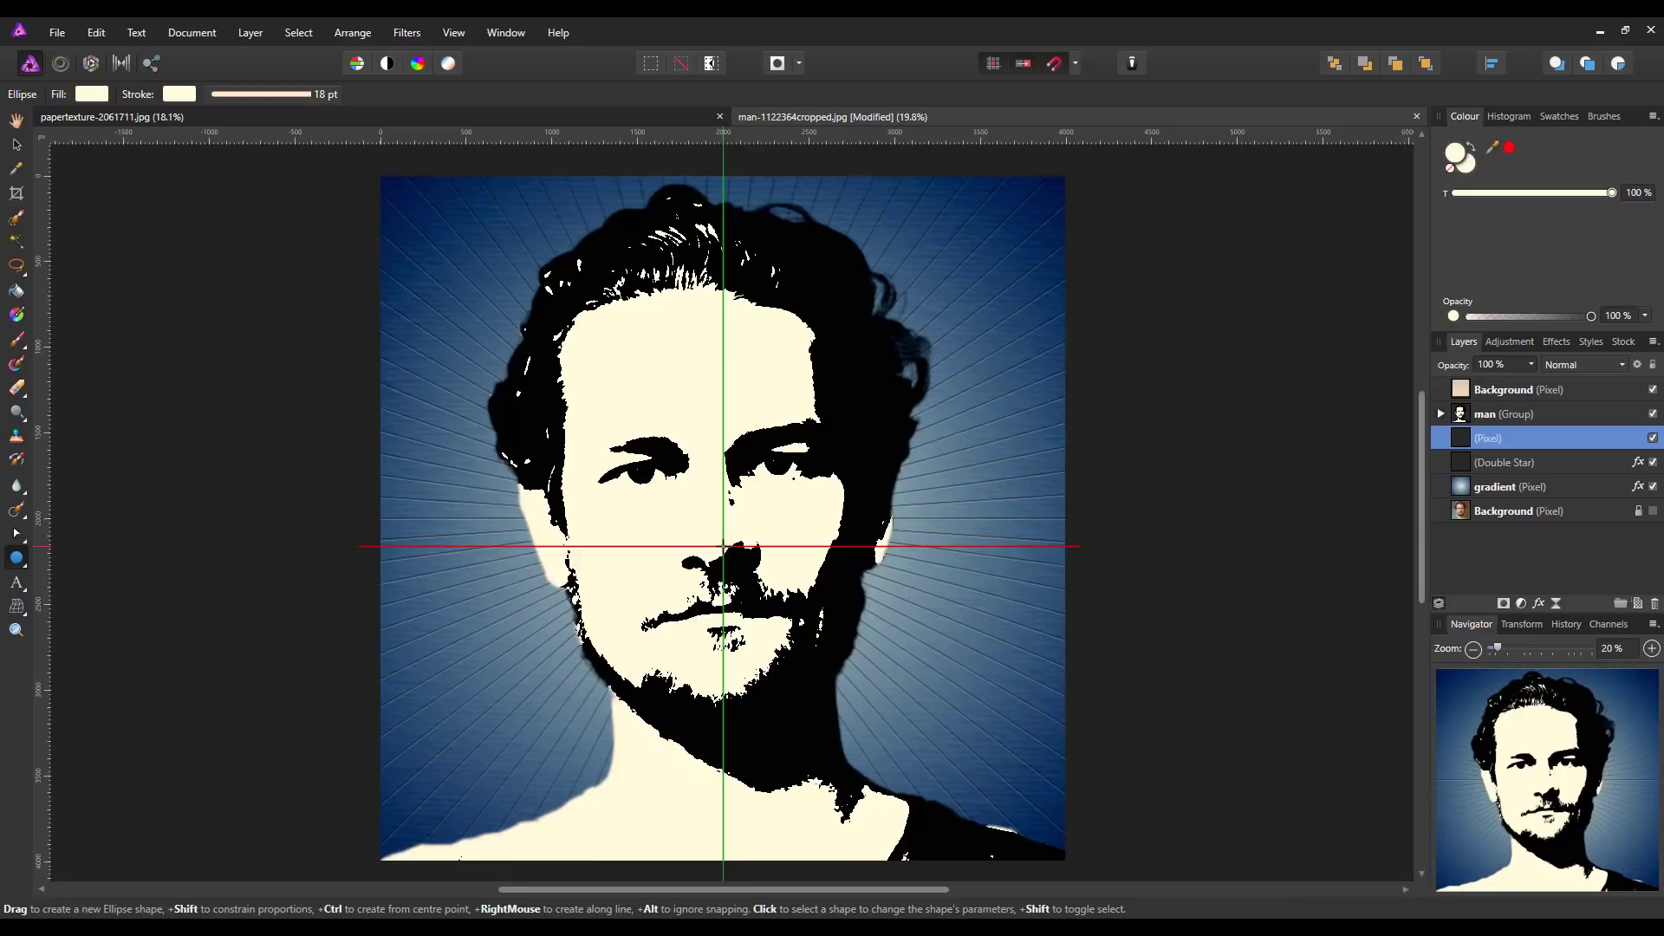
Draw a large circle behind the man, almost as wide as the canvas, and move it up to frame his head
mouse_move(723, 546)
left_mouse_down()
mouse_move(768, 596)
mouse_move(1073, 774)
mouse_move(1176, 856)
mouse_move(1153, 828)
mouse_move(1166, 842)
left_mouse_up()
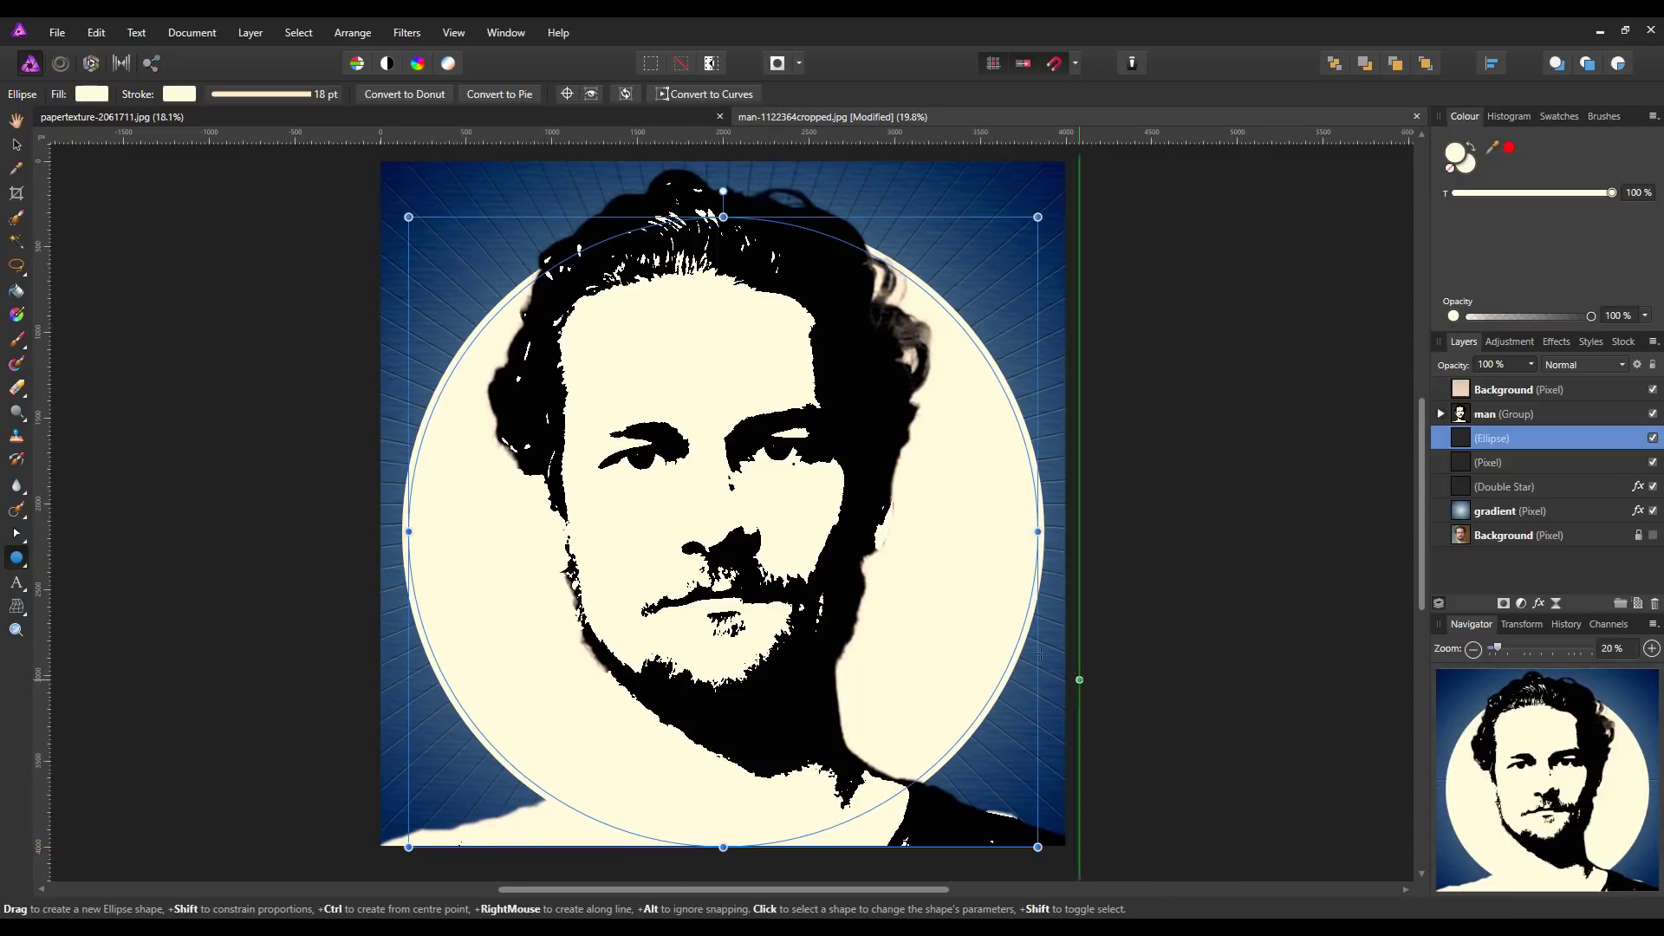
left_click(15, 145)
left_click_drag(933, 680, 932, 636)
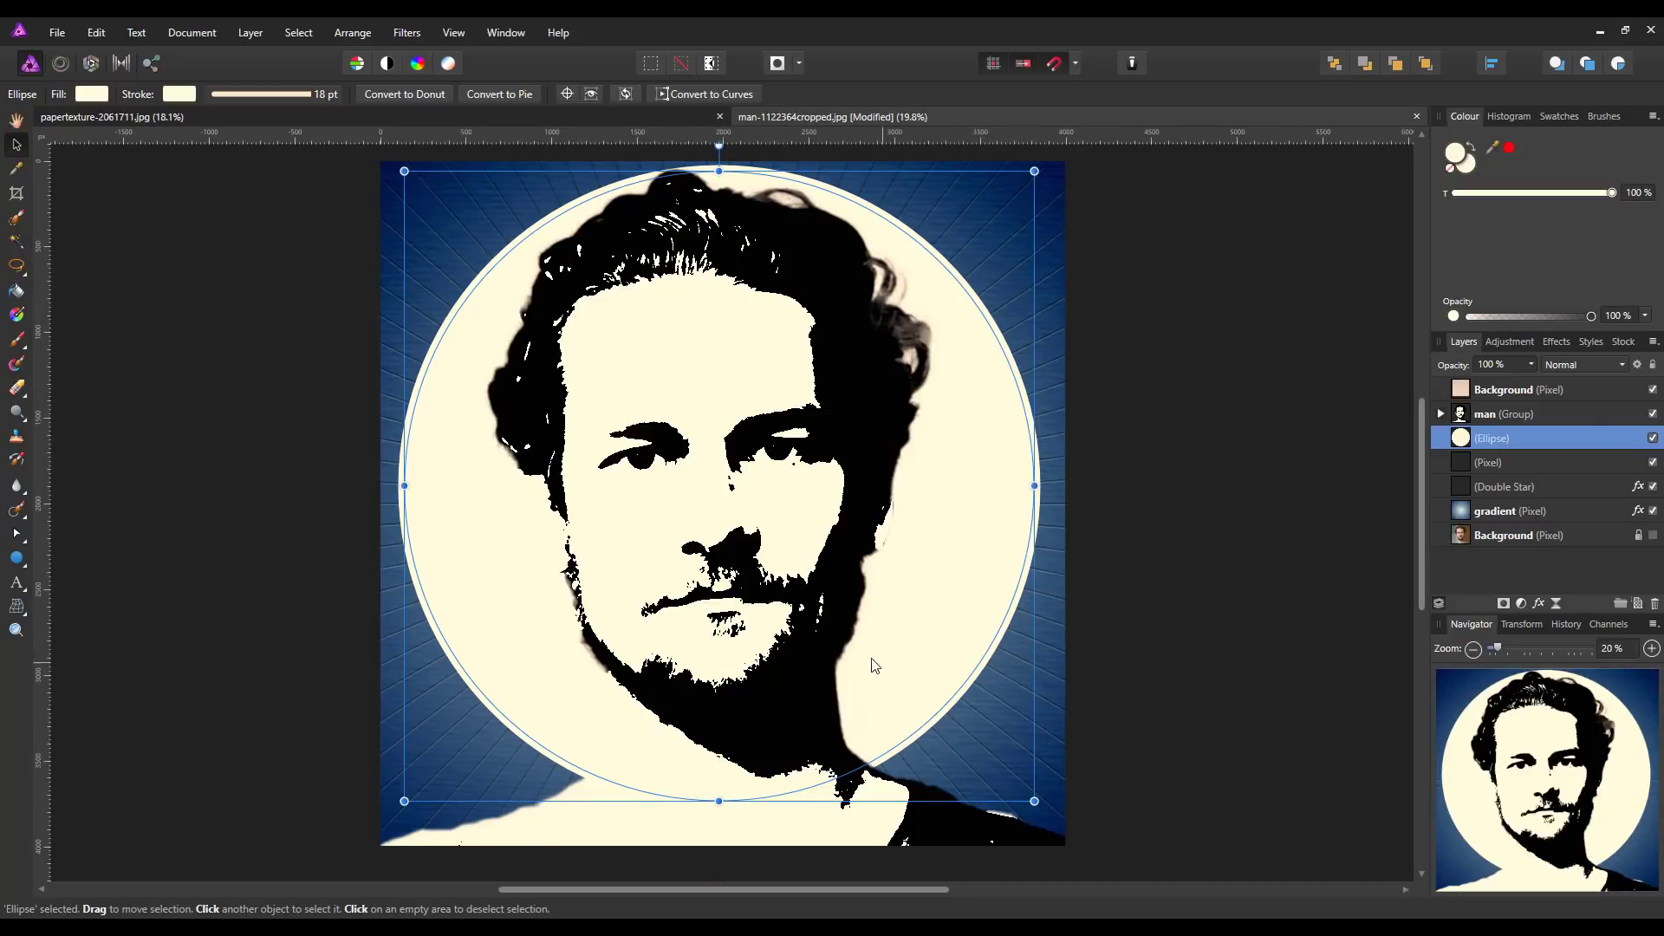
Delete the empty pixel layer between the ellipse and the double star
left_click(1548, 460)
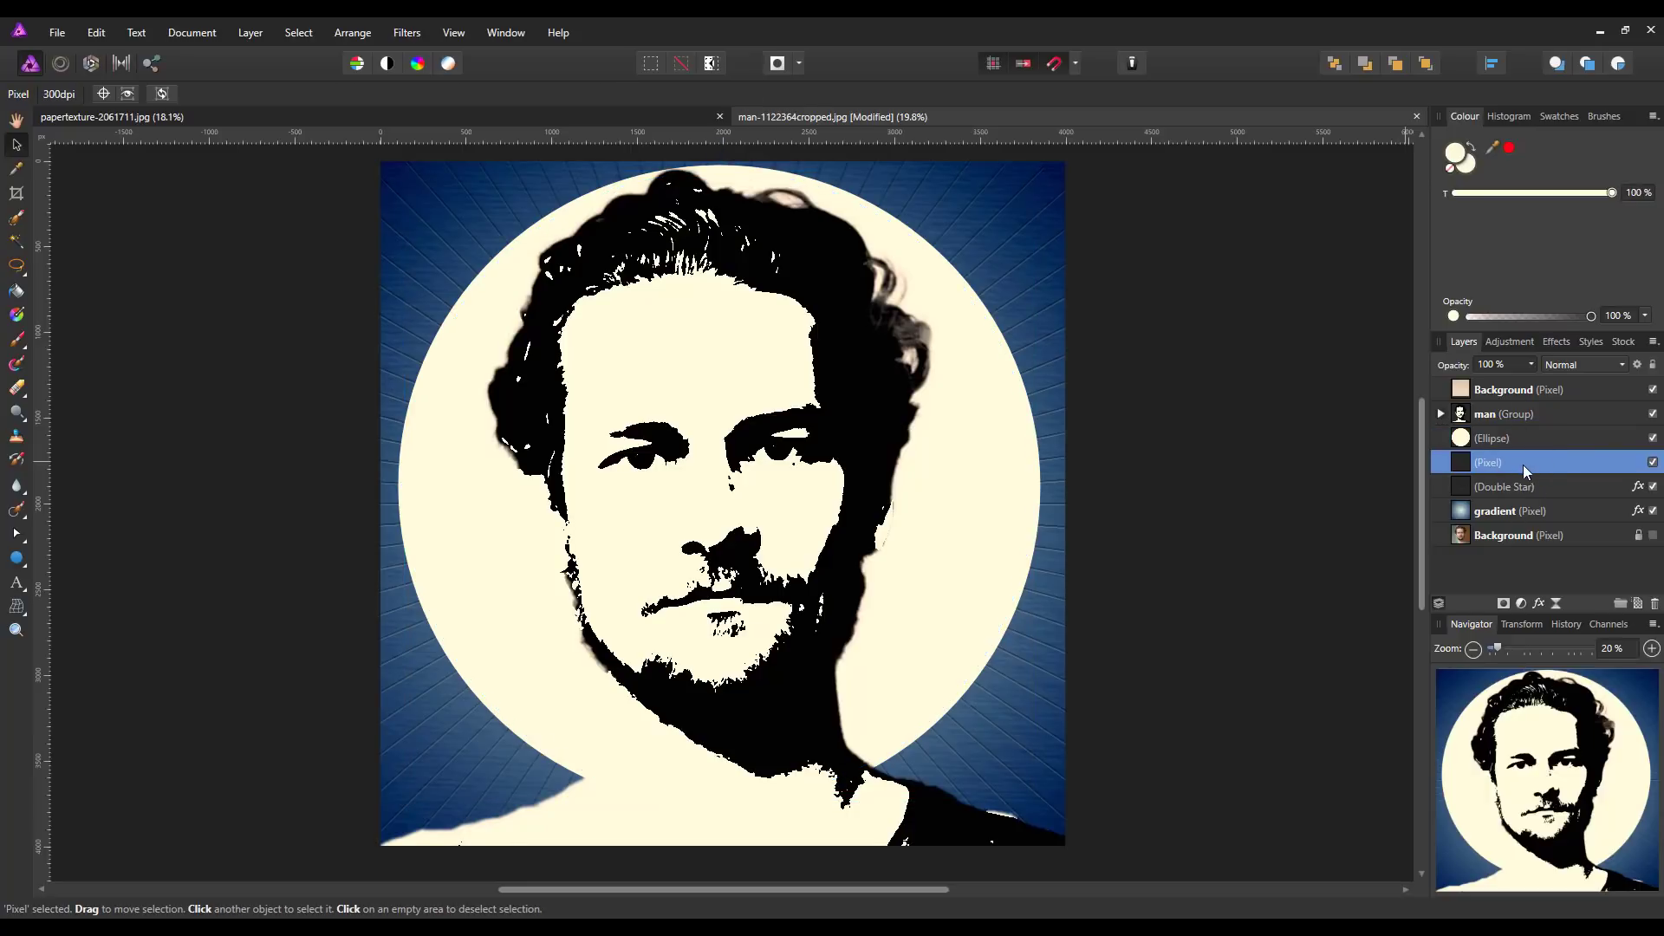
right_click(1521, 461)
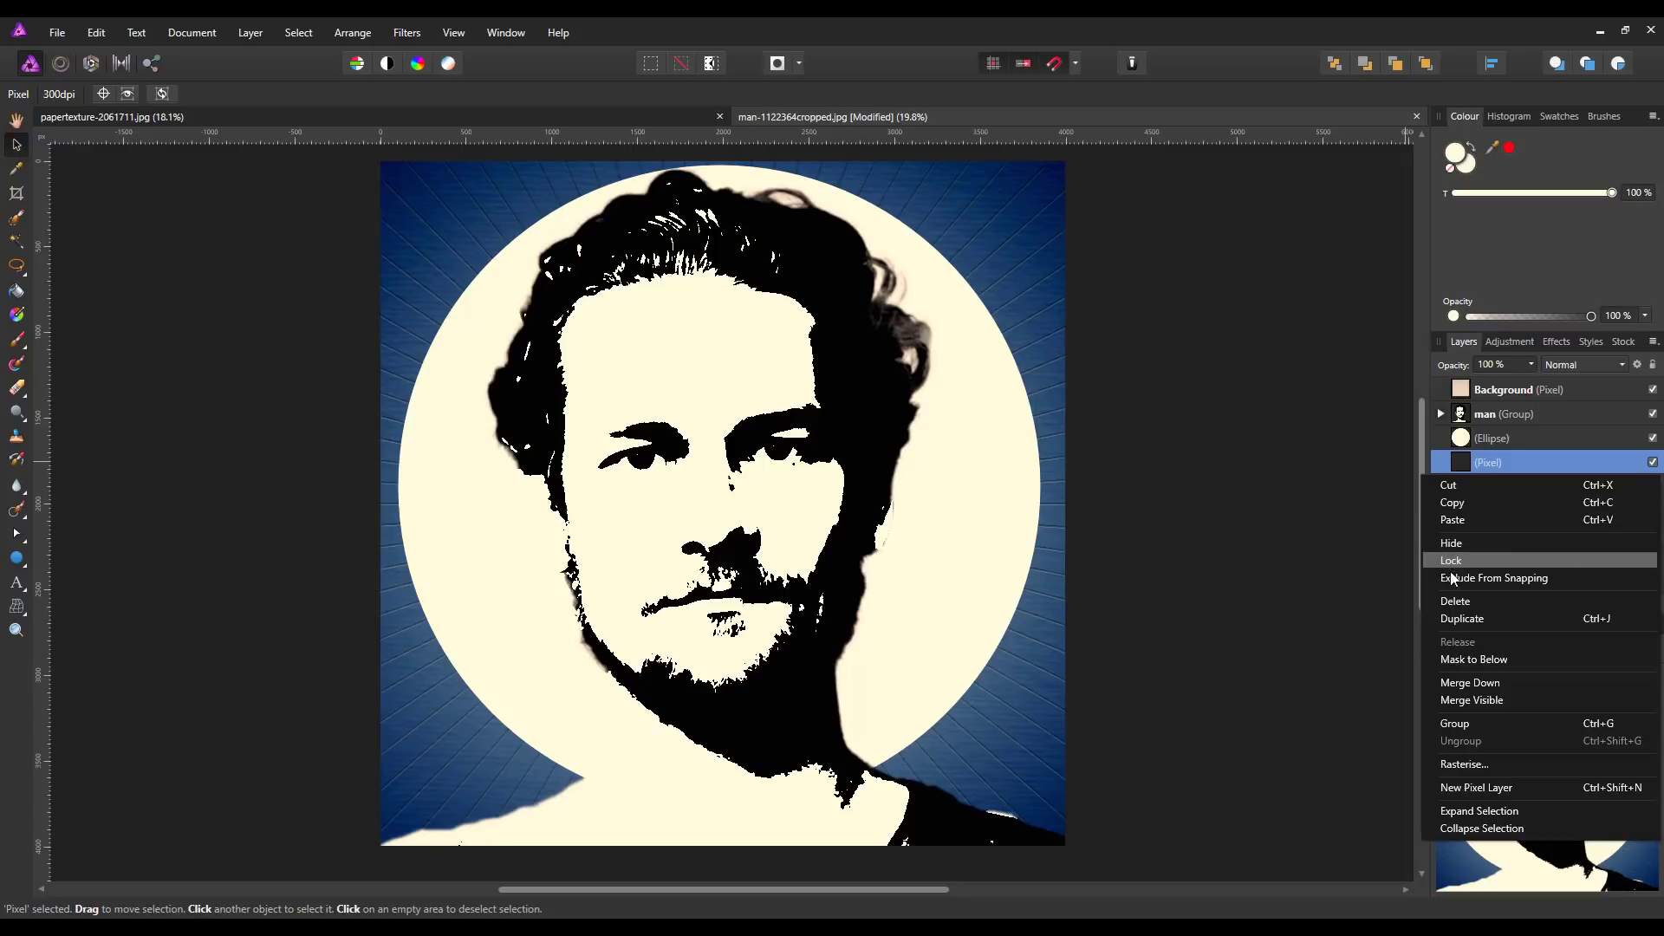
left_click(1457, 602)
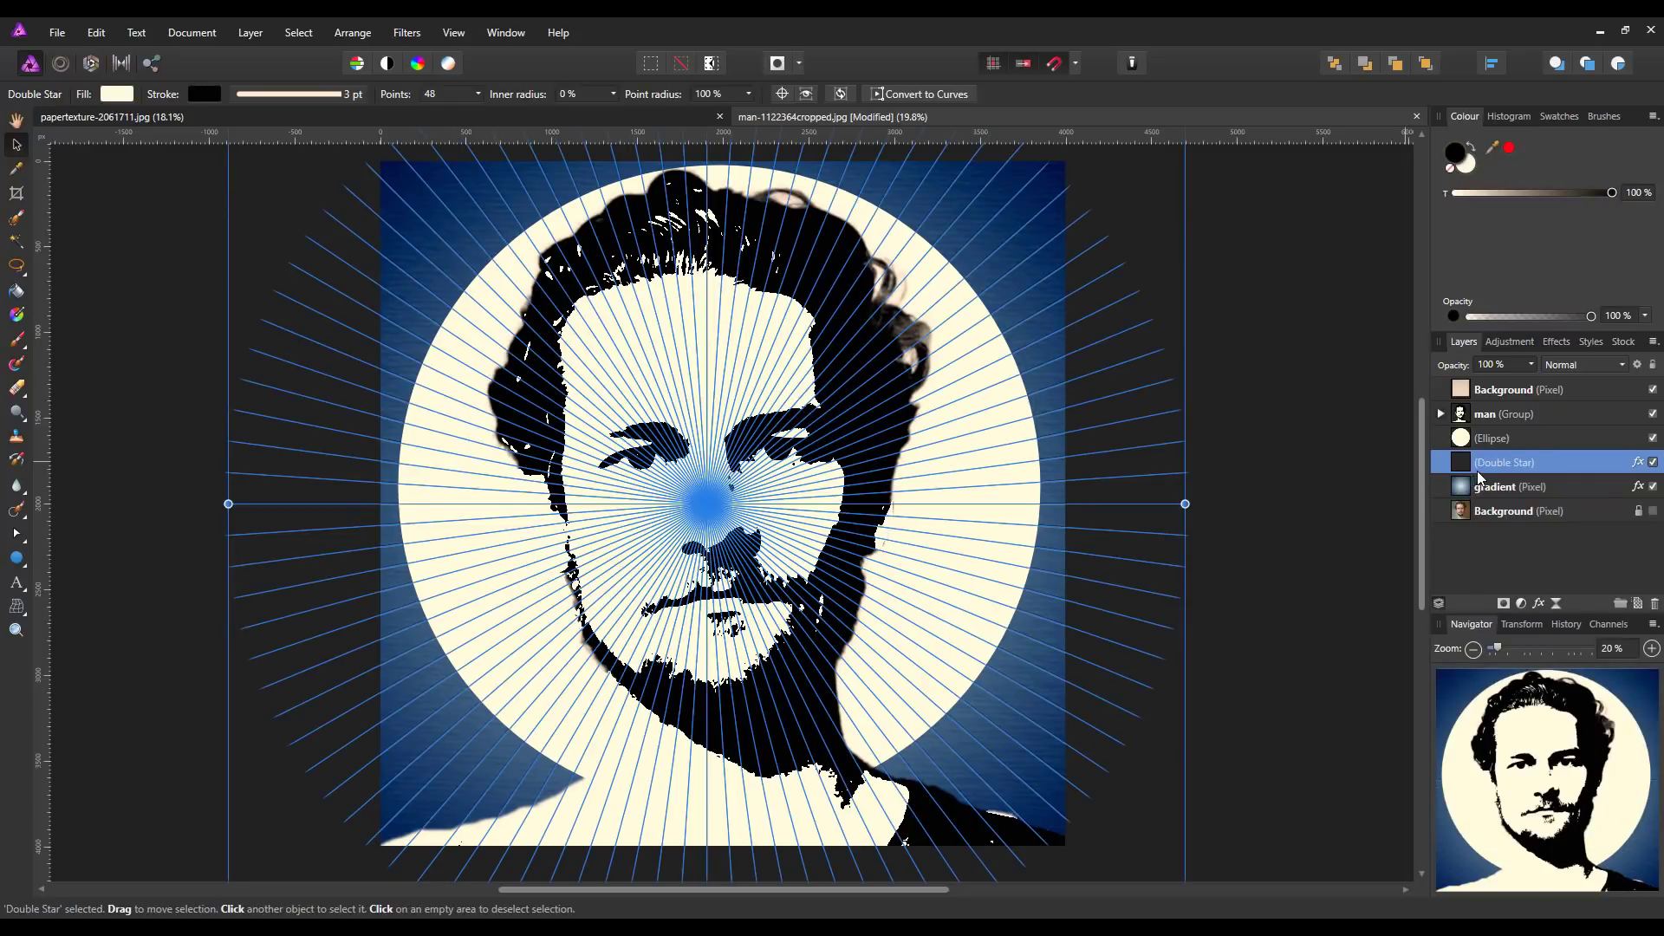
Apply a Zoom Blur with a 100 px radius to the ellipse behind the man
left_click(1544, 435)
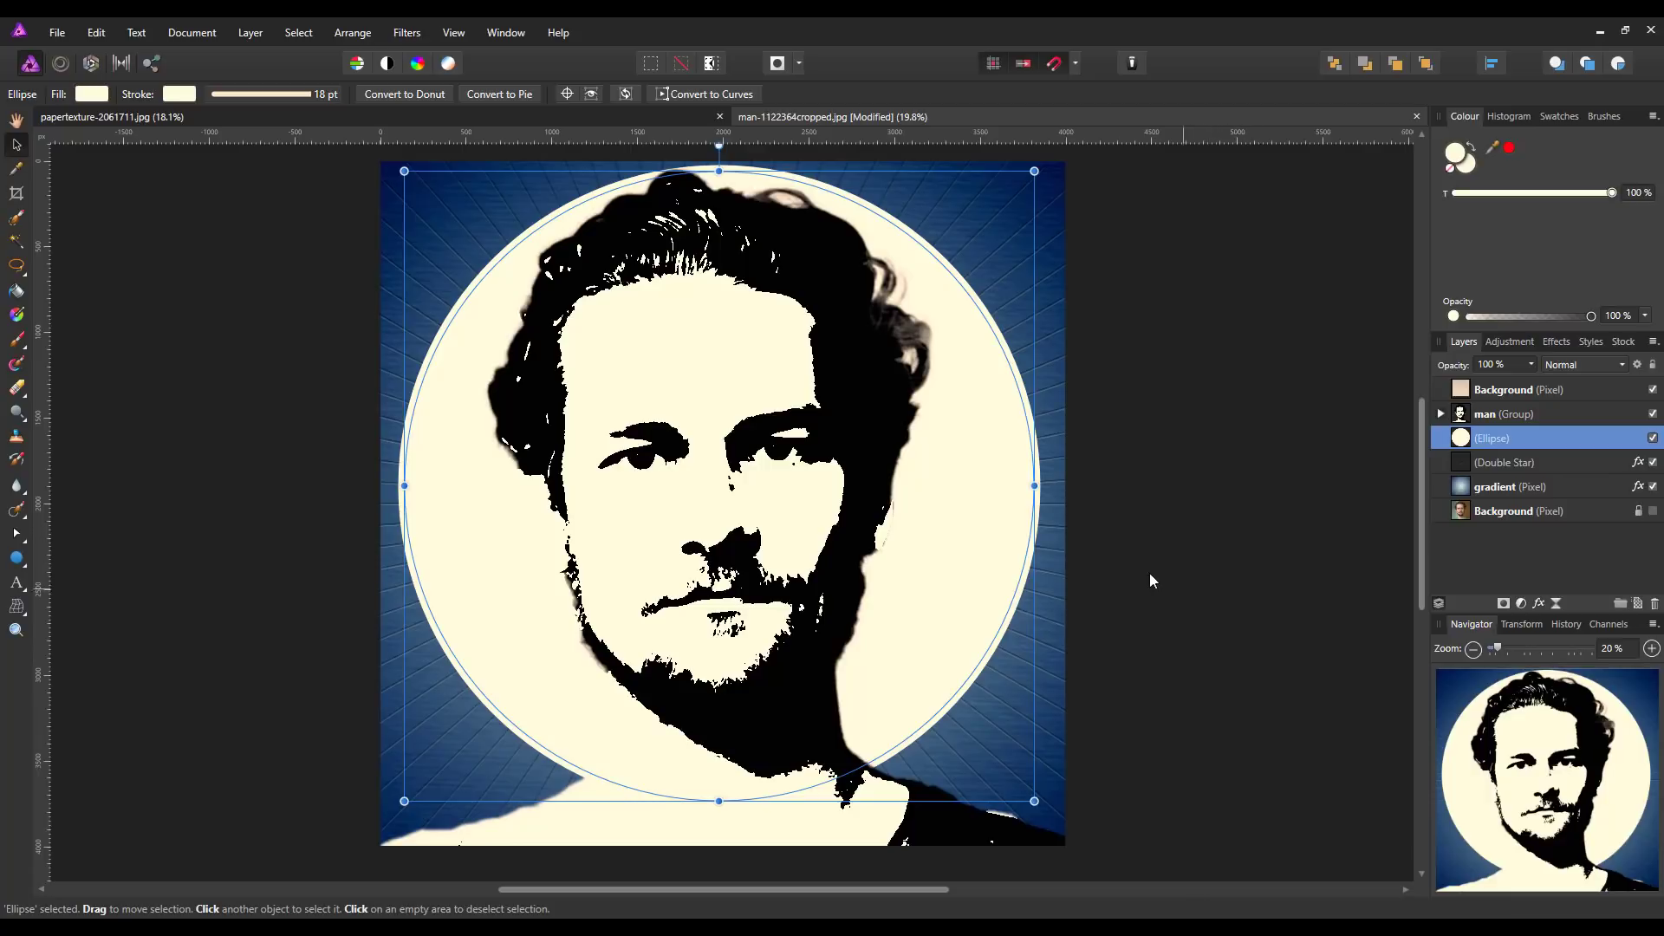
left_click(403, 35)
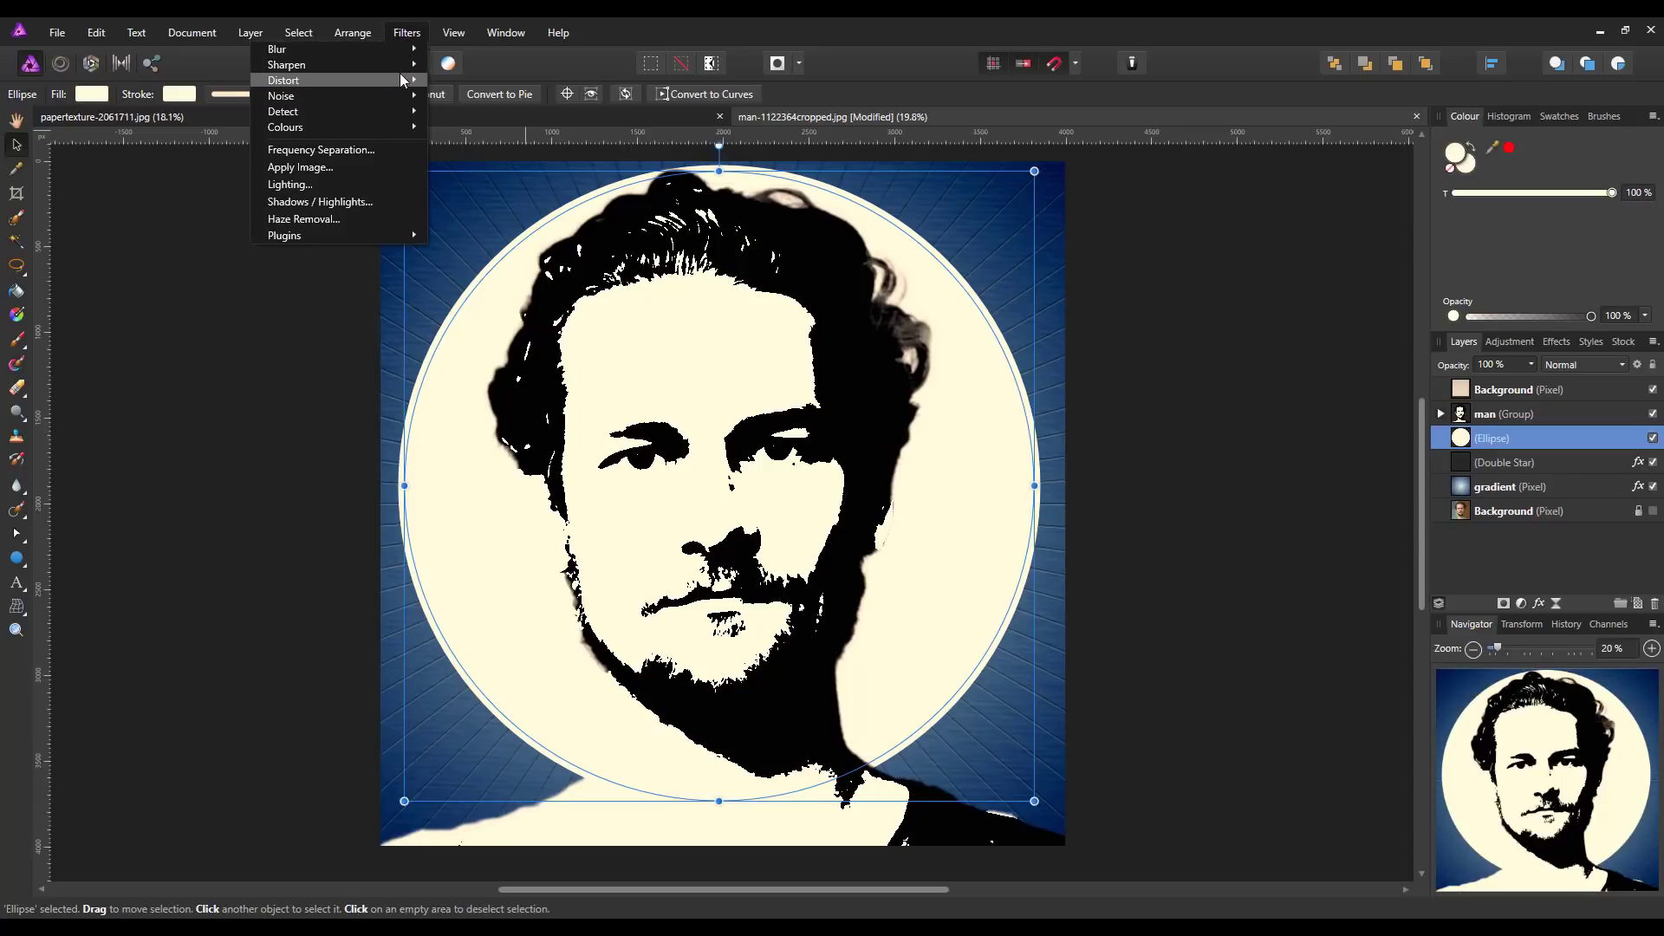
mouse_move(400, 76)
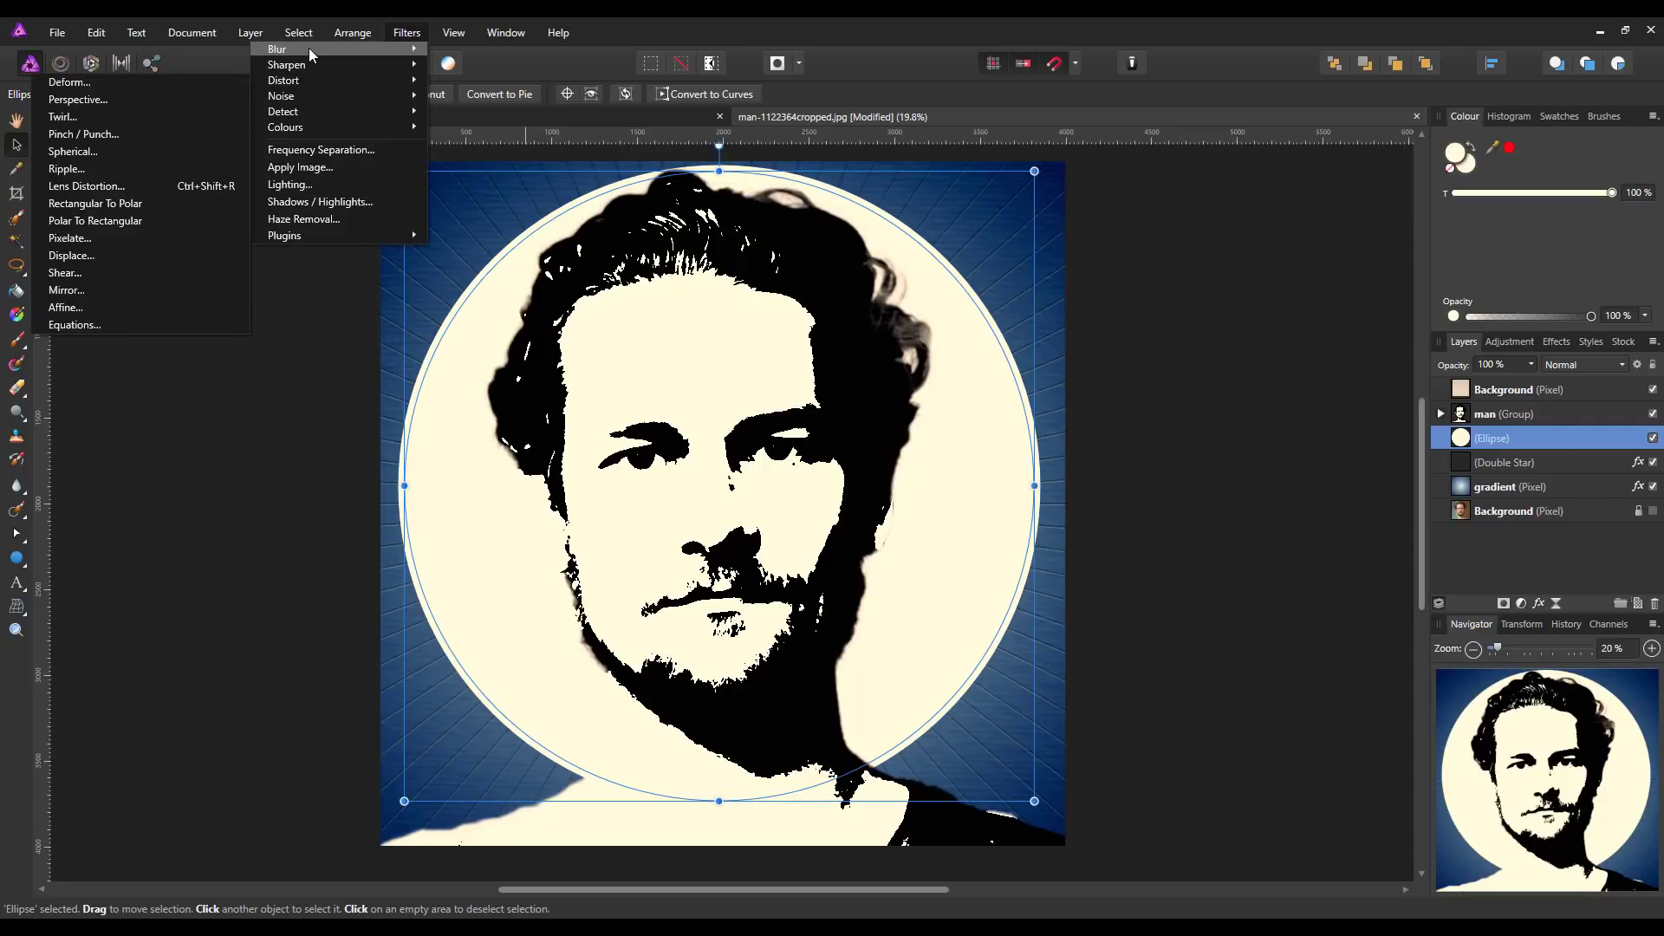
mouse_move(305, 47)
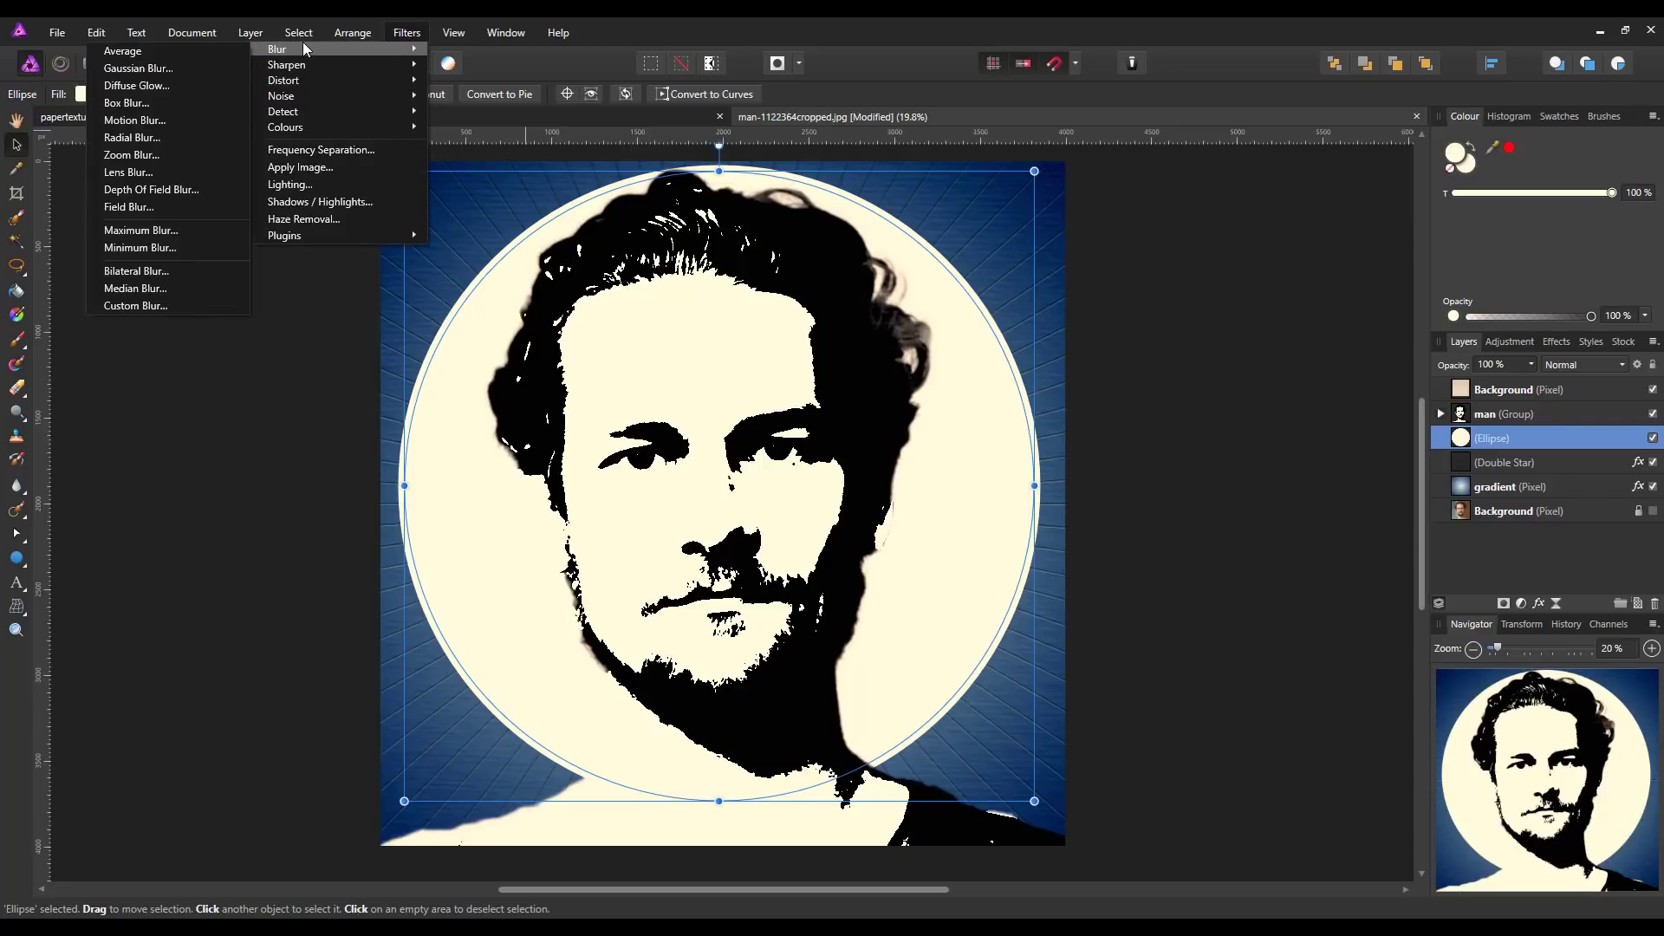
left_click(143, 150)
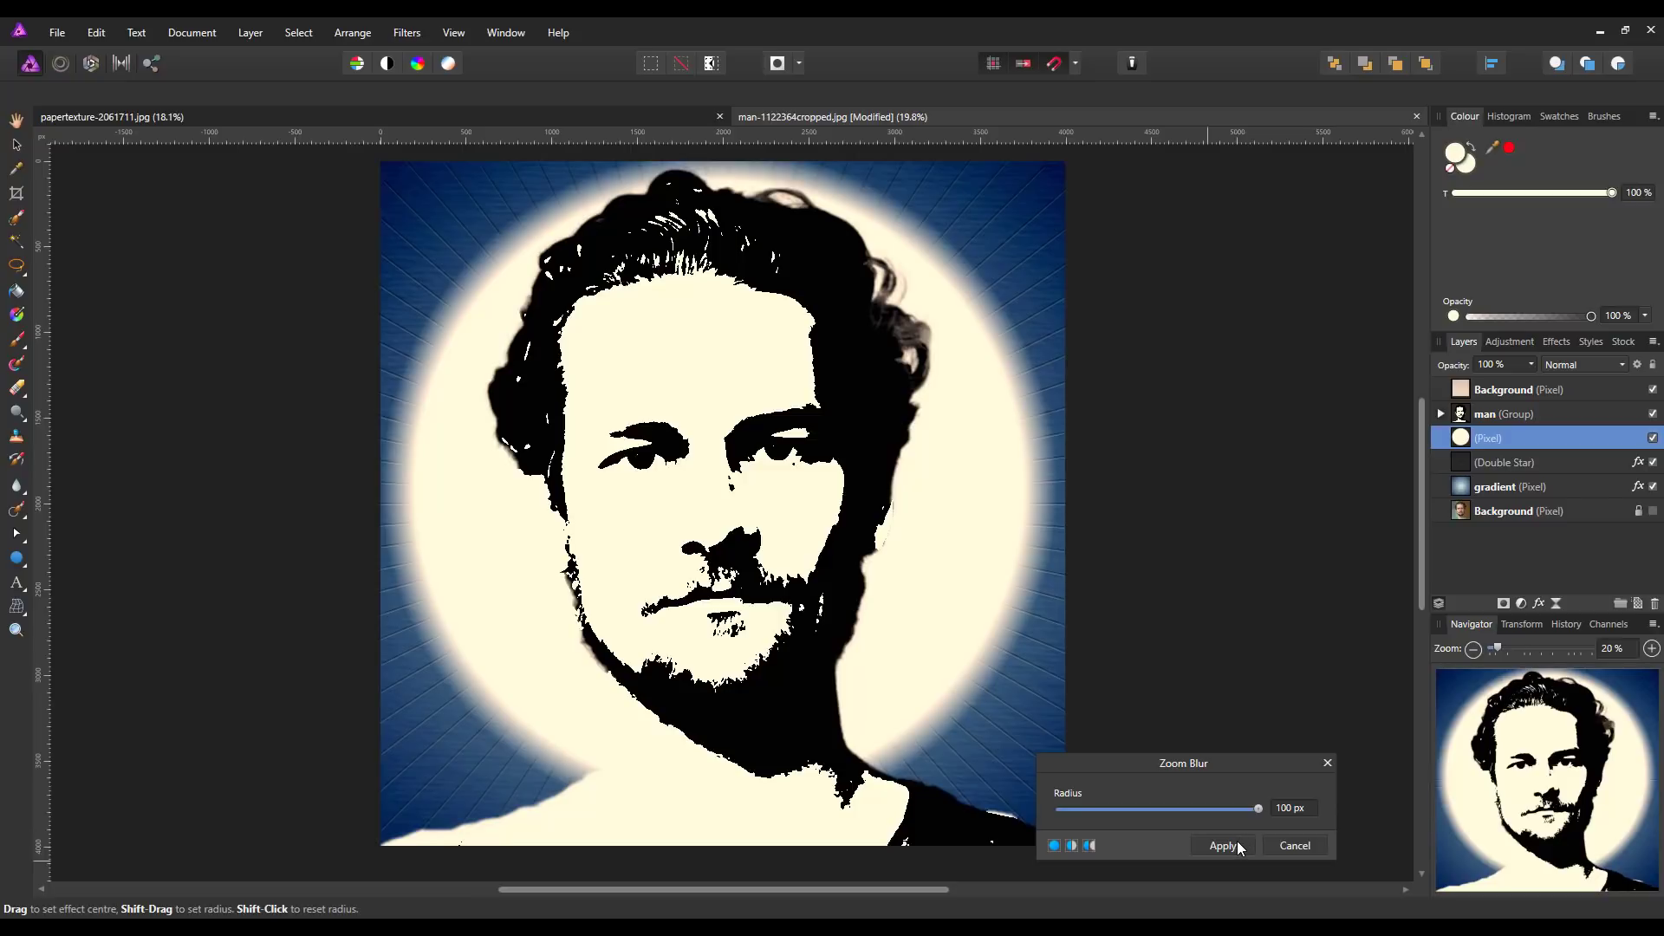
left_click(1236, 841)
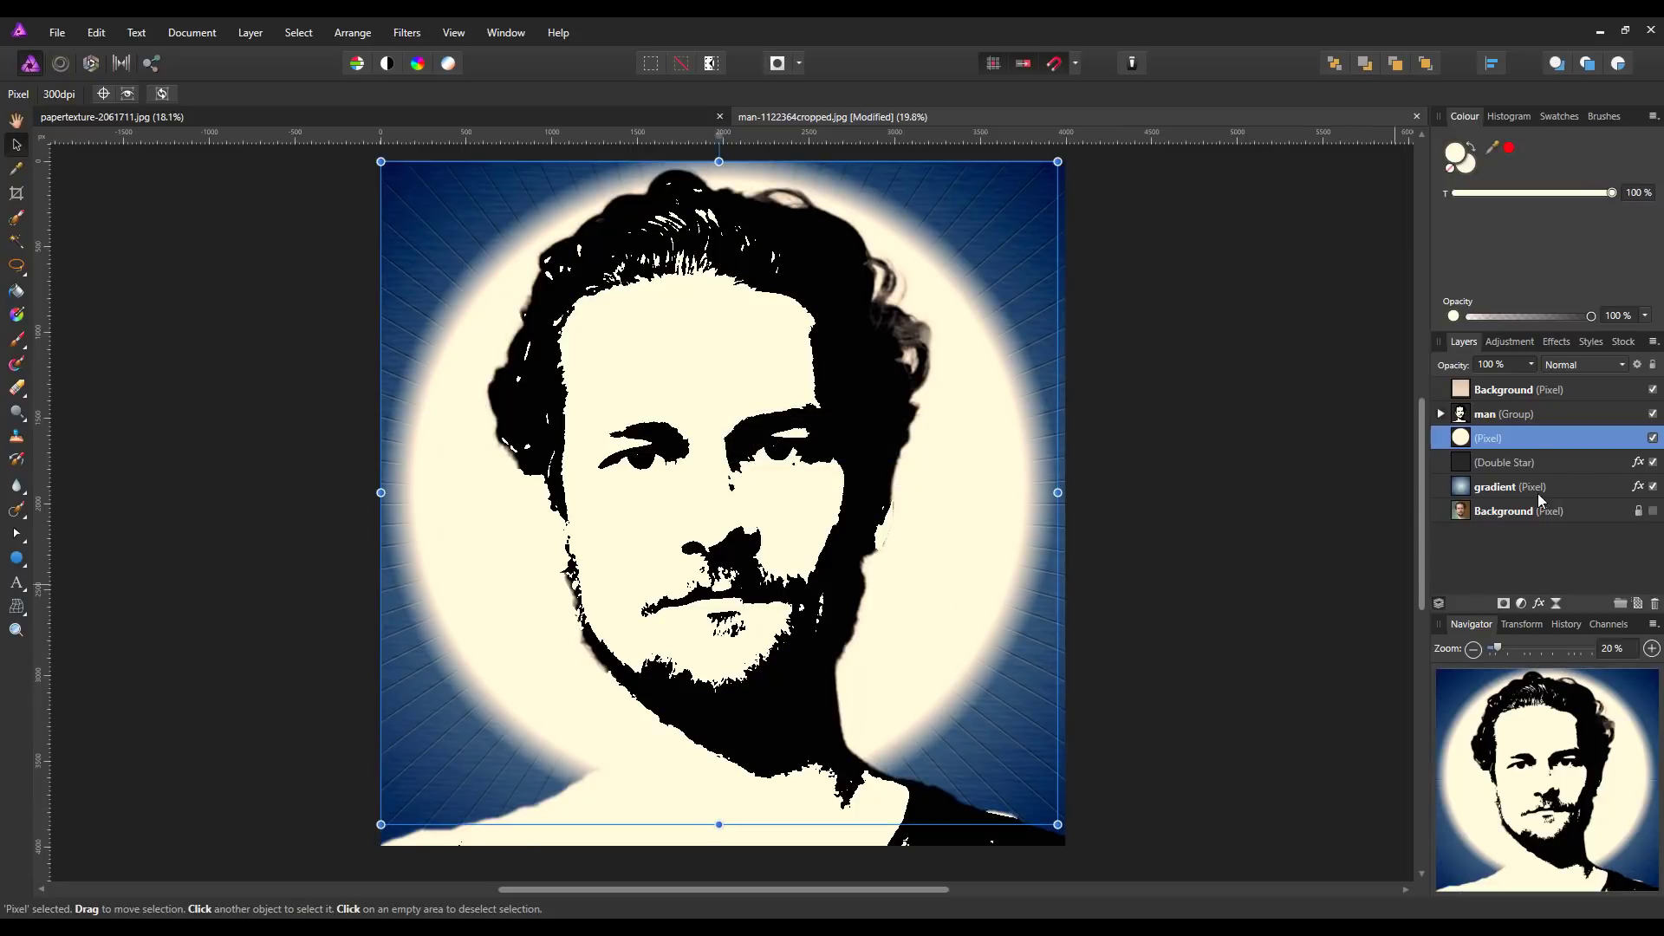
Lower the opacity of the blurred circle layer to 31%
left_click(1531, 370)
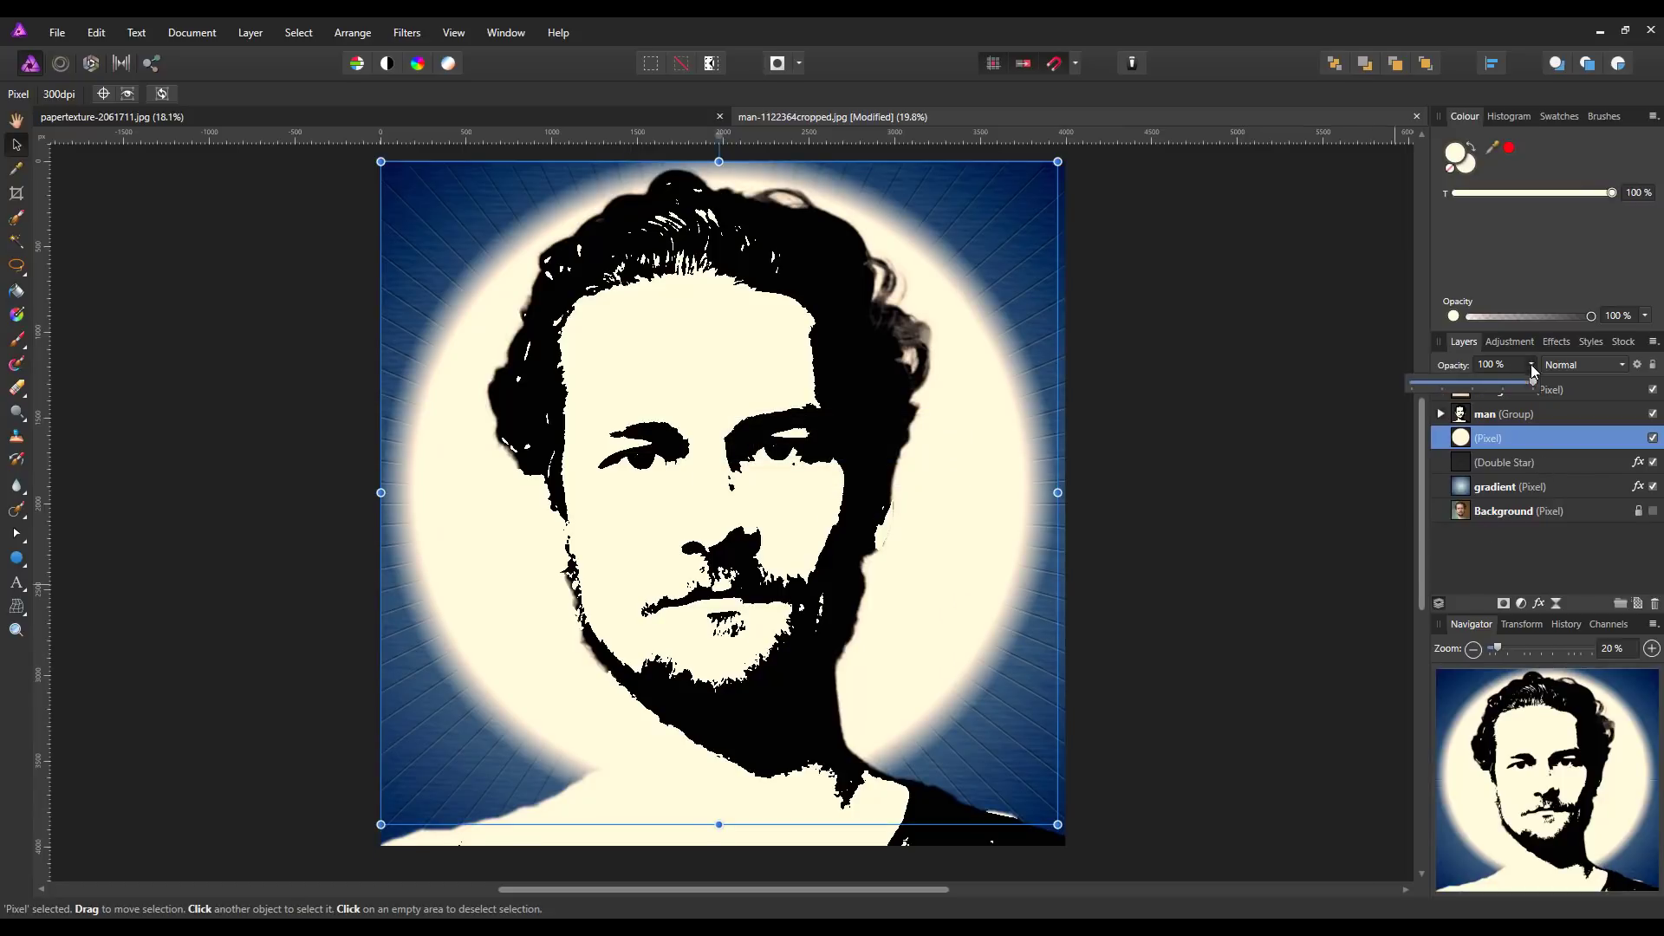
left_click_drag(1534, 382, 1462, 386)
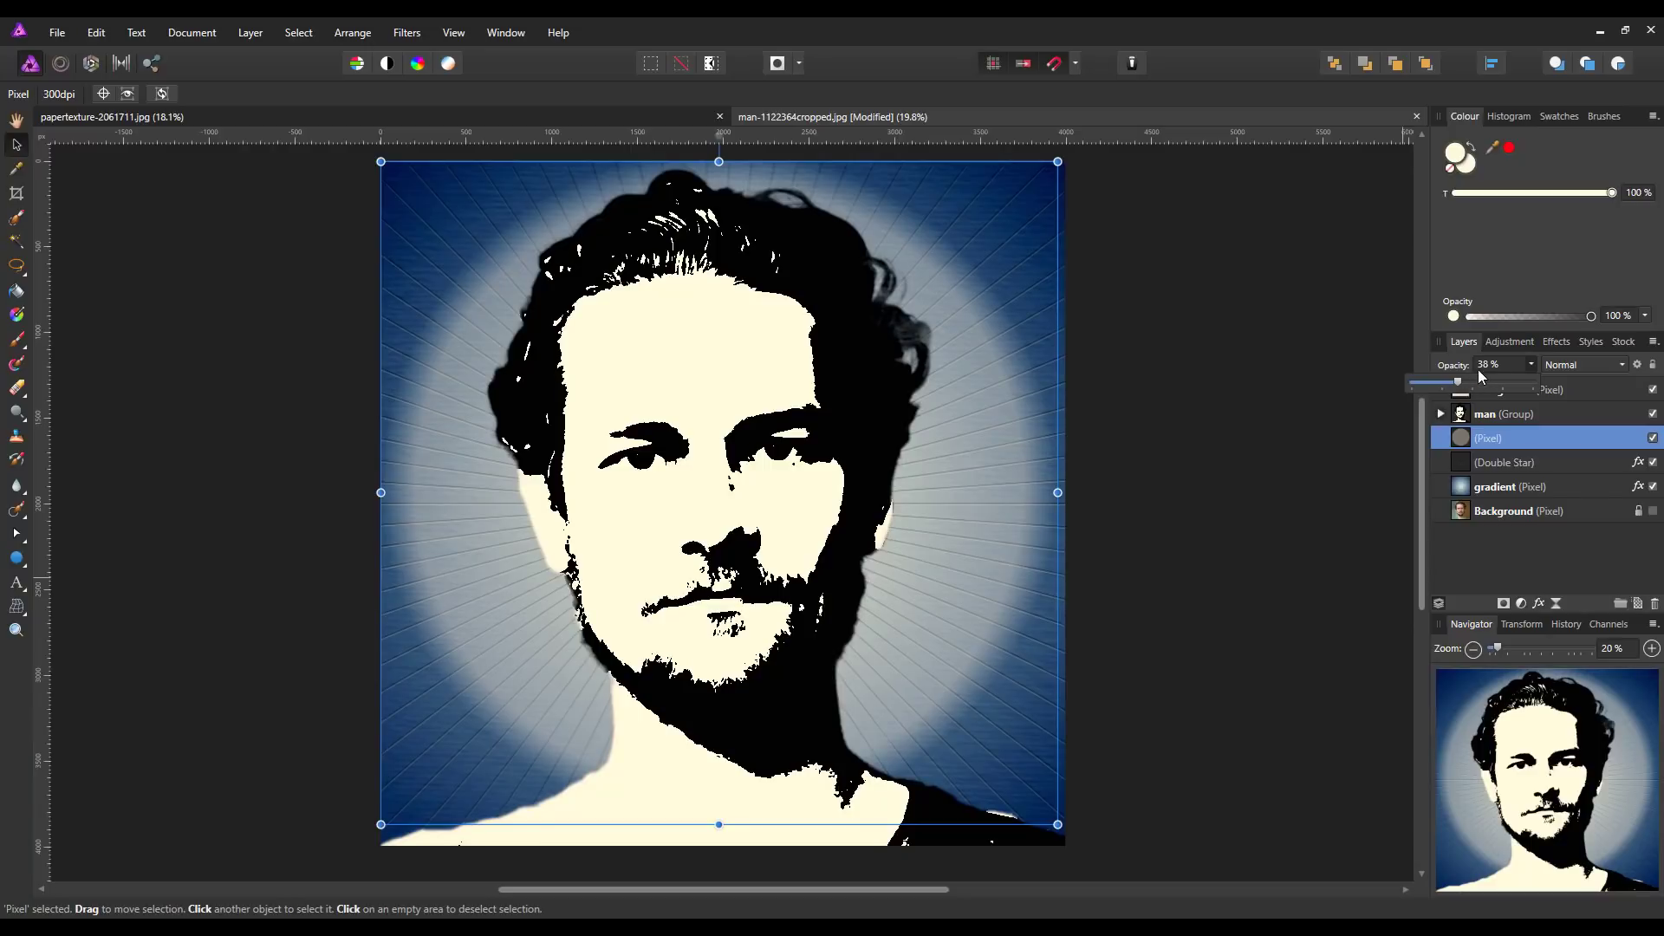
left_click_drag(1460, 382, 1452, 382)
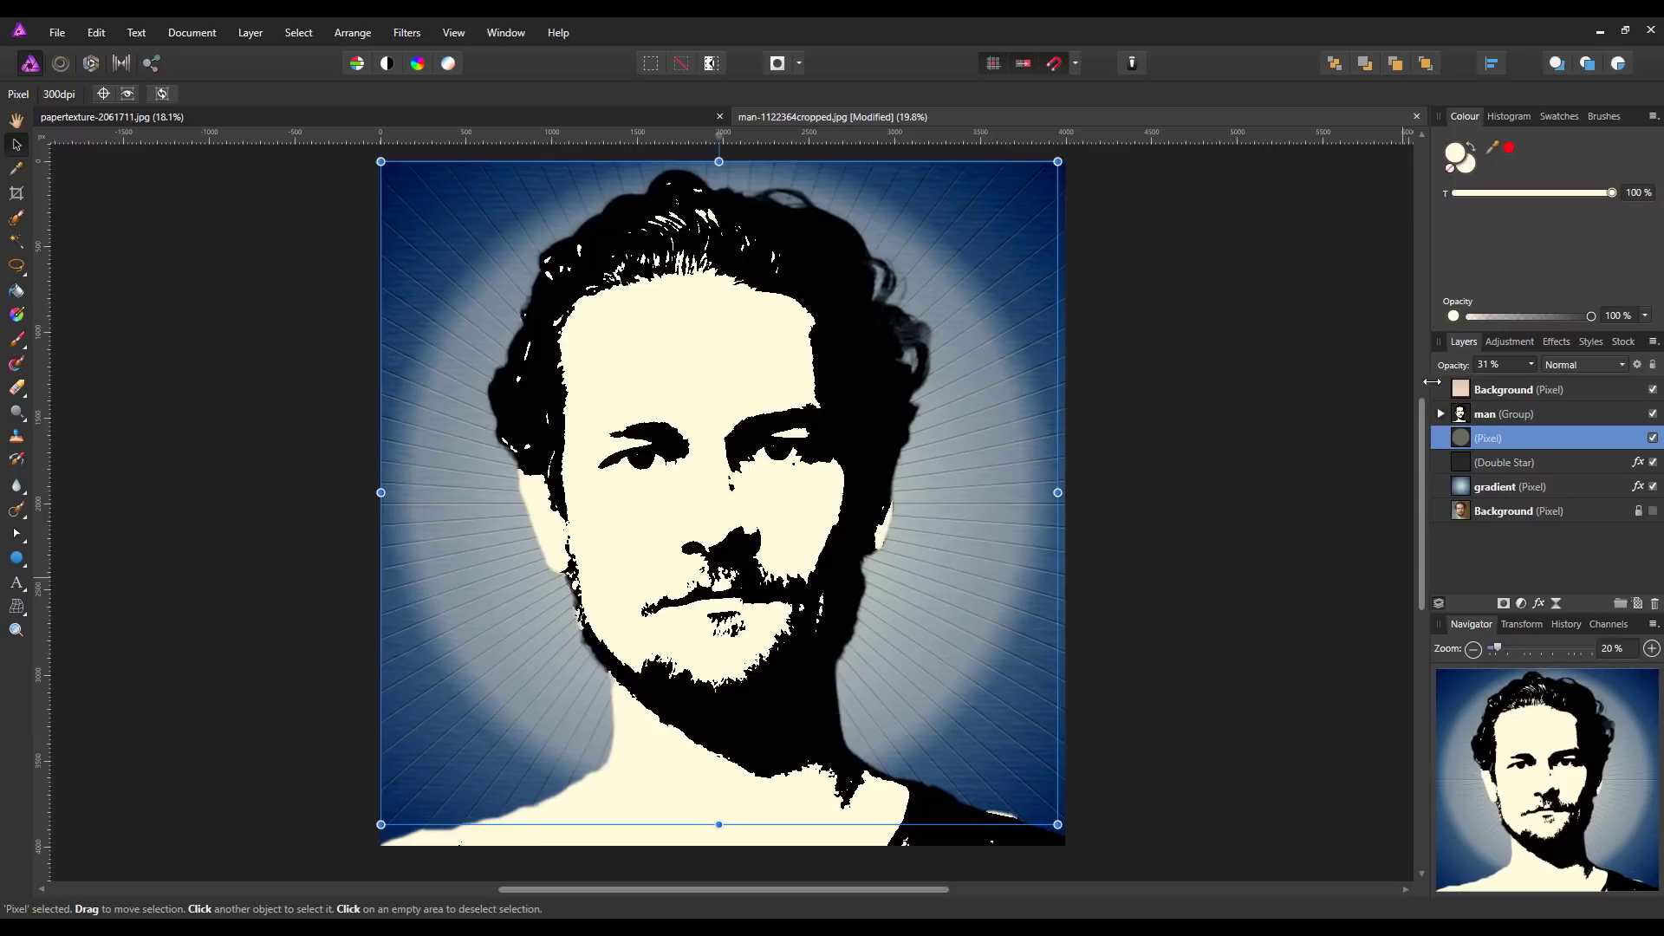
left_click(17, 120)
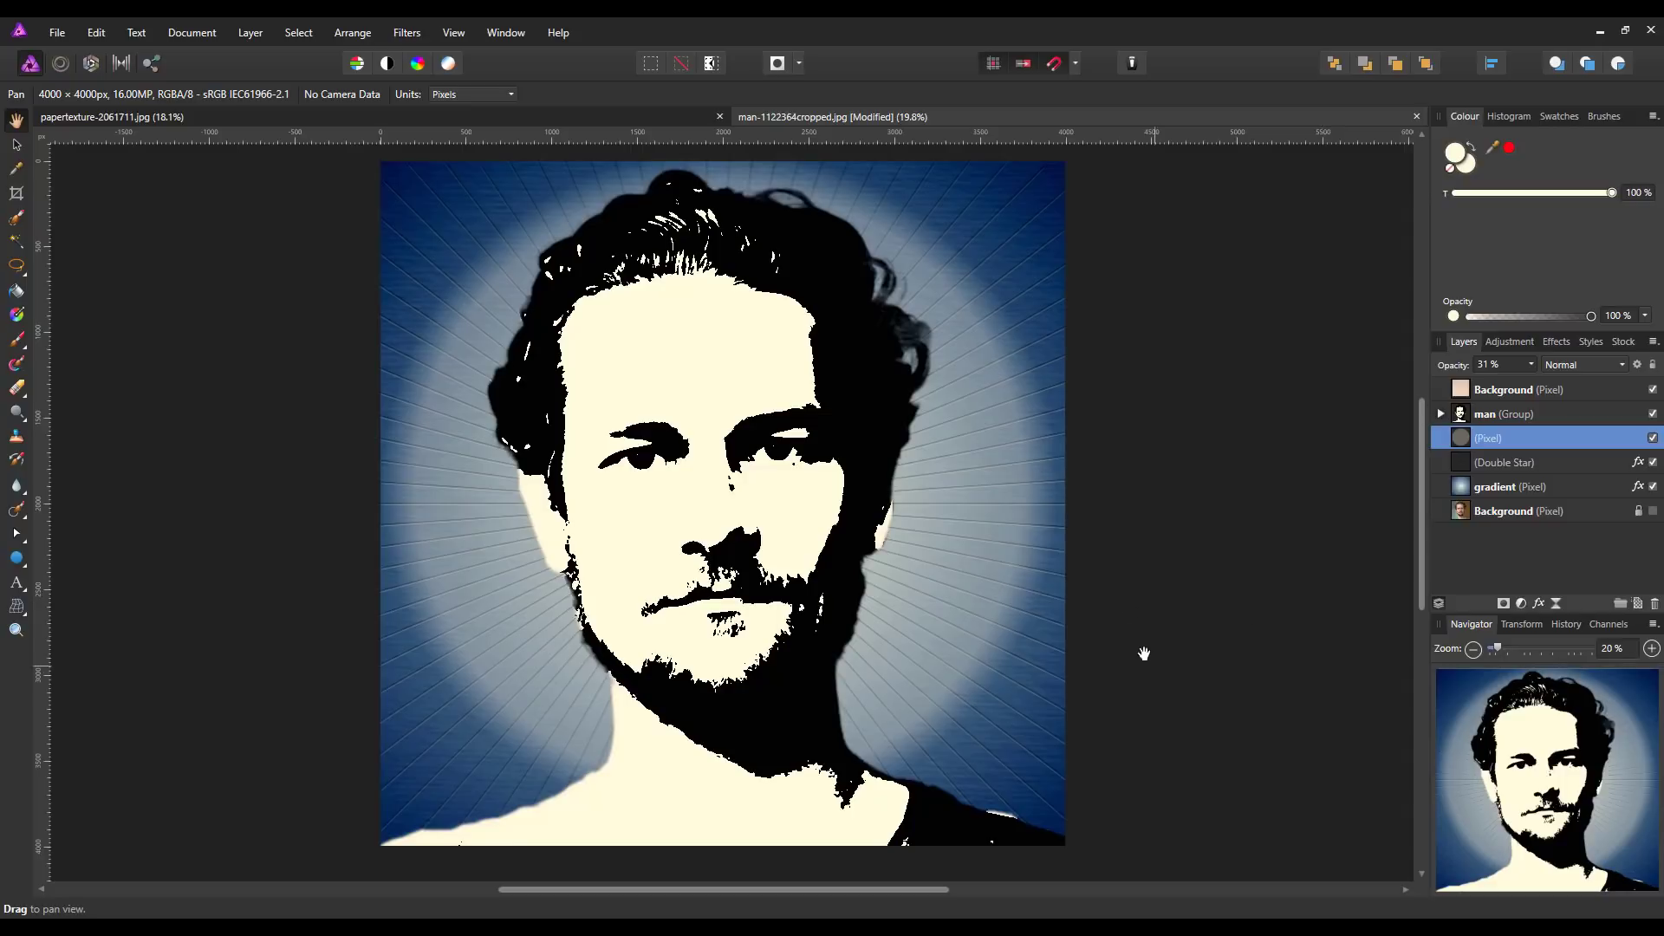
left_click_drag(1420, 413, 1421, 391)
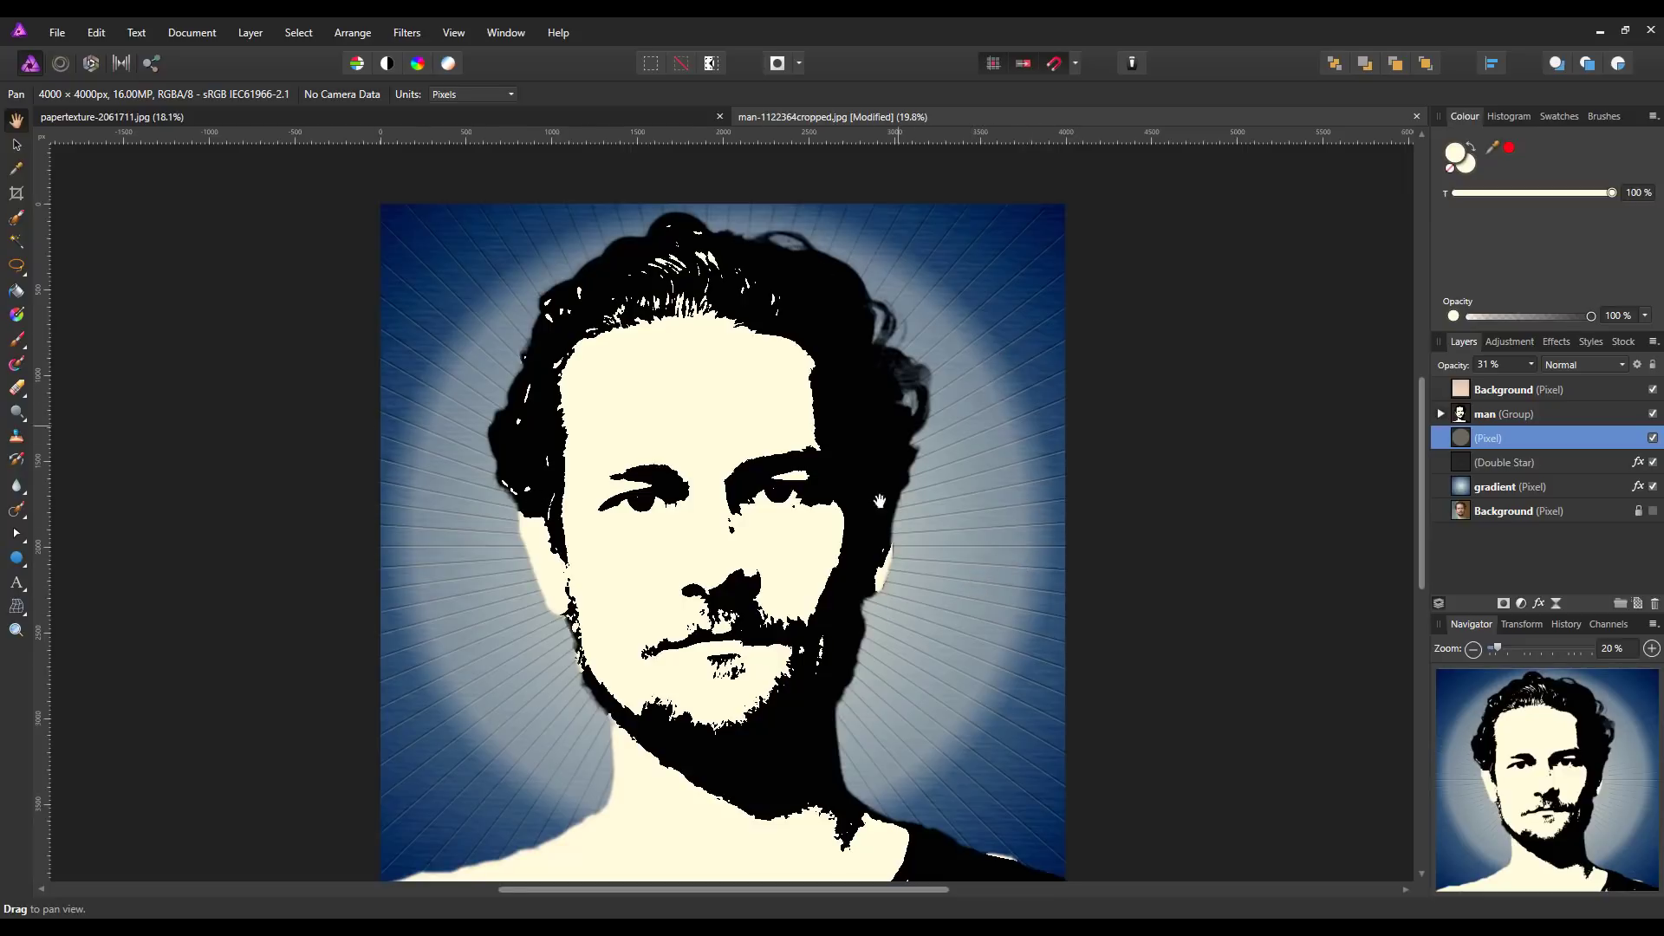
scroll(890, 500, "down", 1)
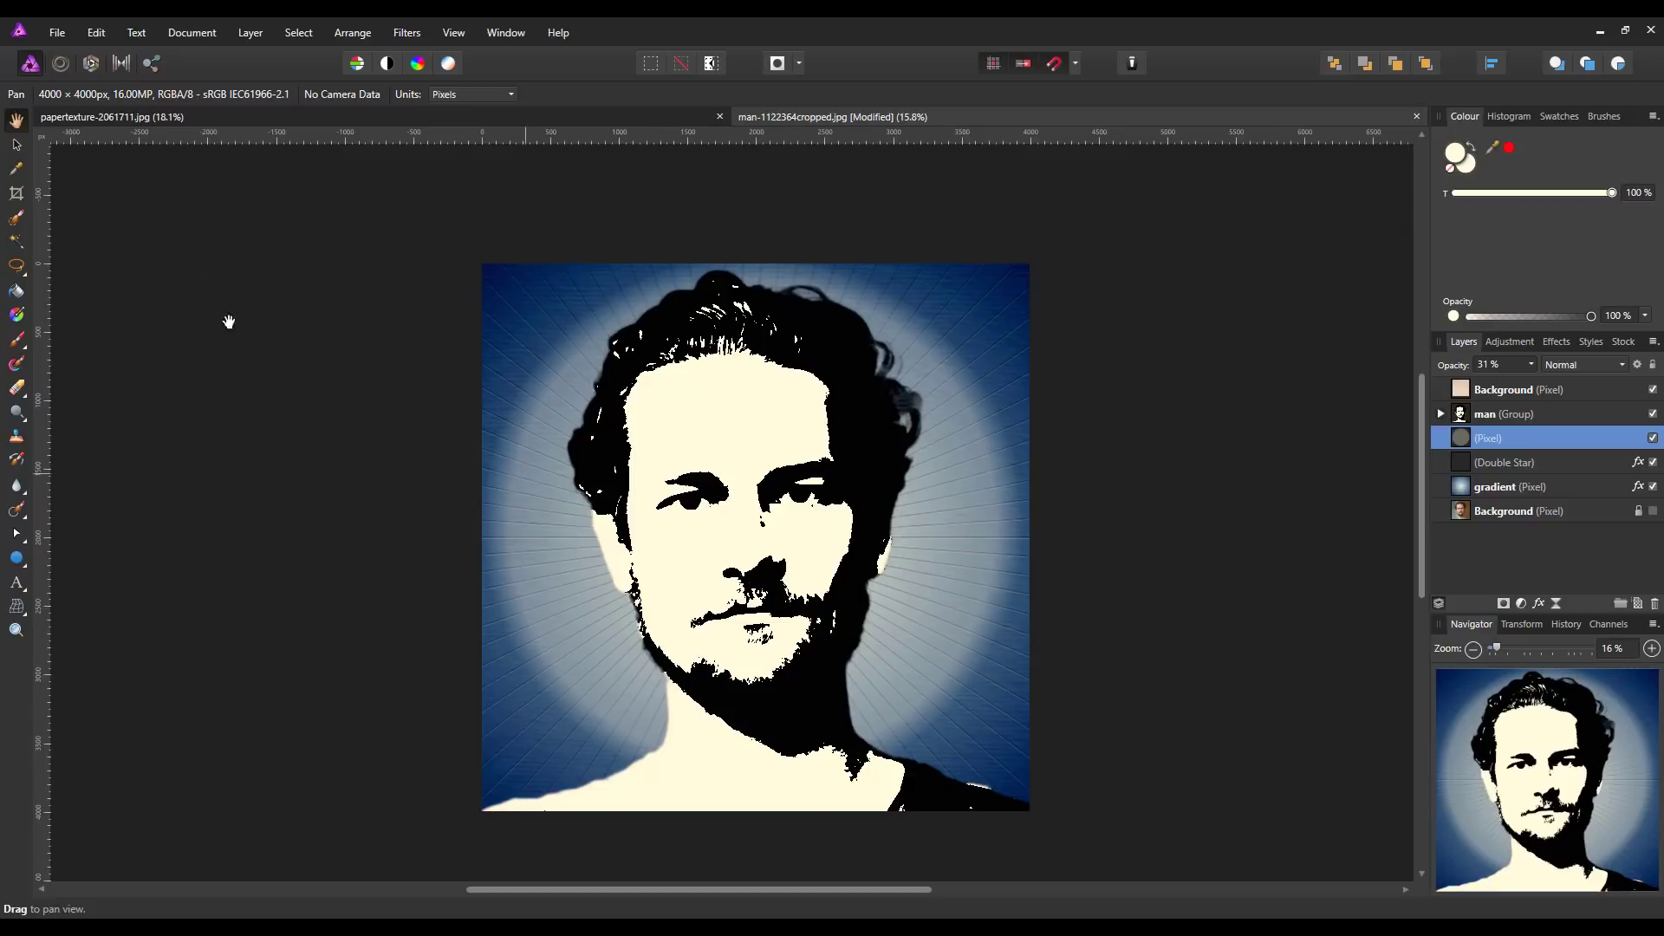
Save the document under the file name man-1122364cropped.afphoto in the Affinity Photo folder
left_click(55, 33)
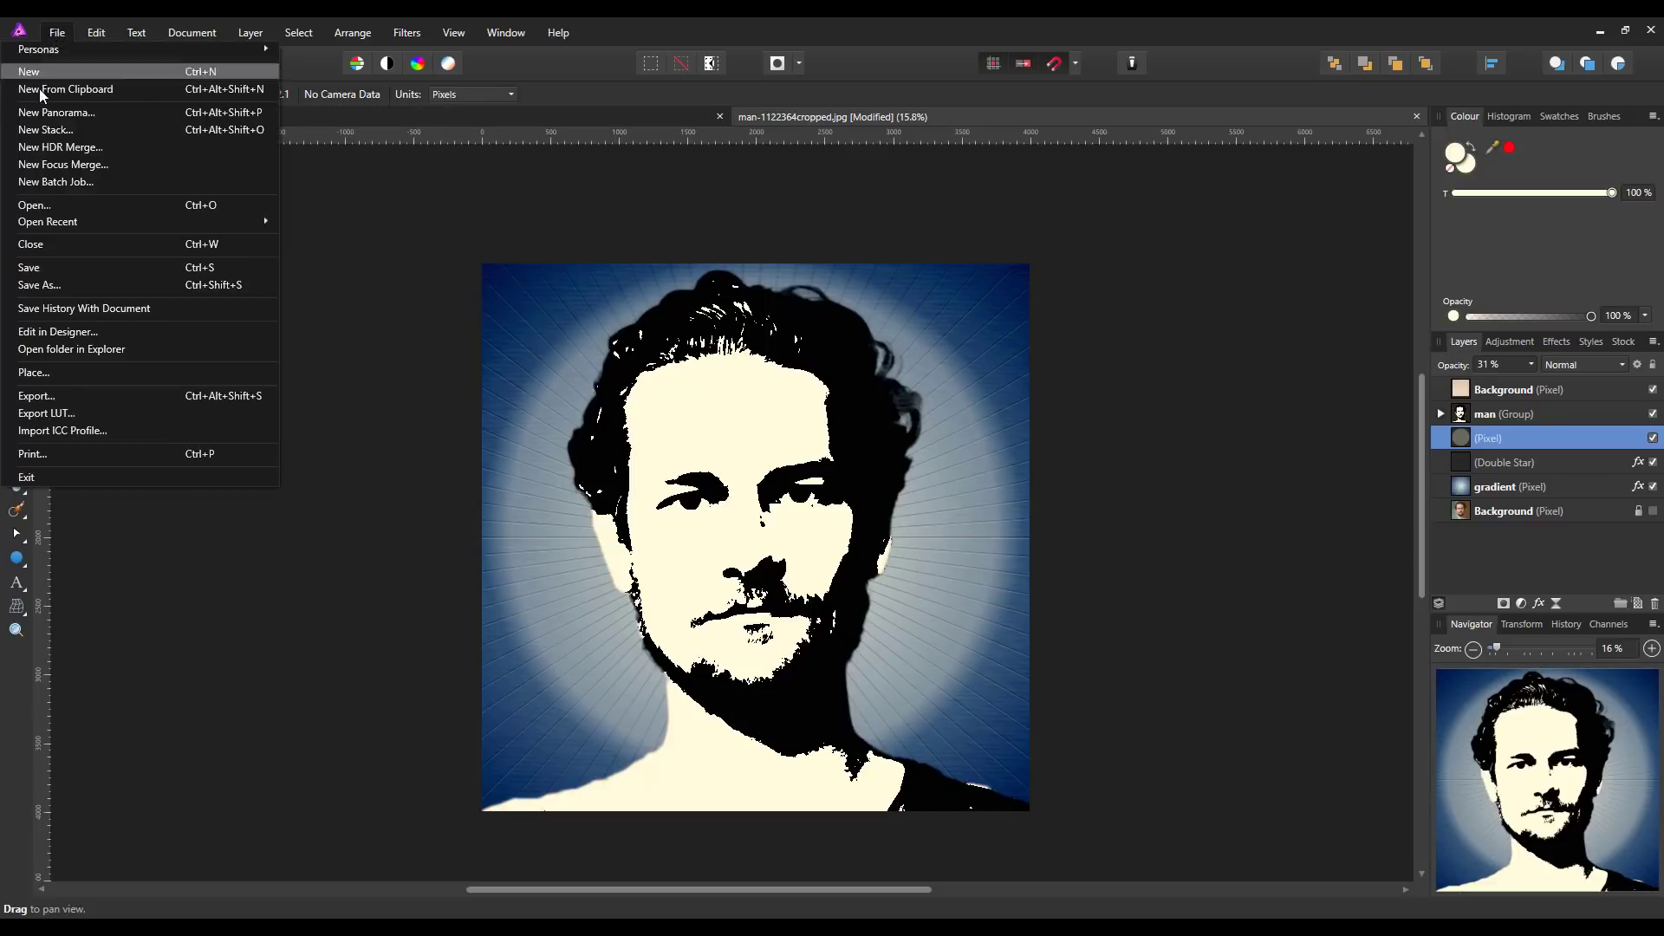
left_click(43, 284)
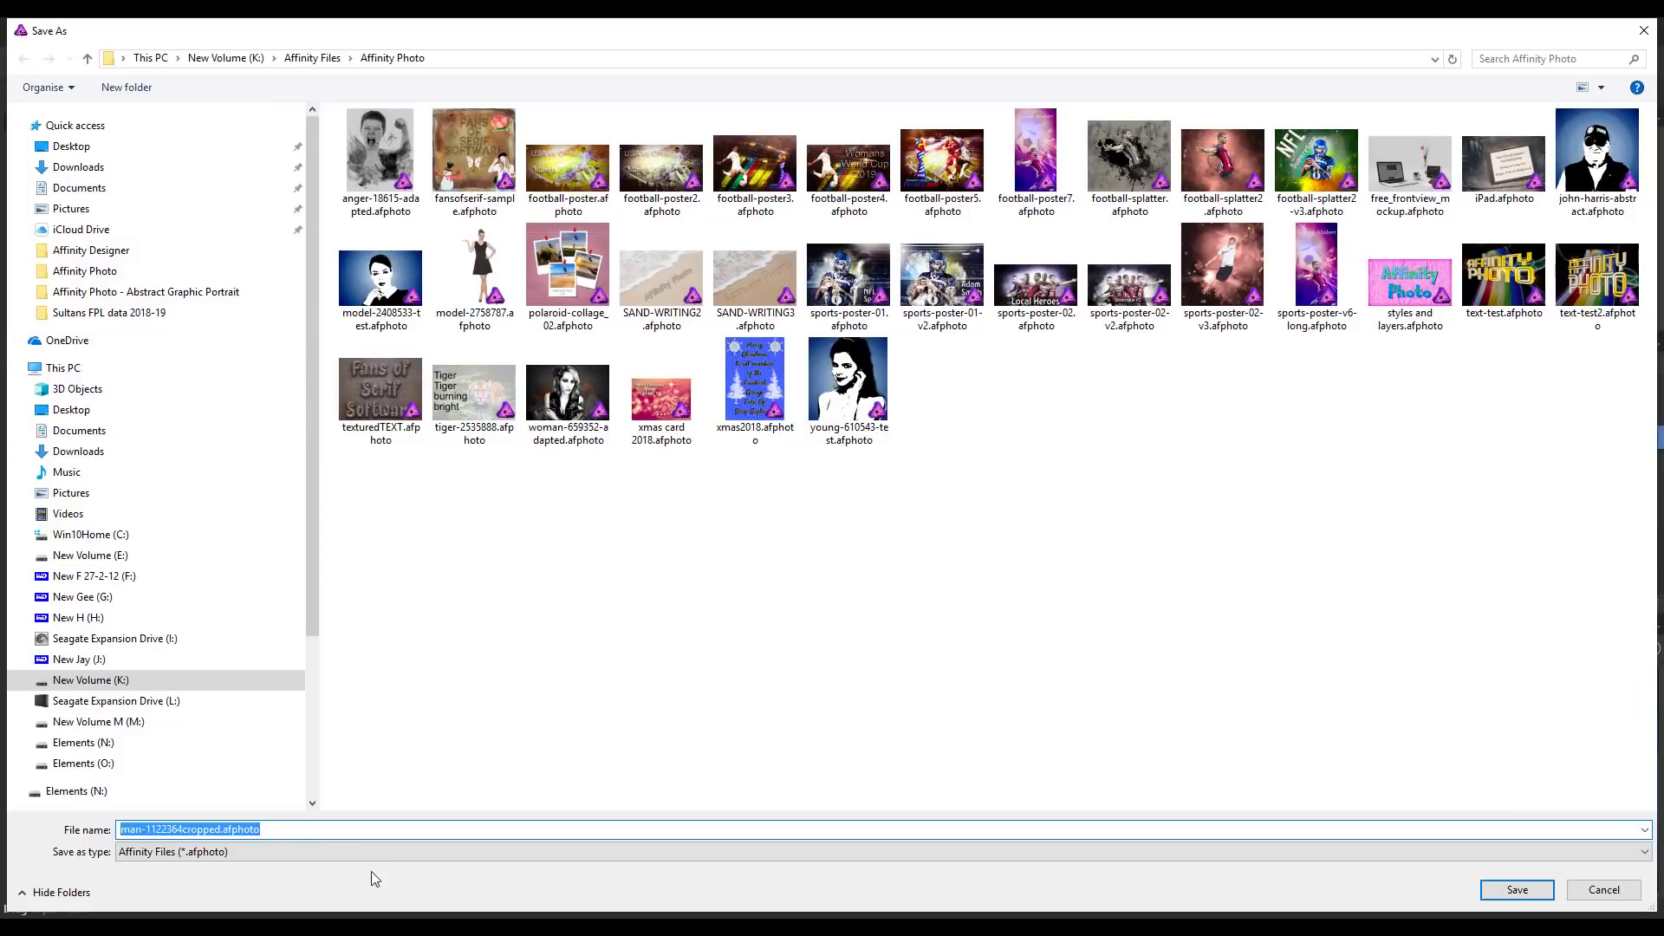
left_click(272, 830)
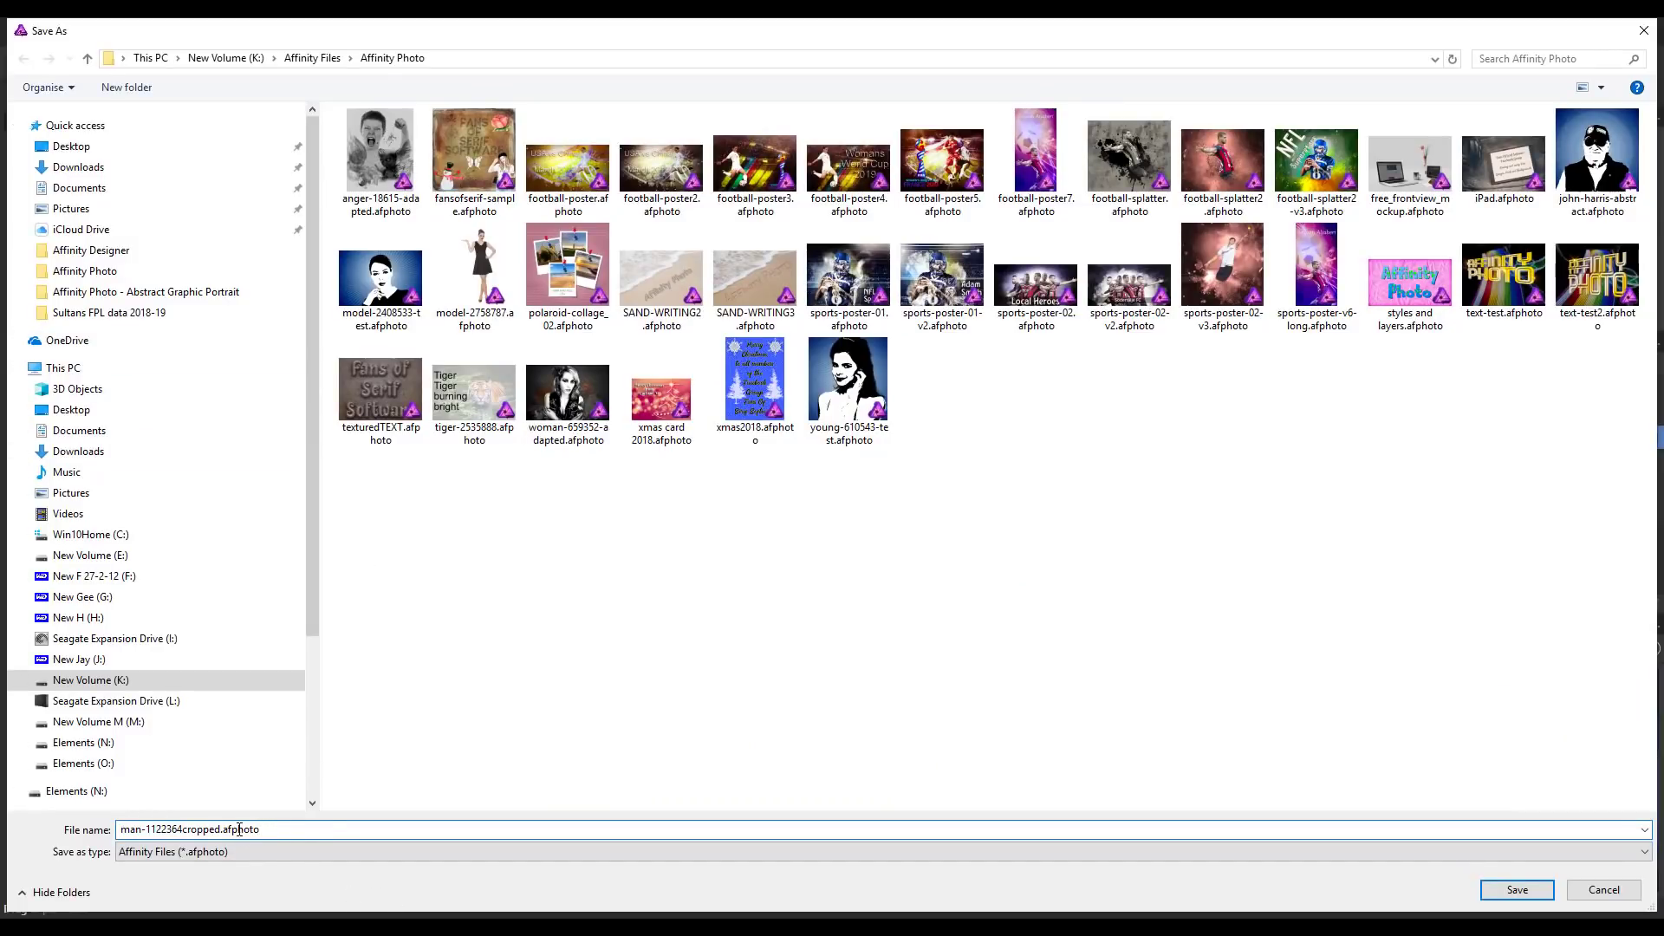
left_click(1517, 890)
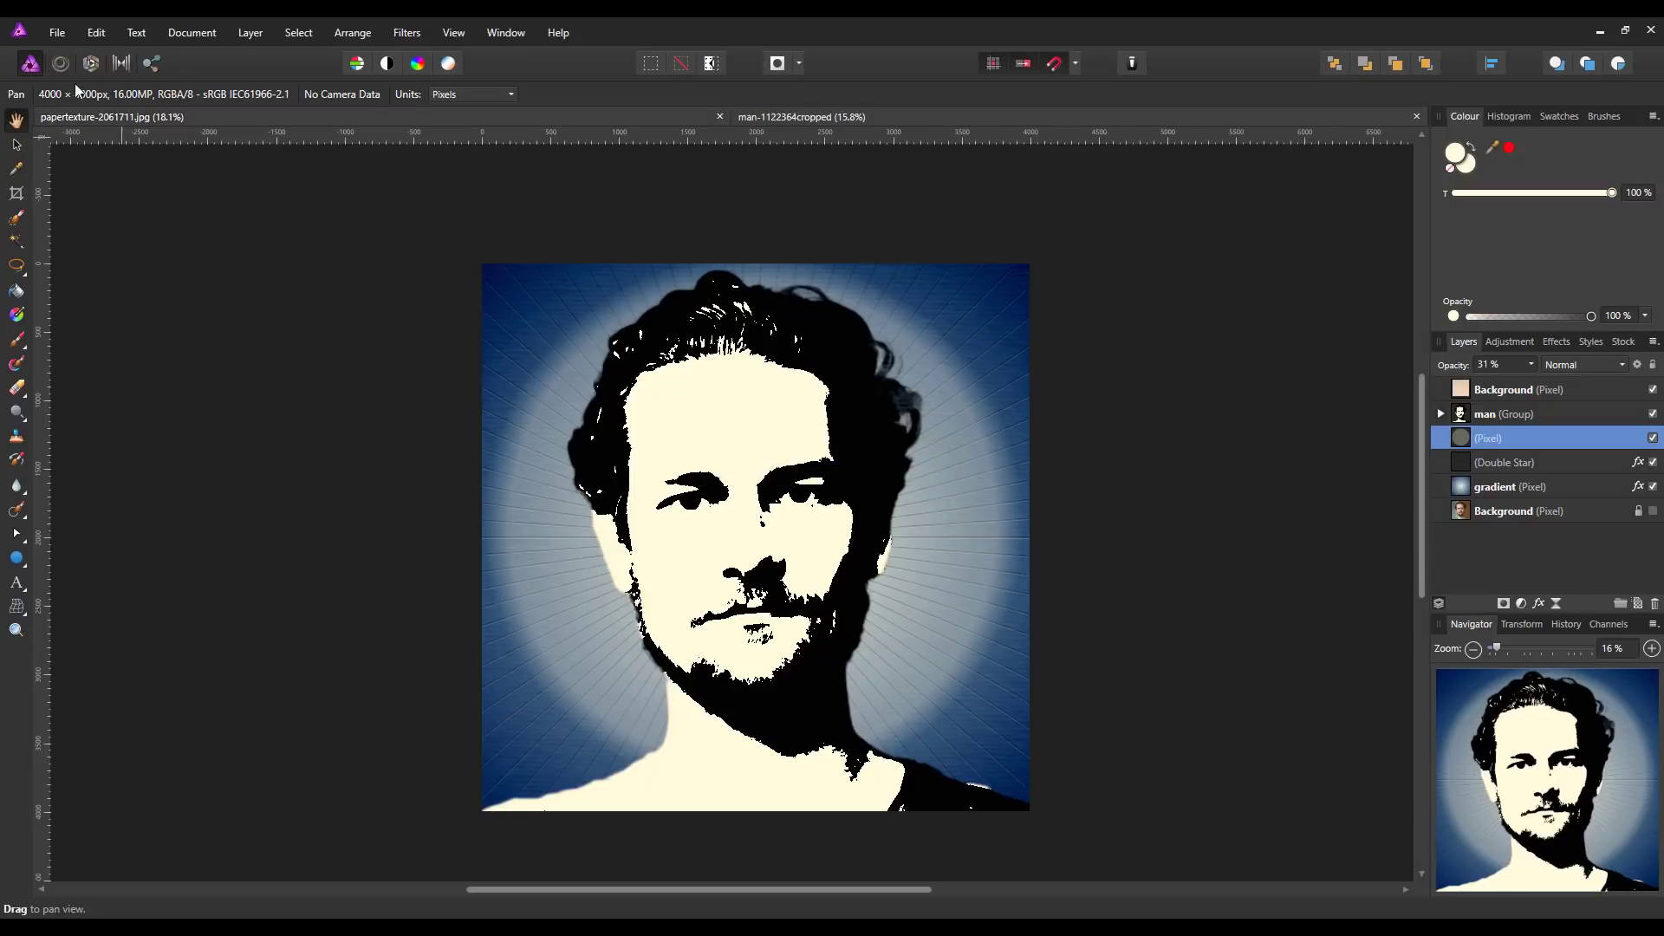
Send the saved portrait to Affinity Designer for further editing
left_click(55, 33)
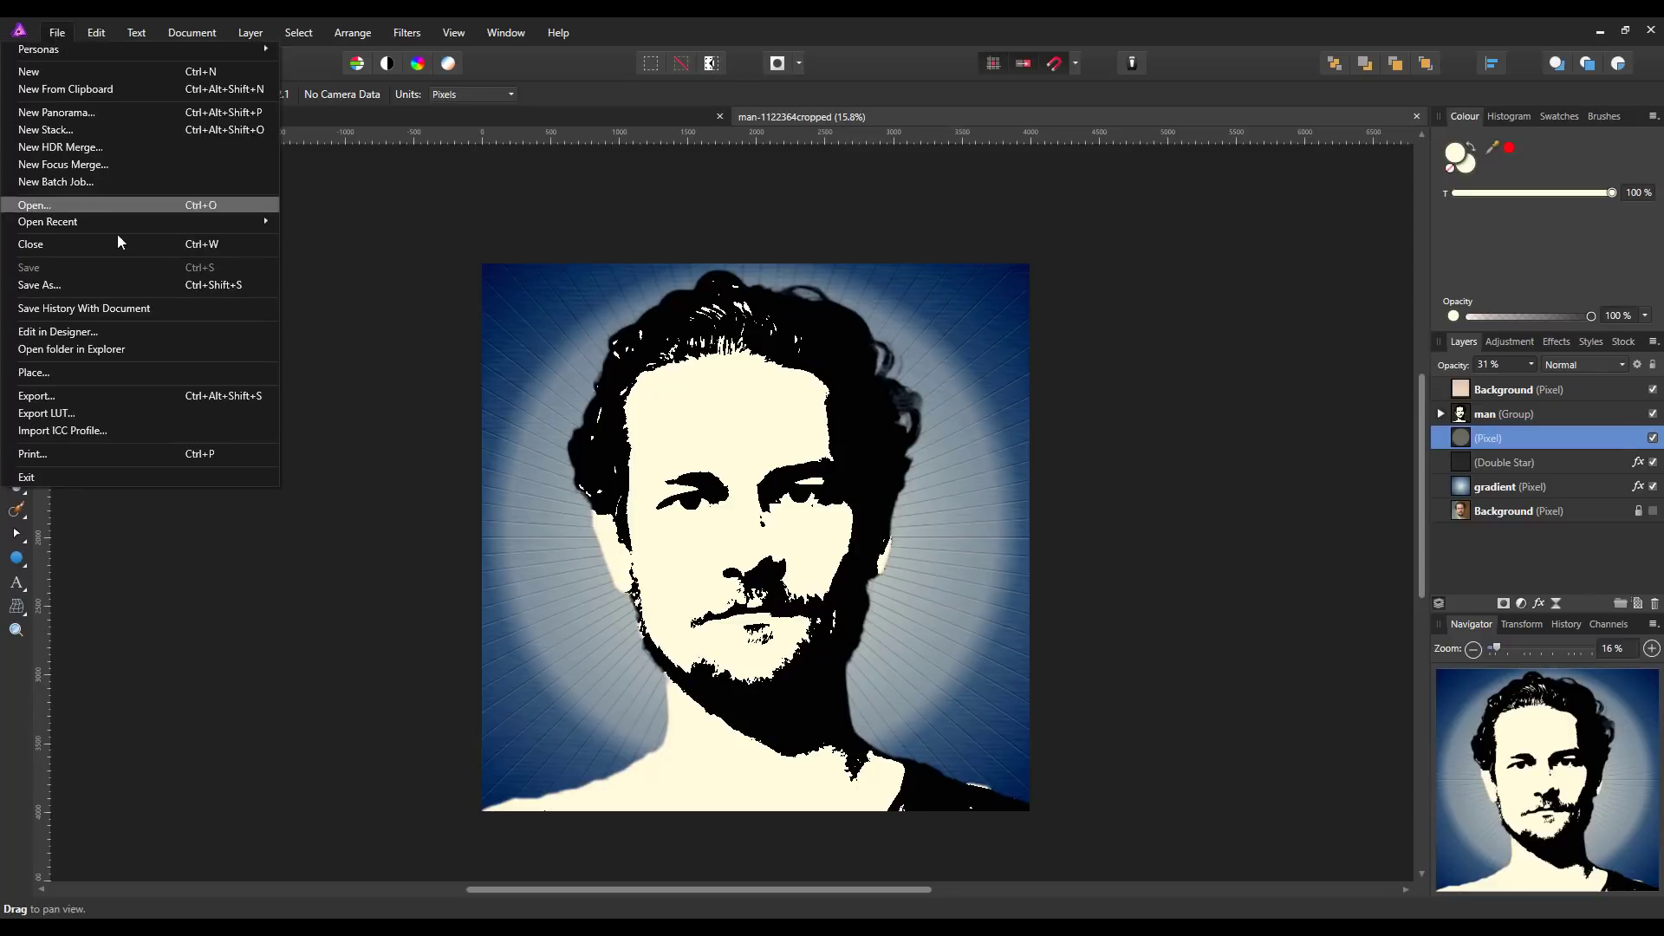
left_click(82, 339)
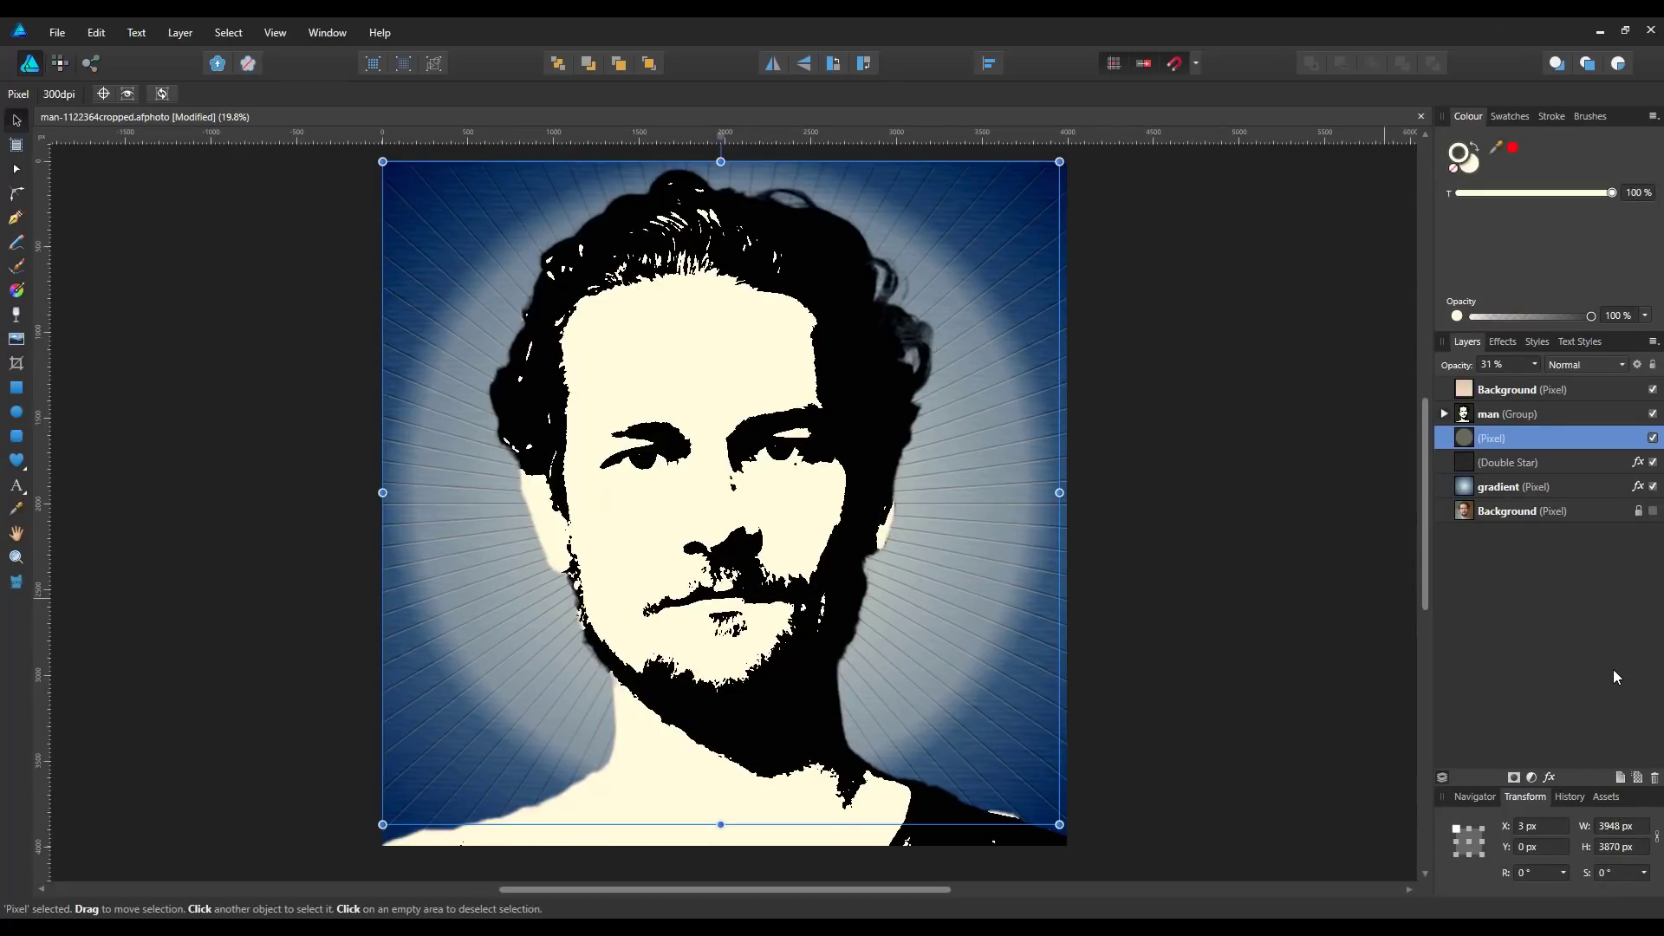
Draw a donut about 3410 px across, centred on the portrait, above the topmost Background texture layer
left_click(1593, 382)
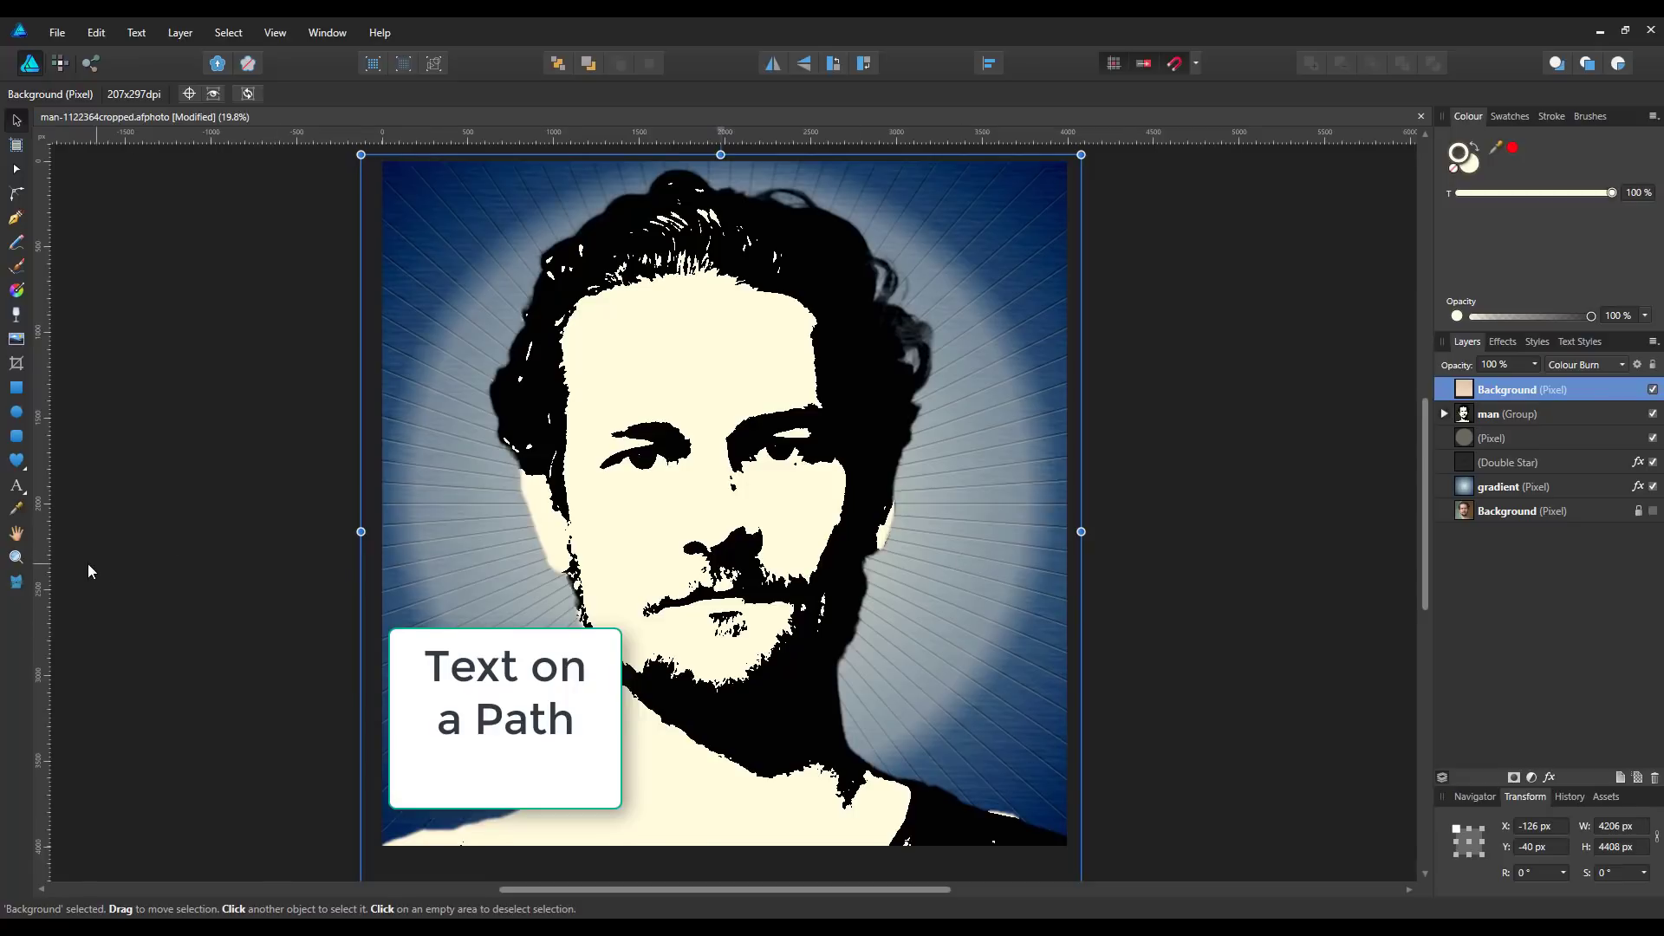
left_click(28, 472)
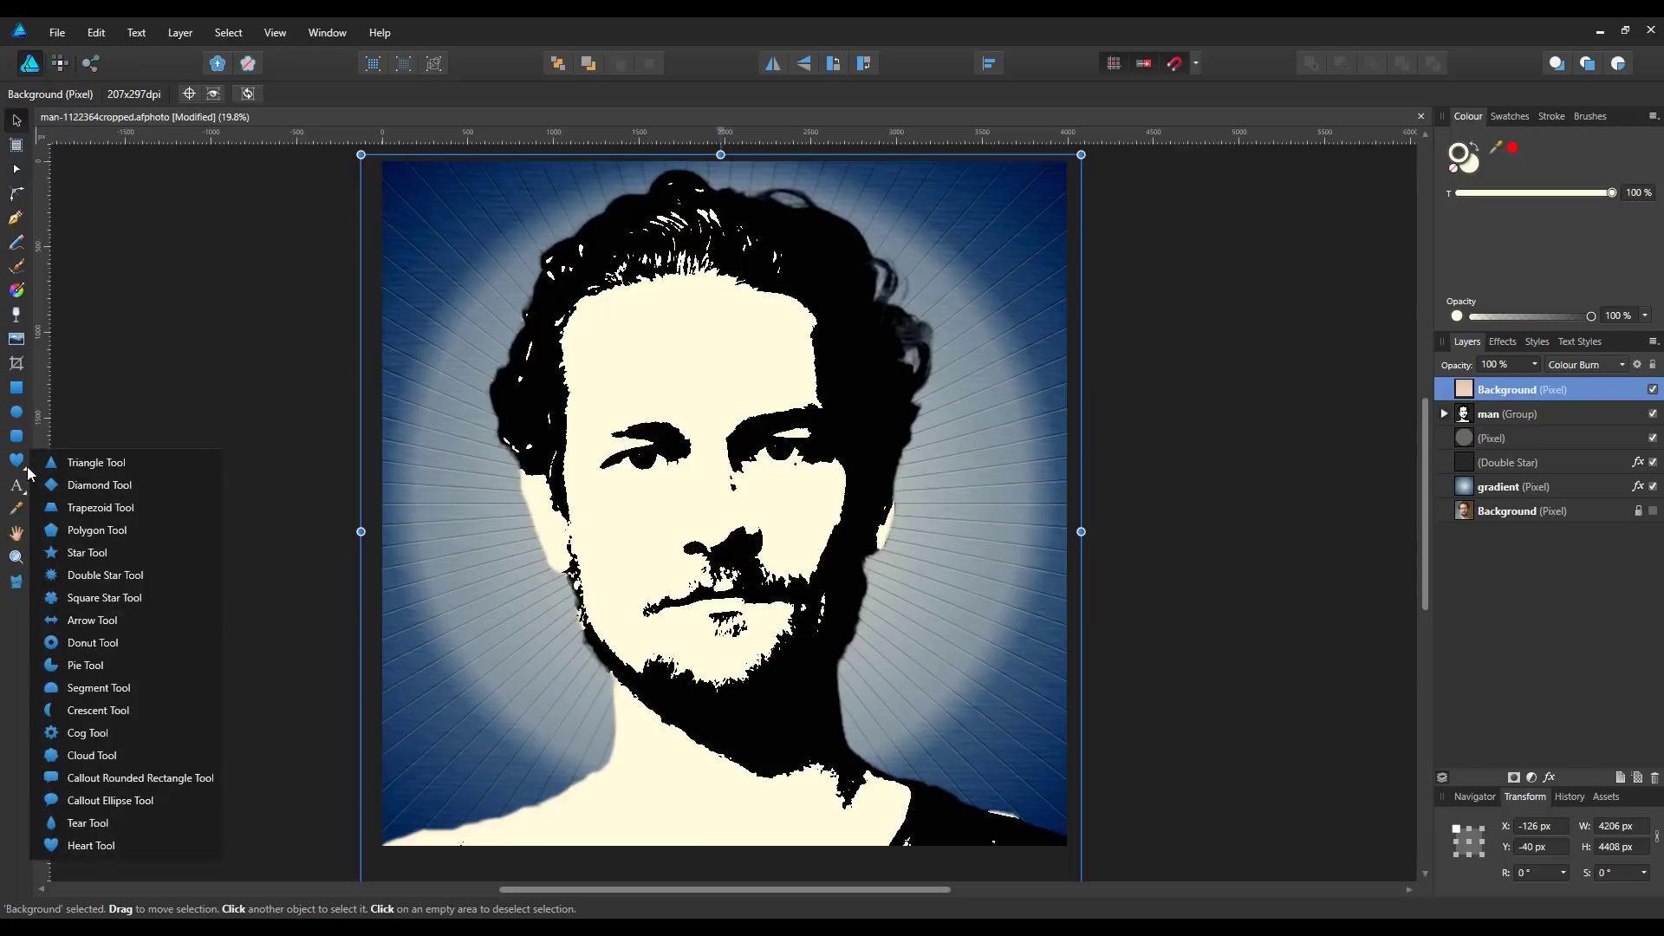
left_click(106, 647)
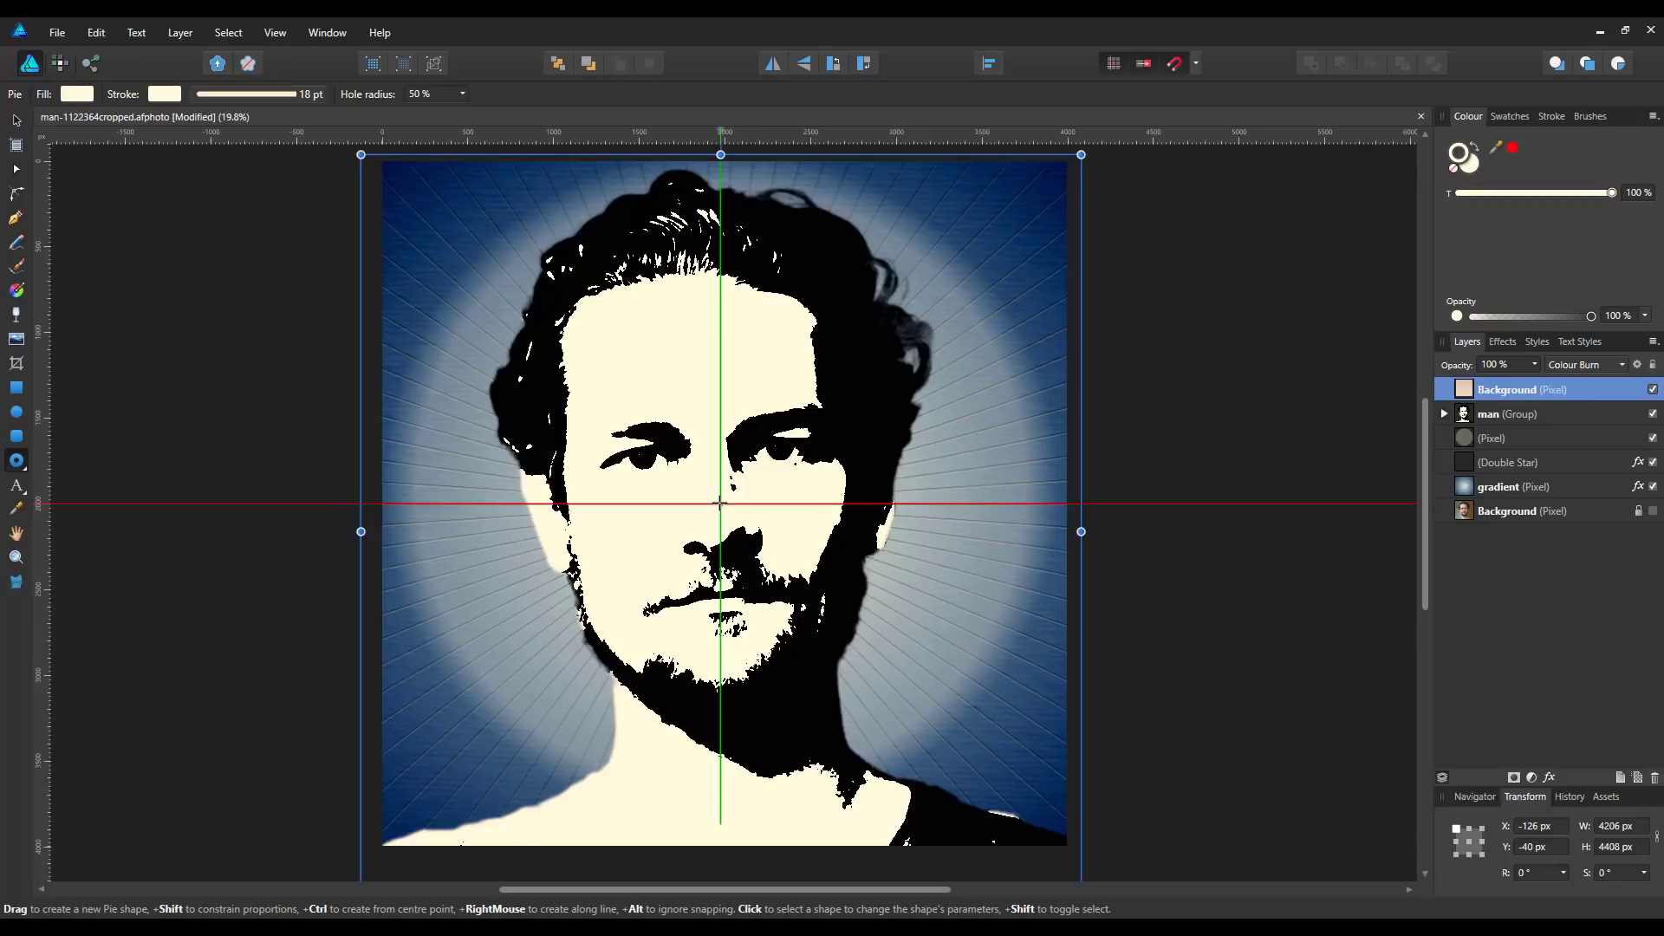
left_click_drag(721, 503, 1053, 797)
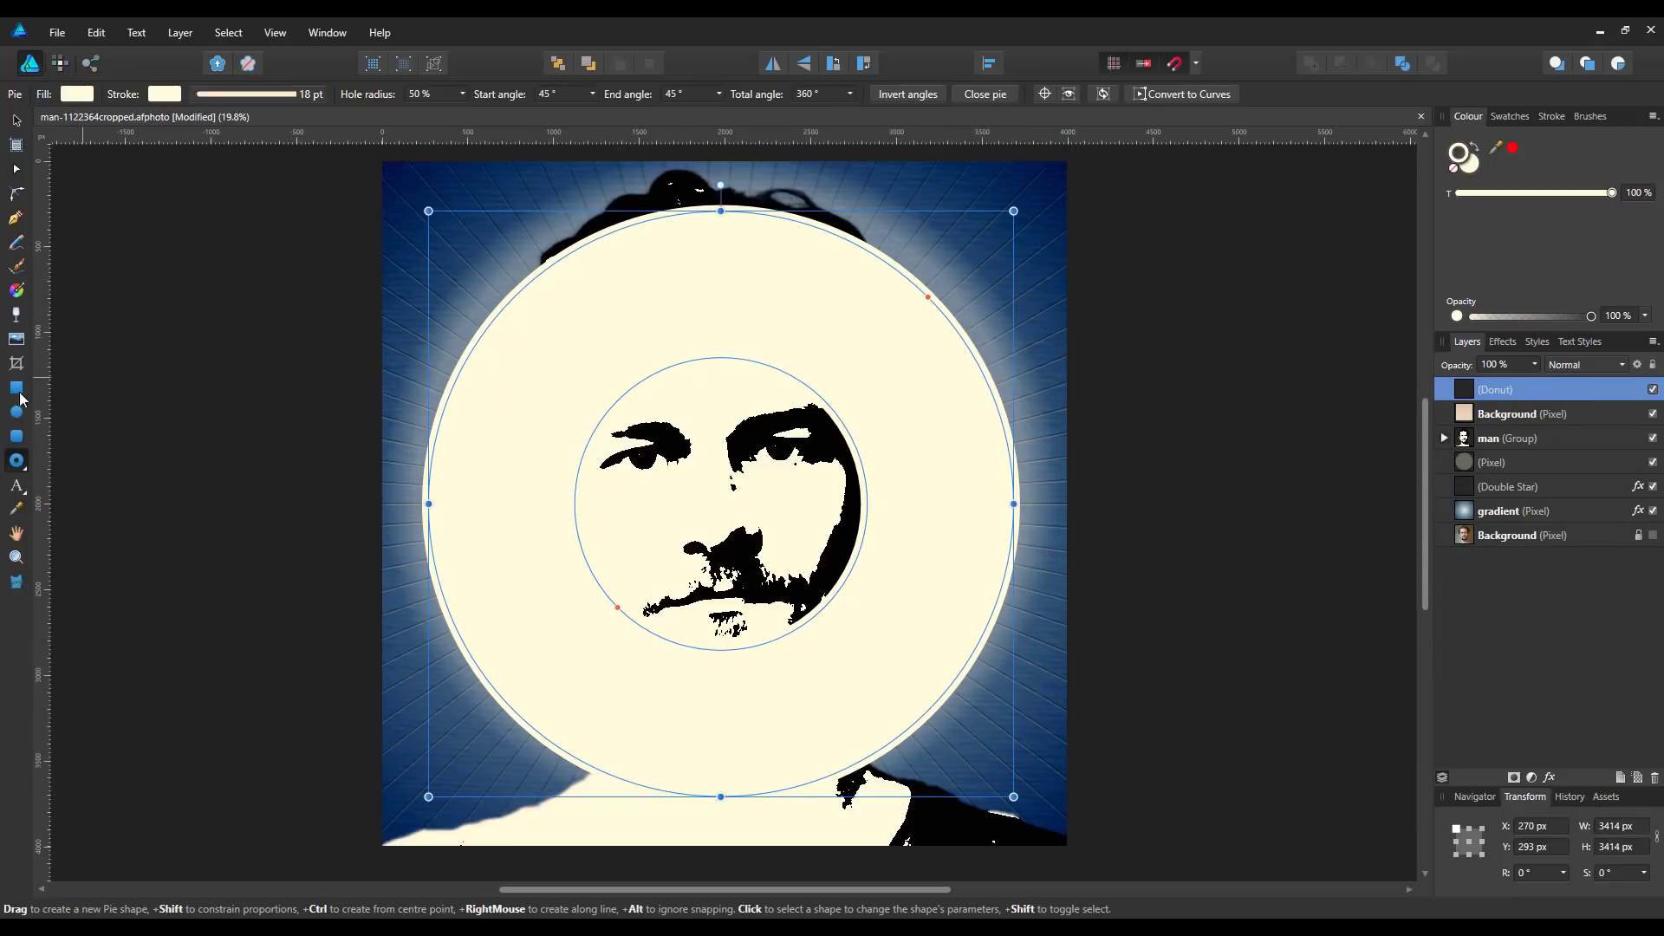
Convert the donut's outer edge into a text path, starting at its lower left, and enter "Man of the world"
left_click(17, 487)
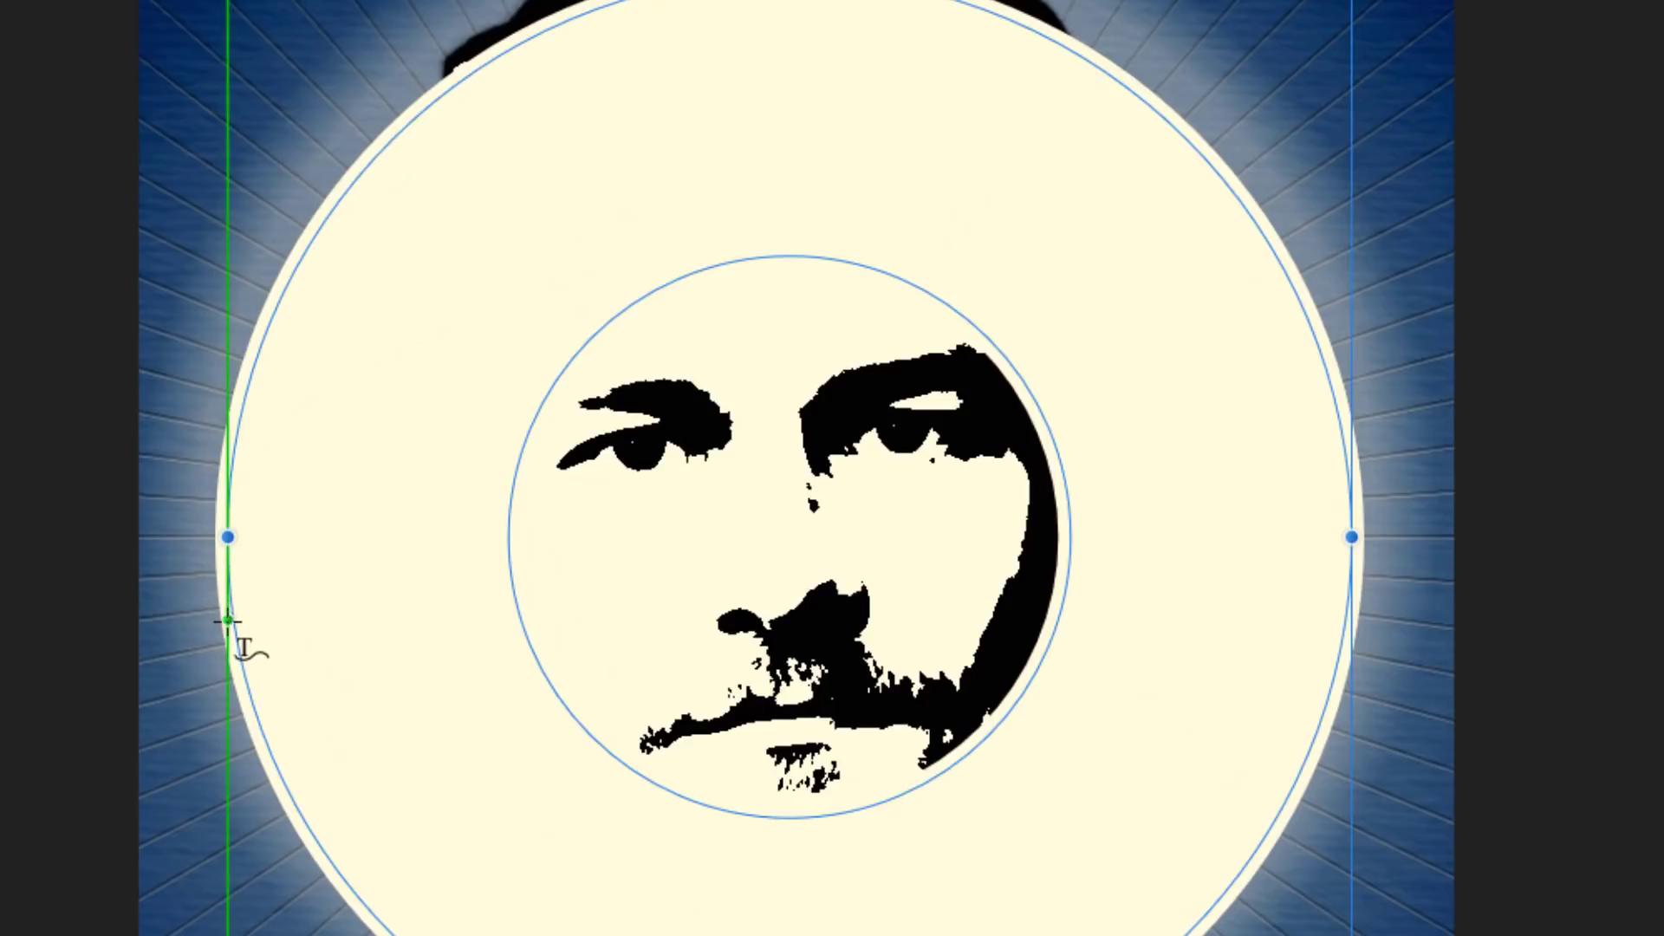
left_click(273, 761)
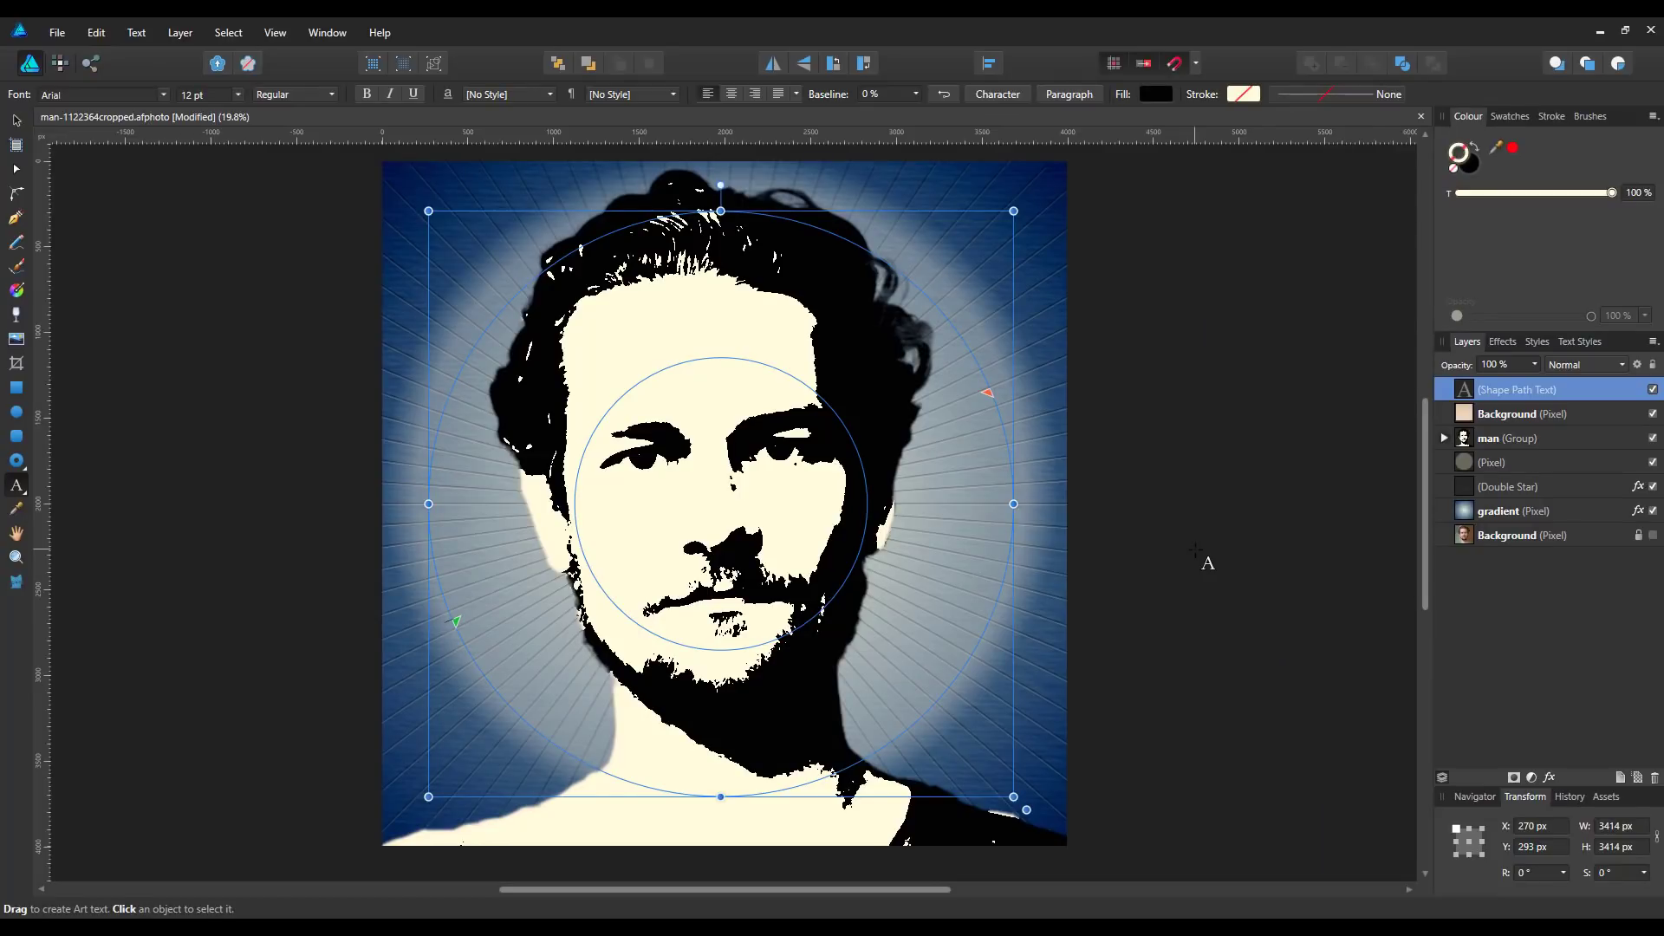
type("Man of the wor")
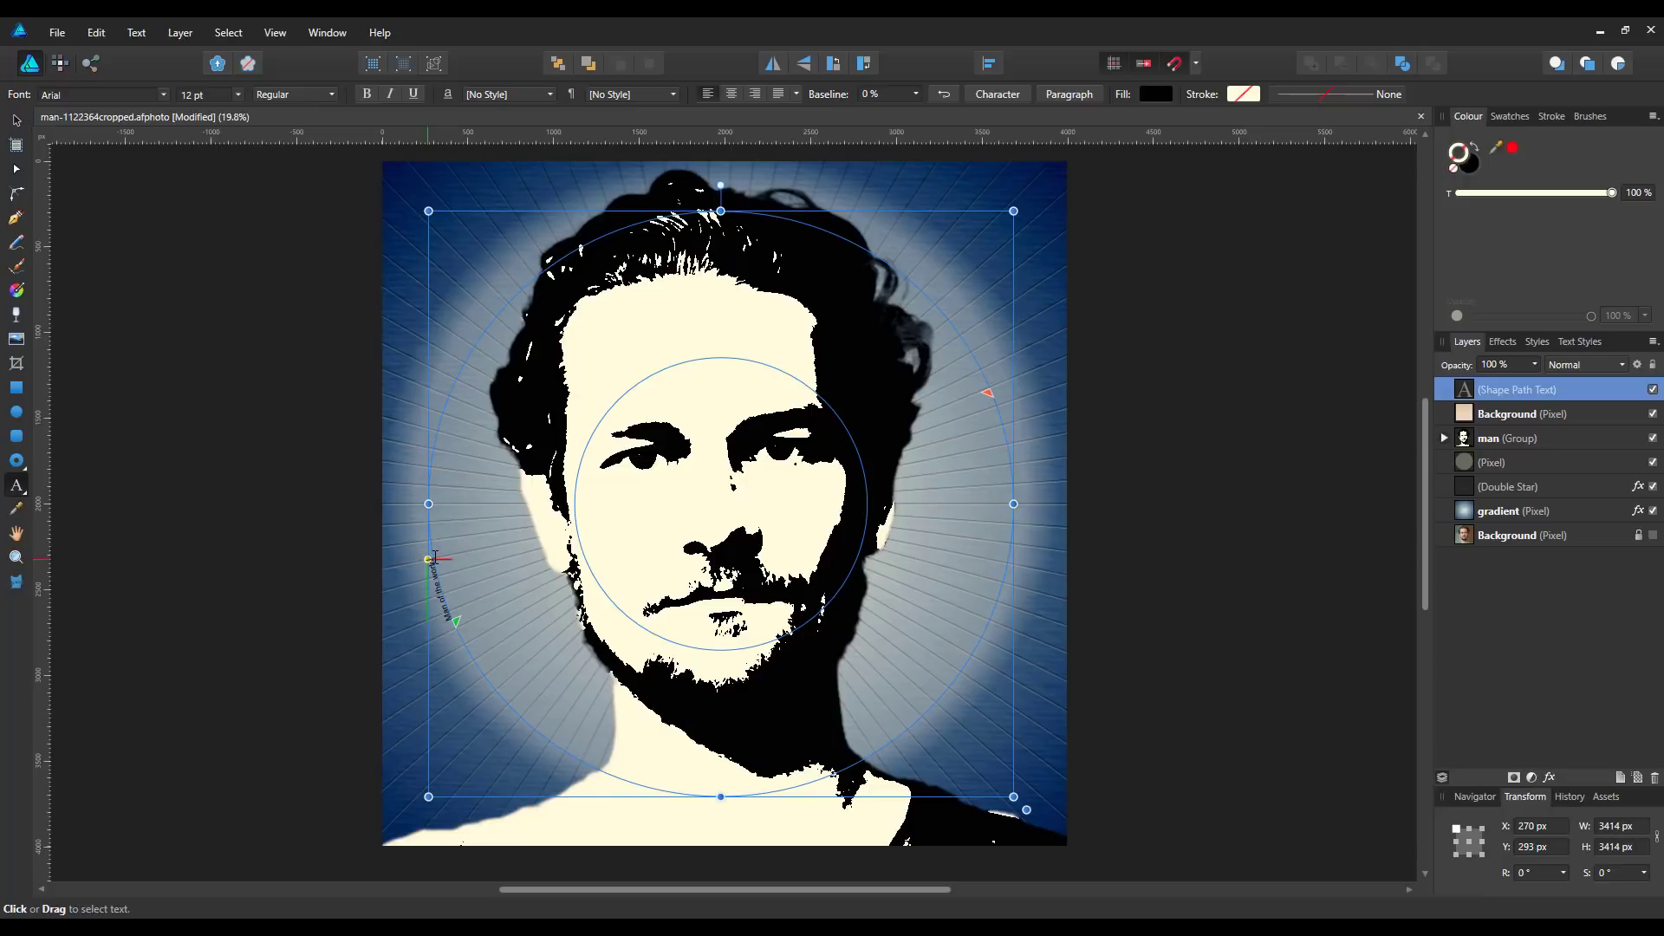
Slide the start of the path text up the left side of the circle to beside the man's hair
left_click_drag(453, 620, 451, 598)
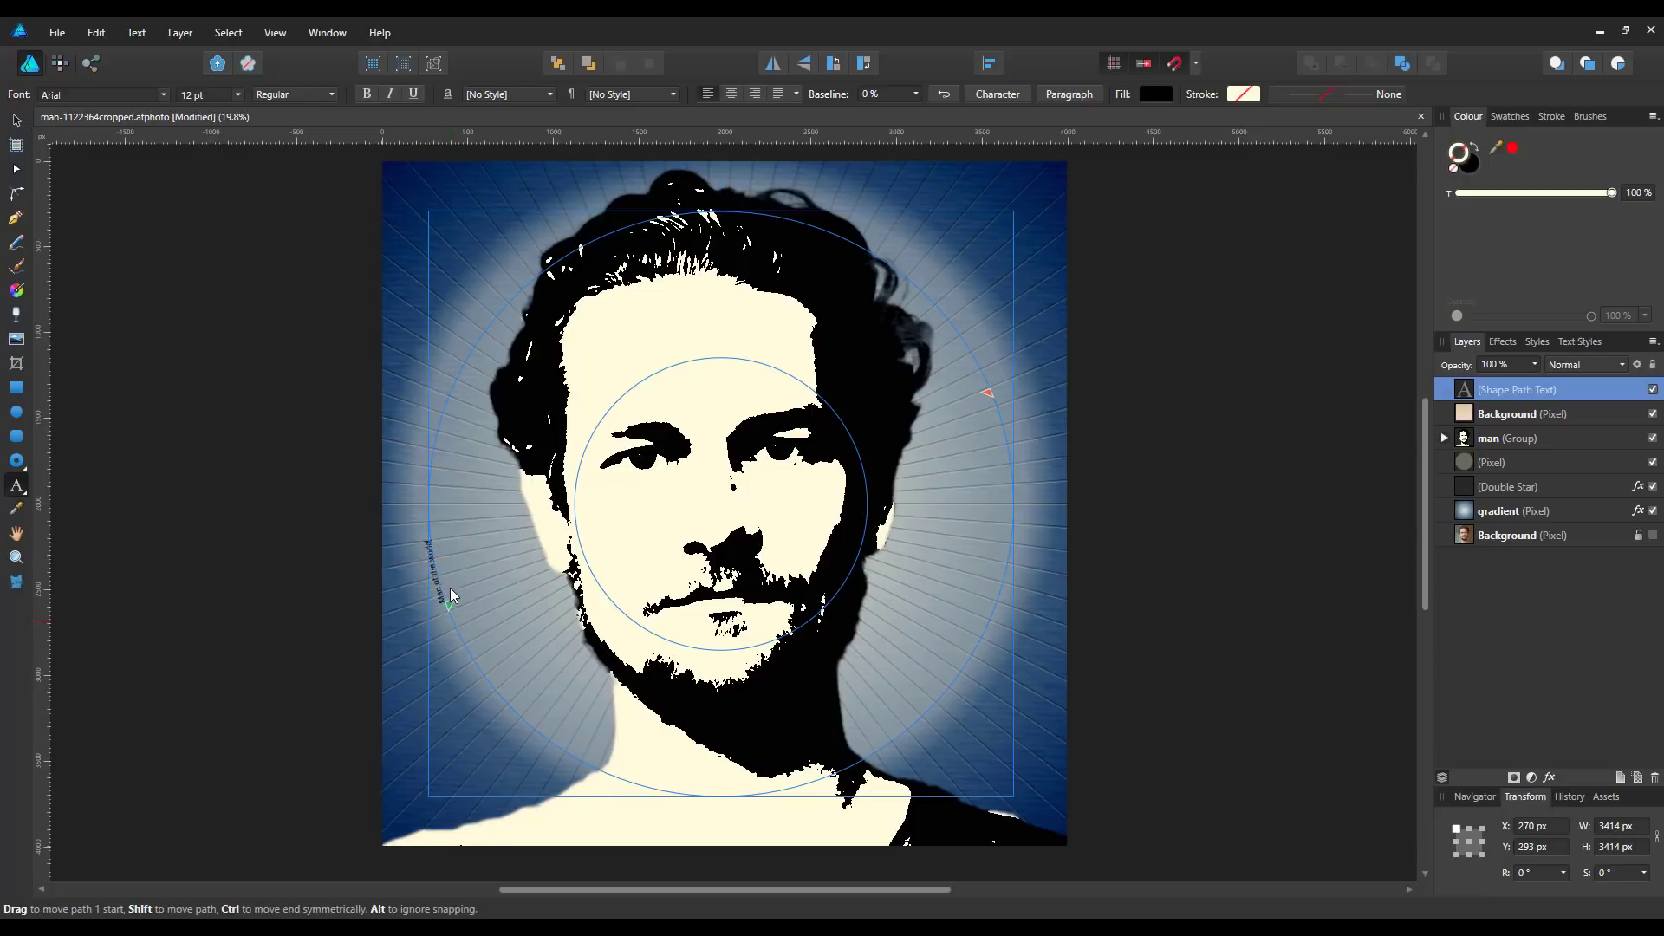
left_click_drag(442, 557, 445, 572)
left_click_drag(428, 504, 430, 553)
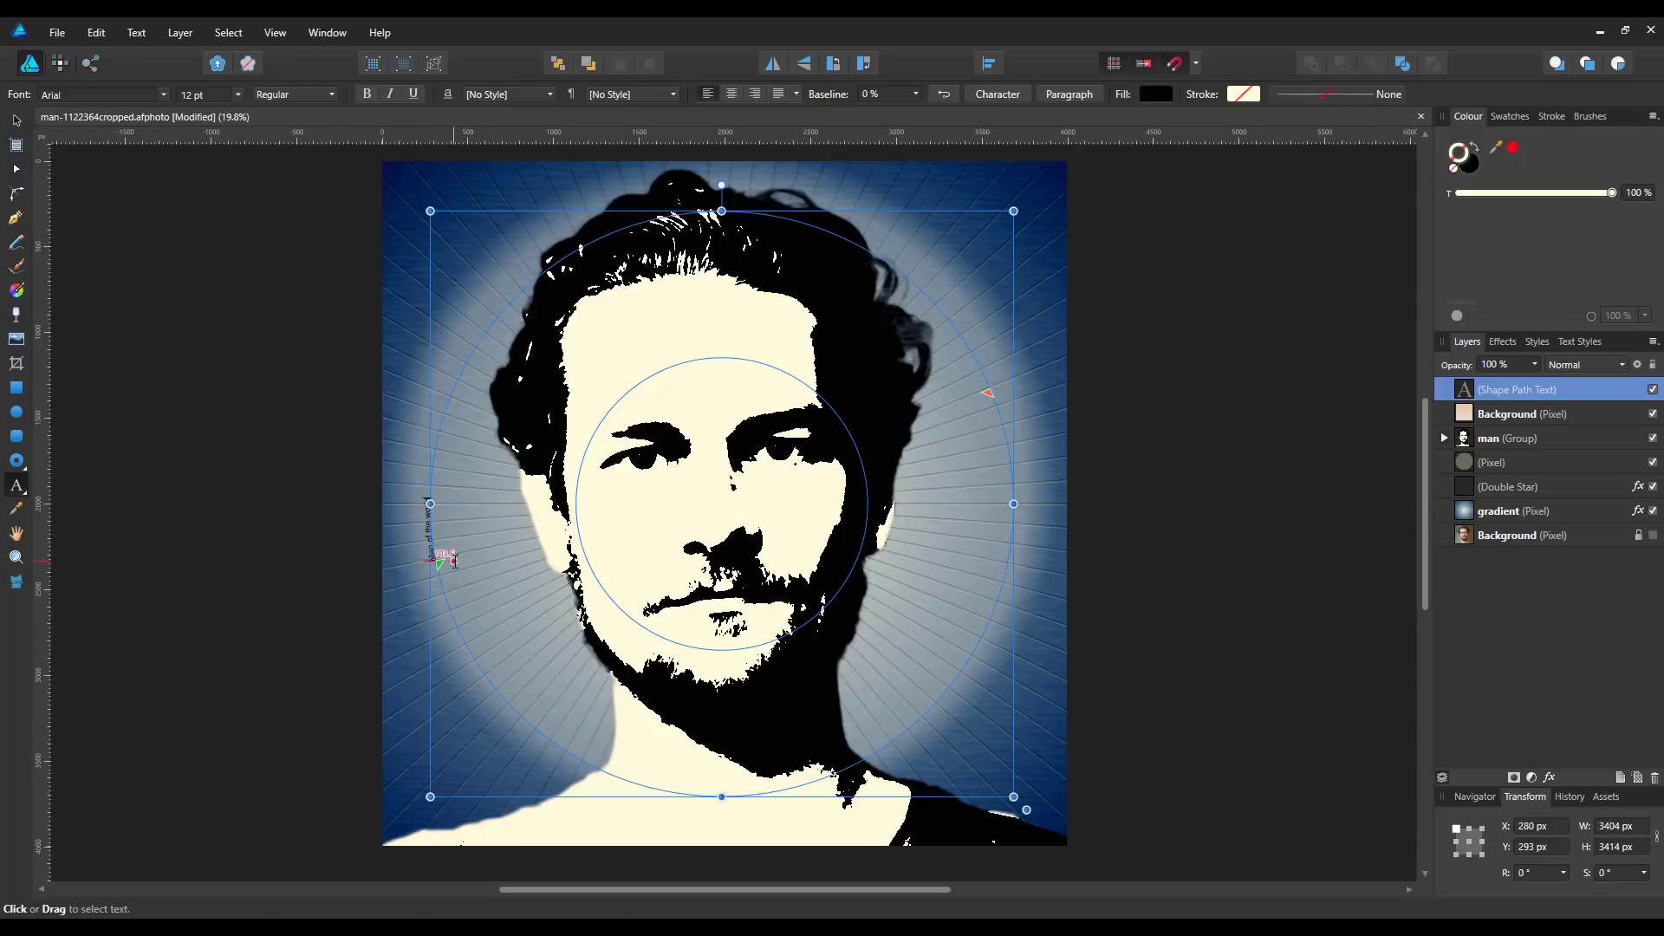
triple_click(431, 546)
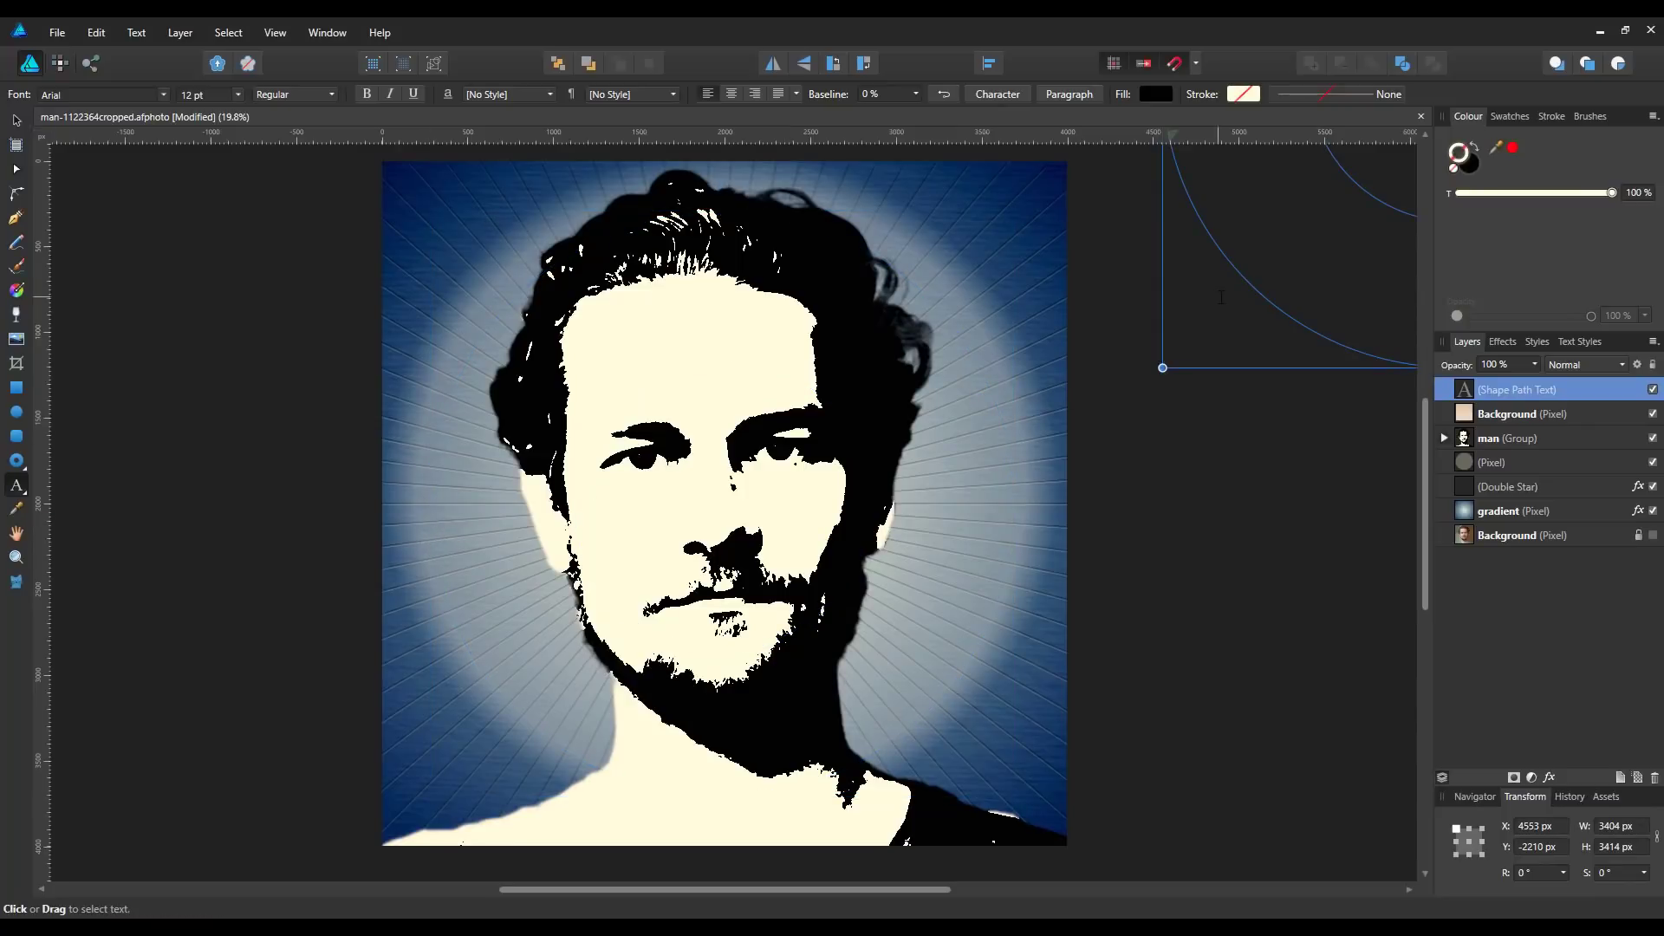
key("ctrl+z")
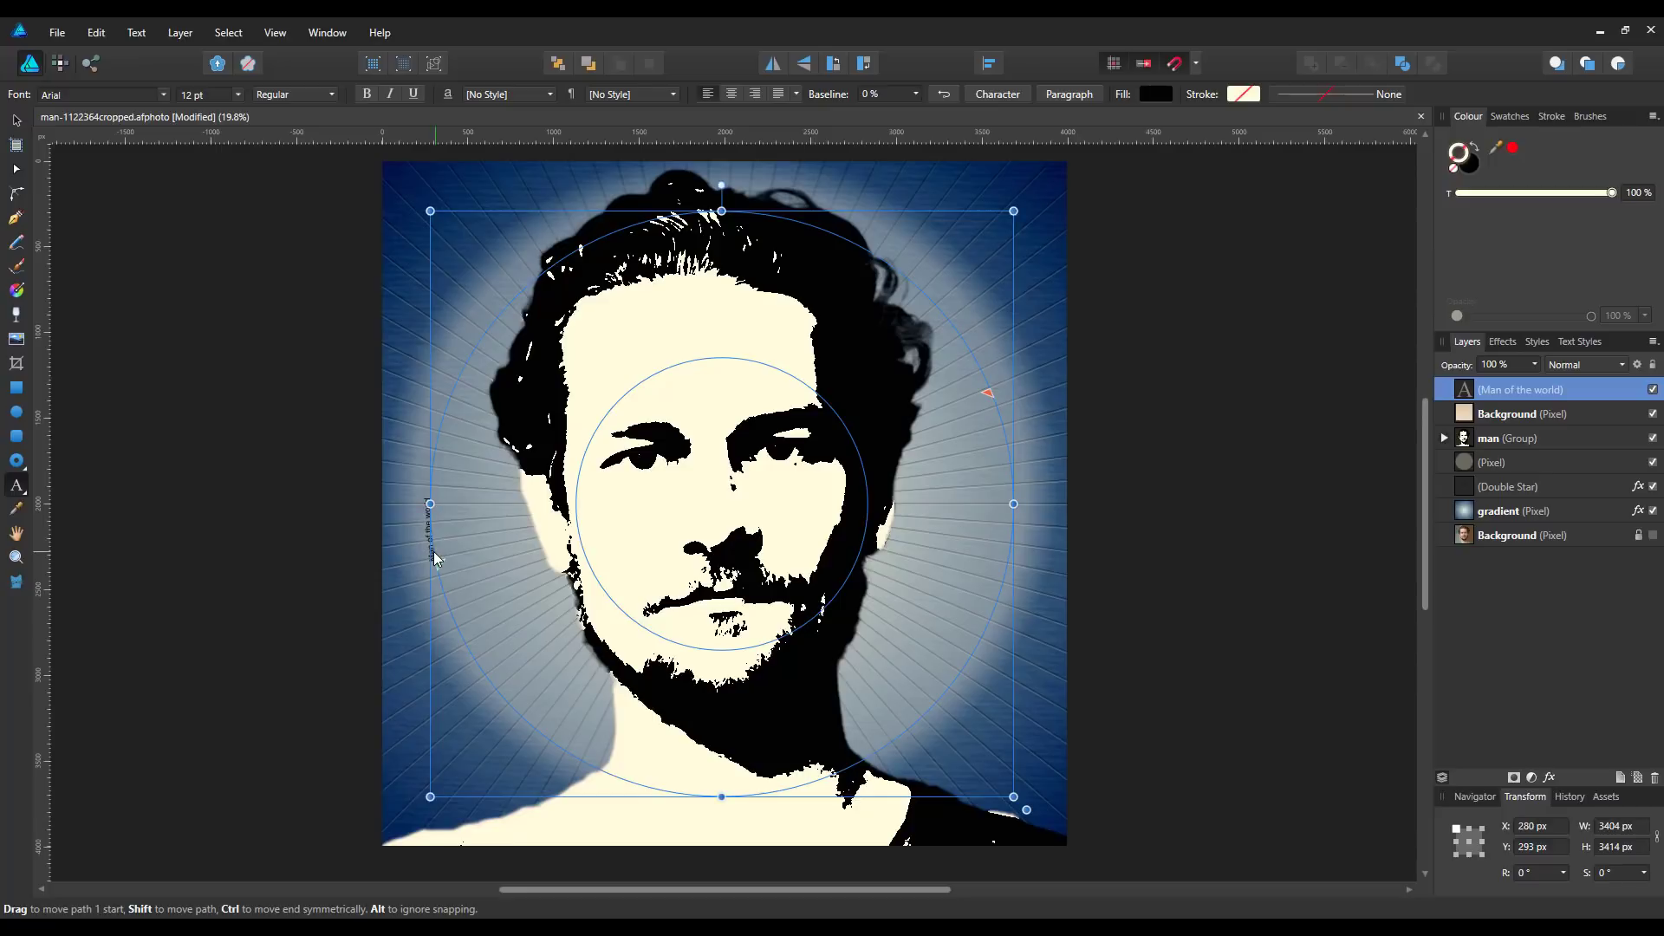
left_click_drag(436, 560, 468, 387)
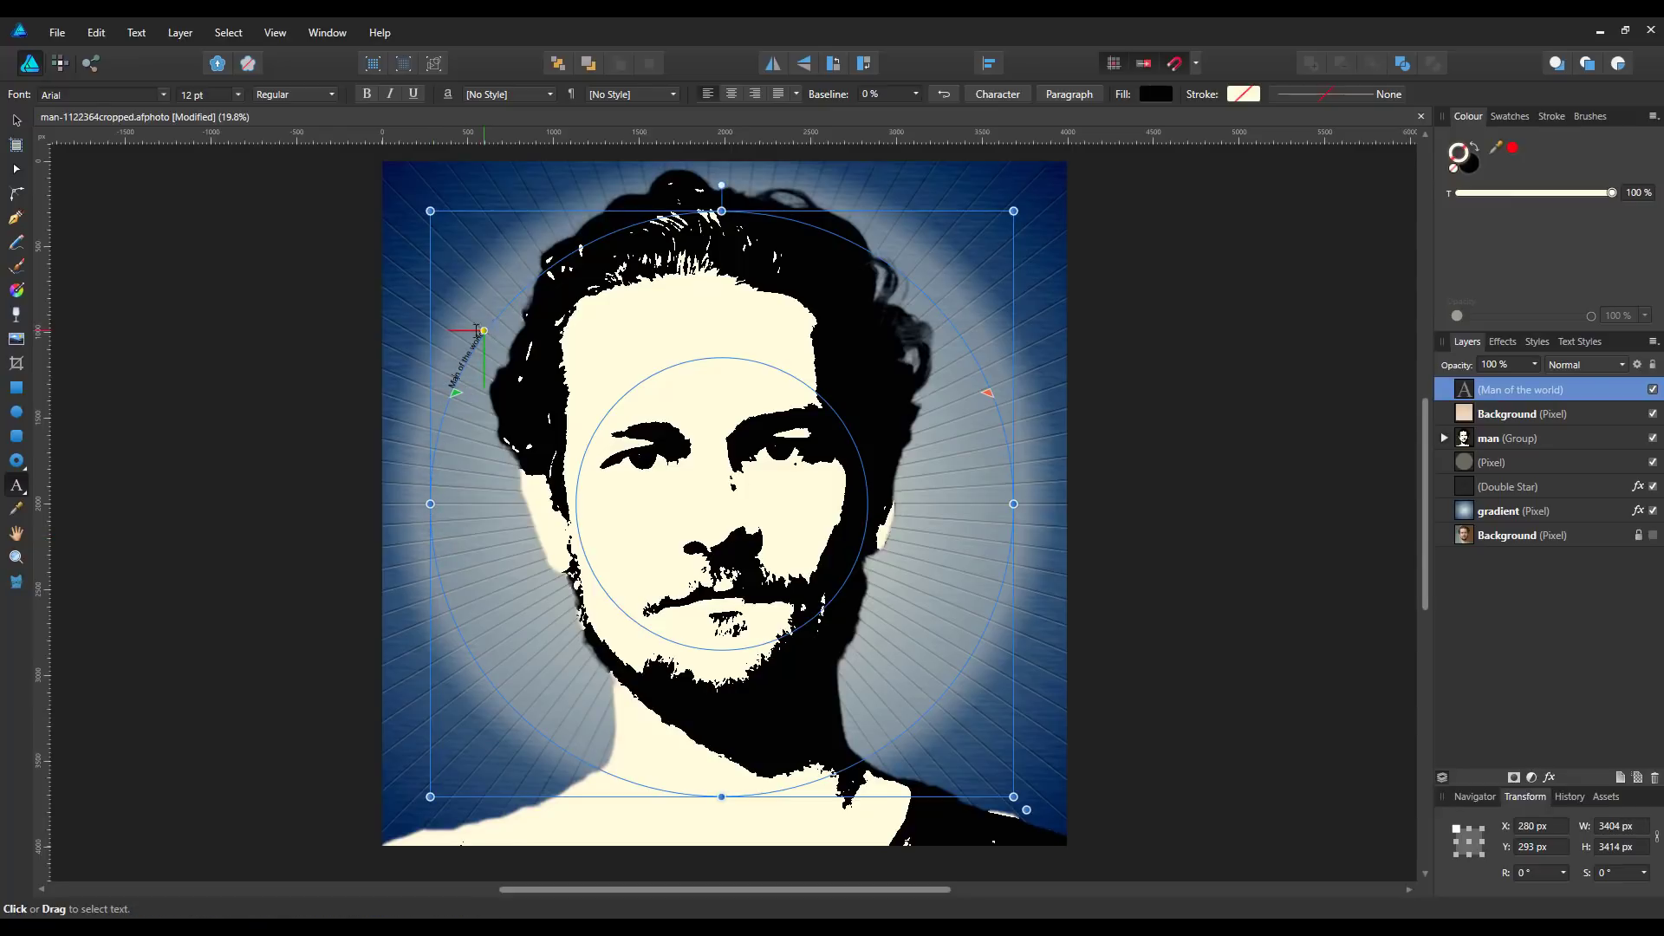
Give the whole path text the lightest cream fill from the Grays palette and a font size of 64 pt
left_click_drag(483, 332, 460, 388)
left_click(1158, 91)
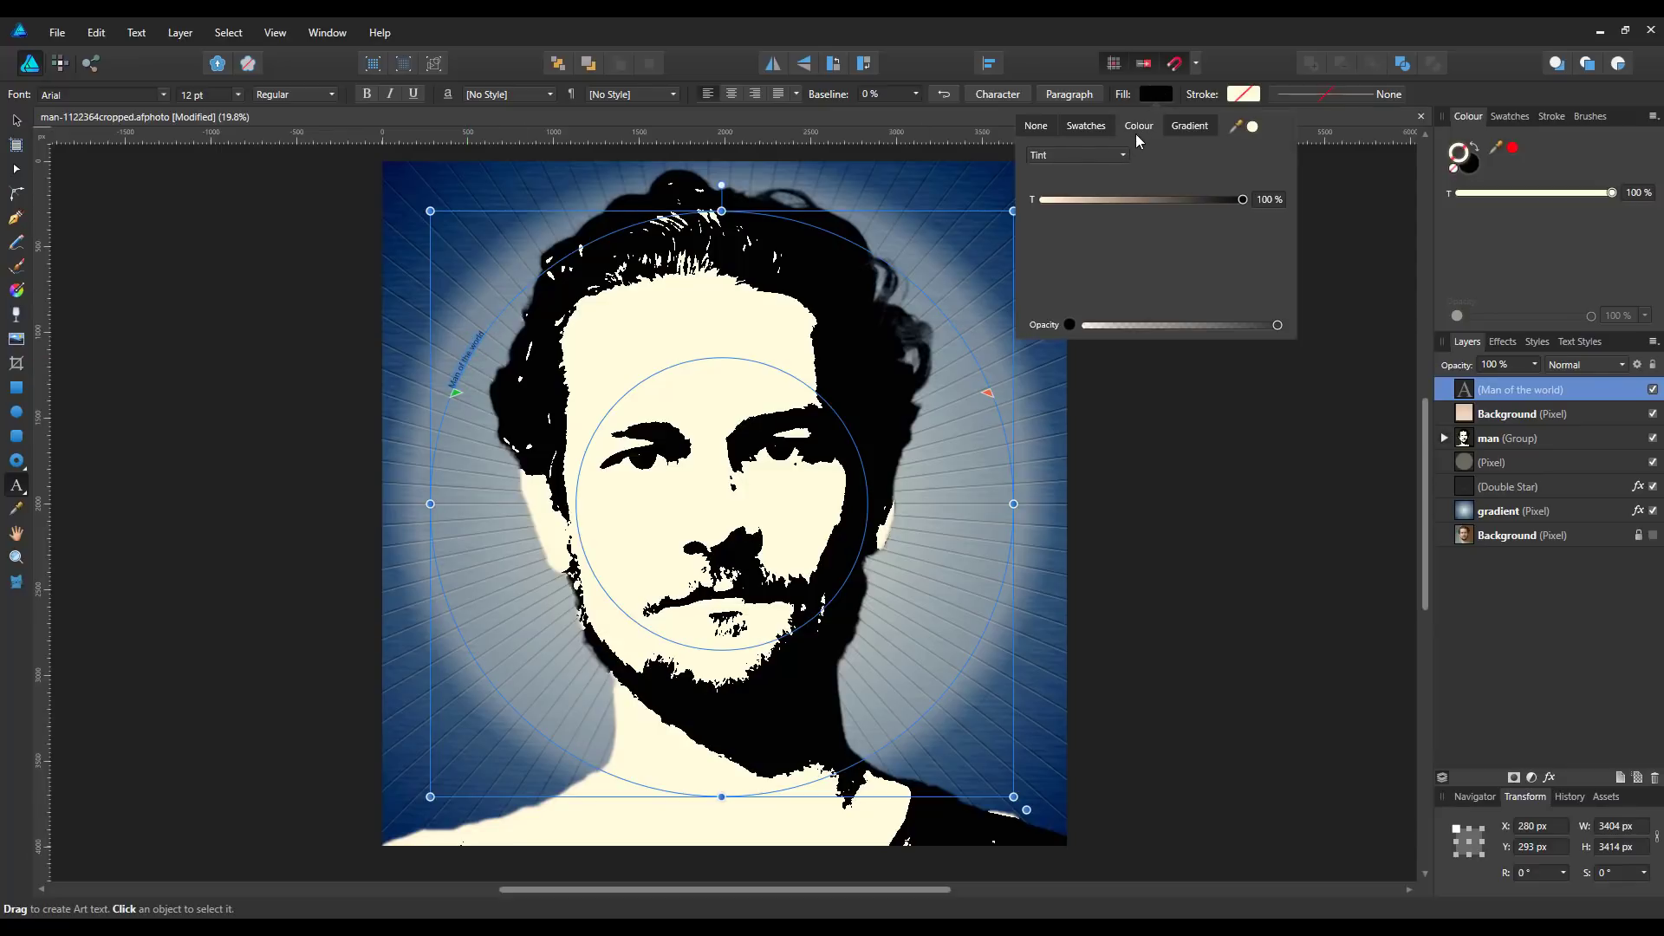
left_click(1097, 127)
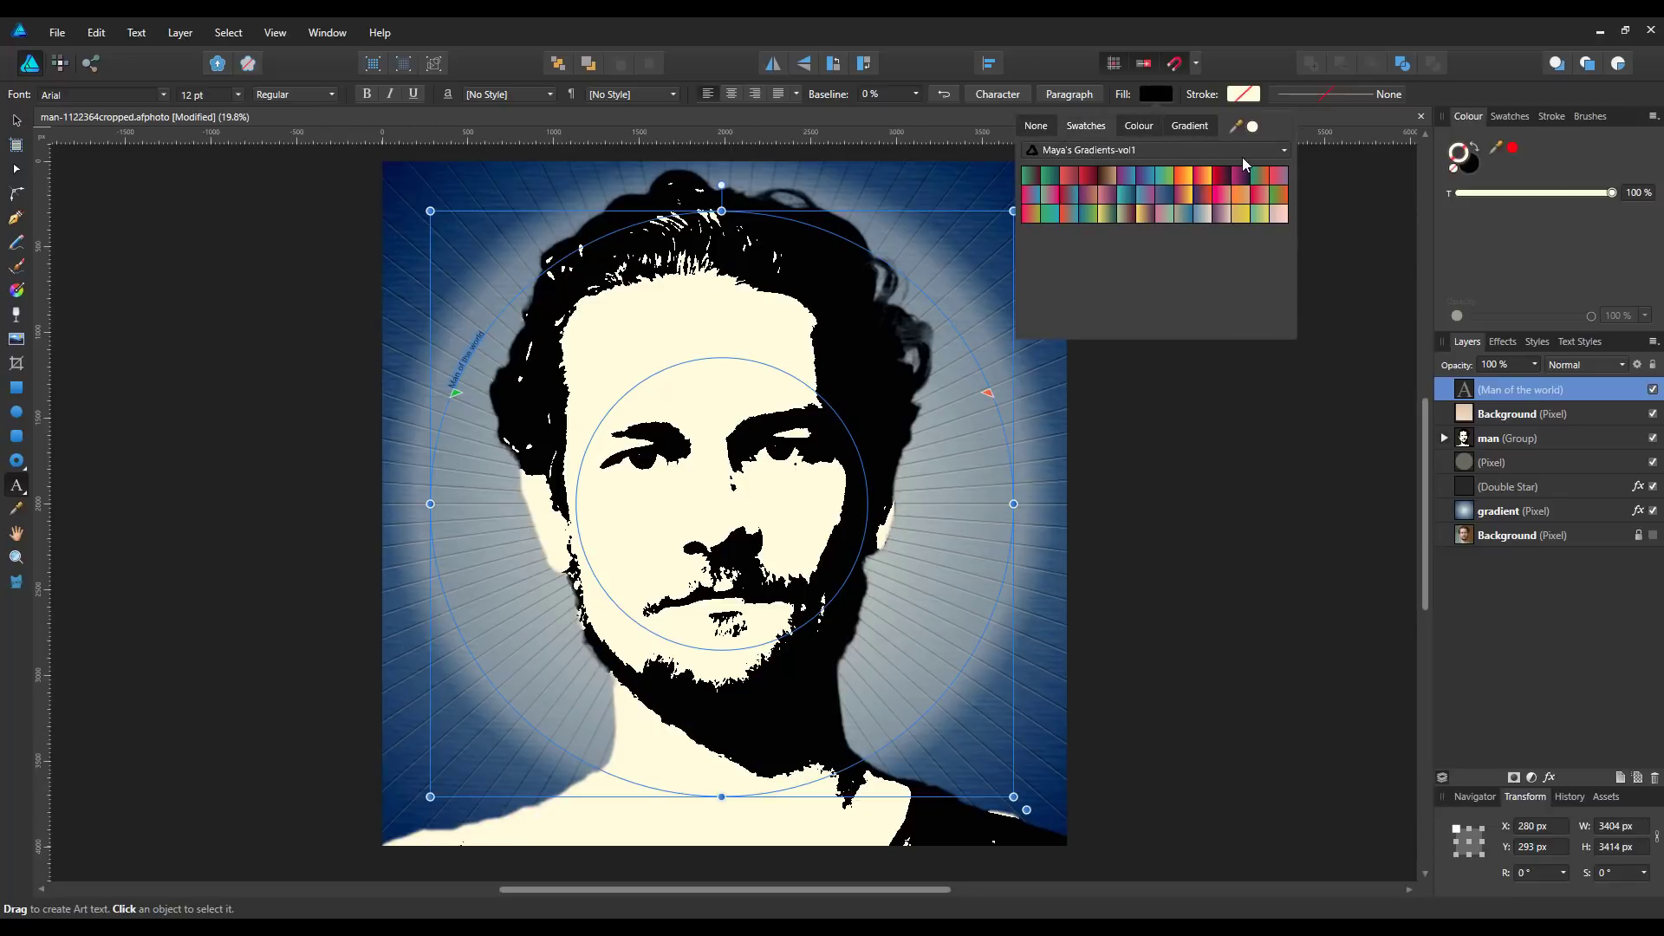
left_click(1284, 153)
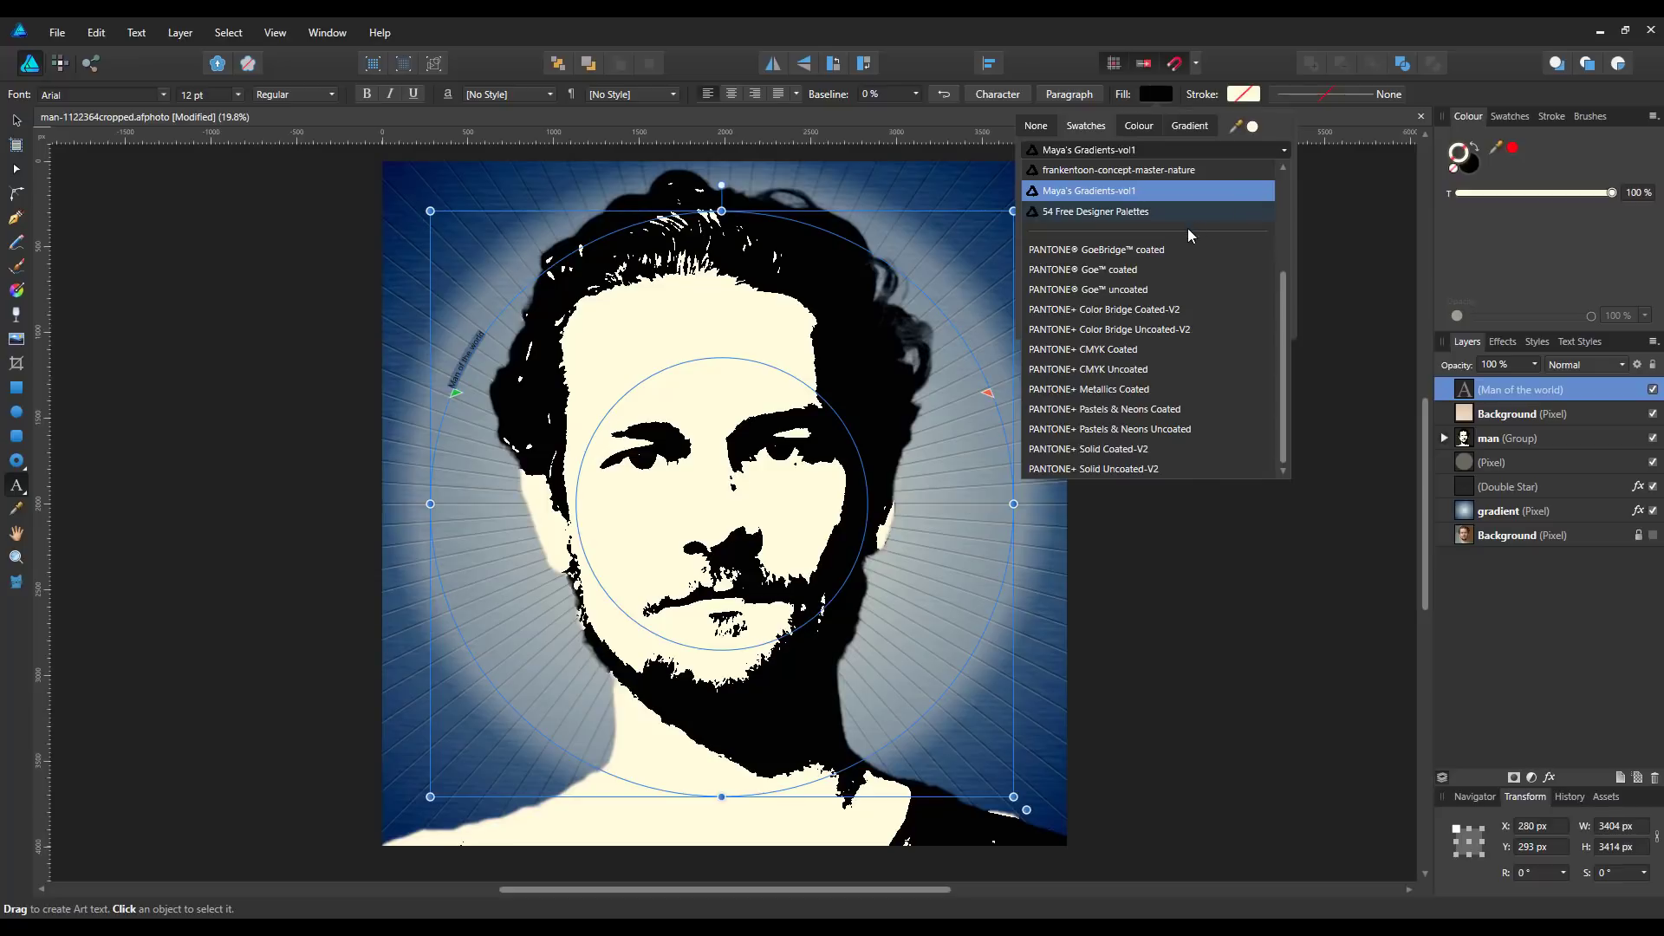
scroll(1188, 229, "up", 3)
left_click(1073, 173)
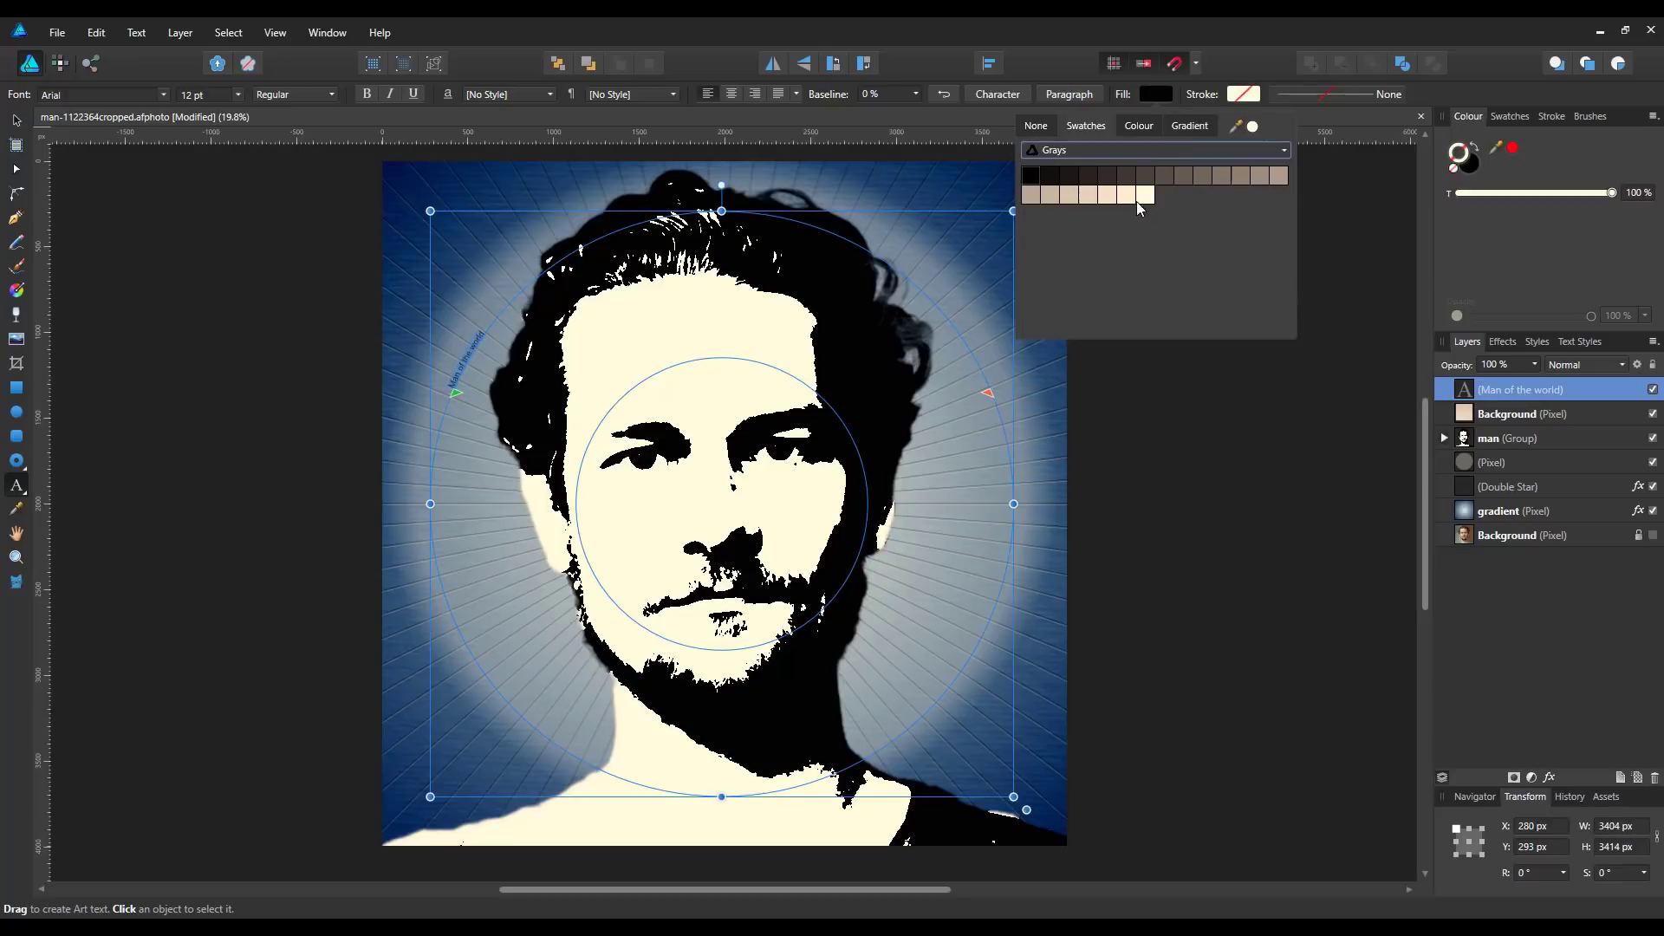
left_click(1136, 200)
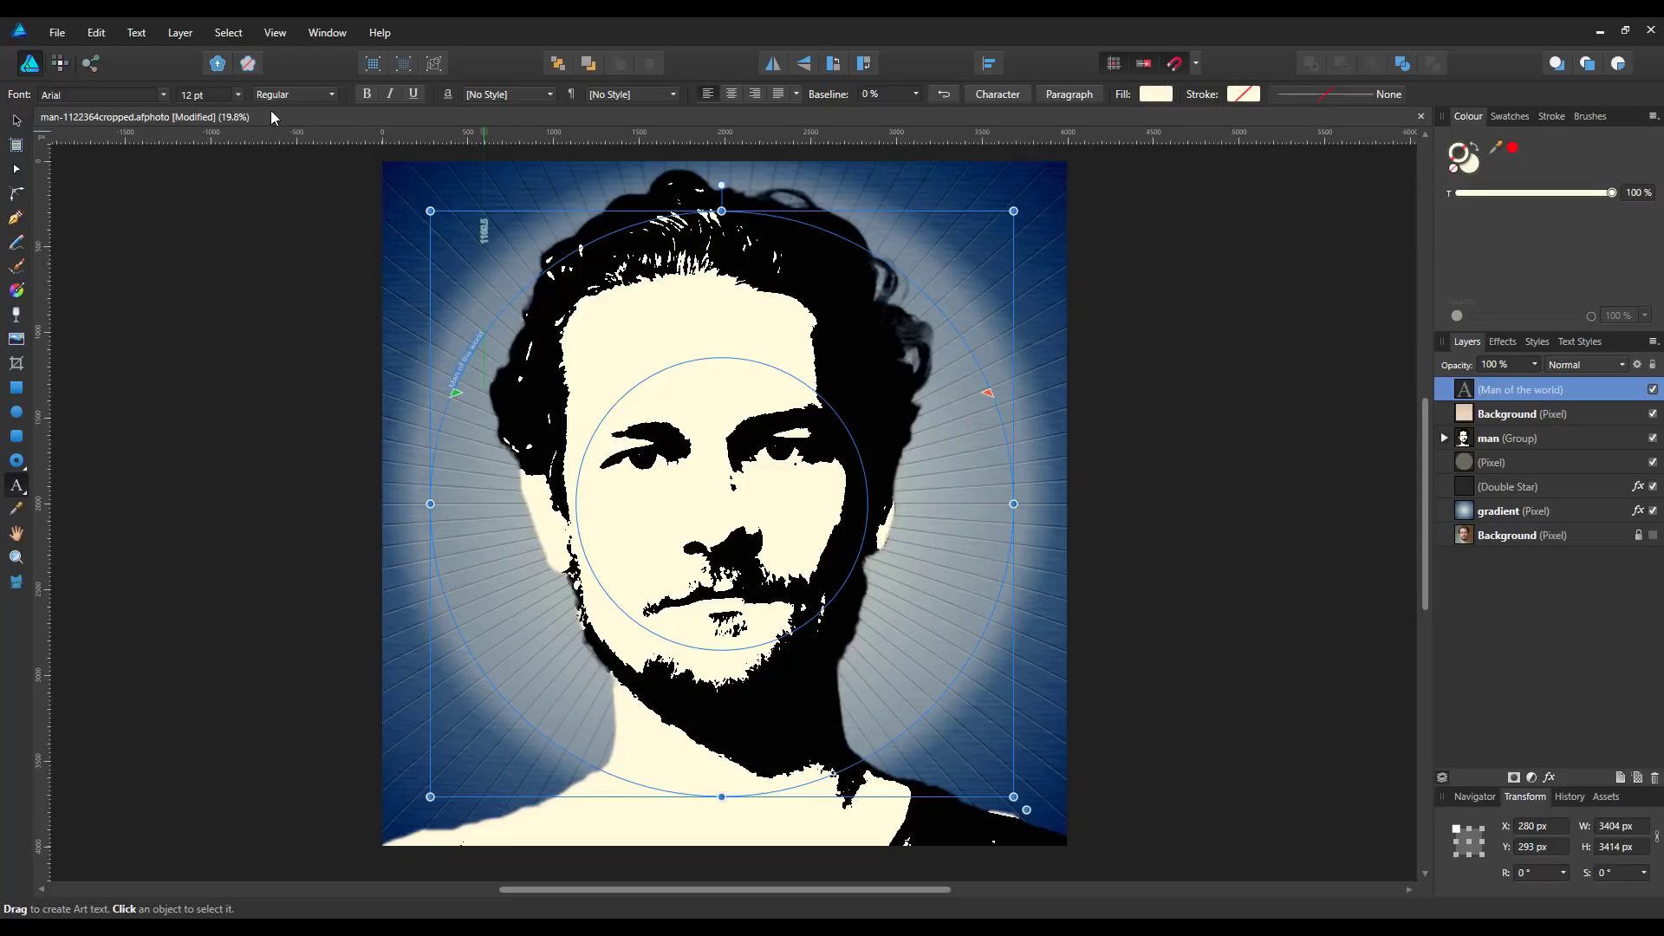
left_click(237, 94)
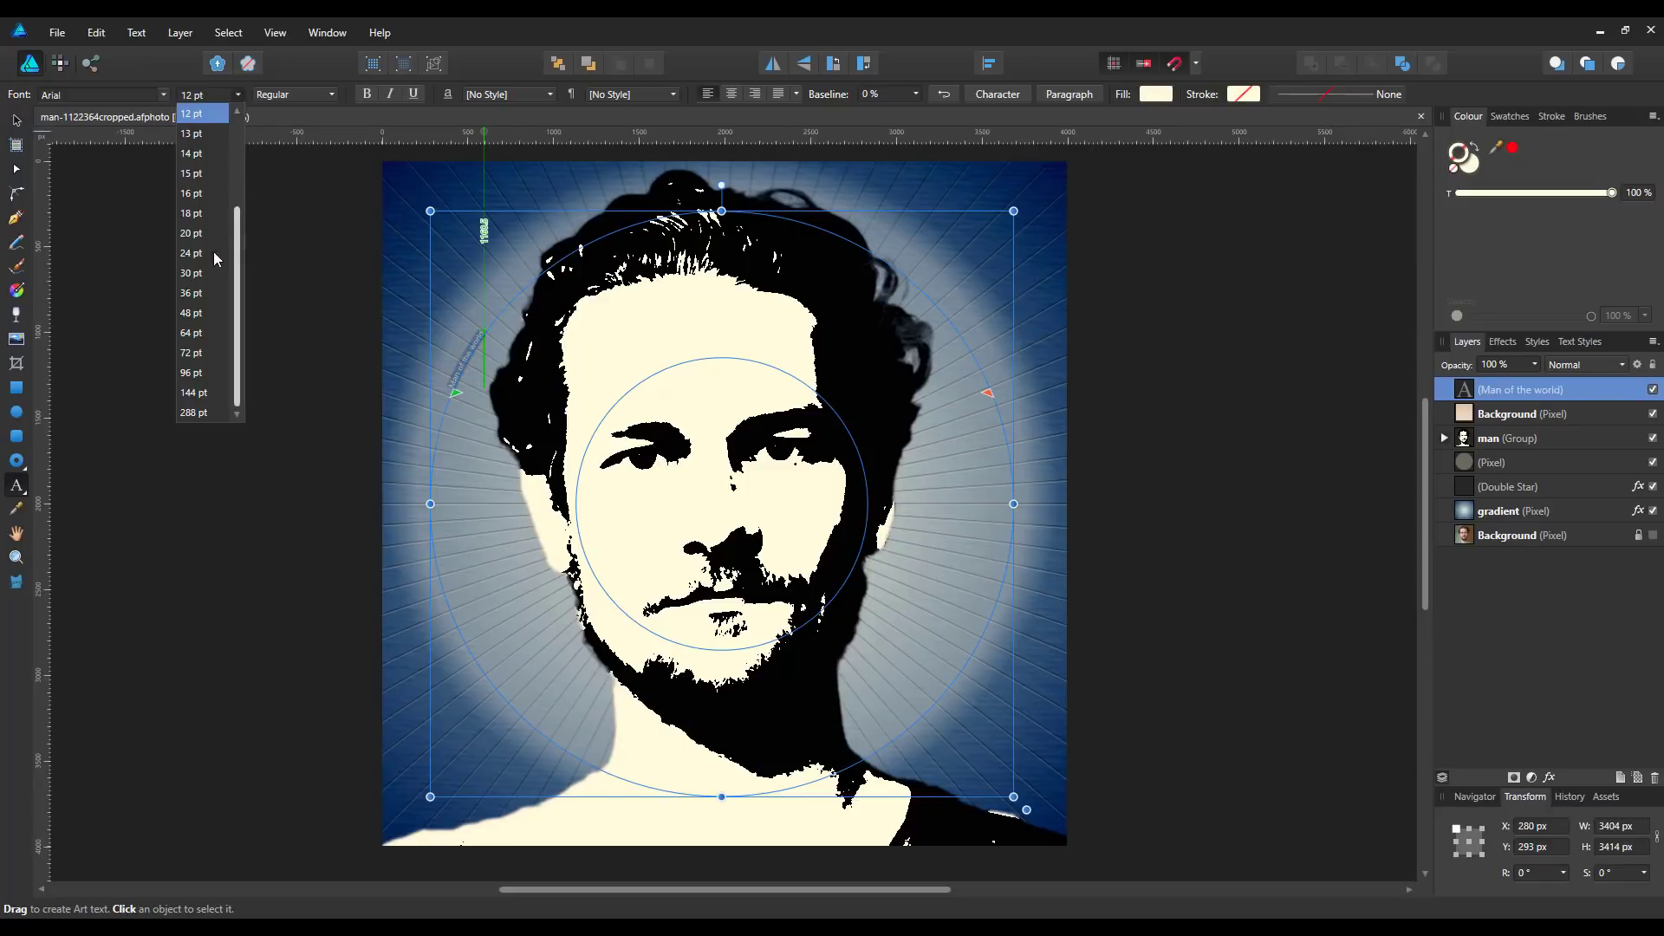
left_click(193, 334)
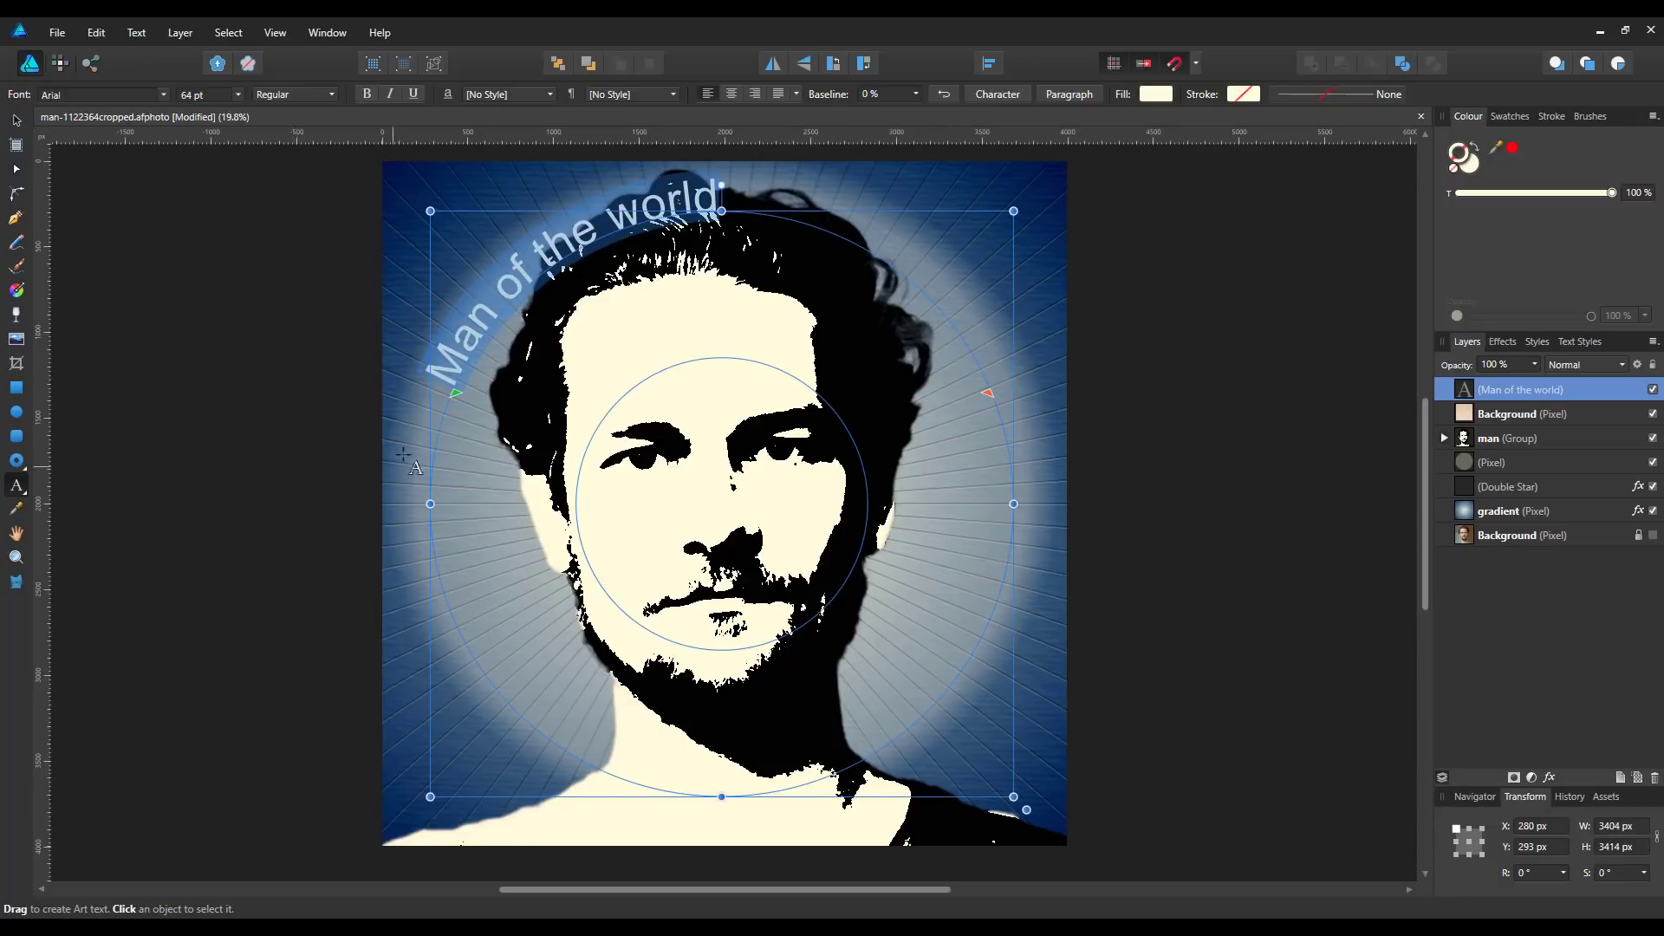
Move the text's start point to the circle's lower left and its end point to the lower right
left_click_drag(455, 392, 463, 667)
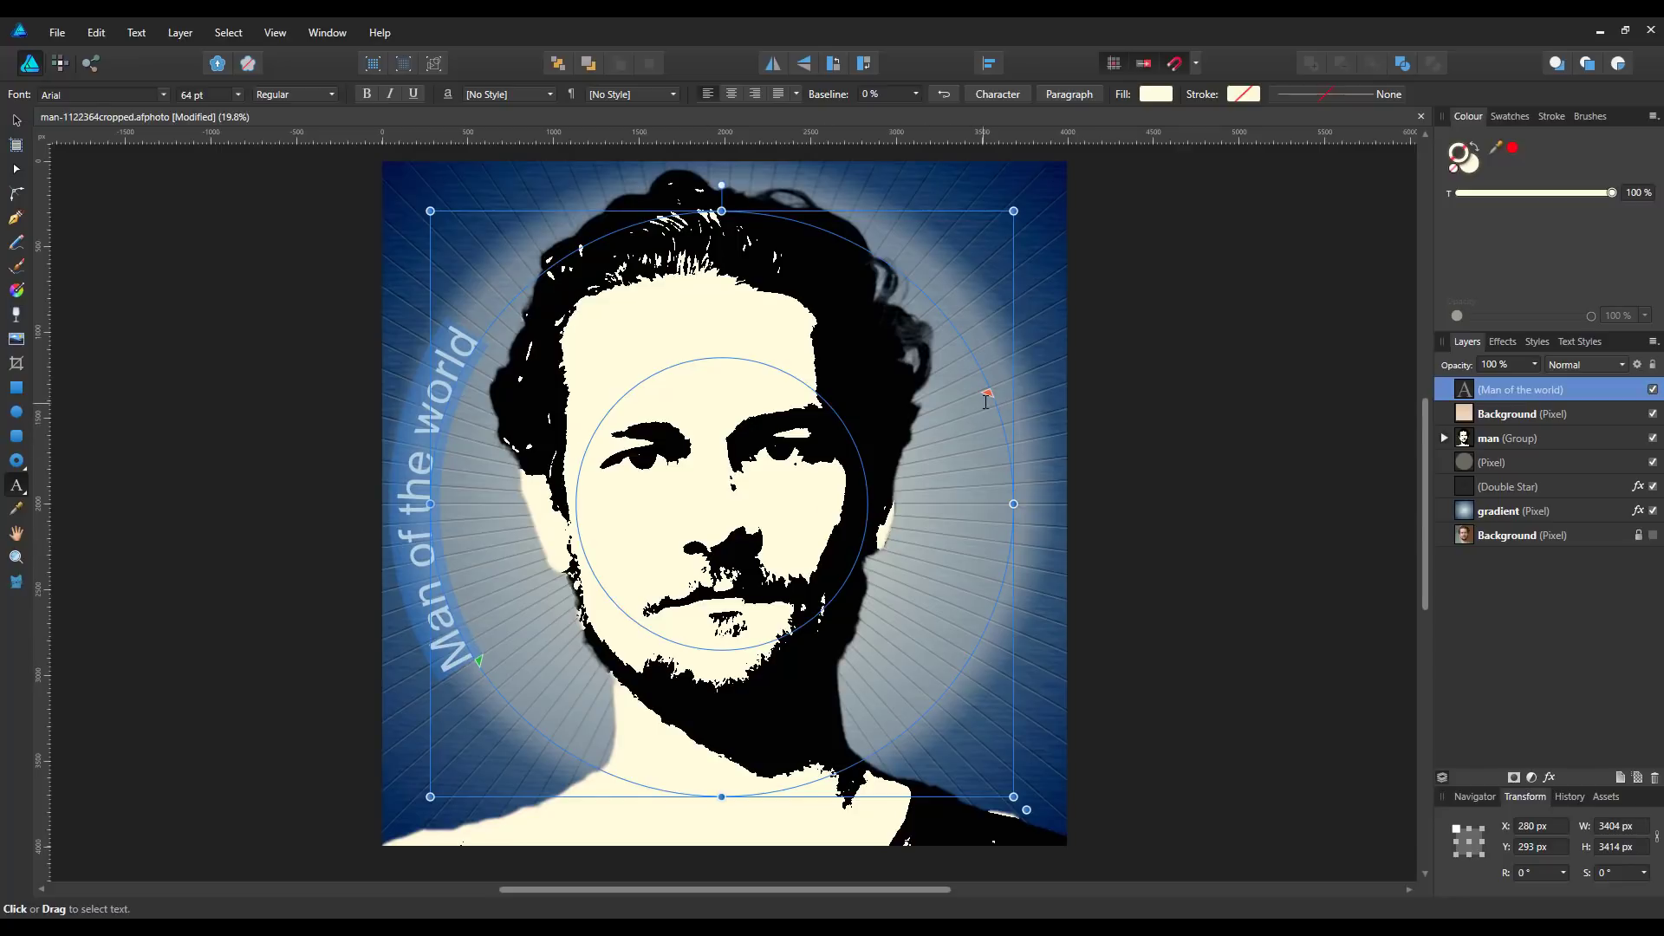
left_click_drag(995, 402, 995, 402)
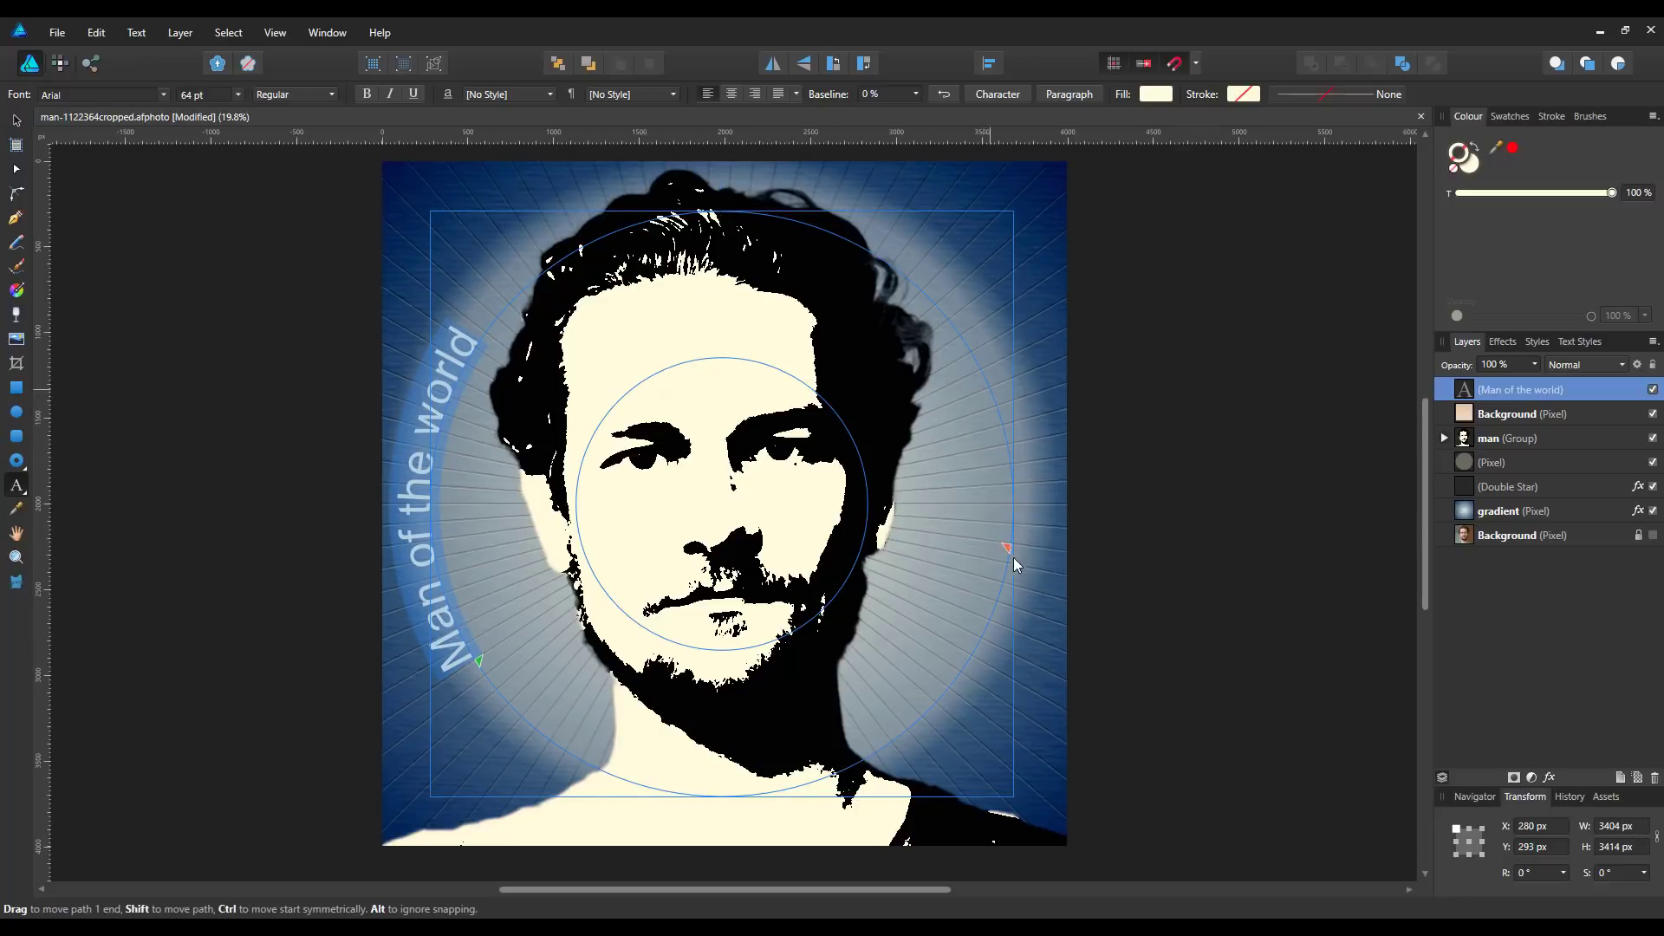
left_click_drag(990, 617, 990, 619)
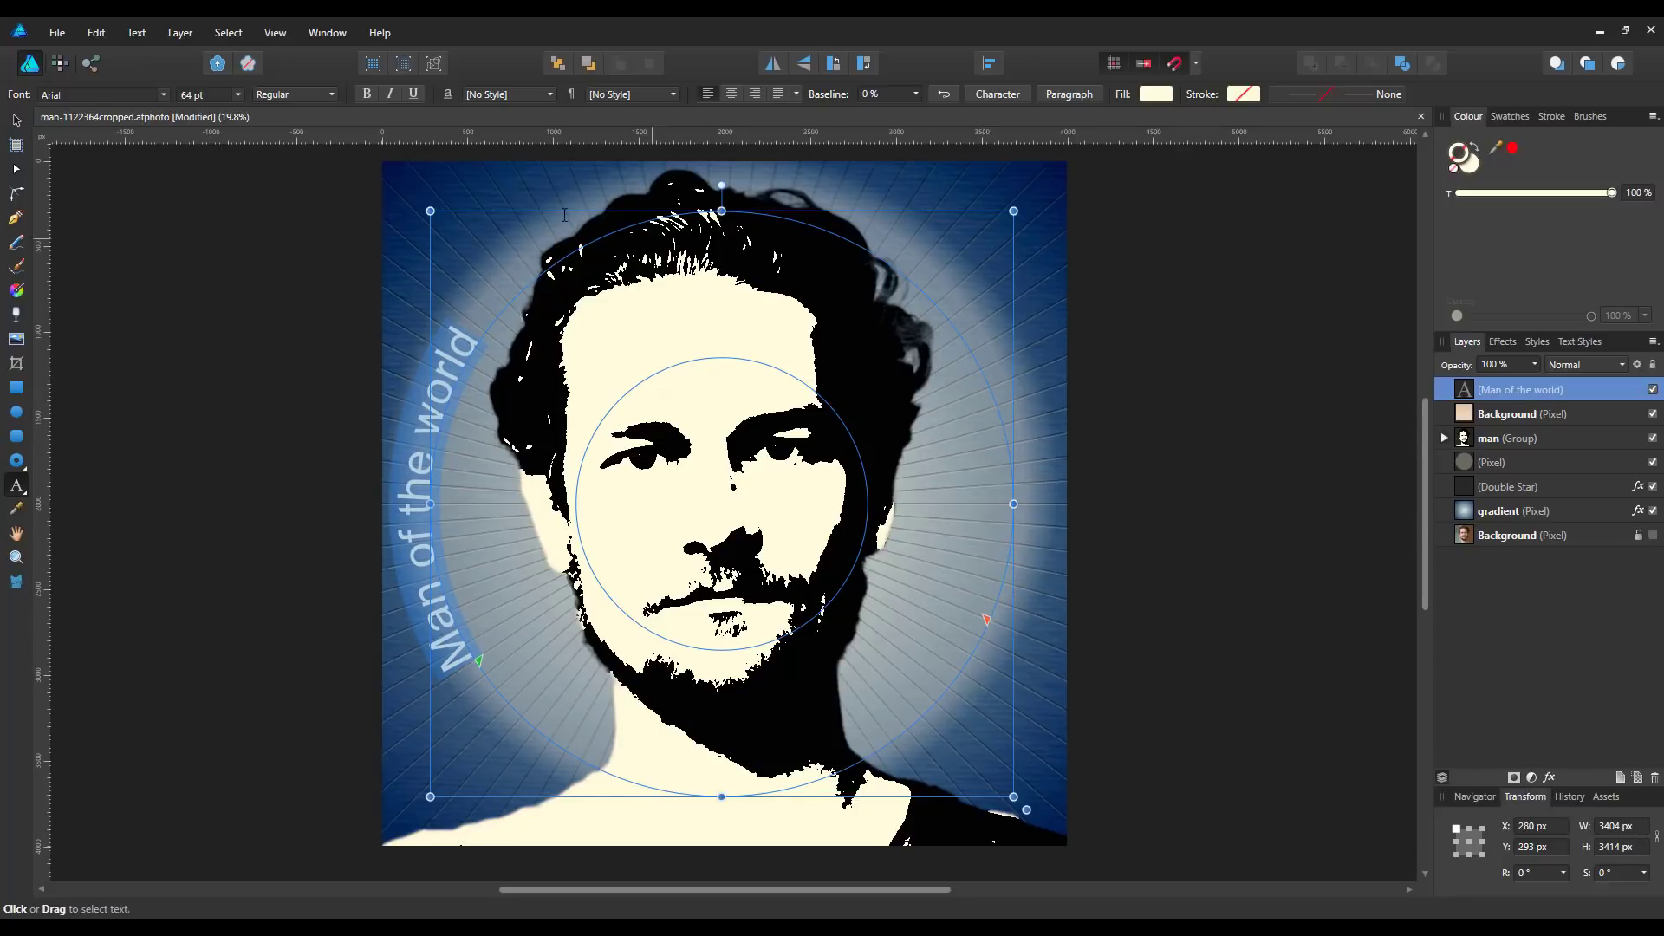
Add a second "Man of the world" to the same path text, spaced over to the circle's right side
left_click(484, 314)
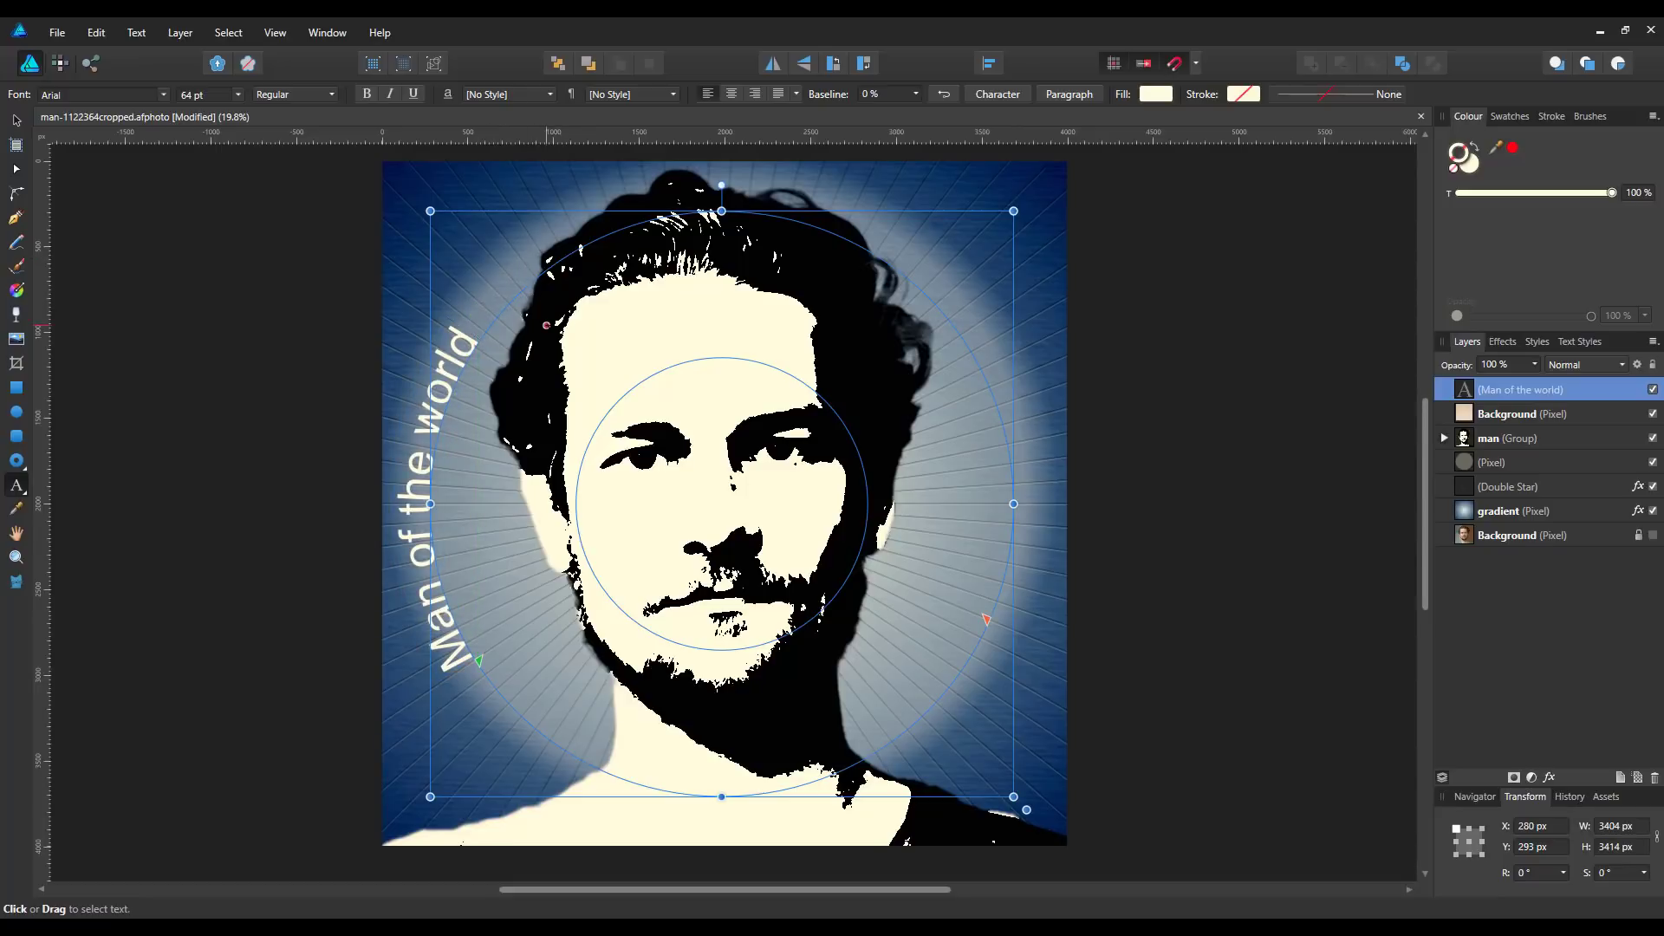
key("Escape")
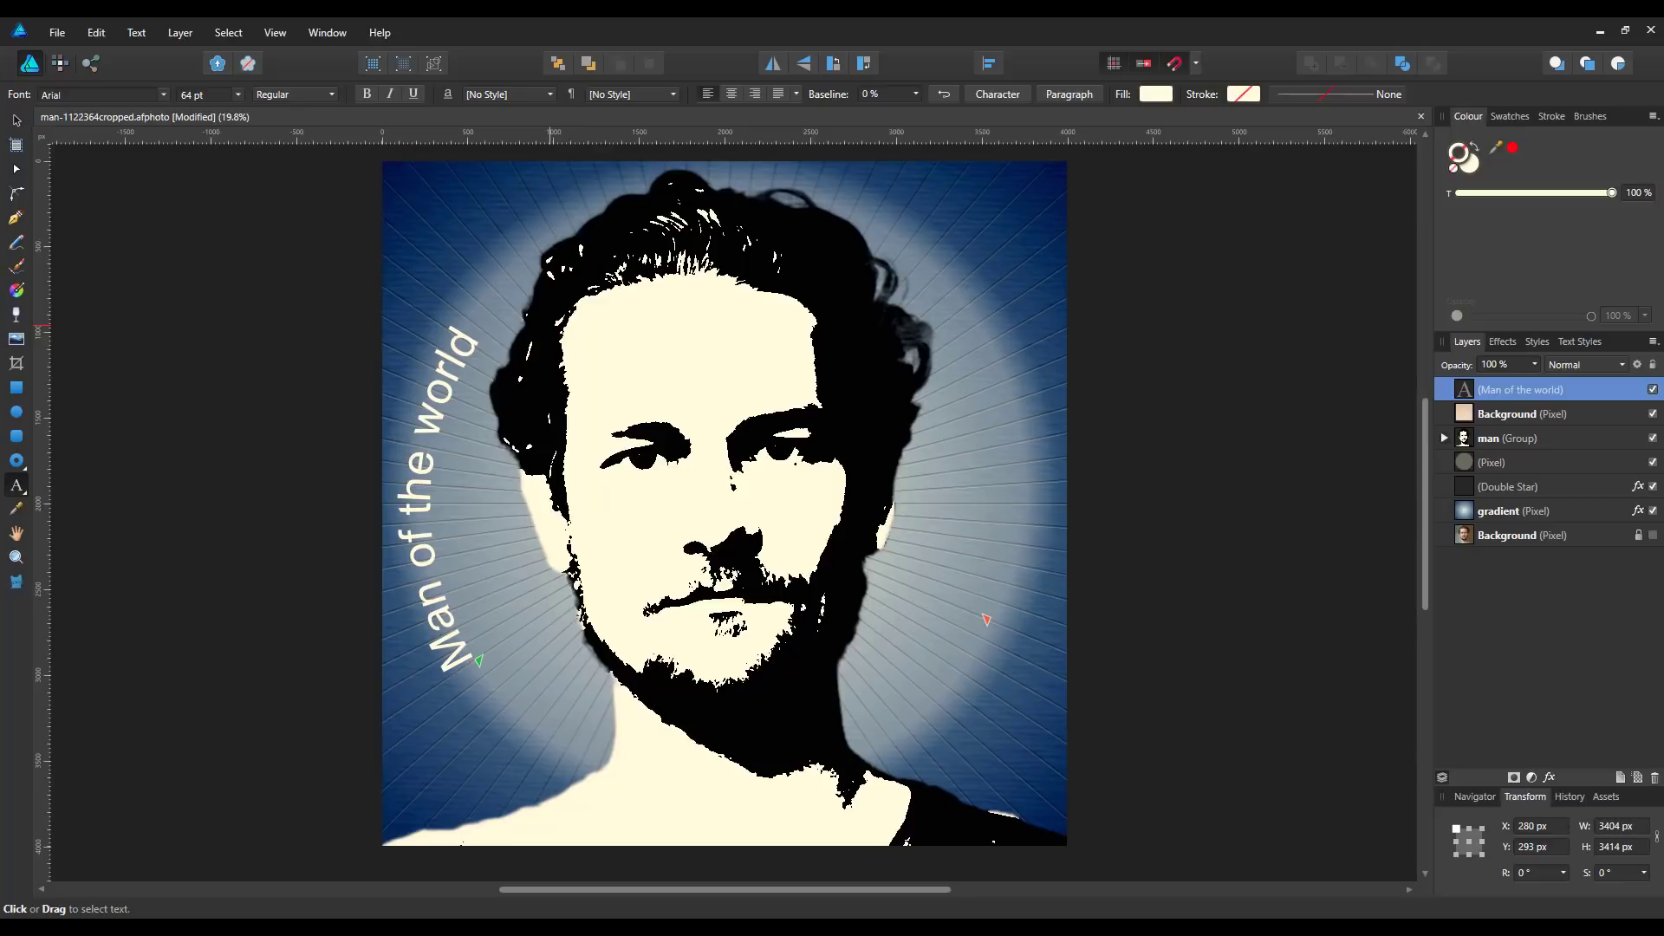
type("Man")
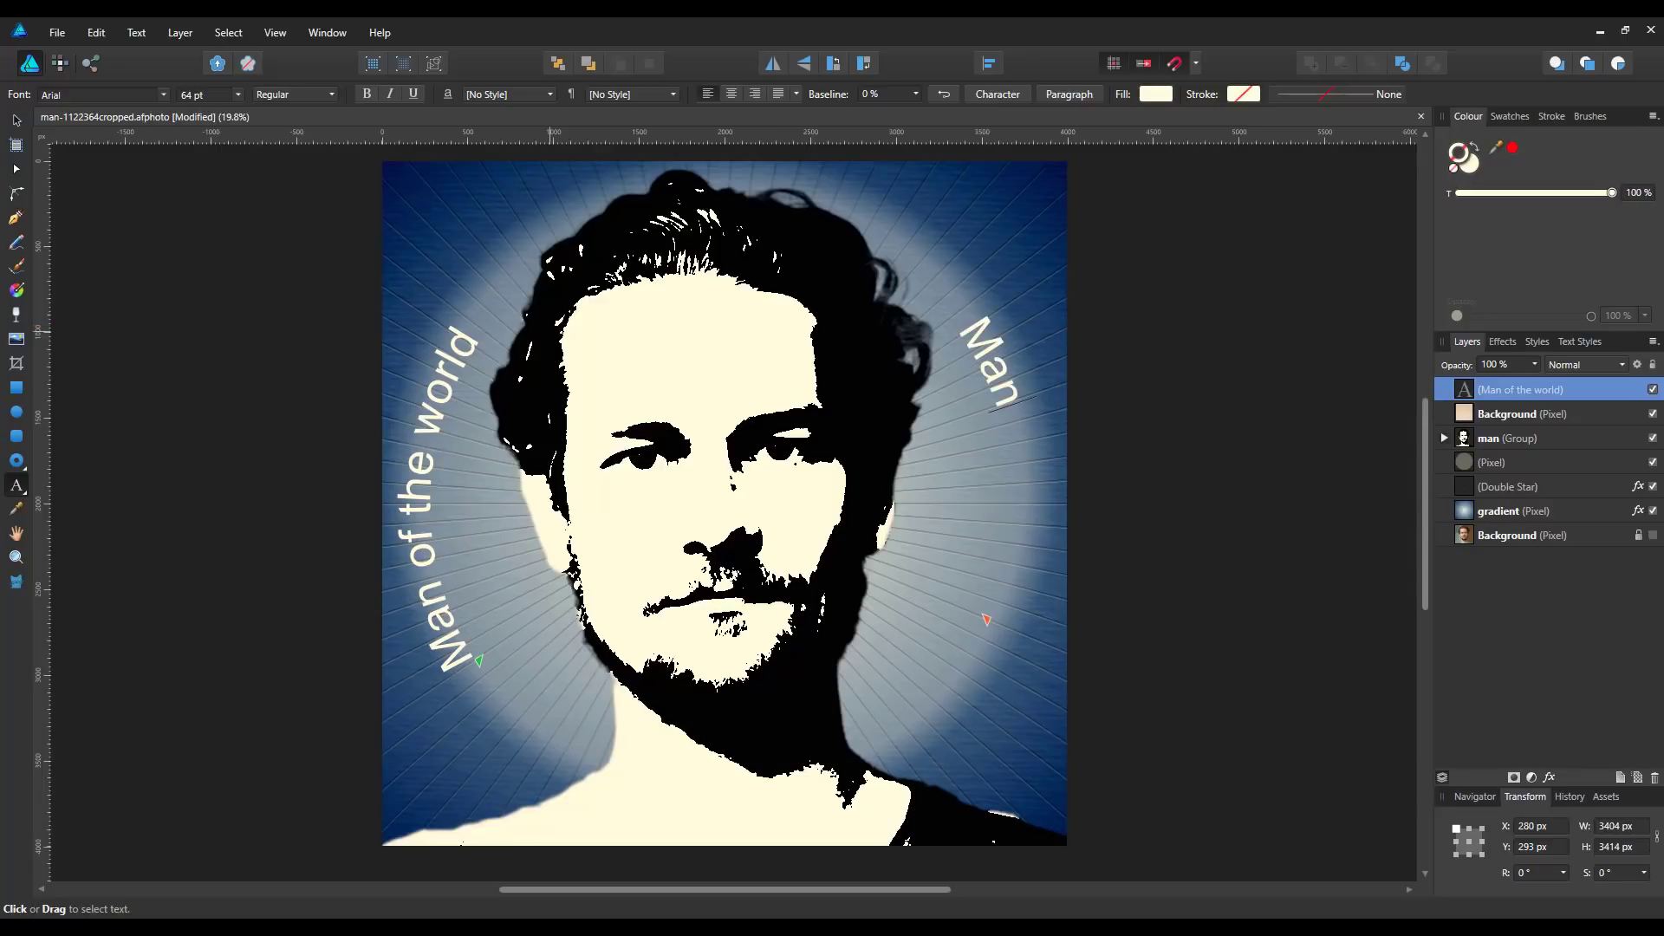
type(" of the")
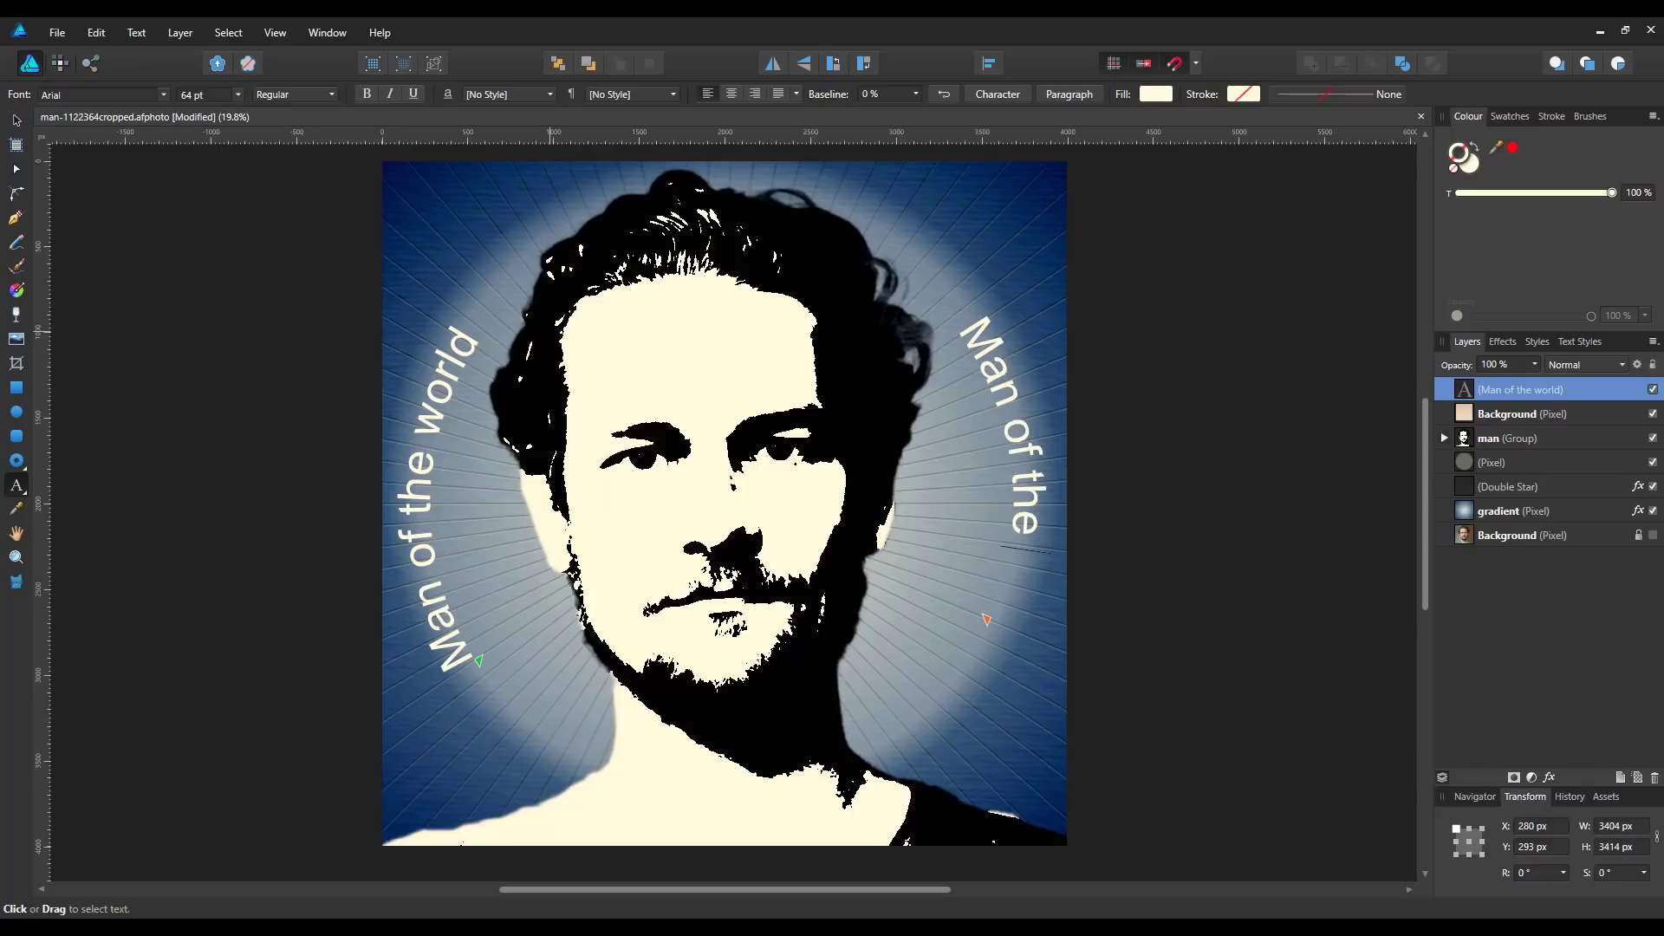
type(" world")
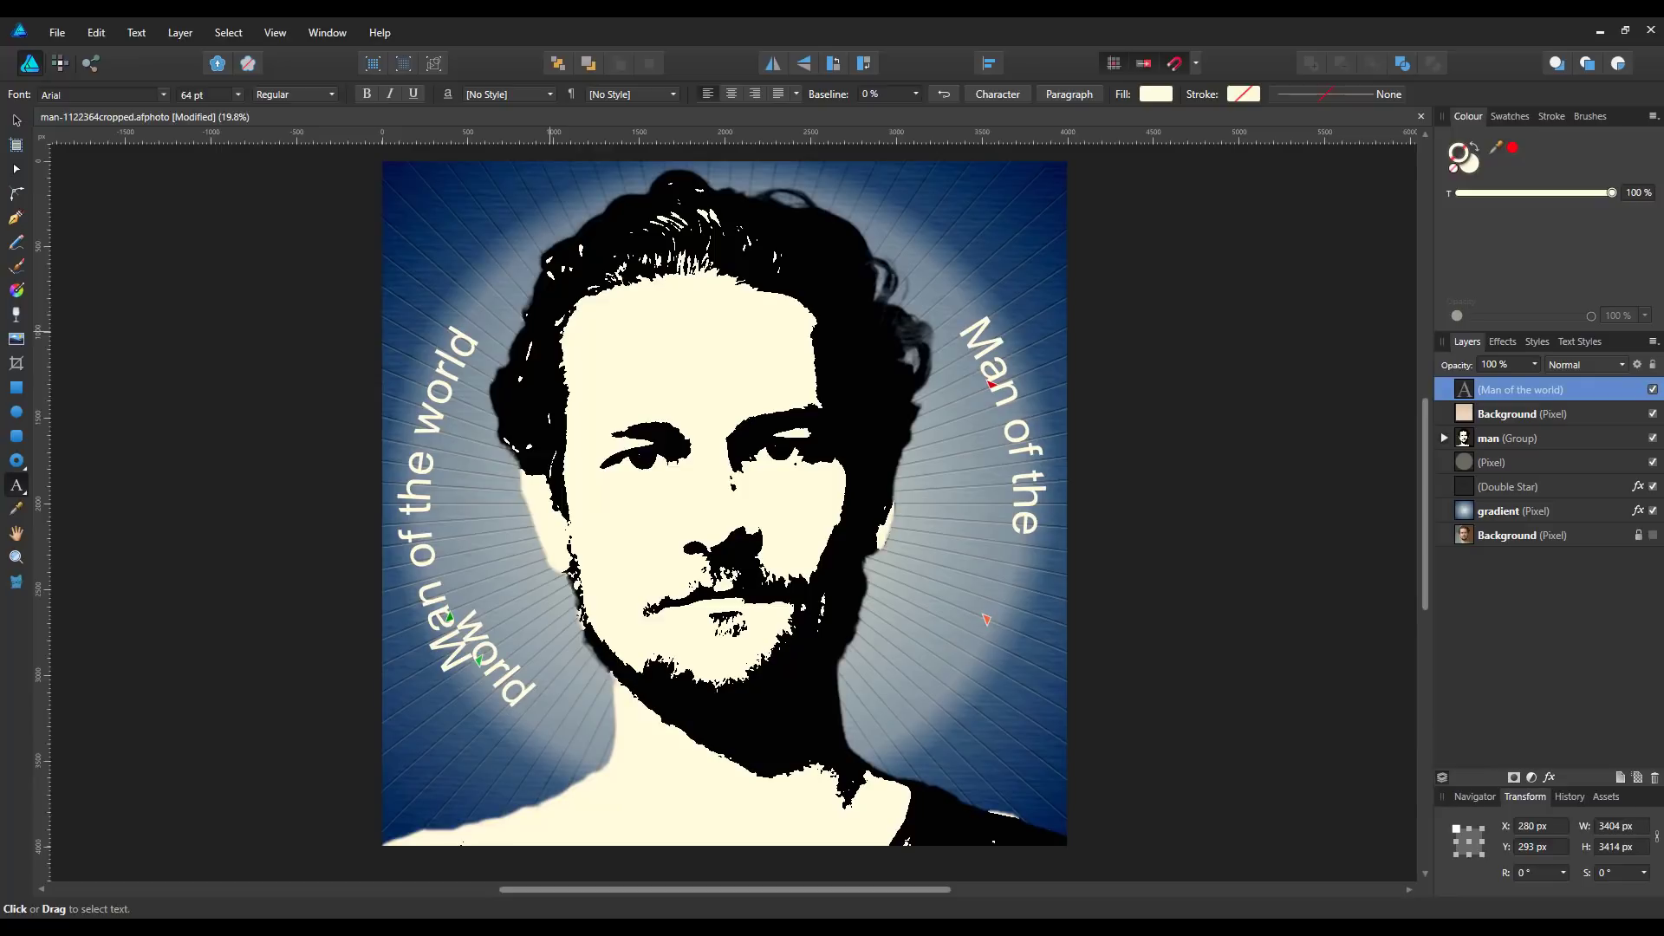
key("Escape")
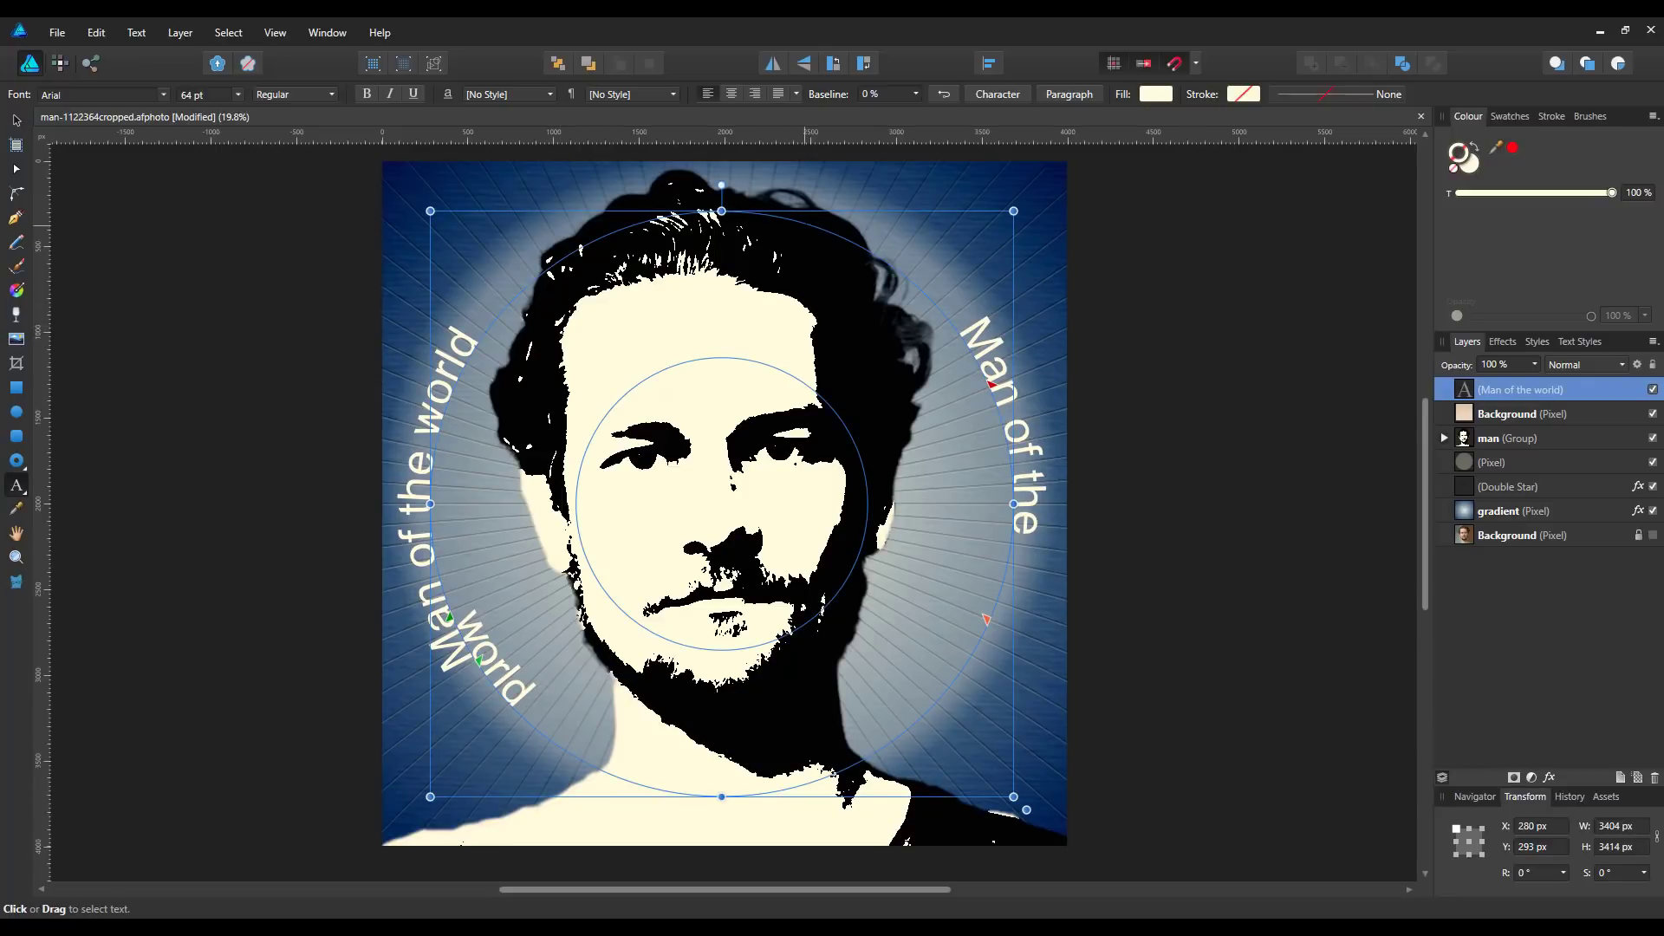
Extend the text's end point farther down the circle's right side so the second phrase fits there, and deselect the text
left_click(805, 225)
key("Delete")
key("Delete")
key("Delete")
key("Delete")
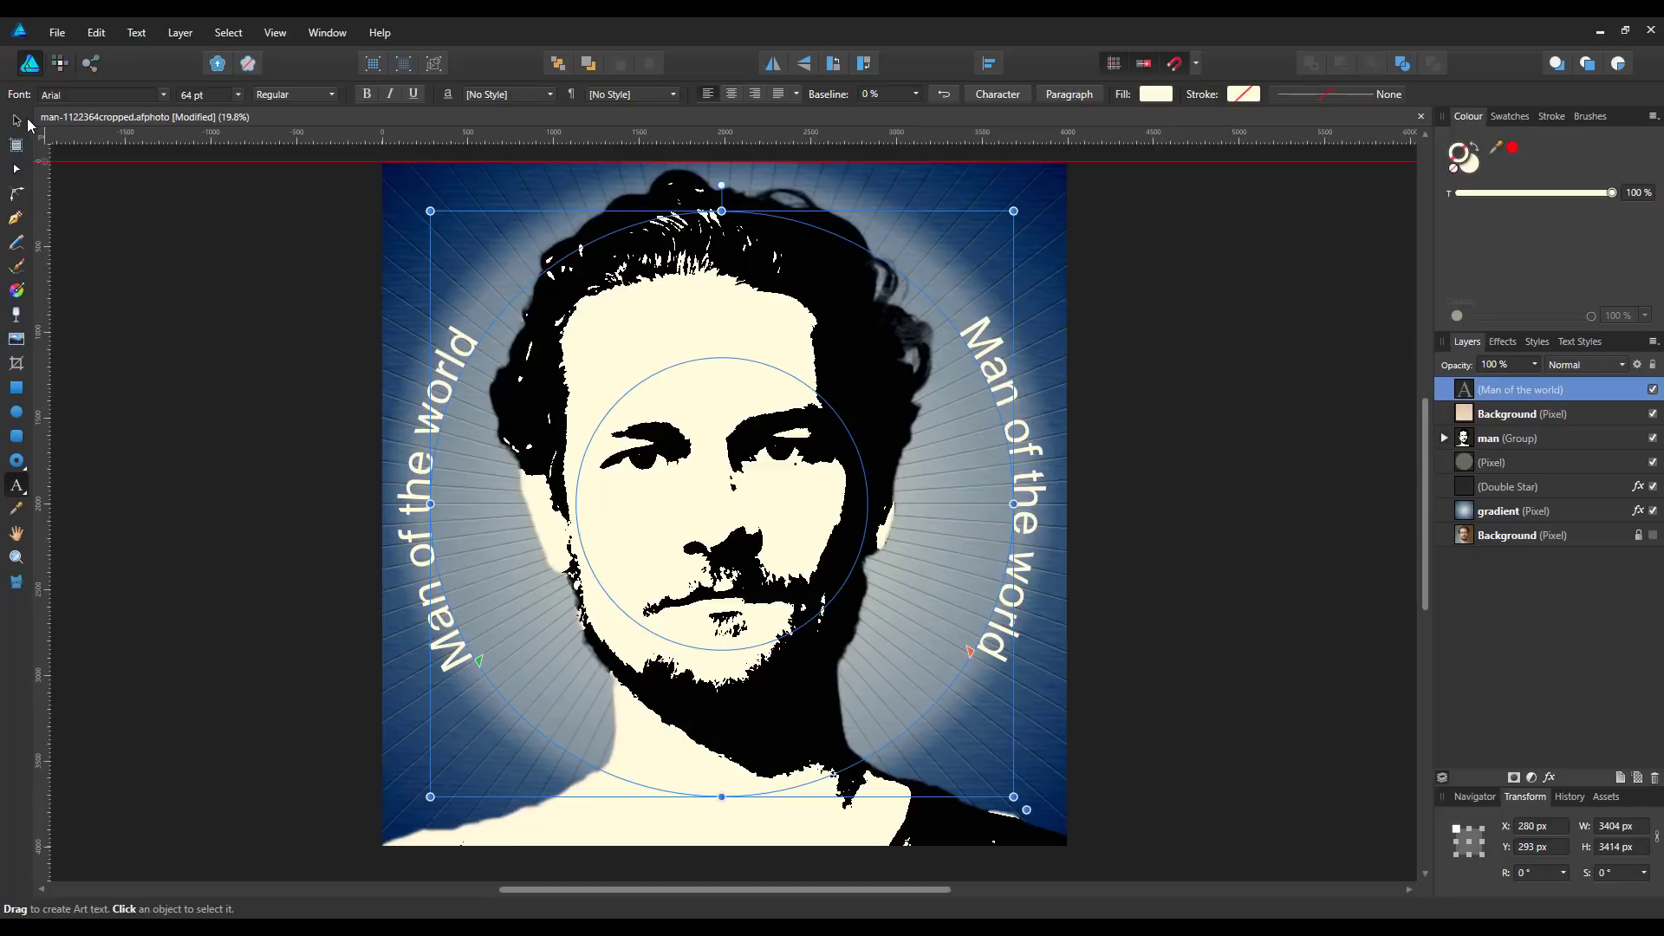
left_click(16, 121)
left_click(1214, 401)
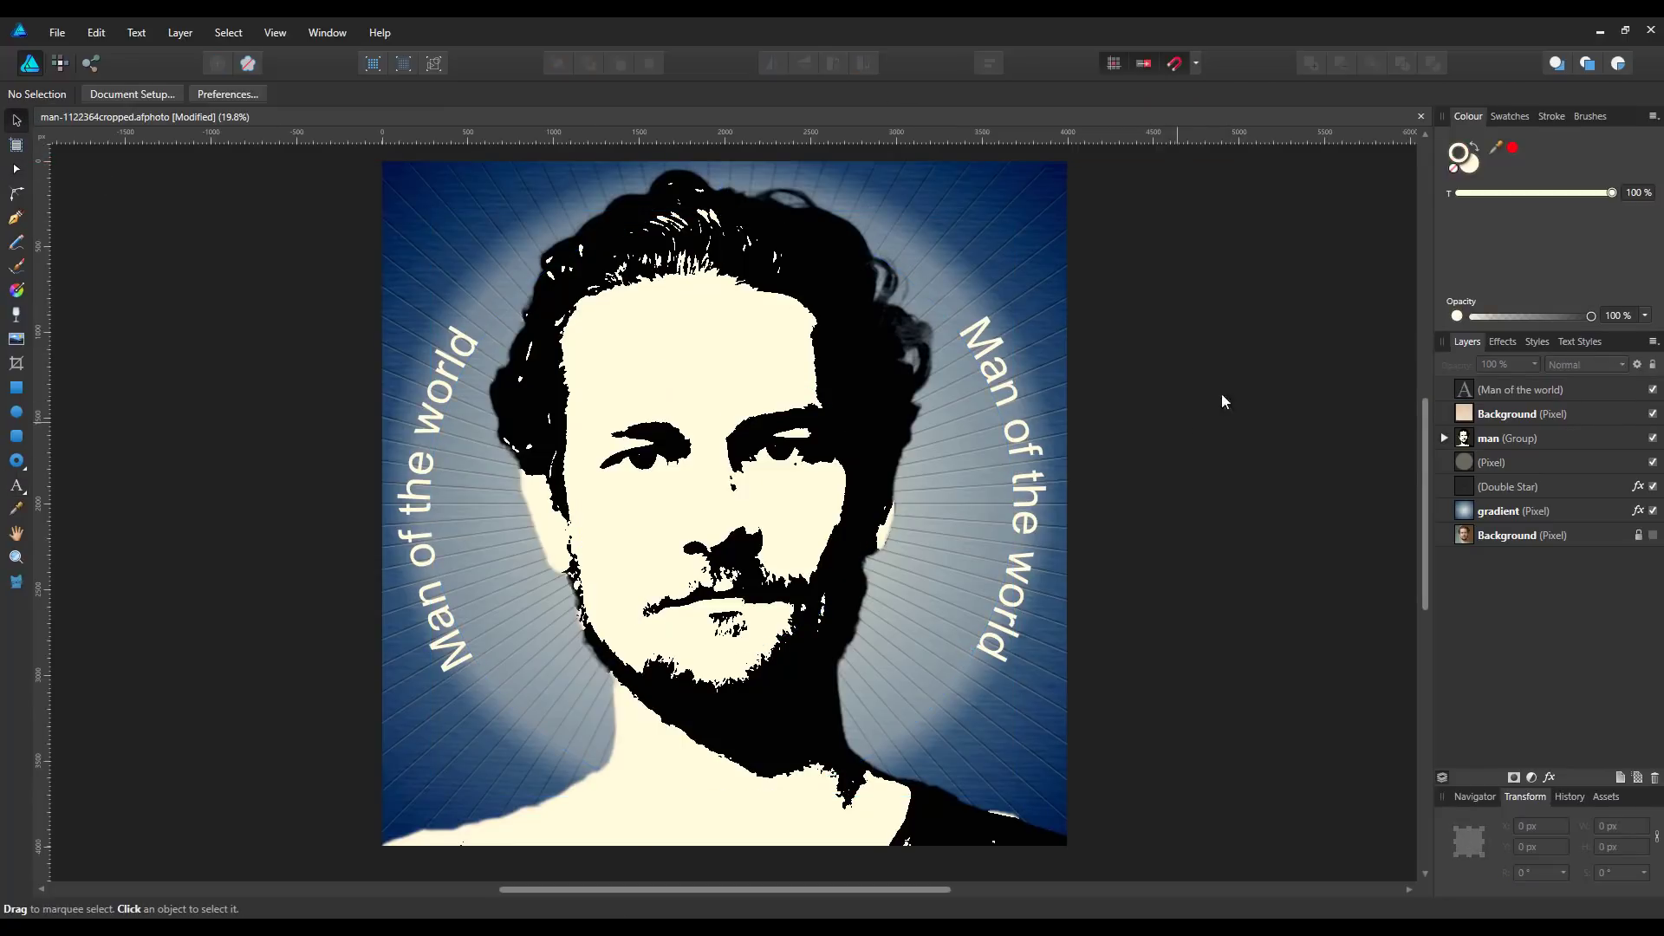